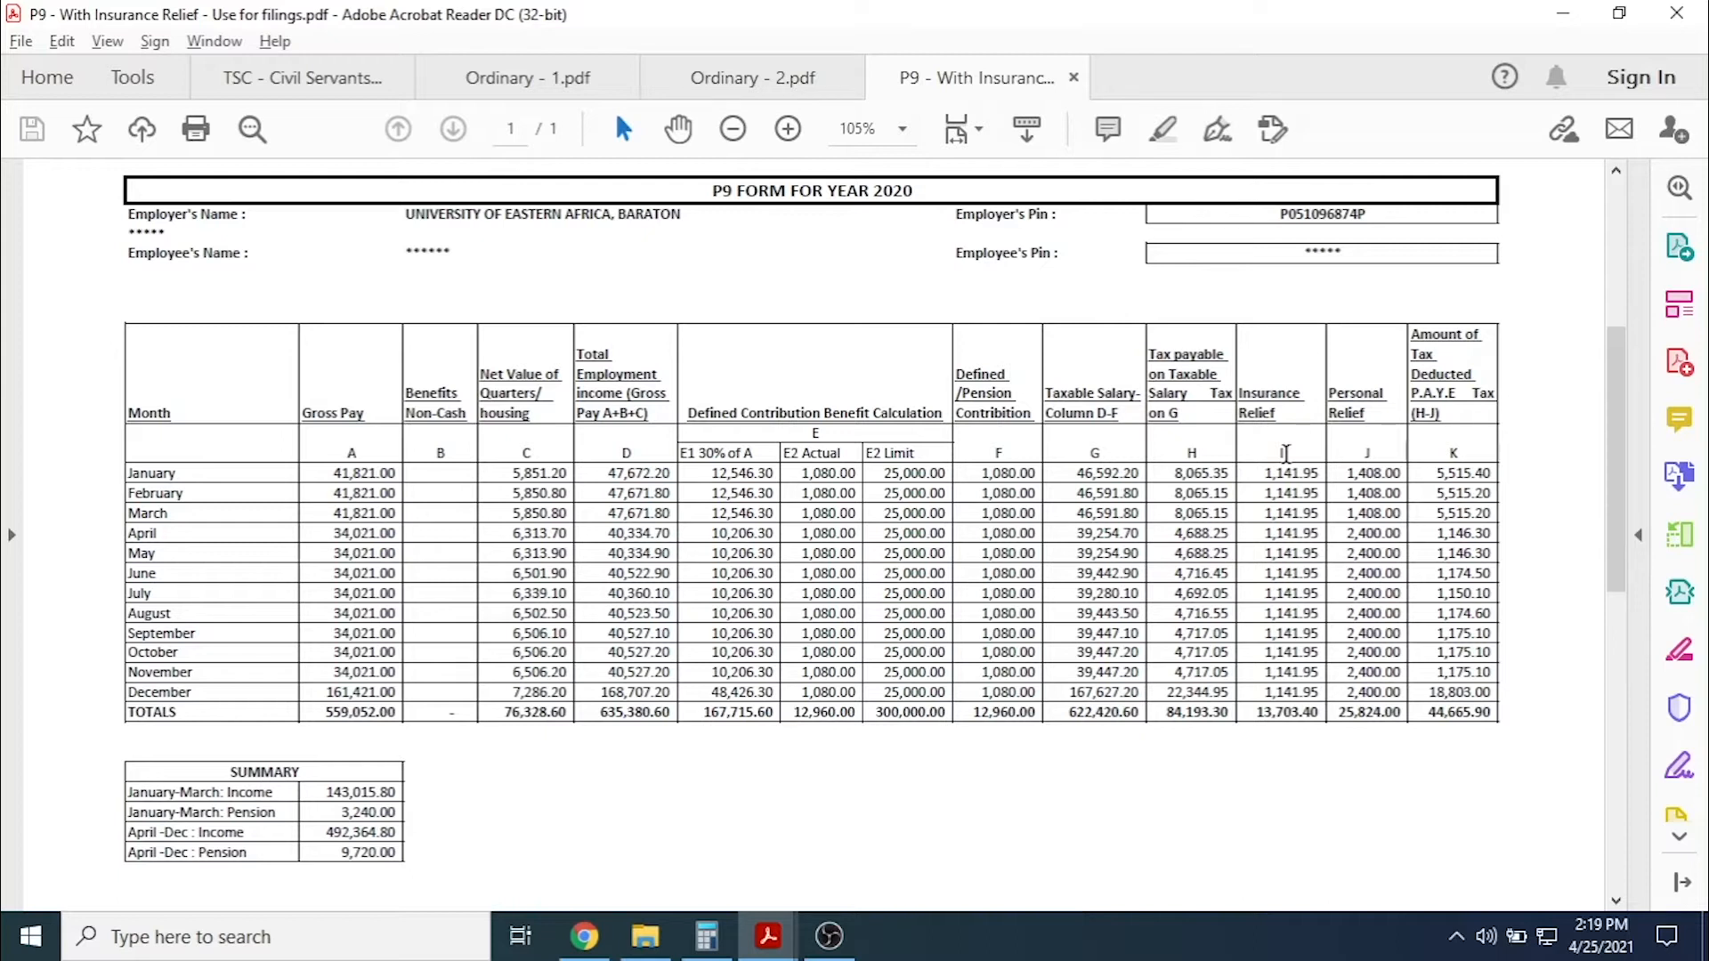
Look through the sample P9 forms in TSC - Civil Servants.pdf, Ordinary - 1.pdf and P9 - With Insurance Relief.
{"action": "left_click", "coordinate": [303, 80]}
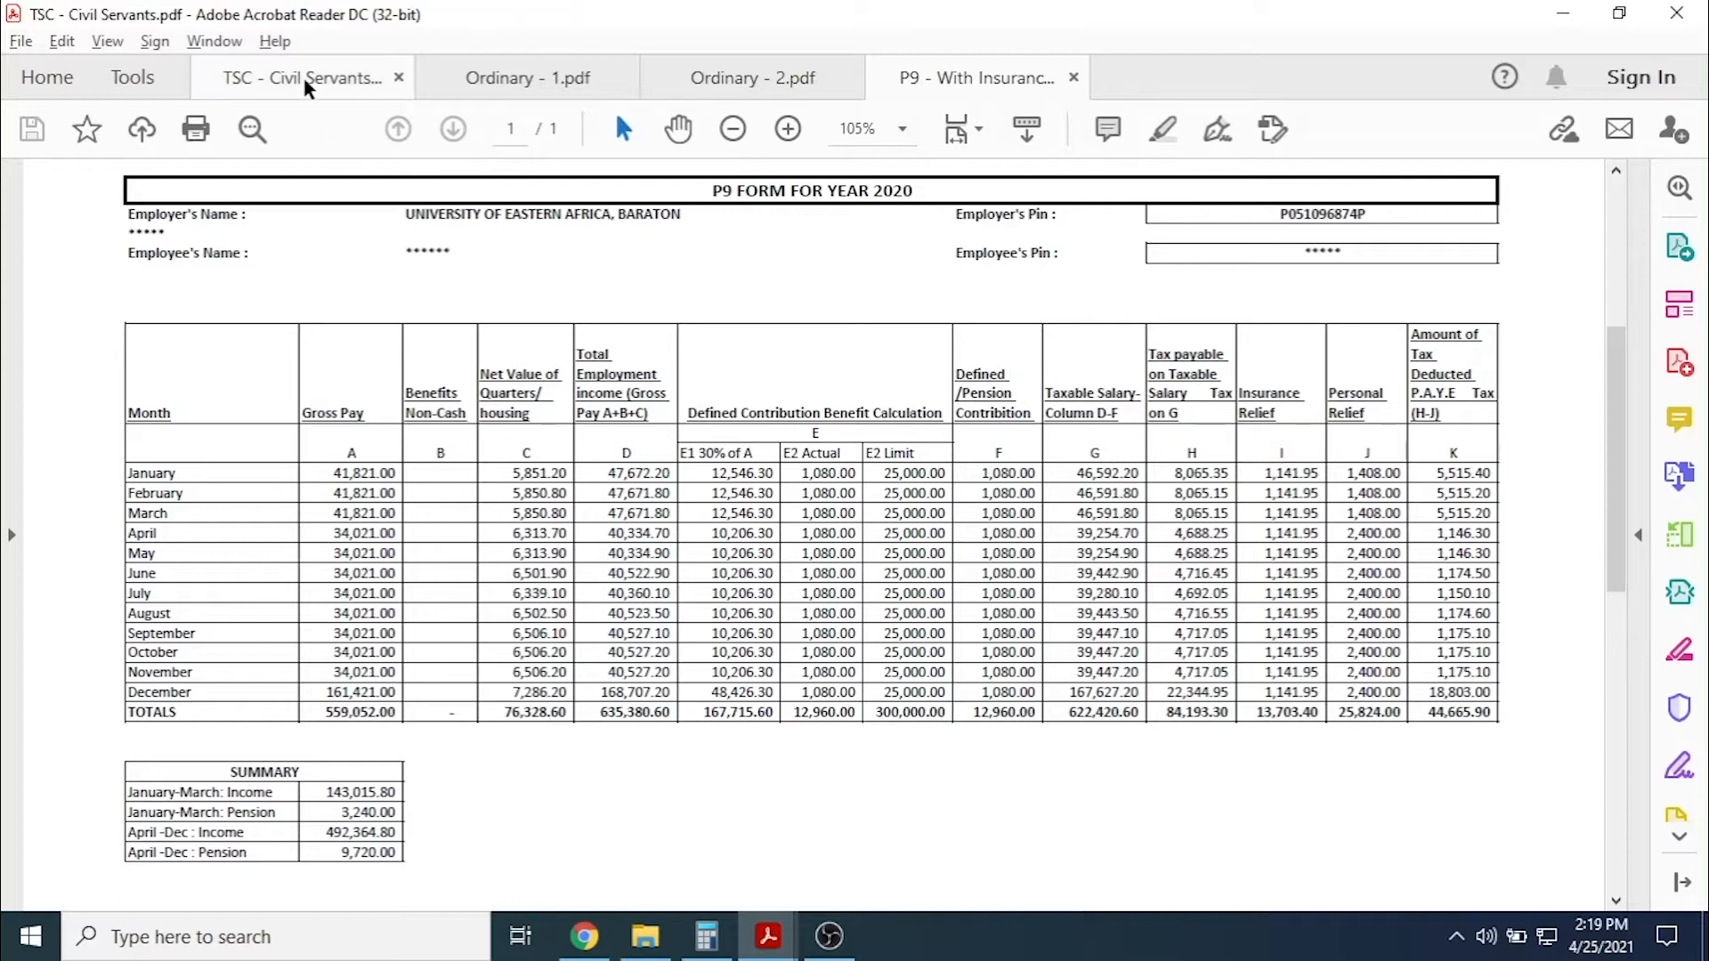
{"action": "left_click", "coordinate": [524, 77]}
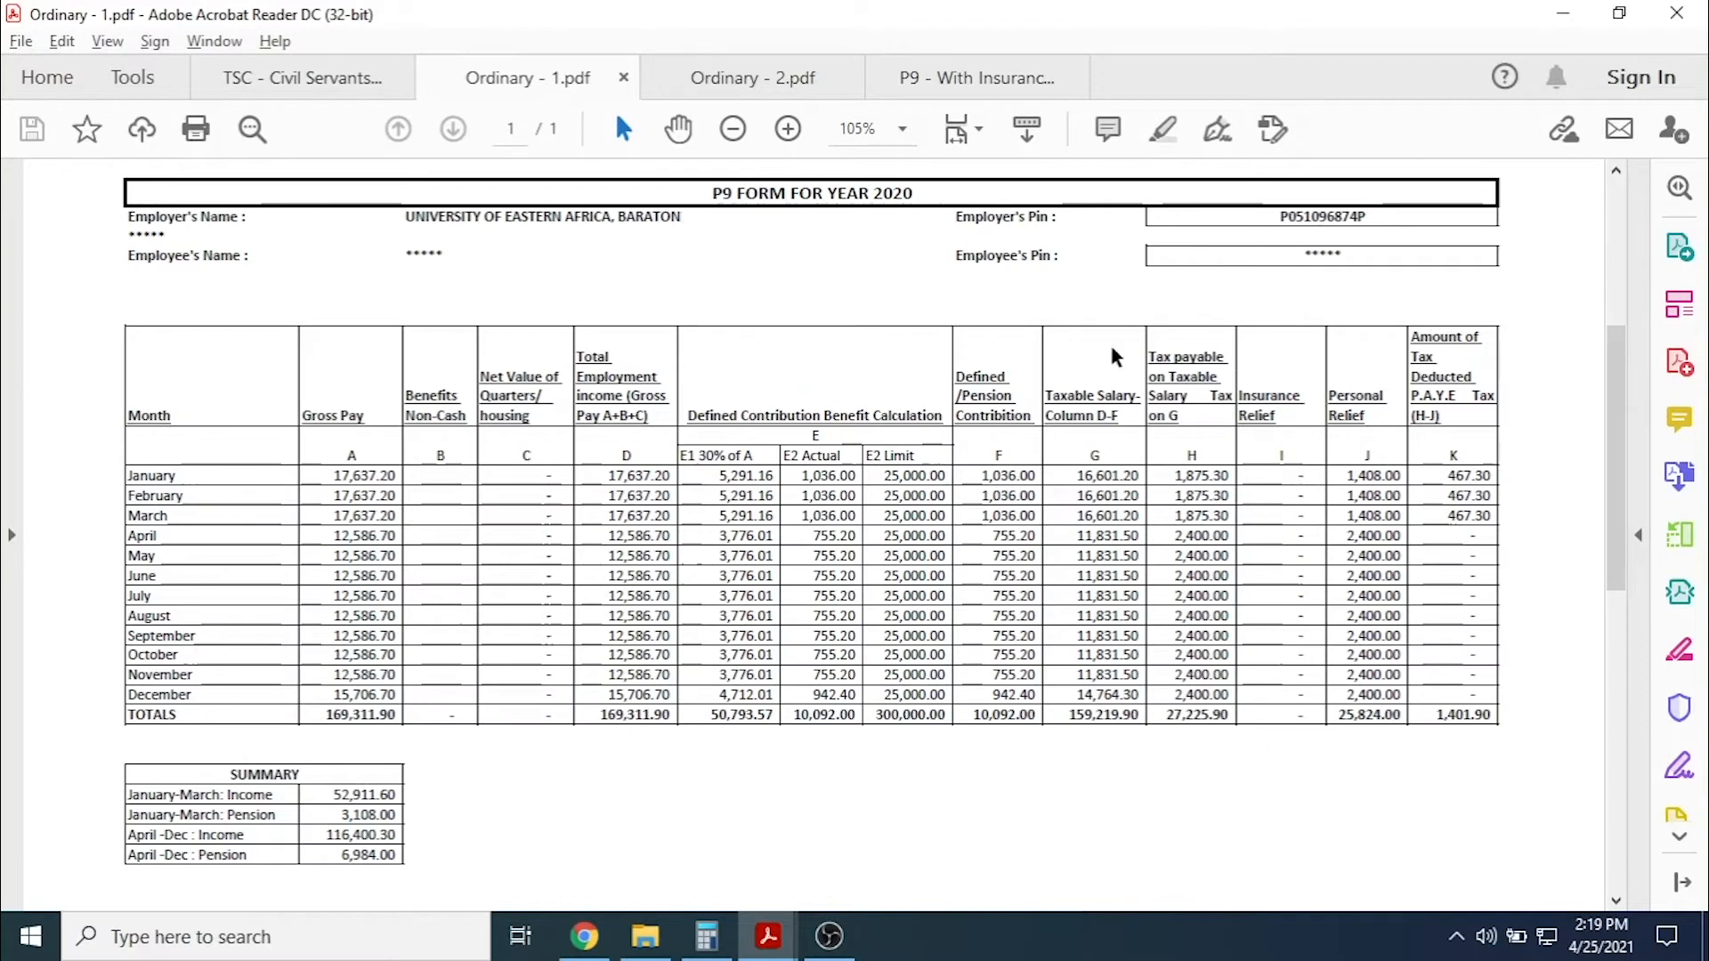
{"action": "left_click", "coordinate": [1007, 94]}
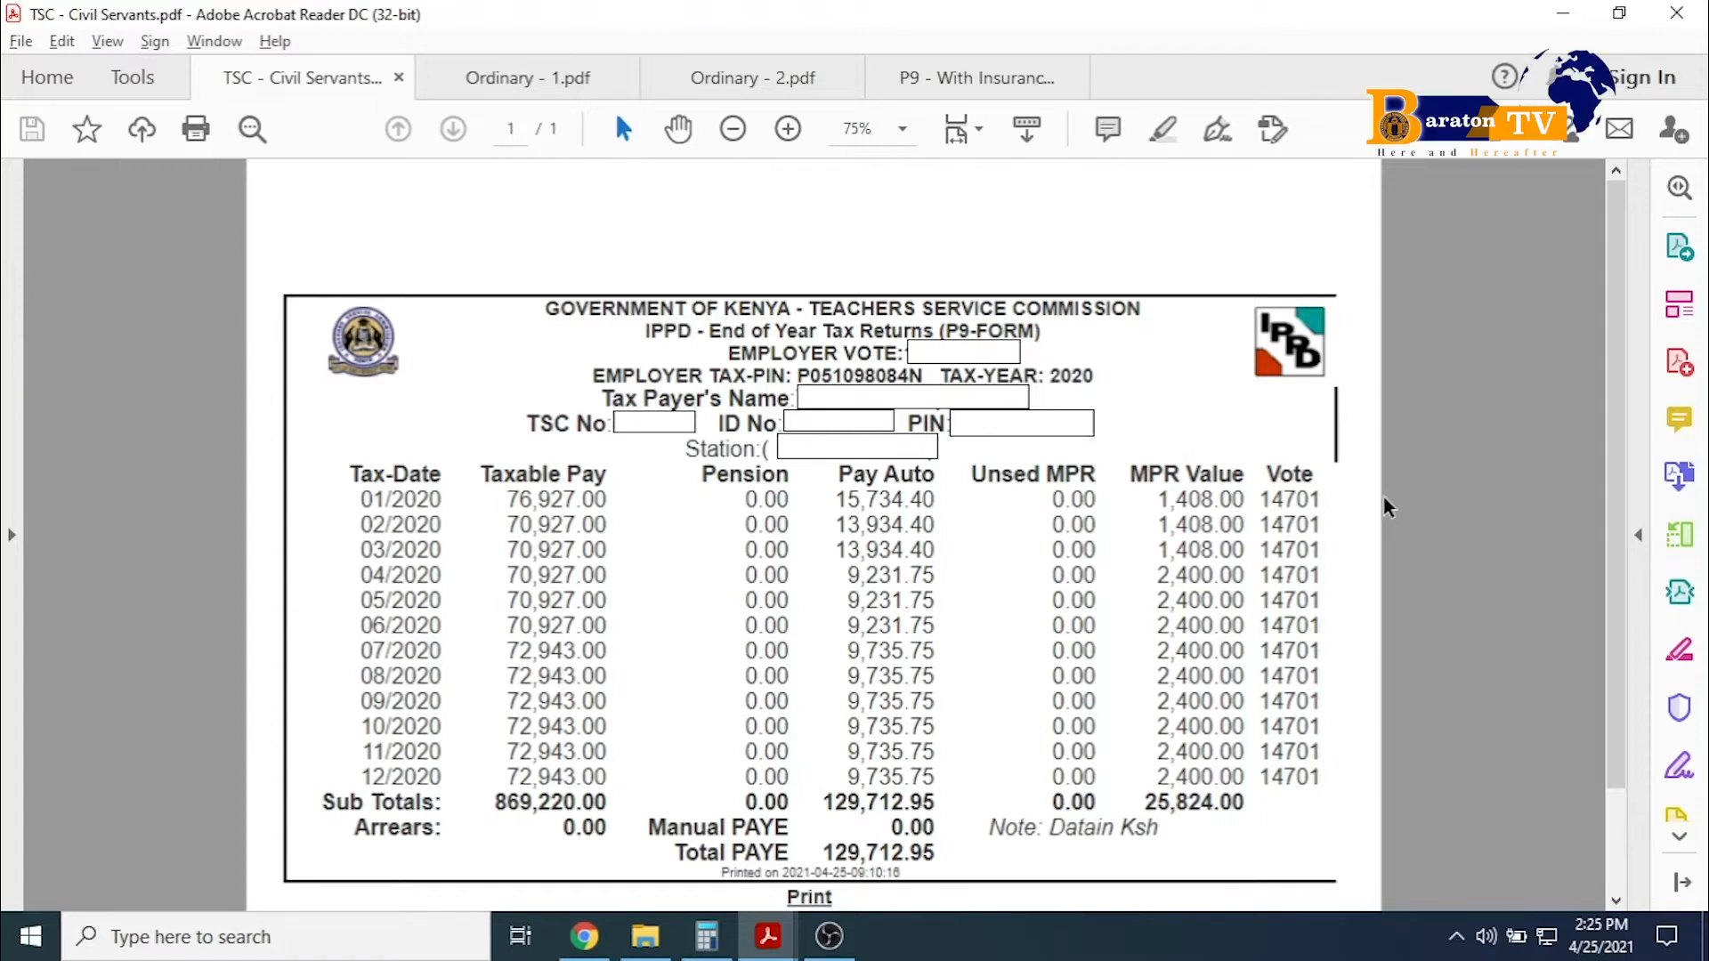
Switch to Chrome, search Google for "i tax" and open the KRA iTax portal.
{"action": "left_click", "coordinate": [585, 936]}
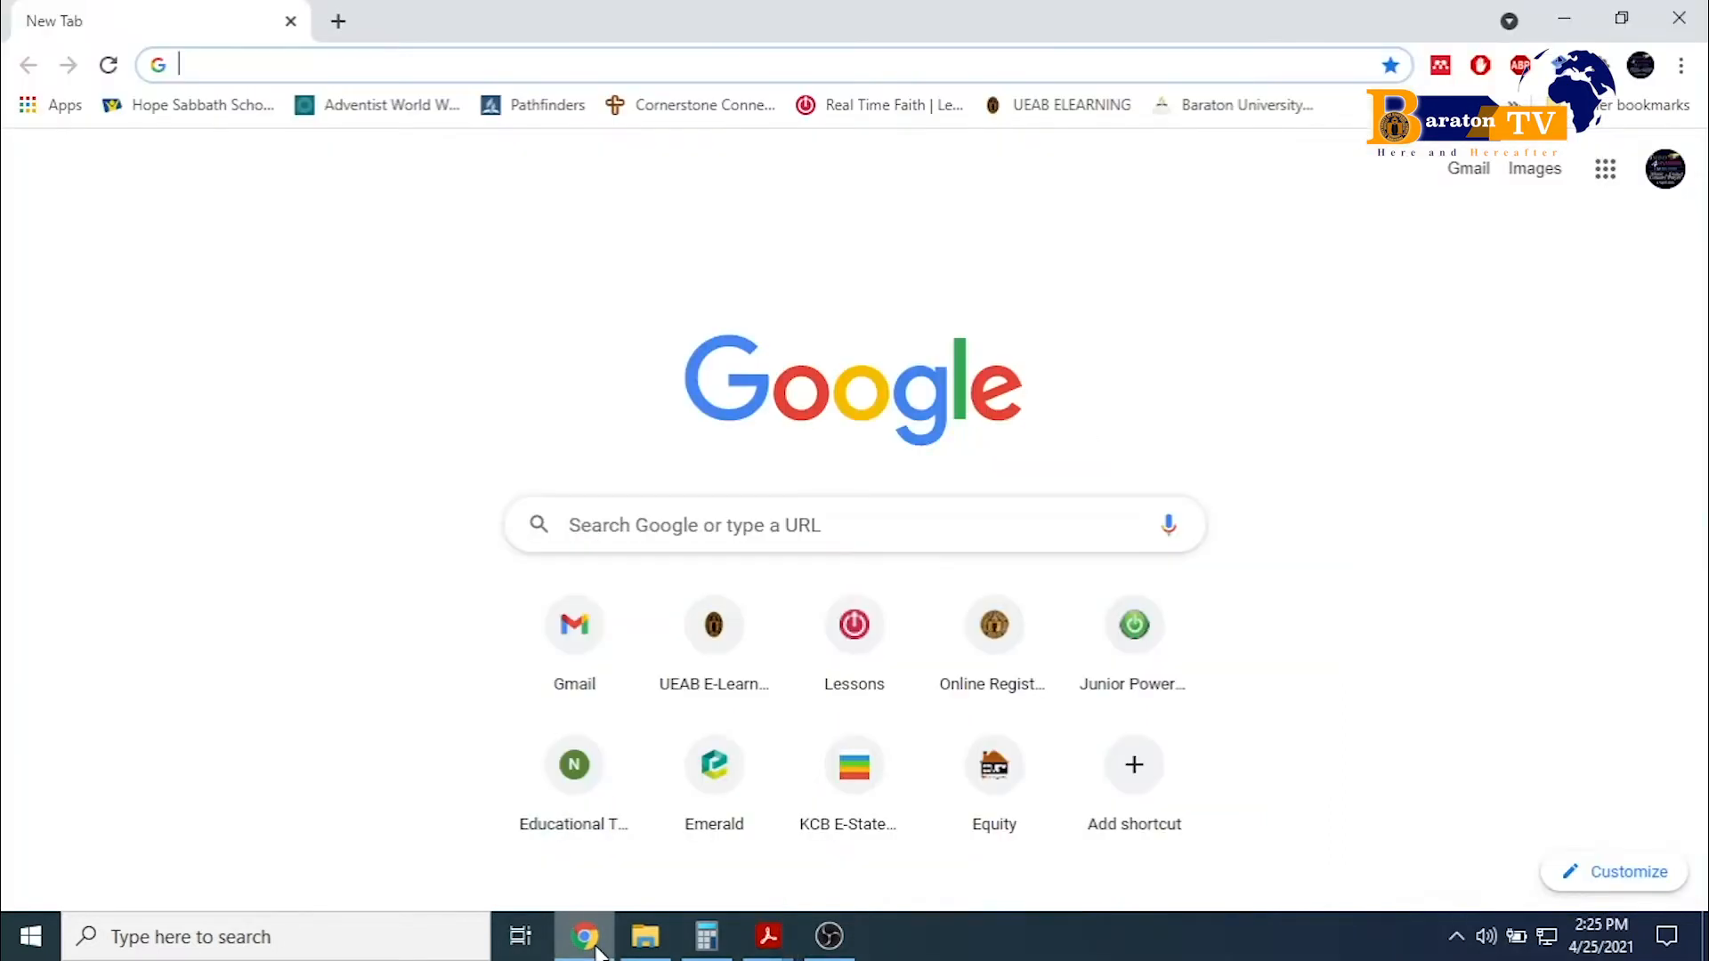
{"action": "type", "text": "i tax"}
{"action": "key", "text": "Return"}
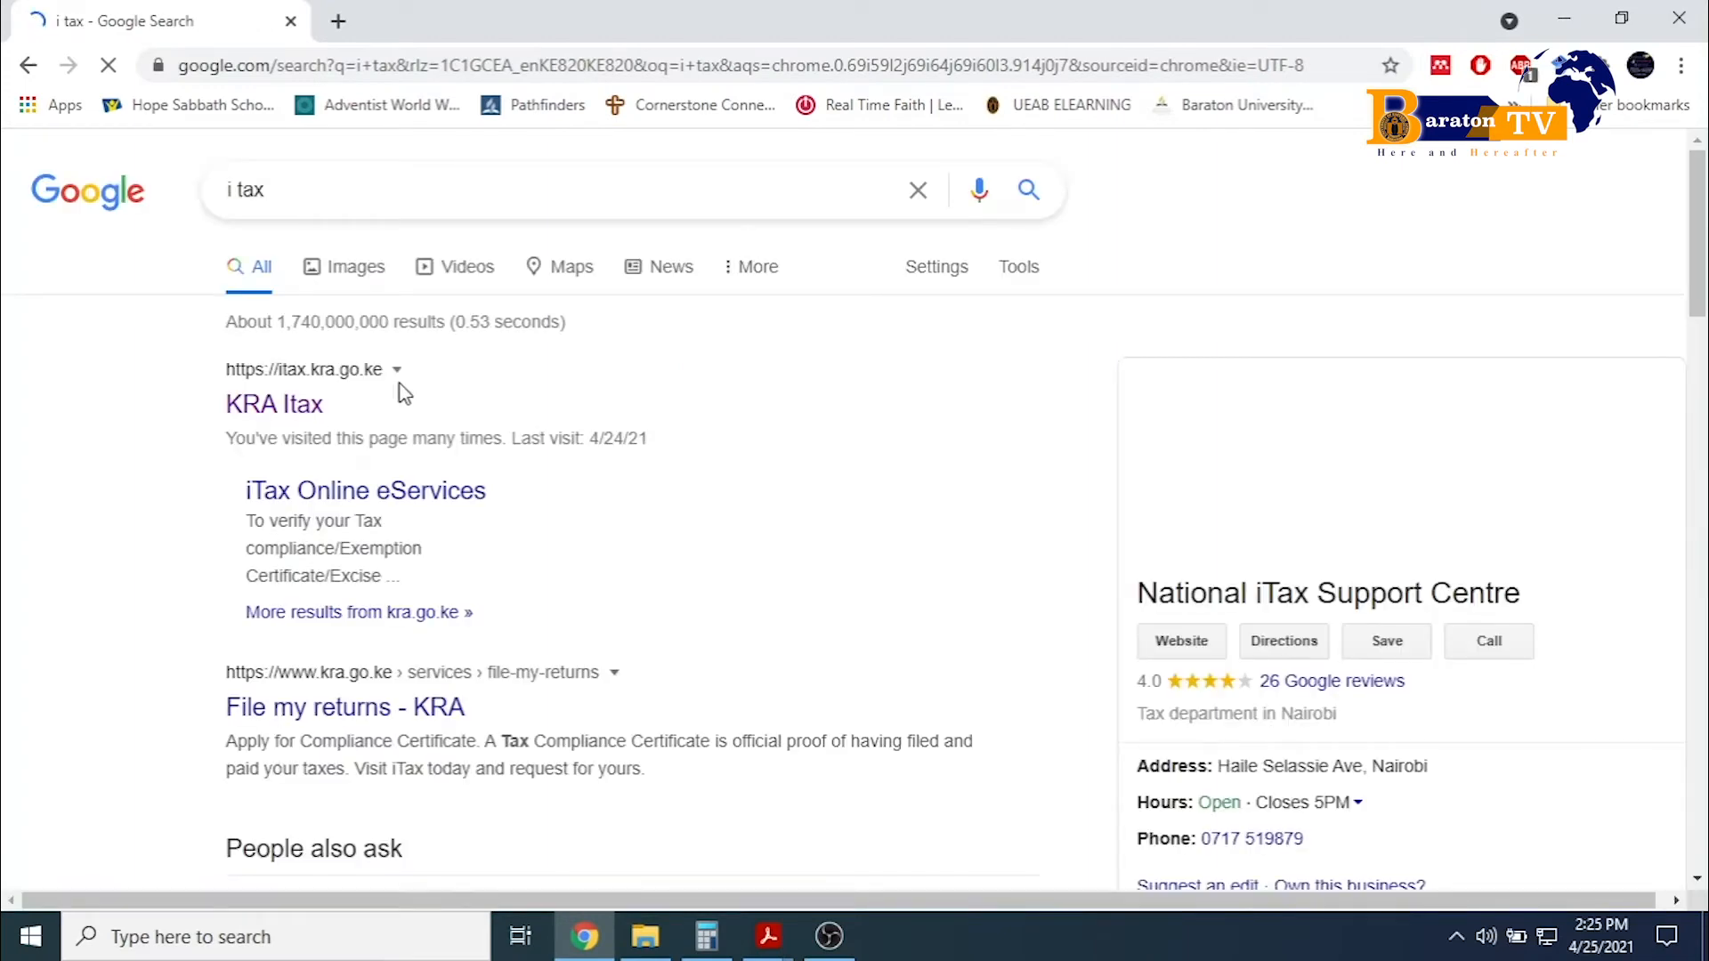
{"action": "left_click", "coordinate": [269, 415]}
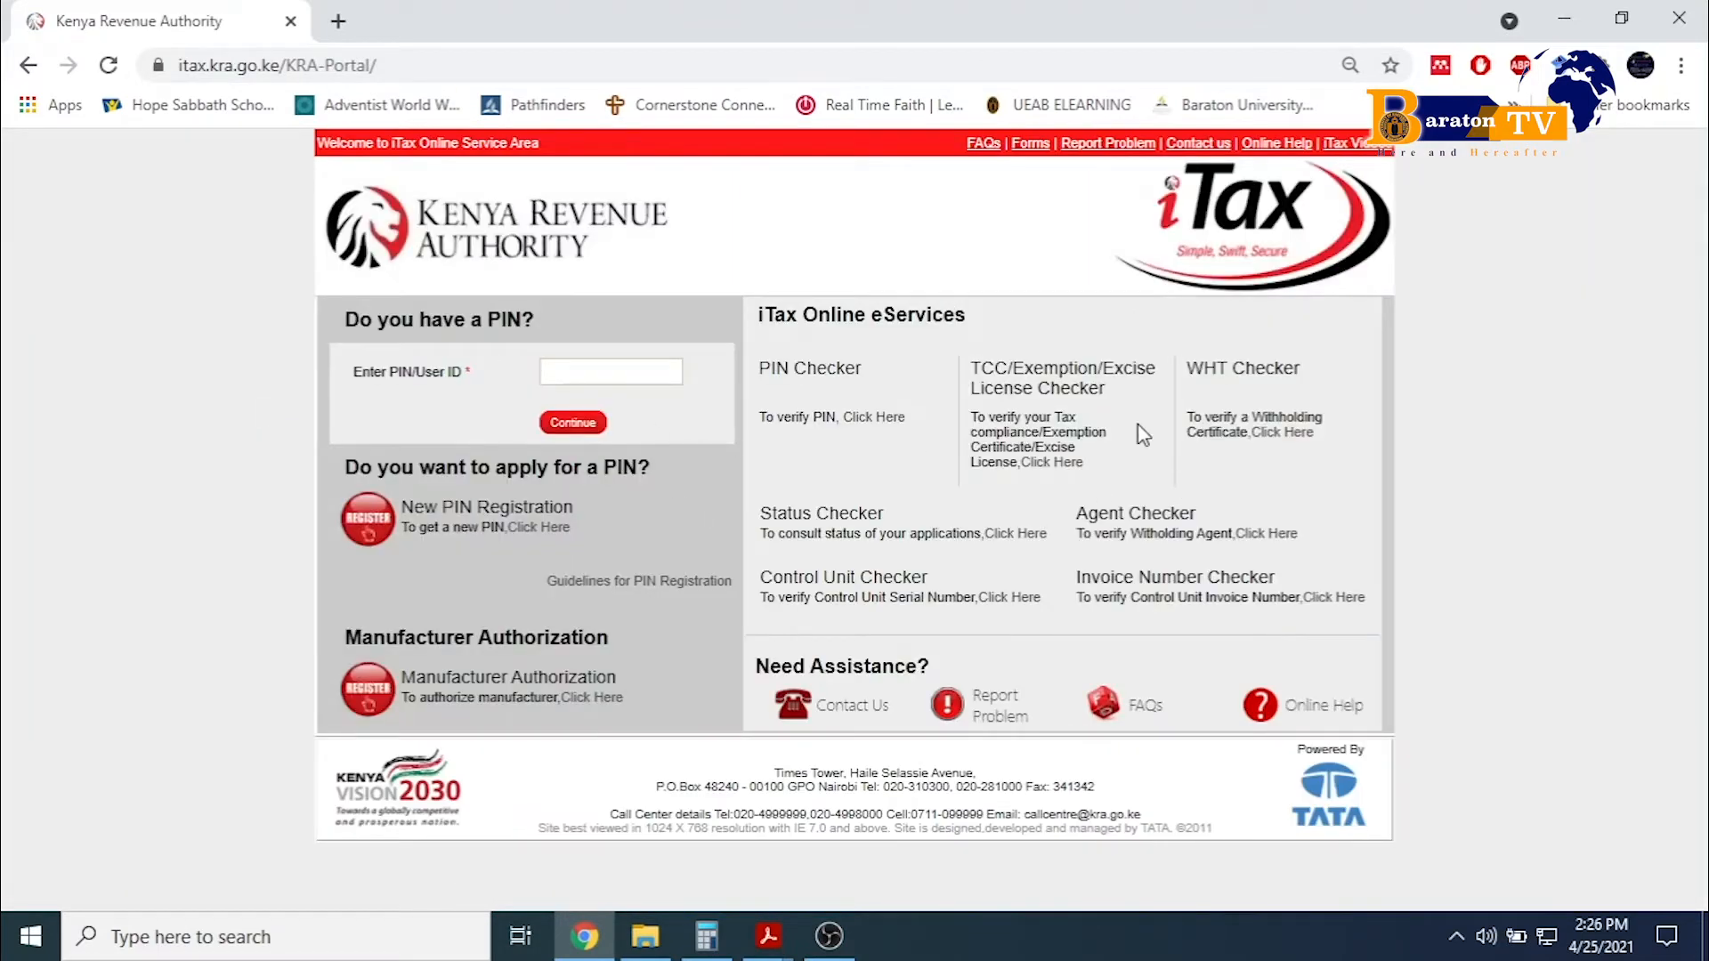
Enter the taxpayer's PIN as the user ID and continue to the password stage of the login.
{"action": "left_click", "coordinate": [666, 370]}
{"action": "type", "text": "A"}
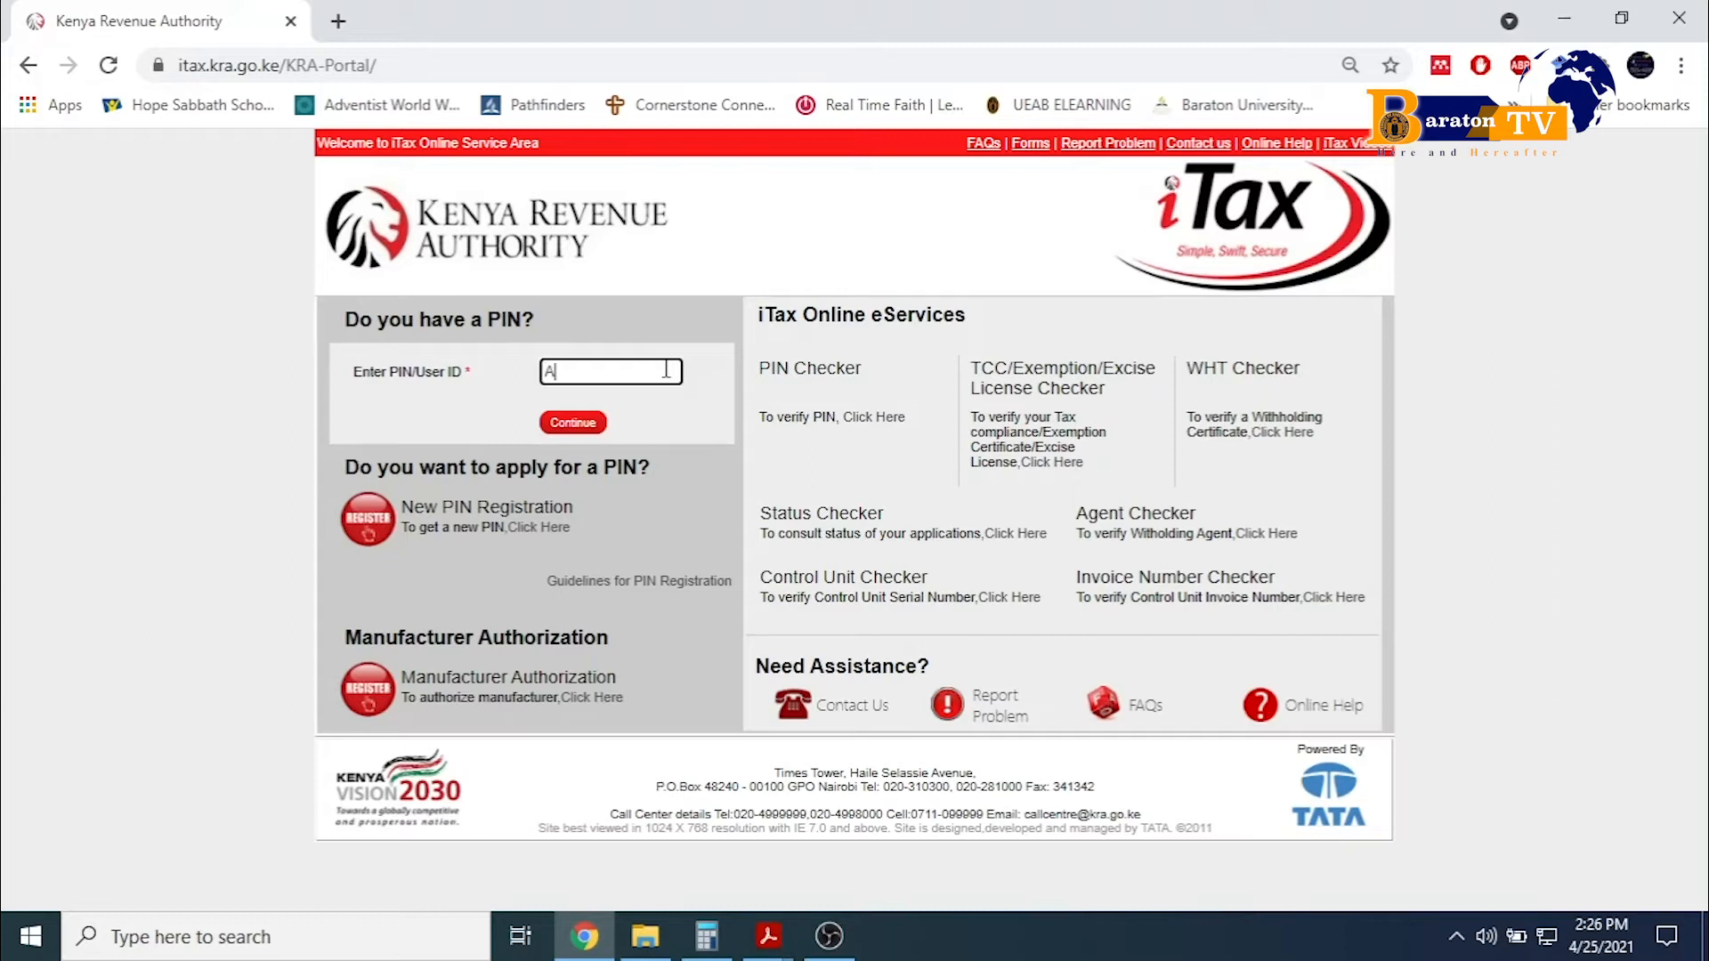
{"action": "type", "text": "0"}
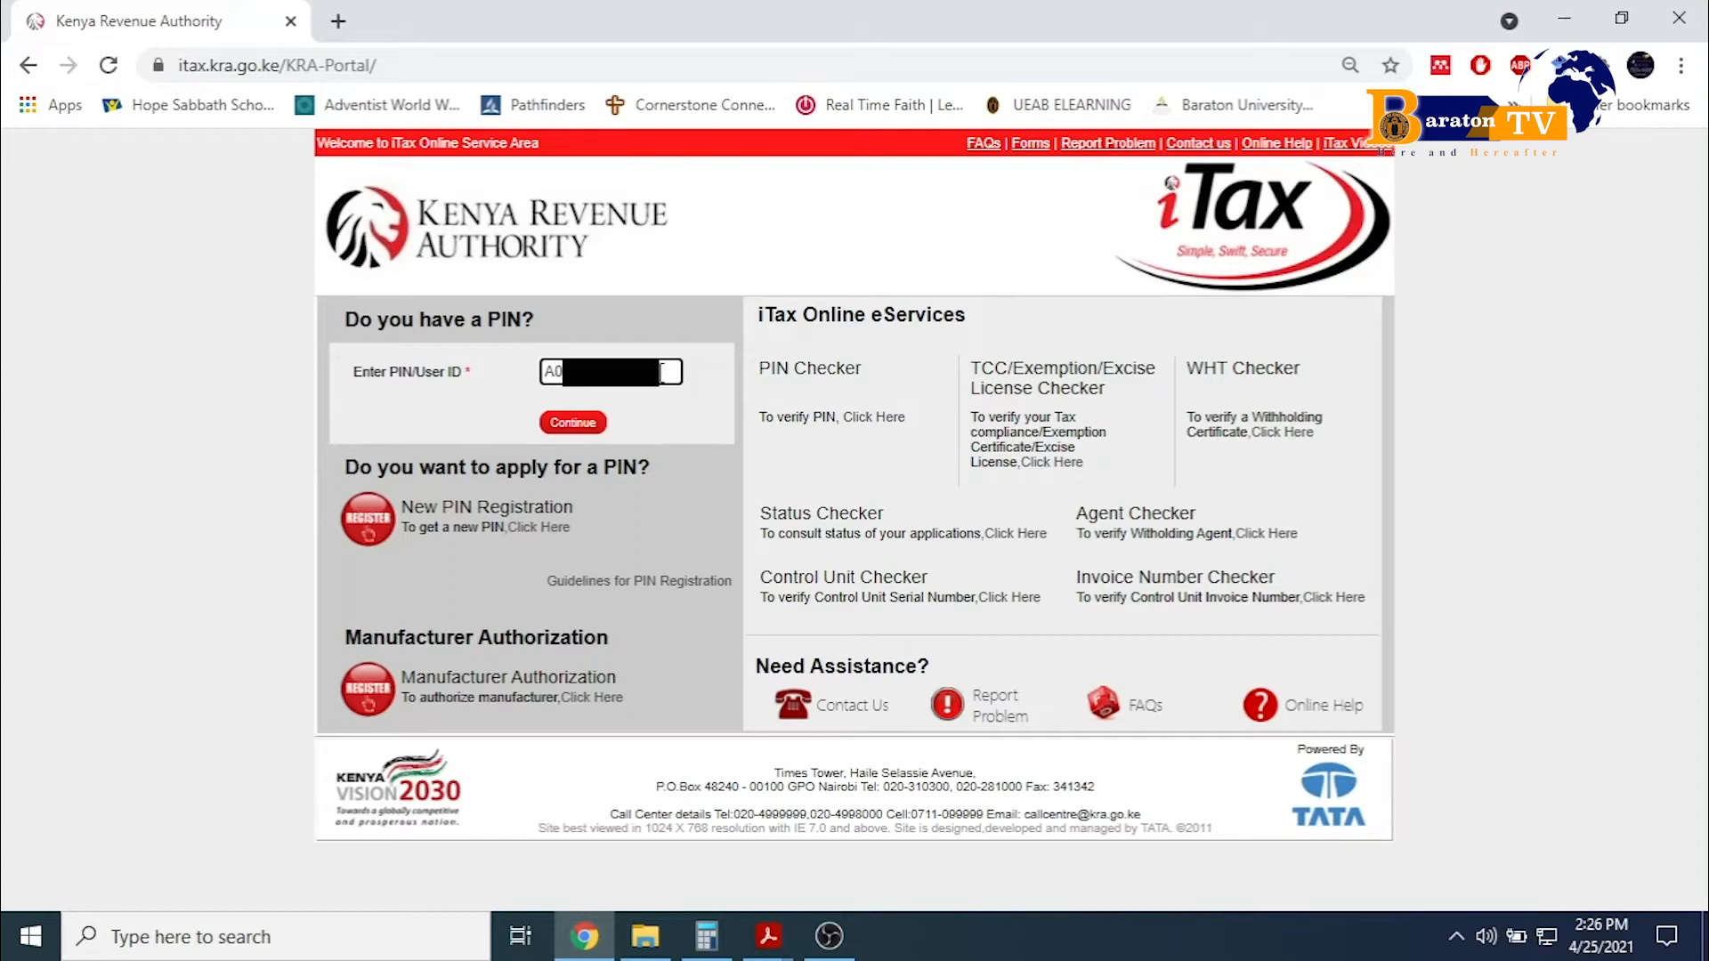
{"action": "left_click", "coordinate": [580, 426]}
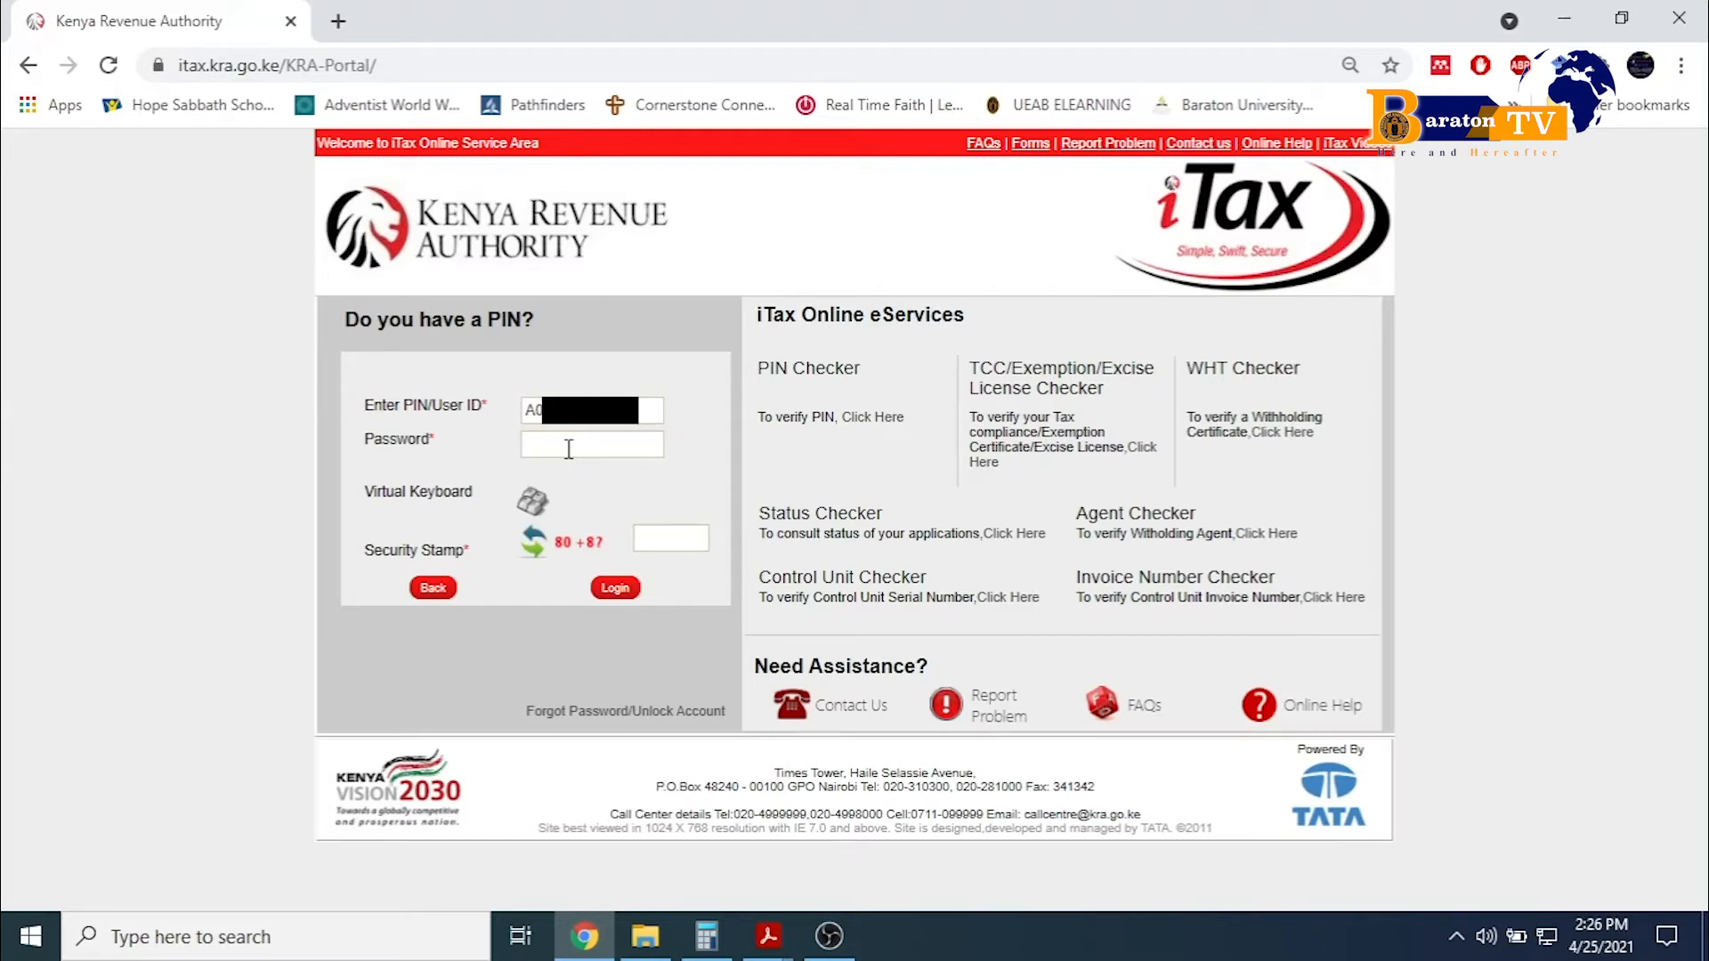
Enter the account password, answer the arithmetic security stamp and log in to iTax.
{"action": "left_click", "coordinate": [569, 450]}
{"action": "type", "text": "•••••••"}
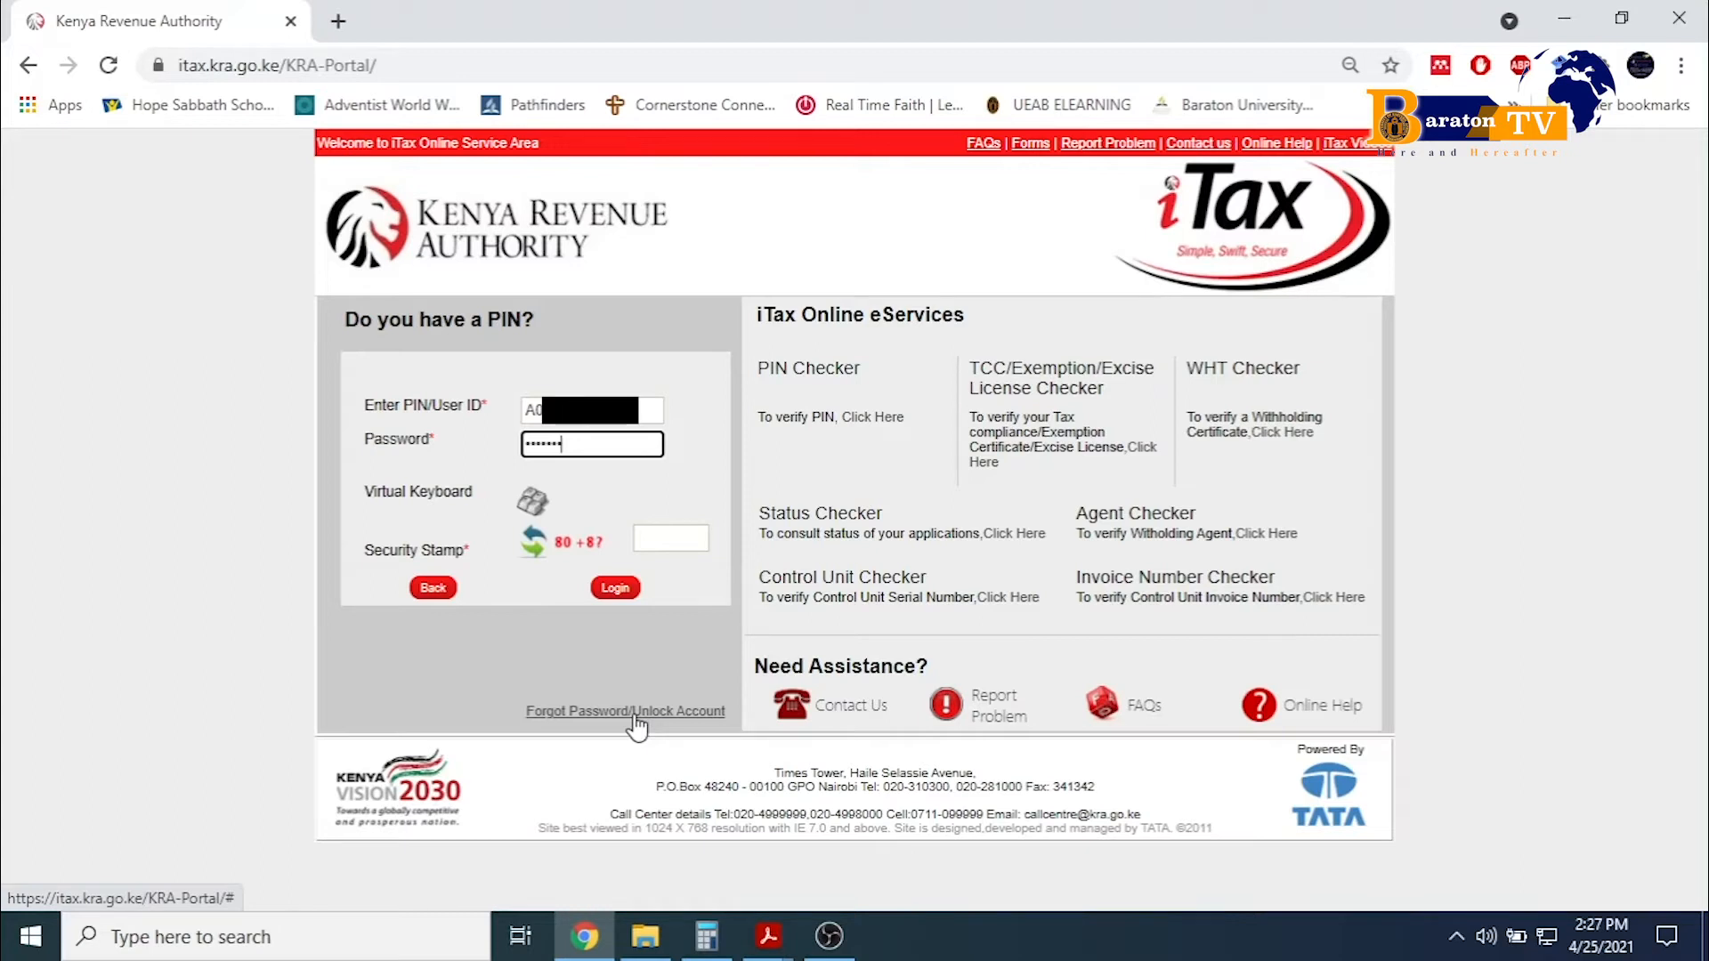
{"action": "left_click", "coordinate": [654, 499]}
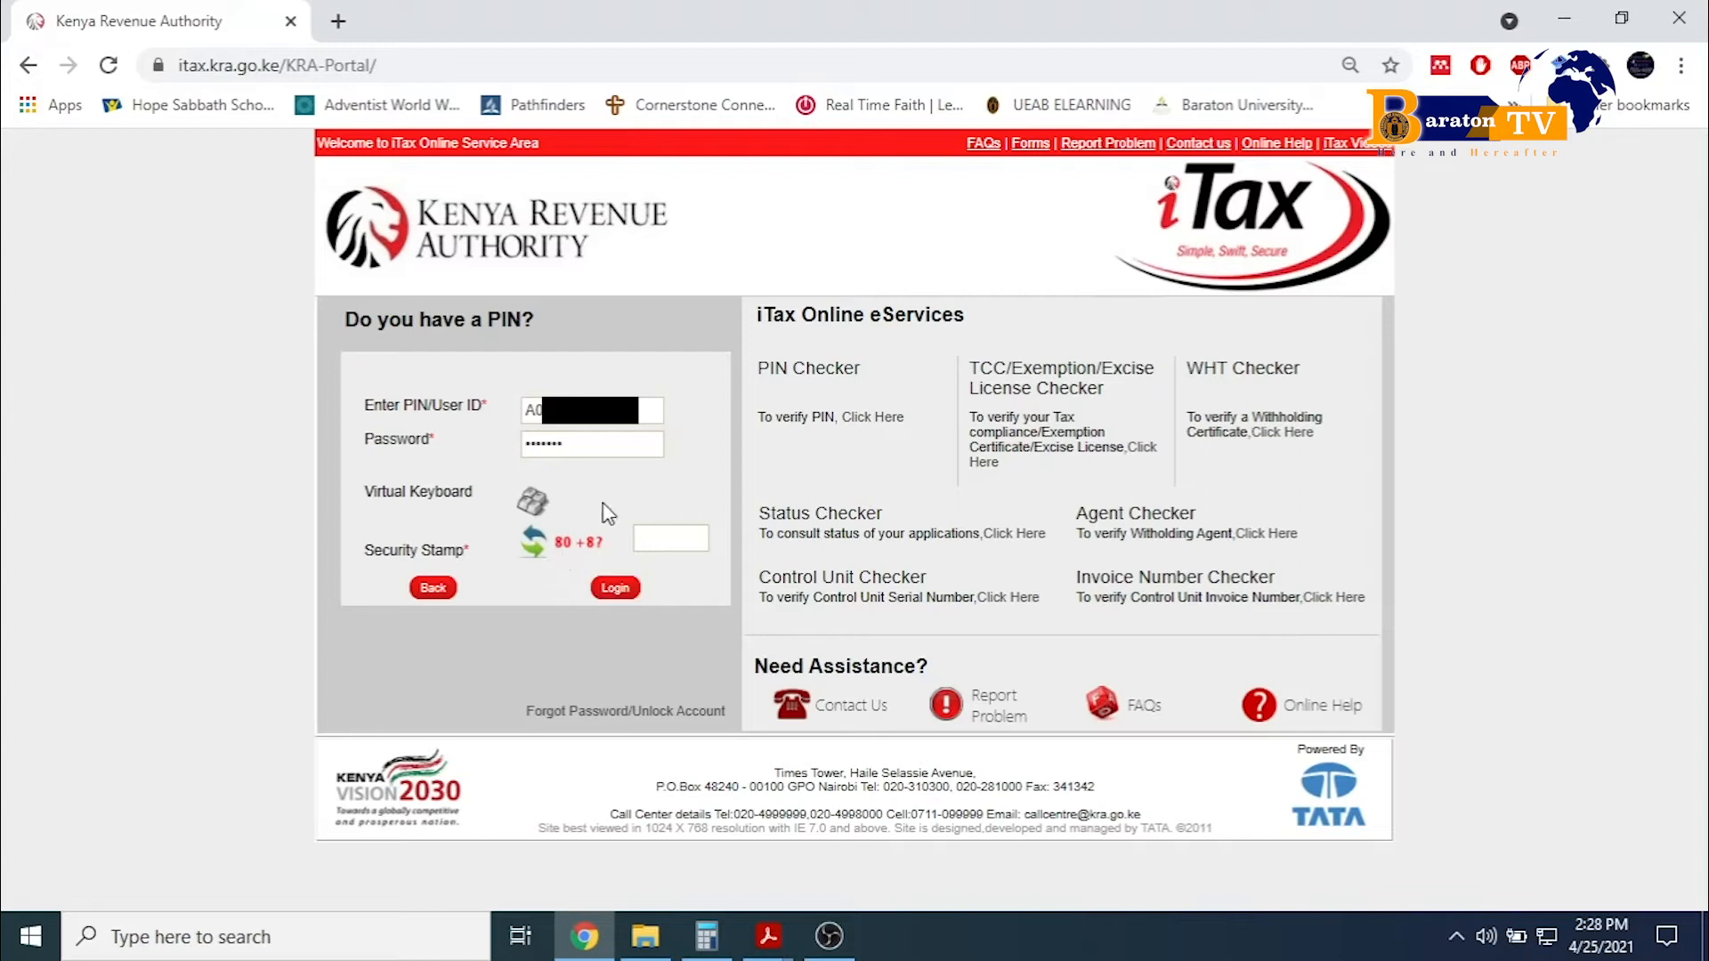
{"action": "left_click", "coordinate": [666, 539]}
{"action": "type", "text": "88"}
{"action": "left_click", "coordinate": [619, 590]}
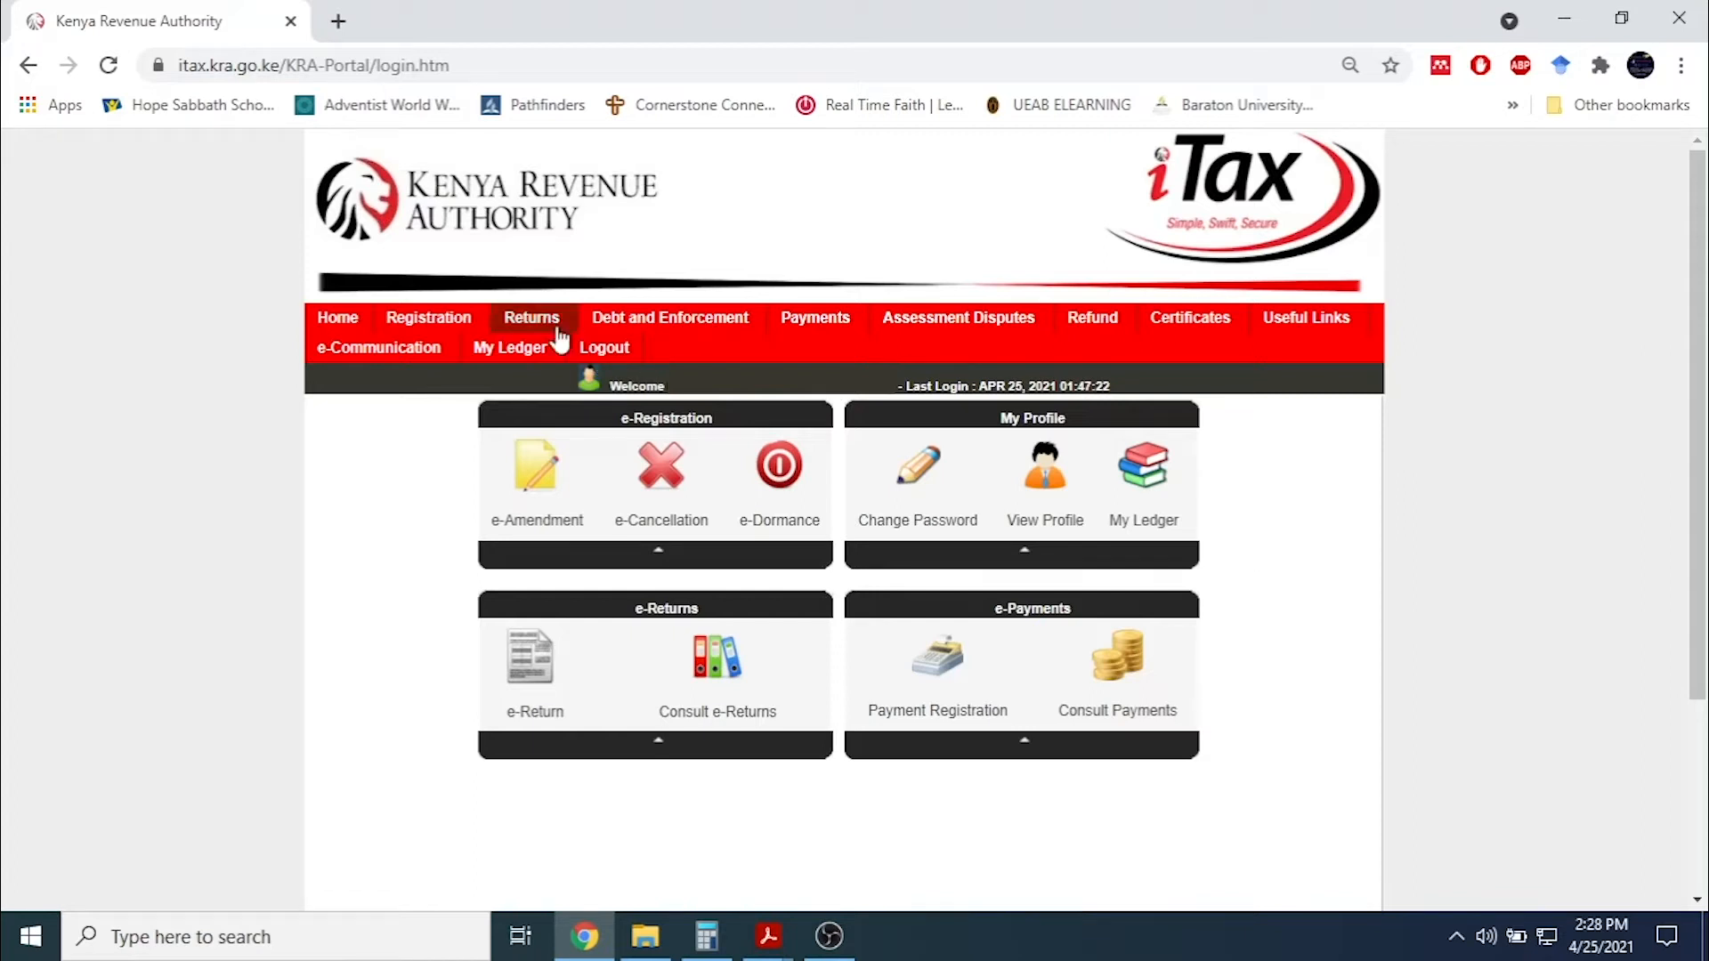
Try to start an ITR For Employment Income Only from 01/01/2020 with No for employment income.
{"action": "mouse_move", "coordinate": [547, 336]}
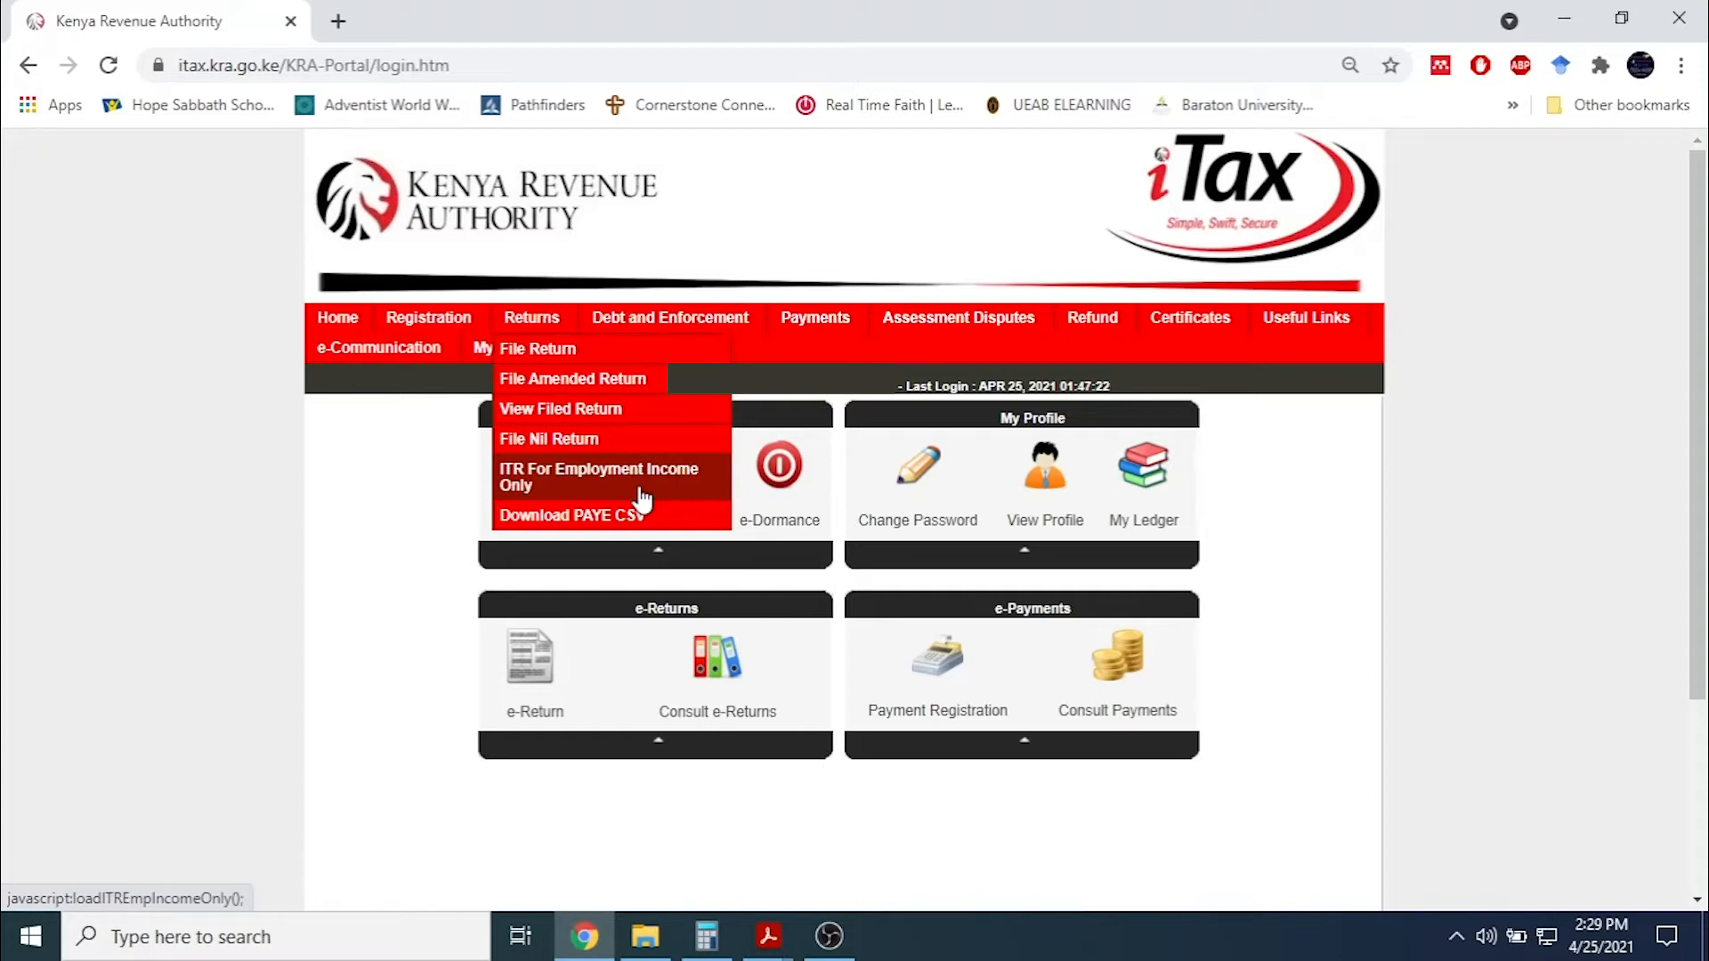
{"action": "mouse_move", "coordinate": [545, 347]}
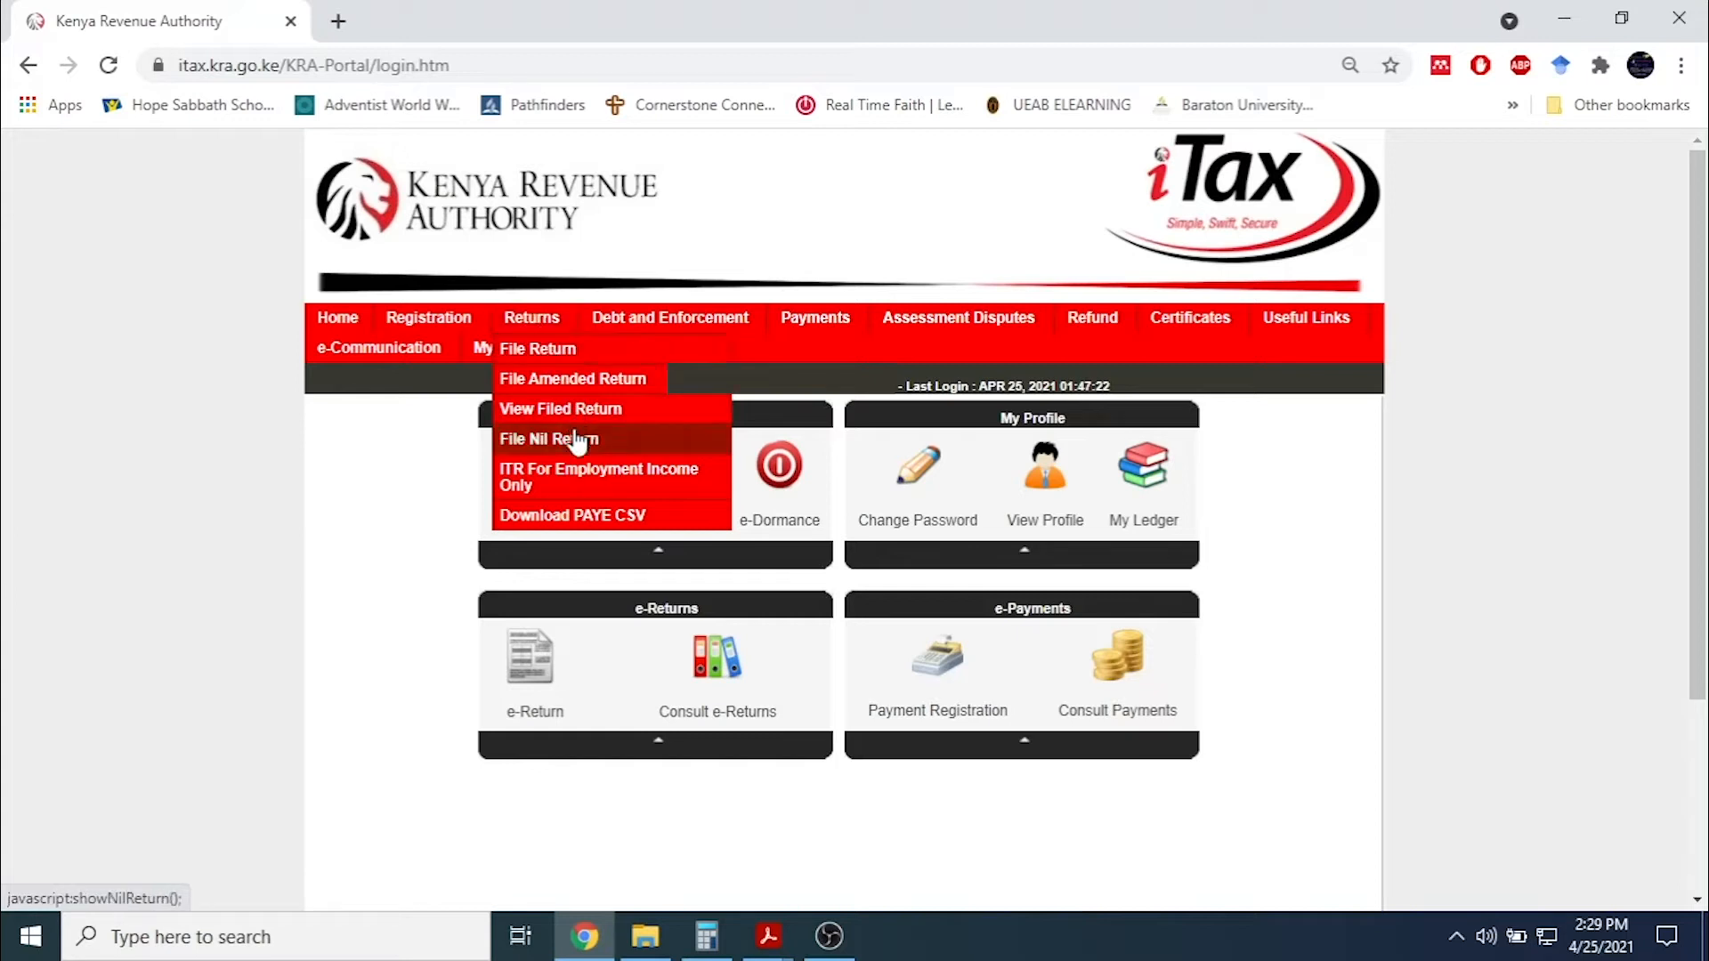
{"action": "left_click", "coordinate": [581, 481]}
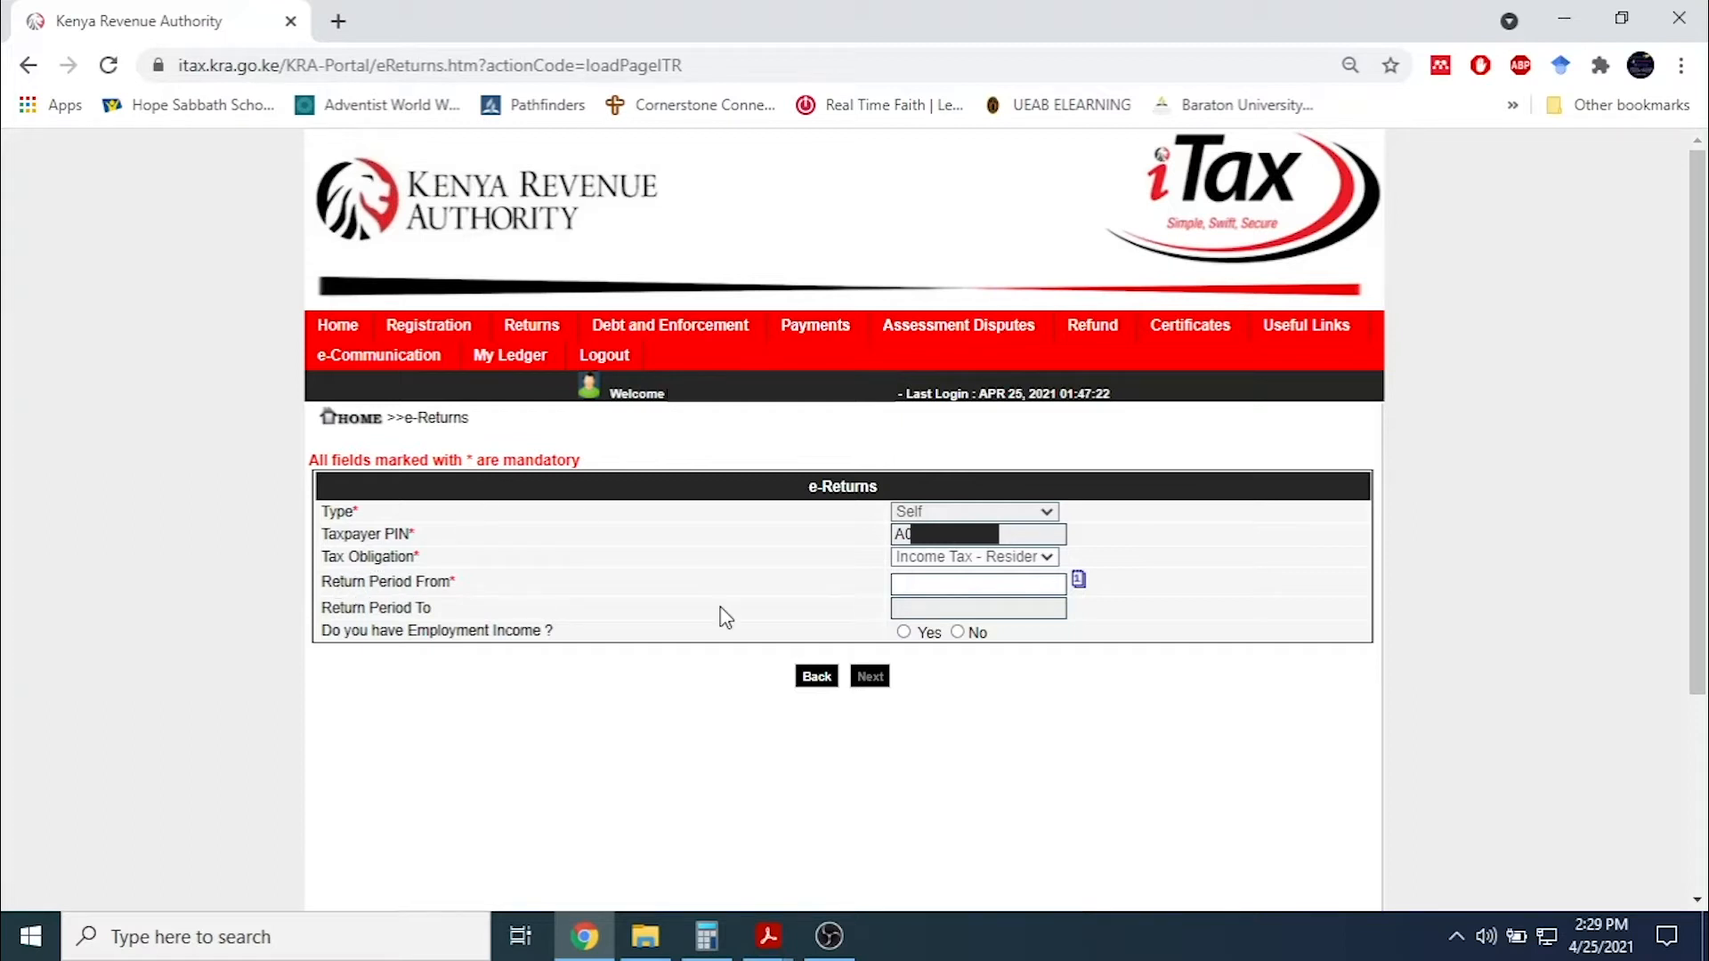
{"action": "left_click", "coordinate": [932, 587]}
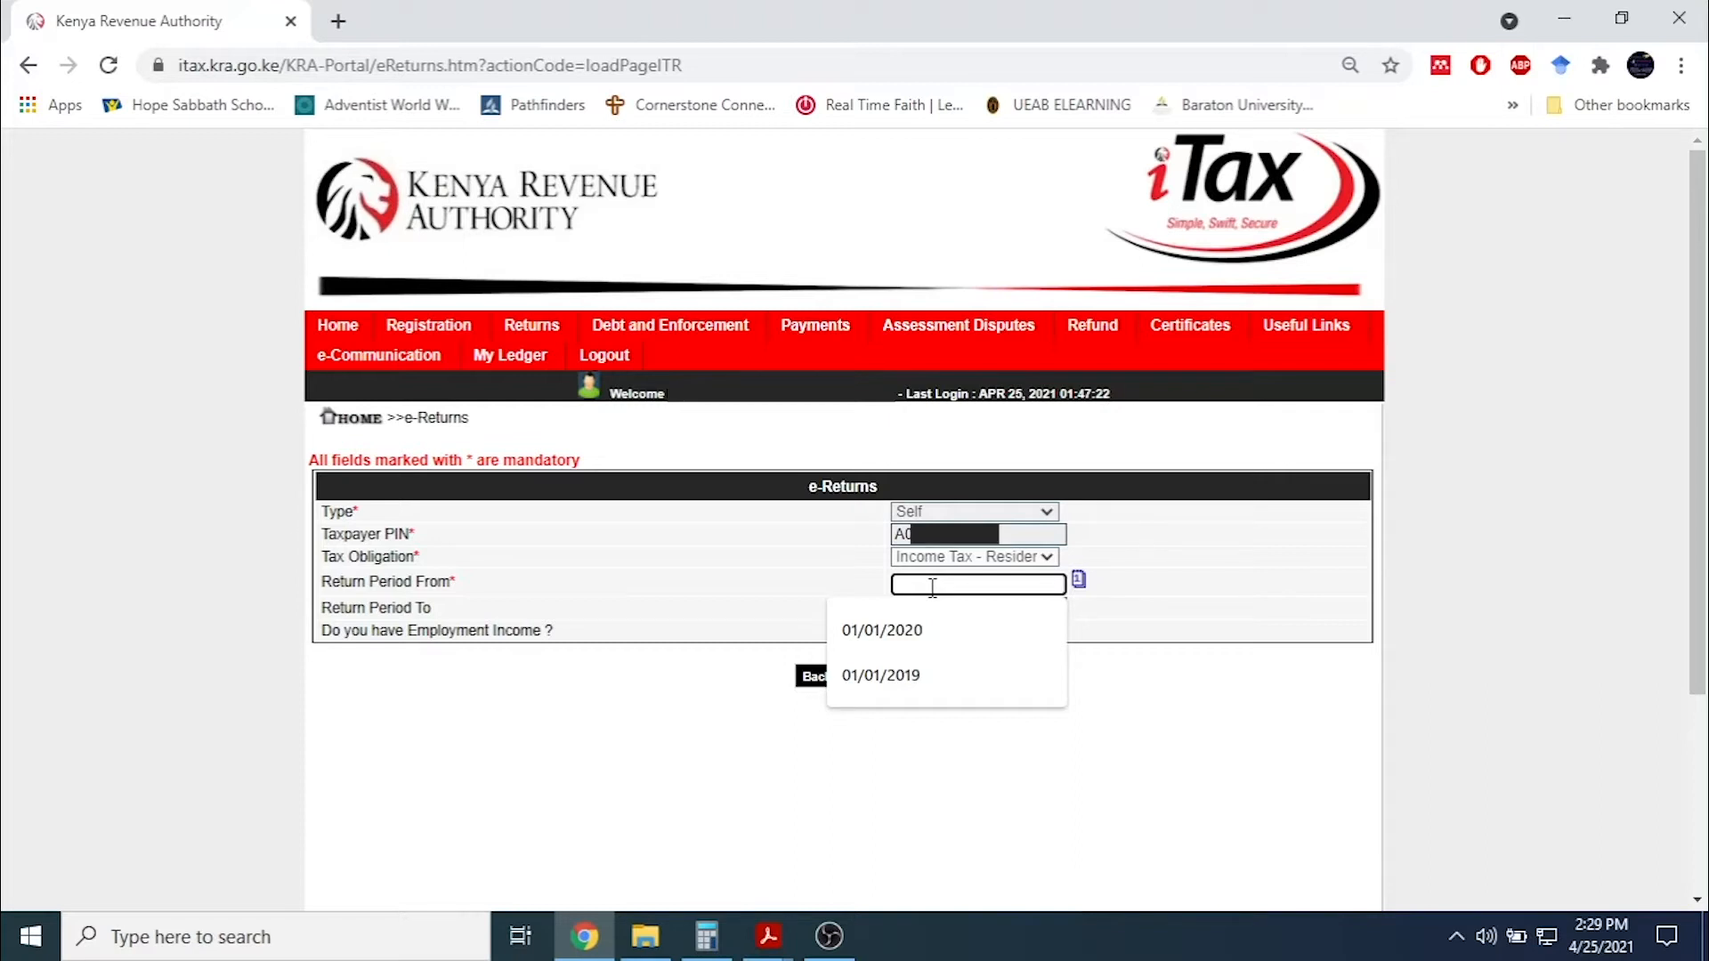
{"action": "type", "text": "01/01/2020"}
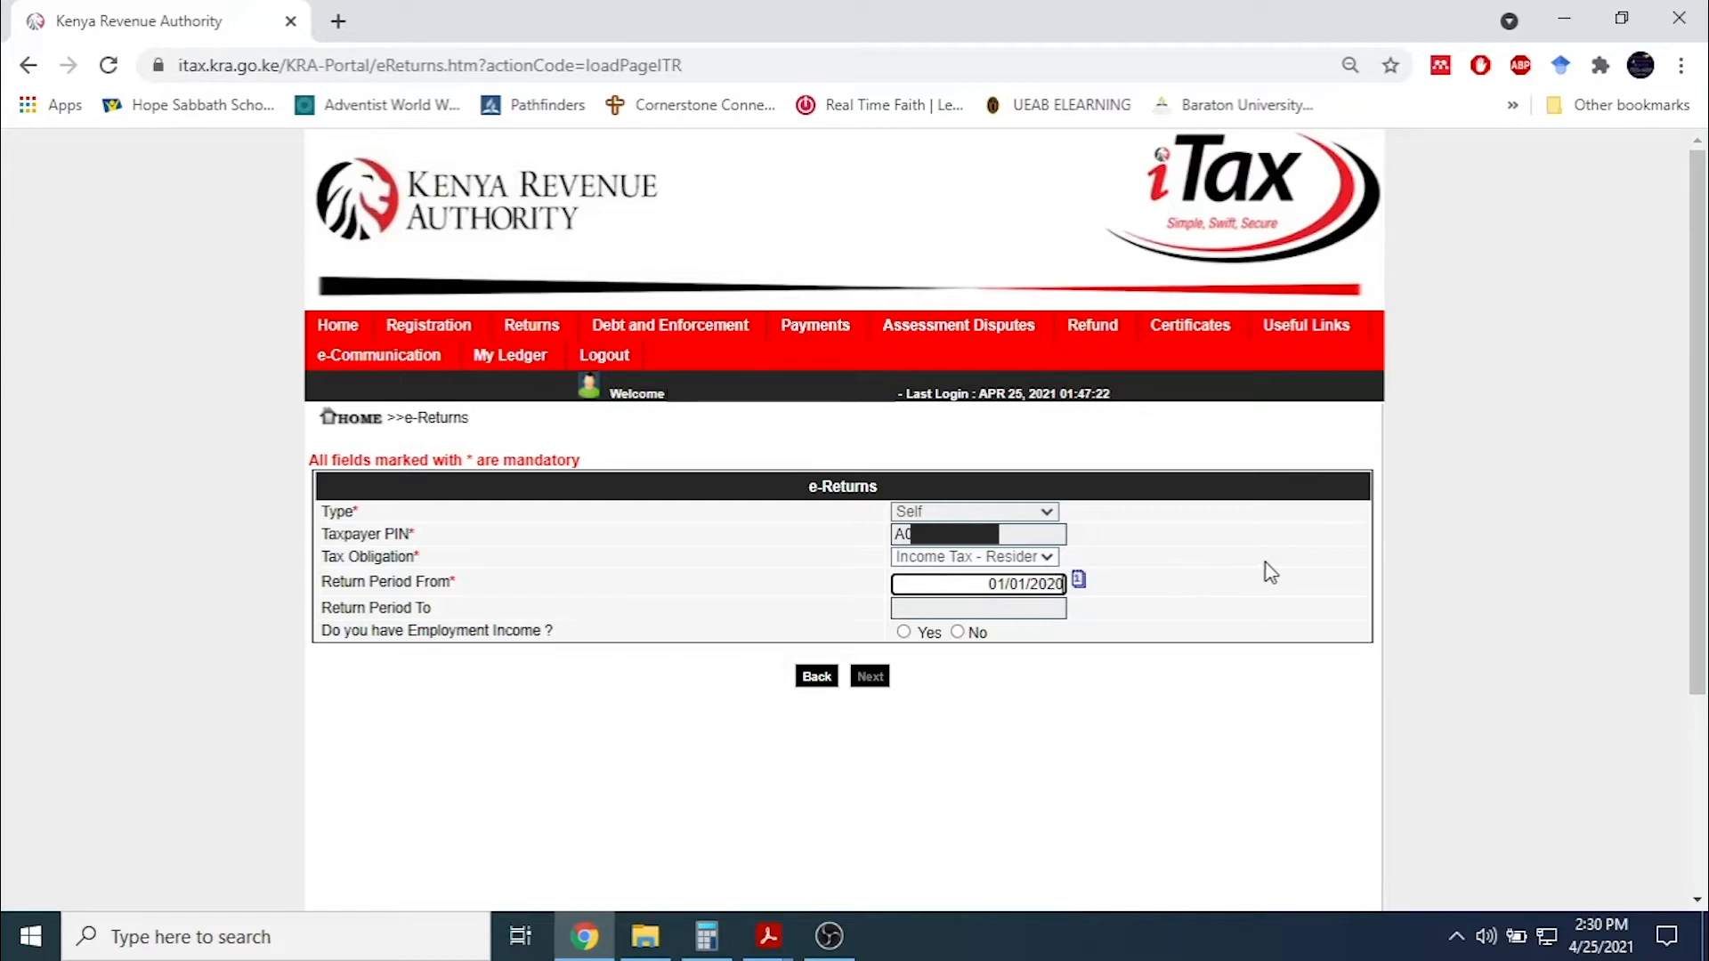
{"action": "left_click", "coordinate": [1217, 558]}
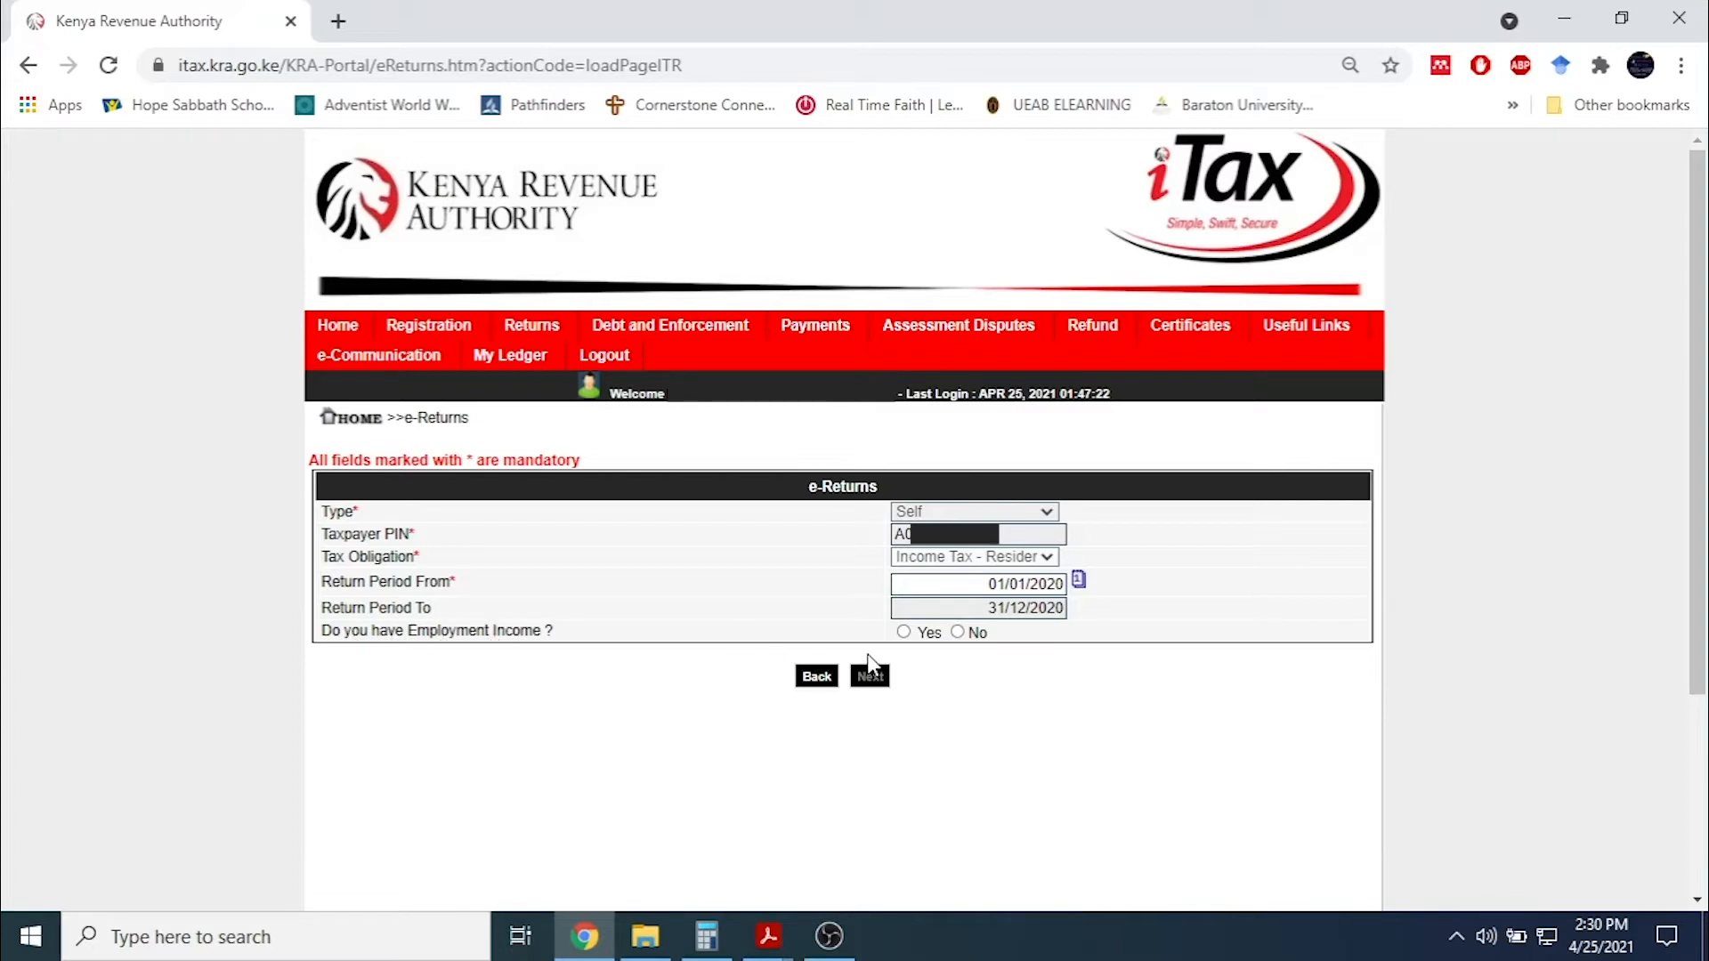
{"action": "left_click", "coordinate": [958, 632]}
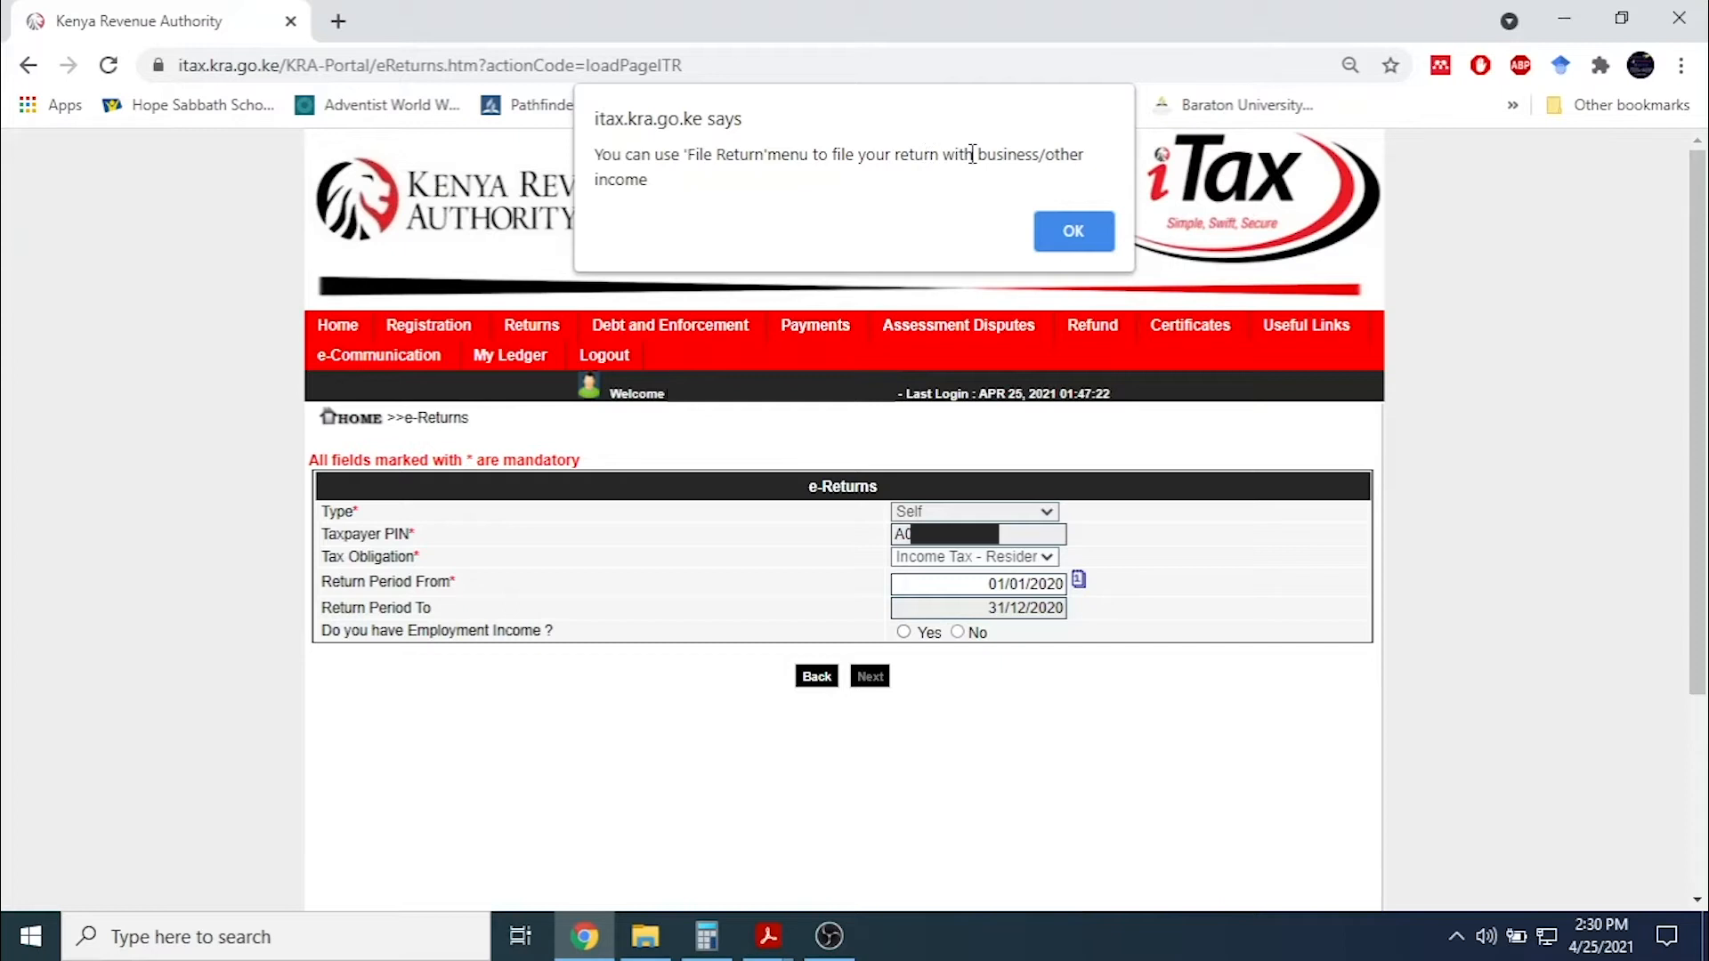
{"action": "left_click", "coordinate": [1072, 233]}
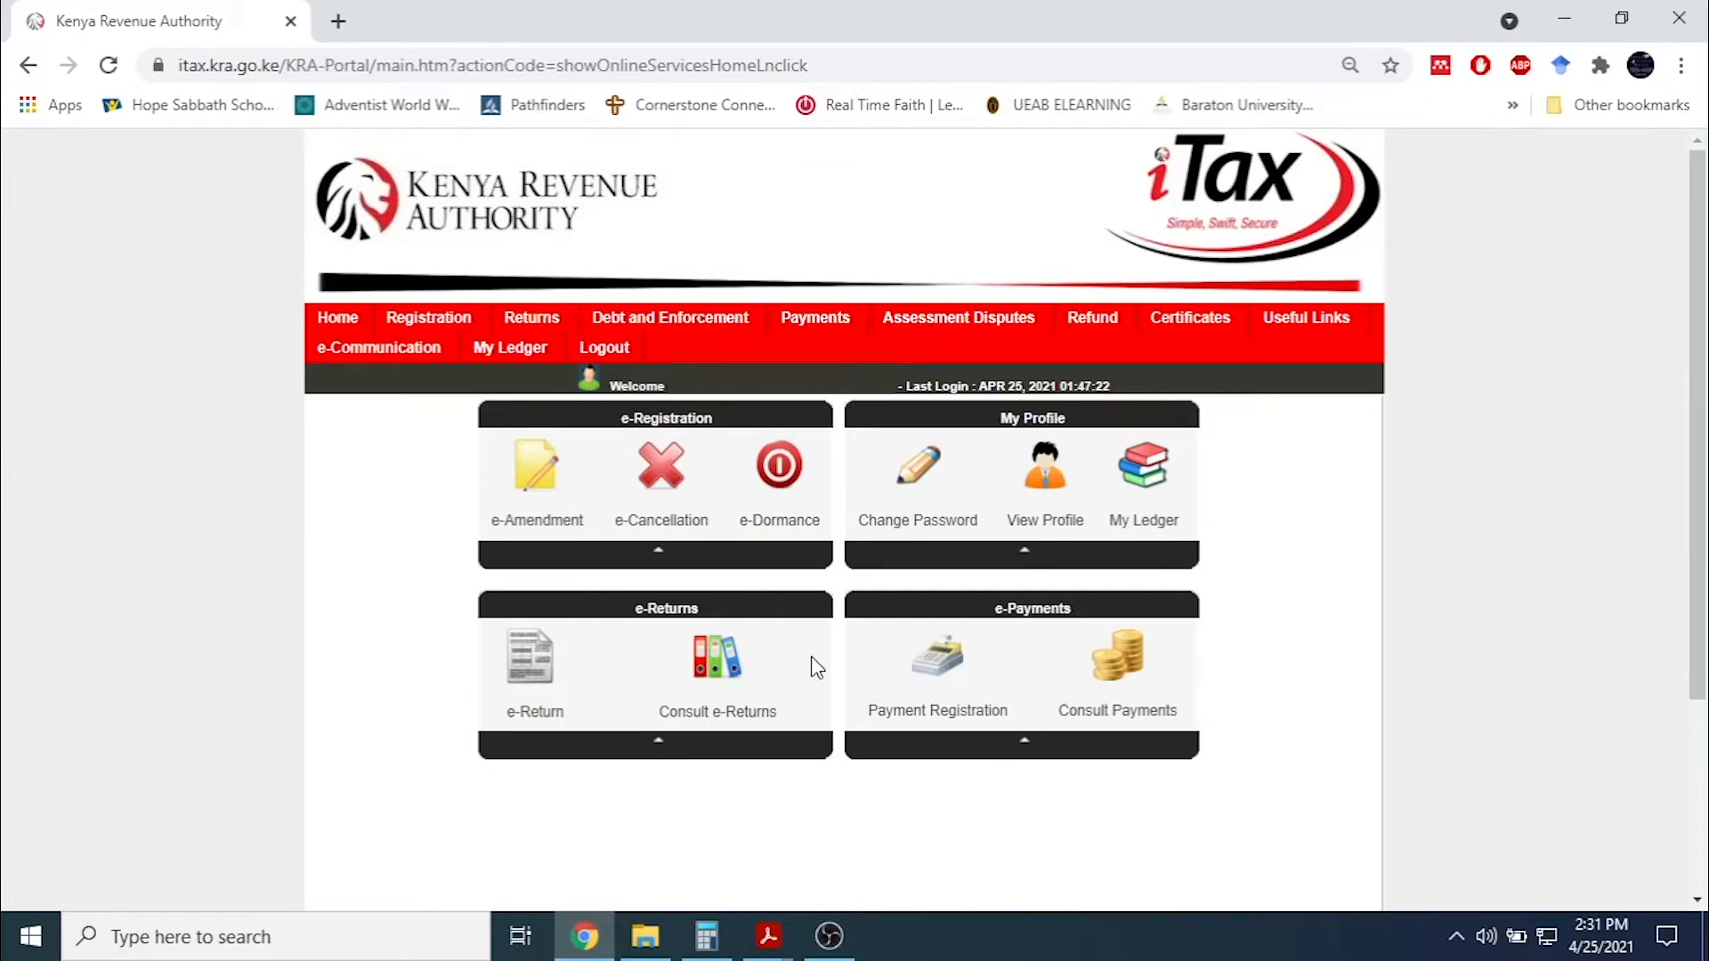
Start an ITR For Employment Income Only from 01/01/2020, answer Yes to having employment income and proceed to the return form.
{"action": "mouse_move", "coordinate": [551, 322]}
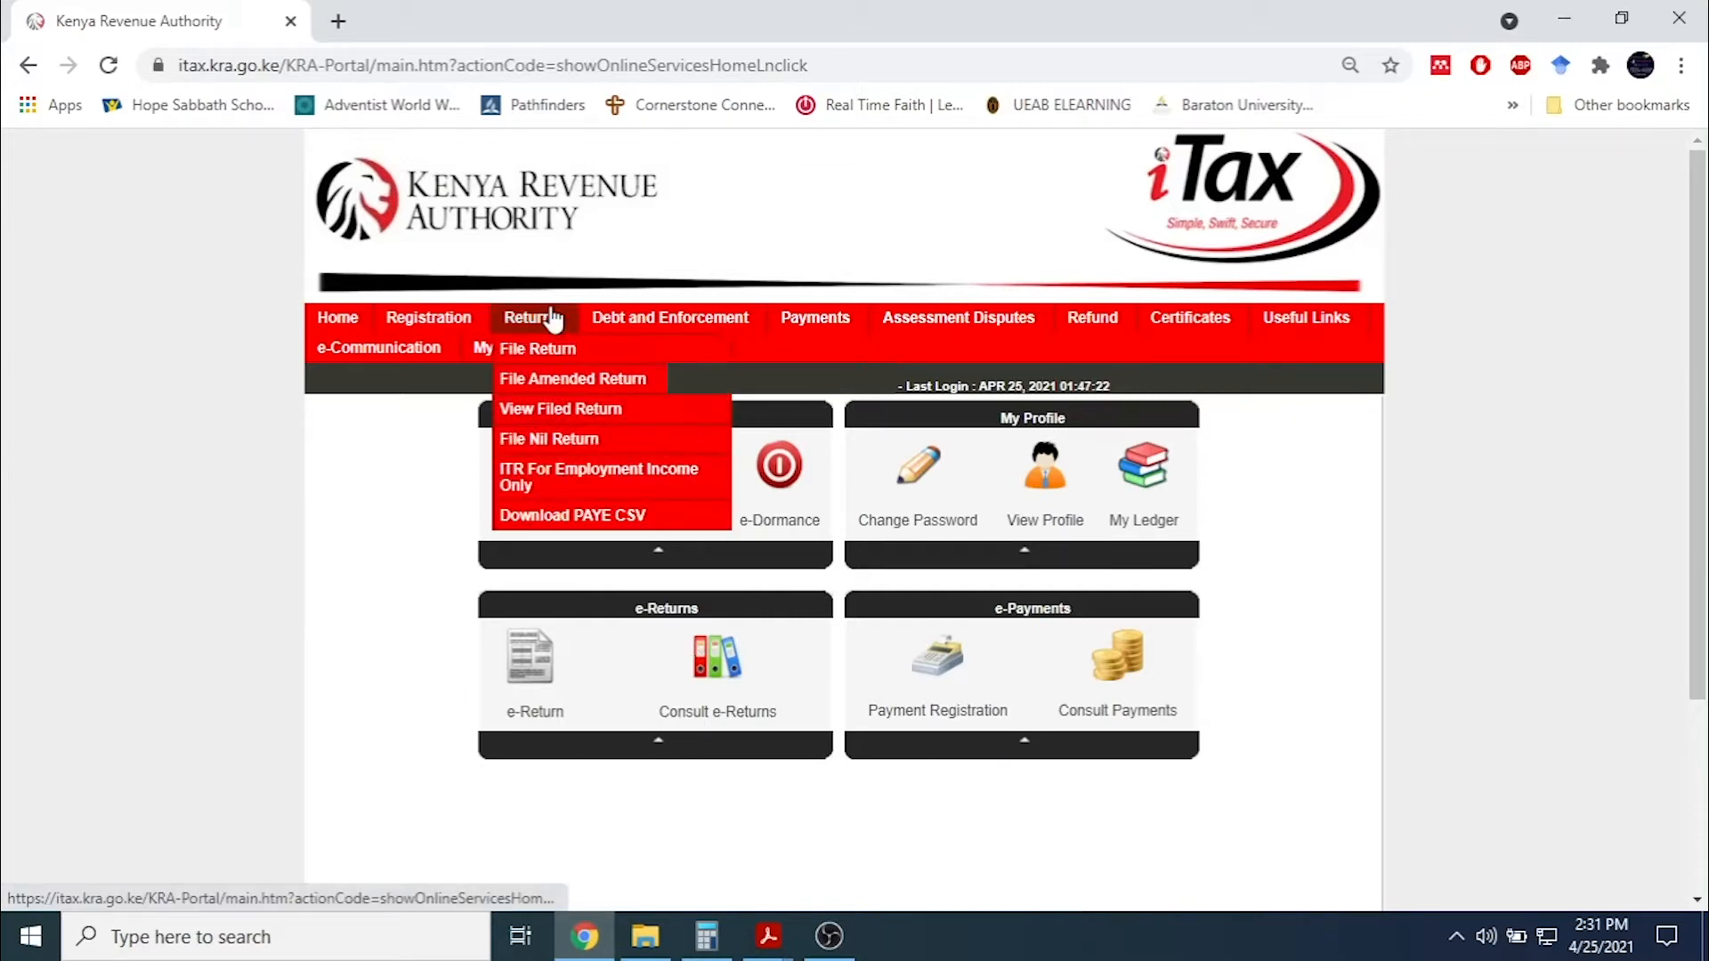
{"action": "left_click", "coordinate": [566, 495]}
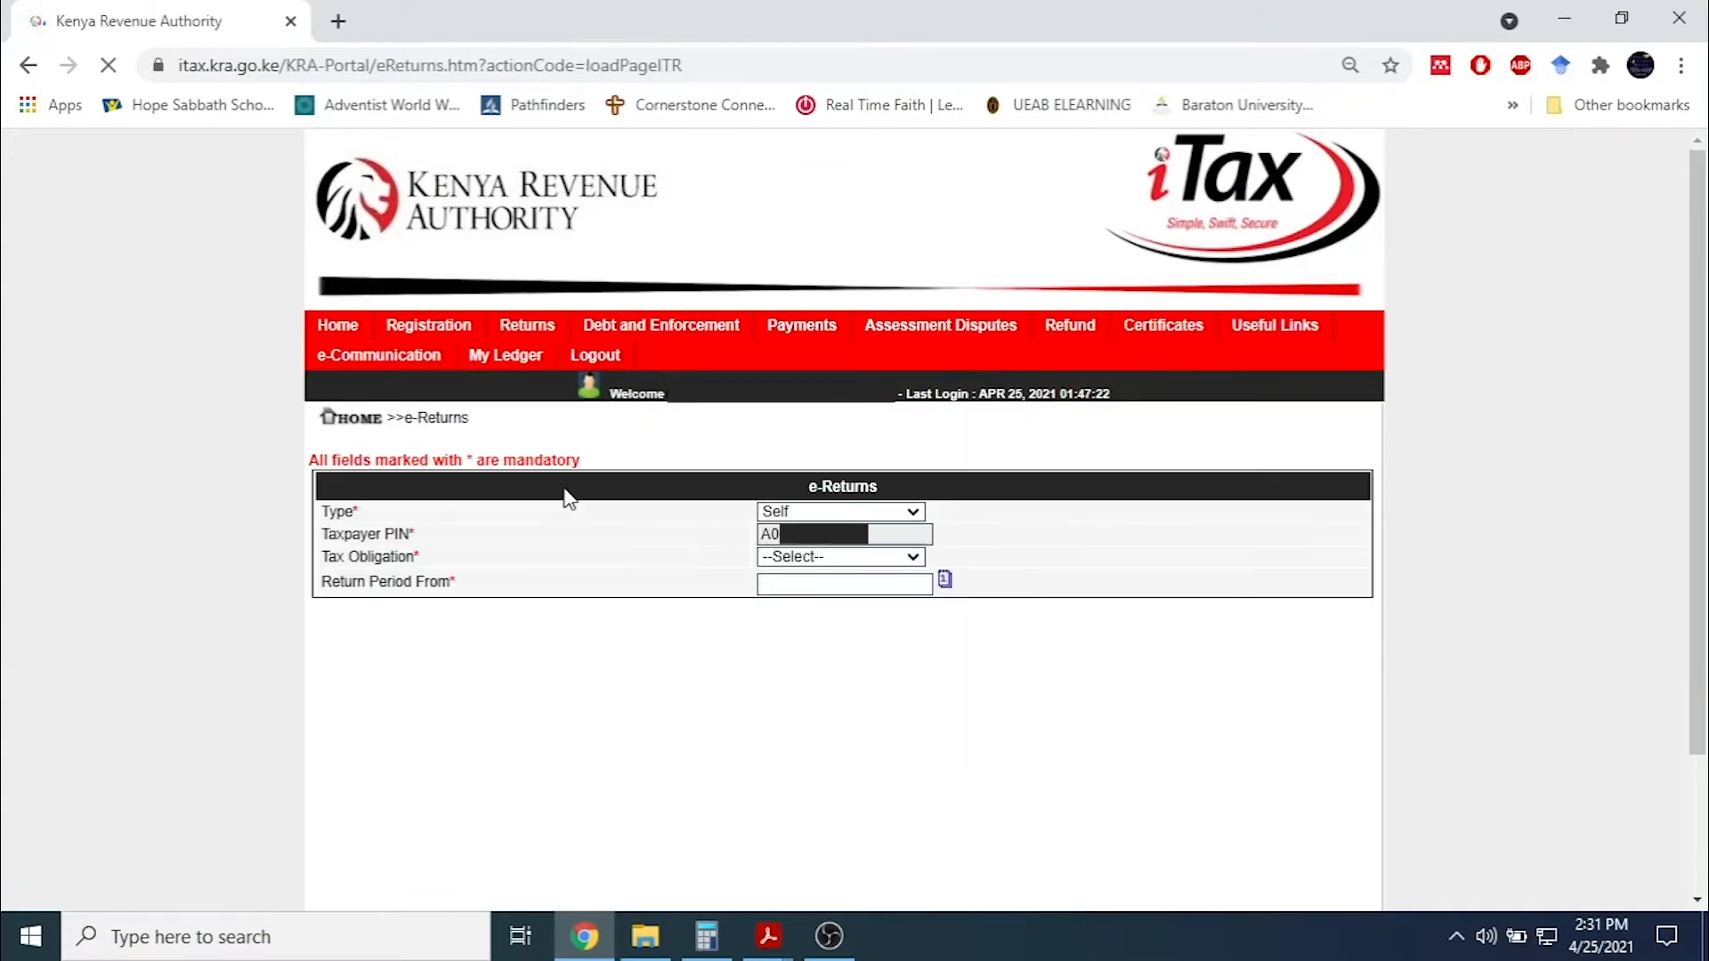
{"action": "left_click", "coordinate": [1002, 587]}
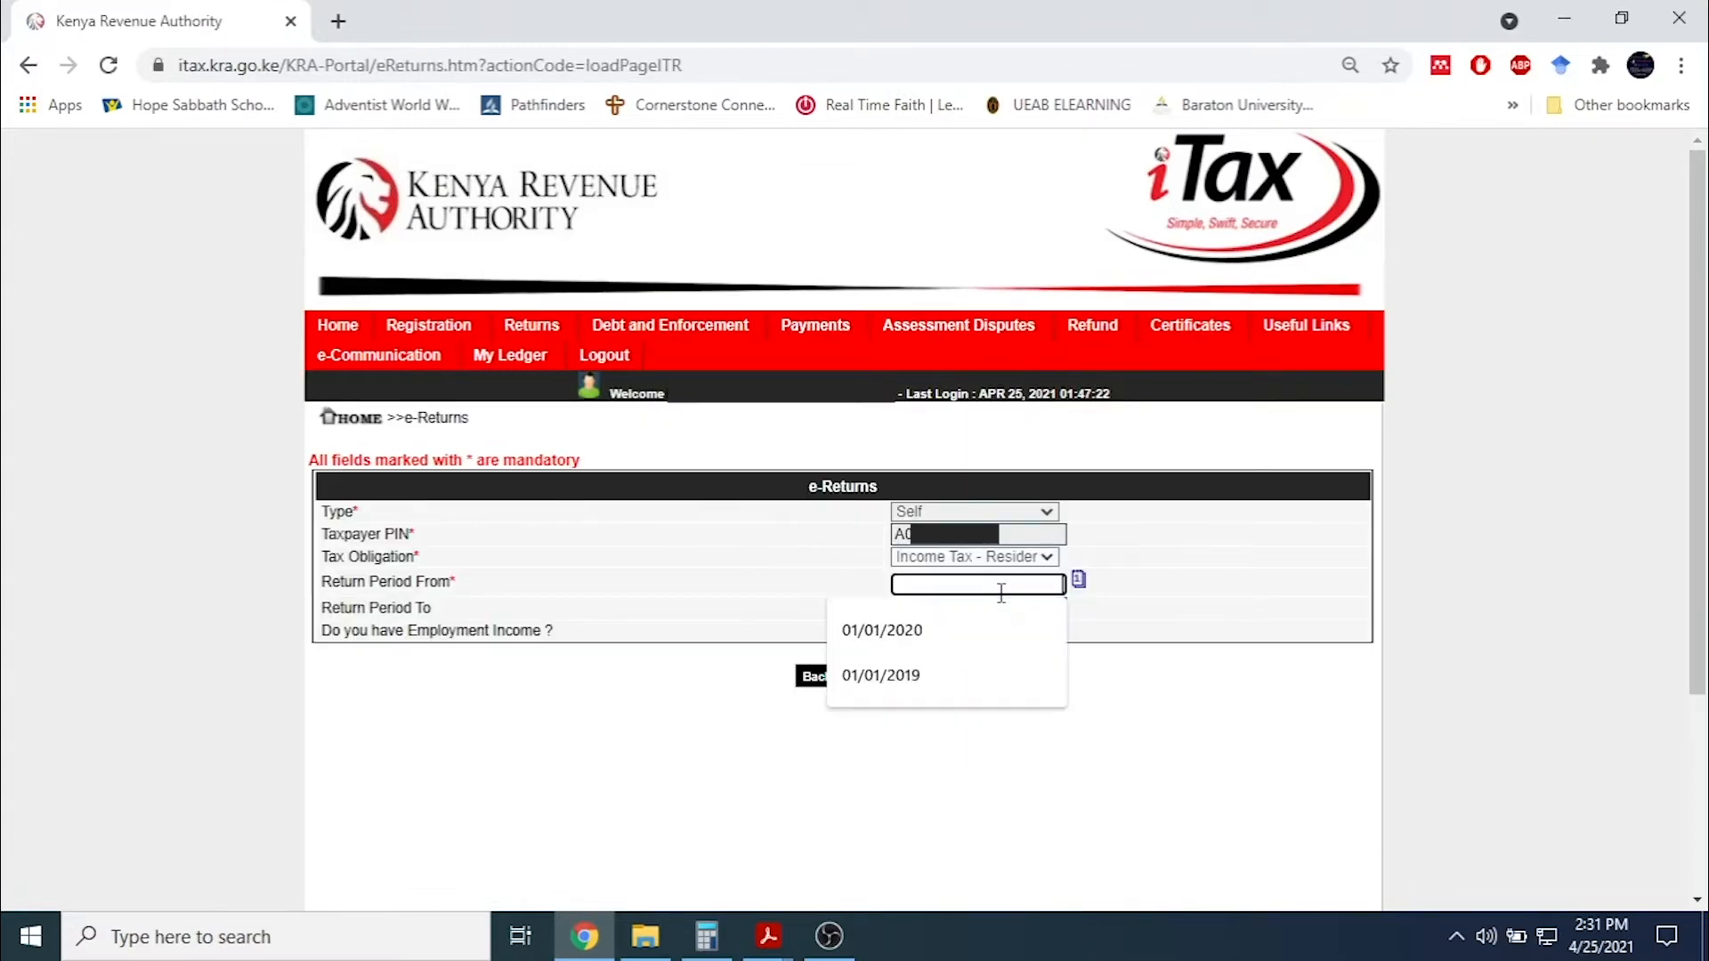
{"action": "type", "text": "01/01/2020"}
{"action": "left_click", "coordinate": [1177, 575]}
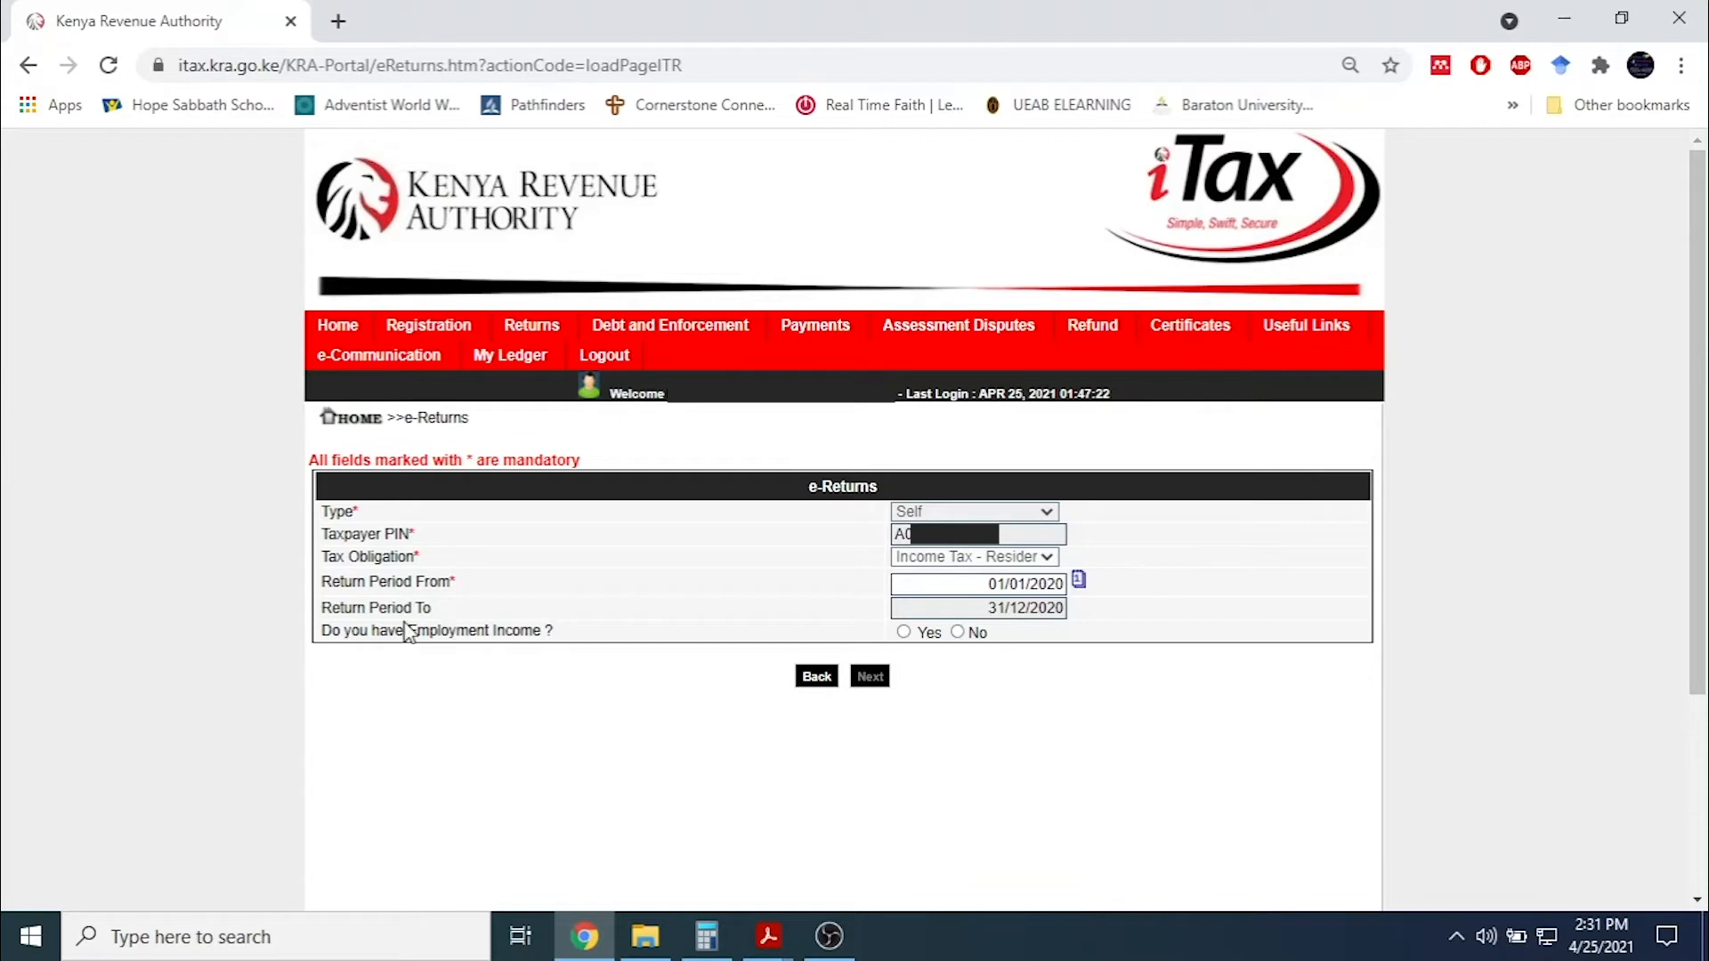
{"action": "left_click", "coordinate": [904, 632]}
{"action": "left_click", "coordinate": [878, 684]}
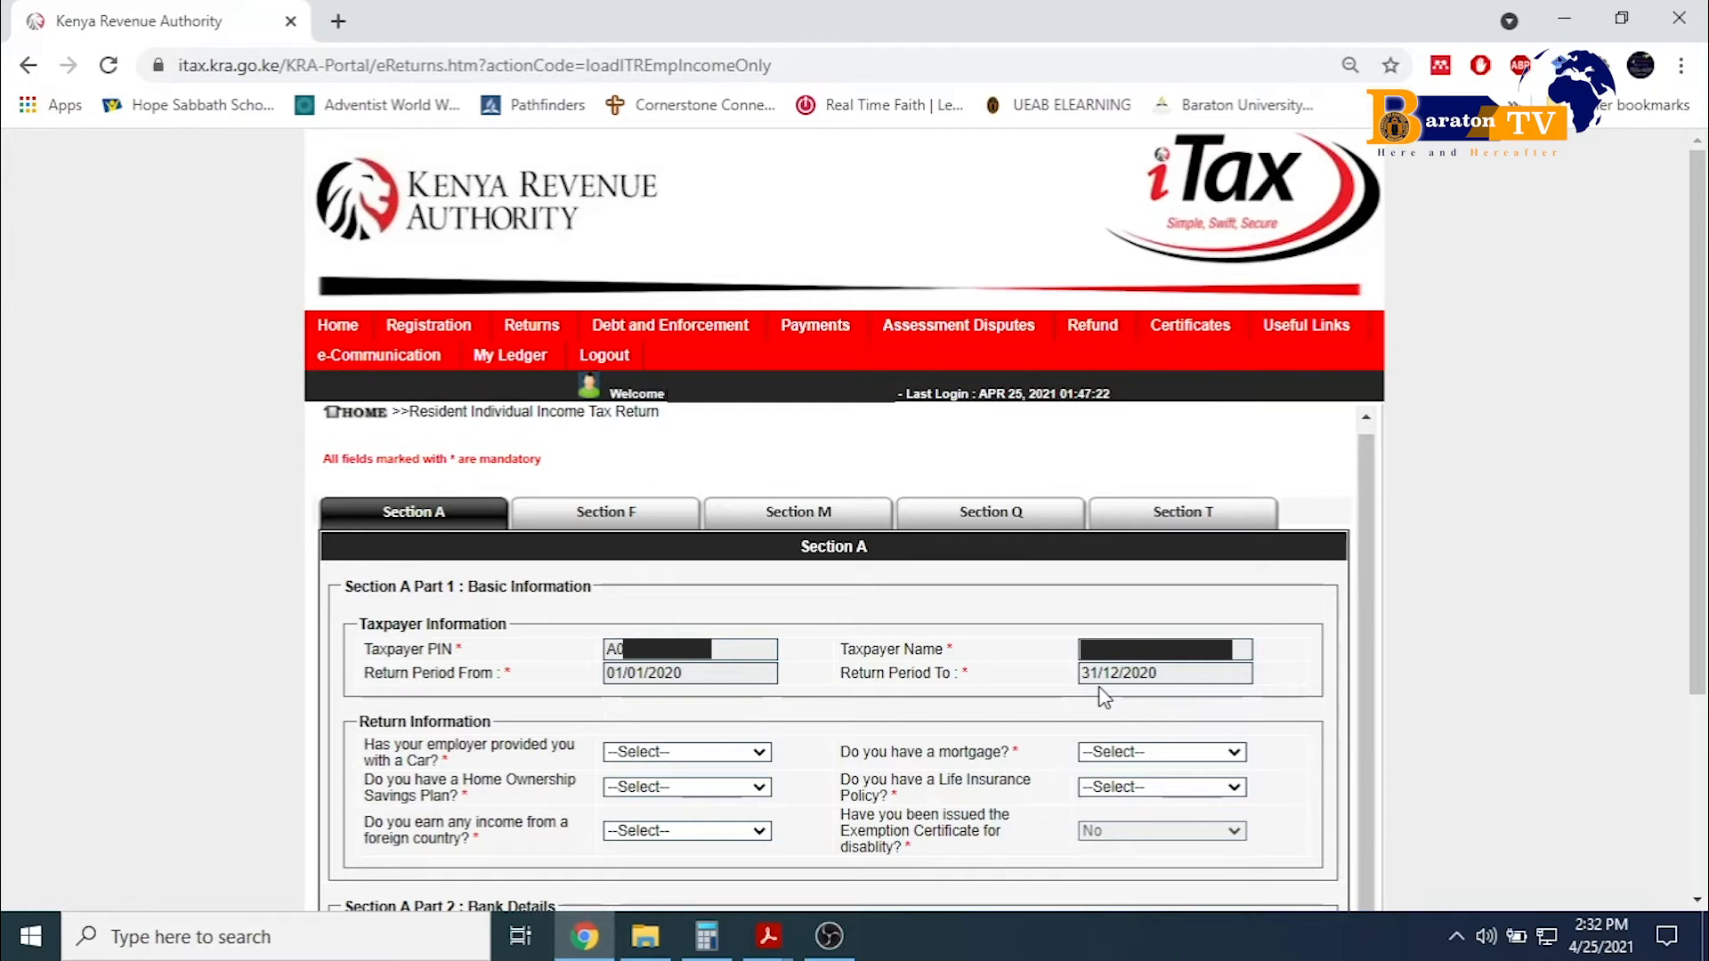
Open Section F of the return and examine the prefilled employer entry and total employment income.
{"action": "left_click", "coordinate": [629, 525]}
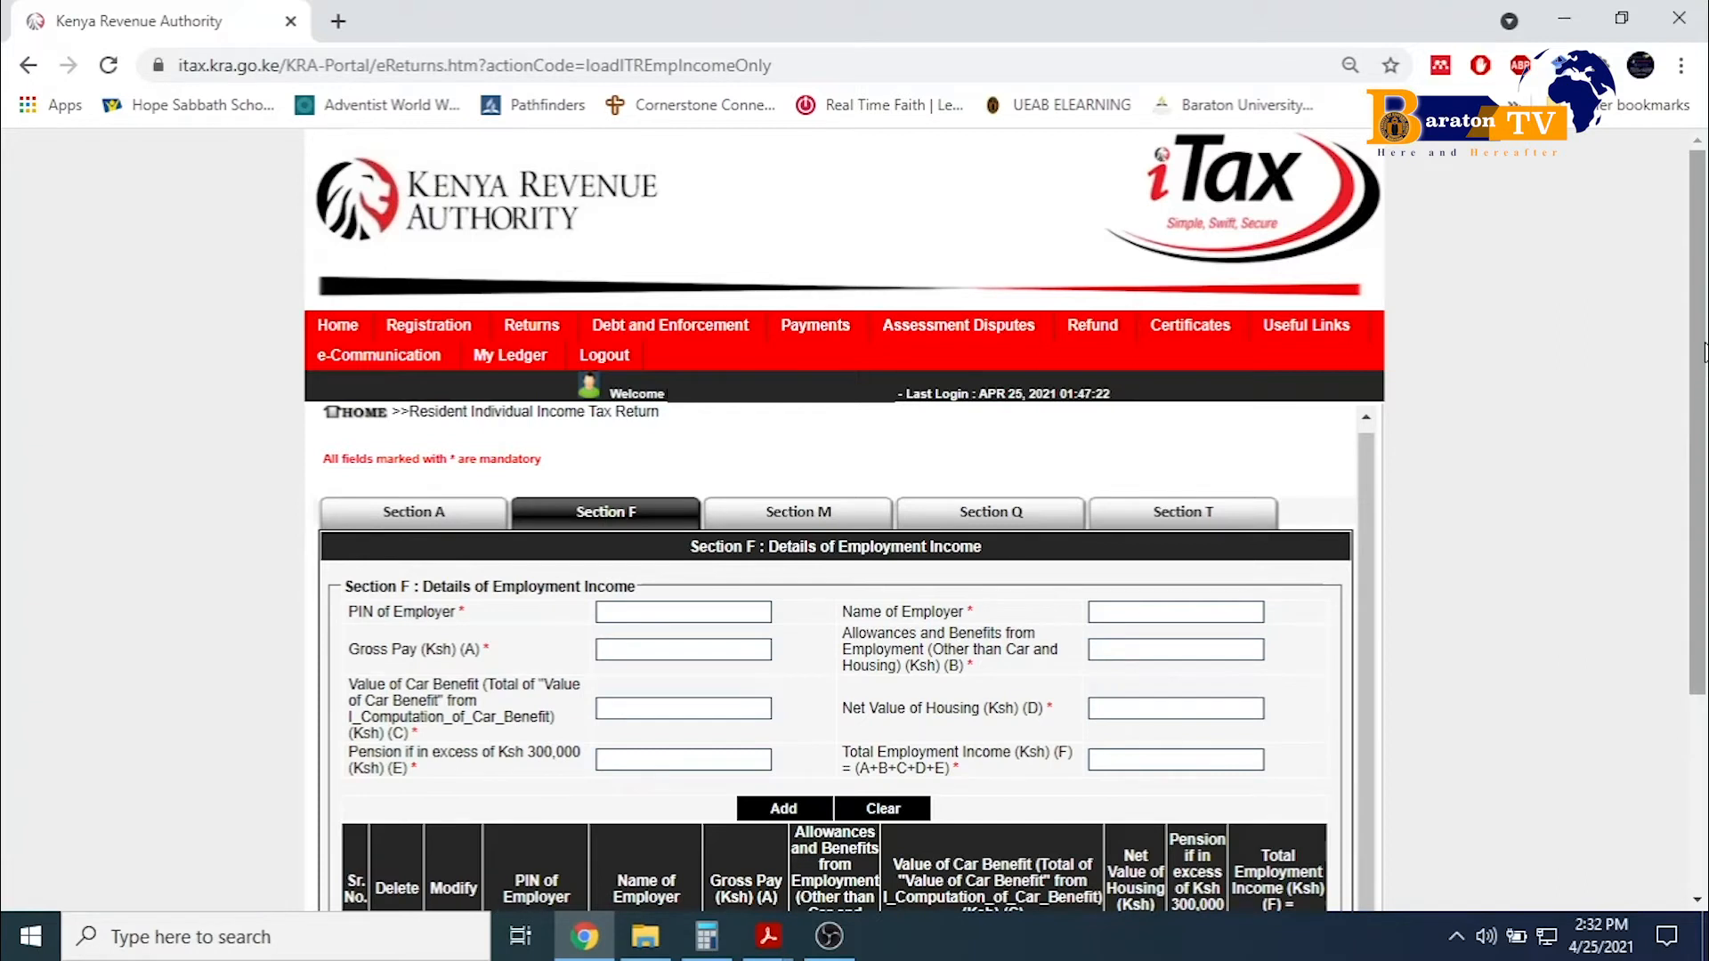
{"action": "left_click_drag", "start_coordinate": [1704, 352], "coordinate": [1704, 595]}
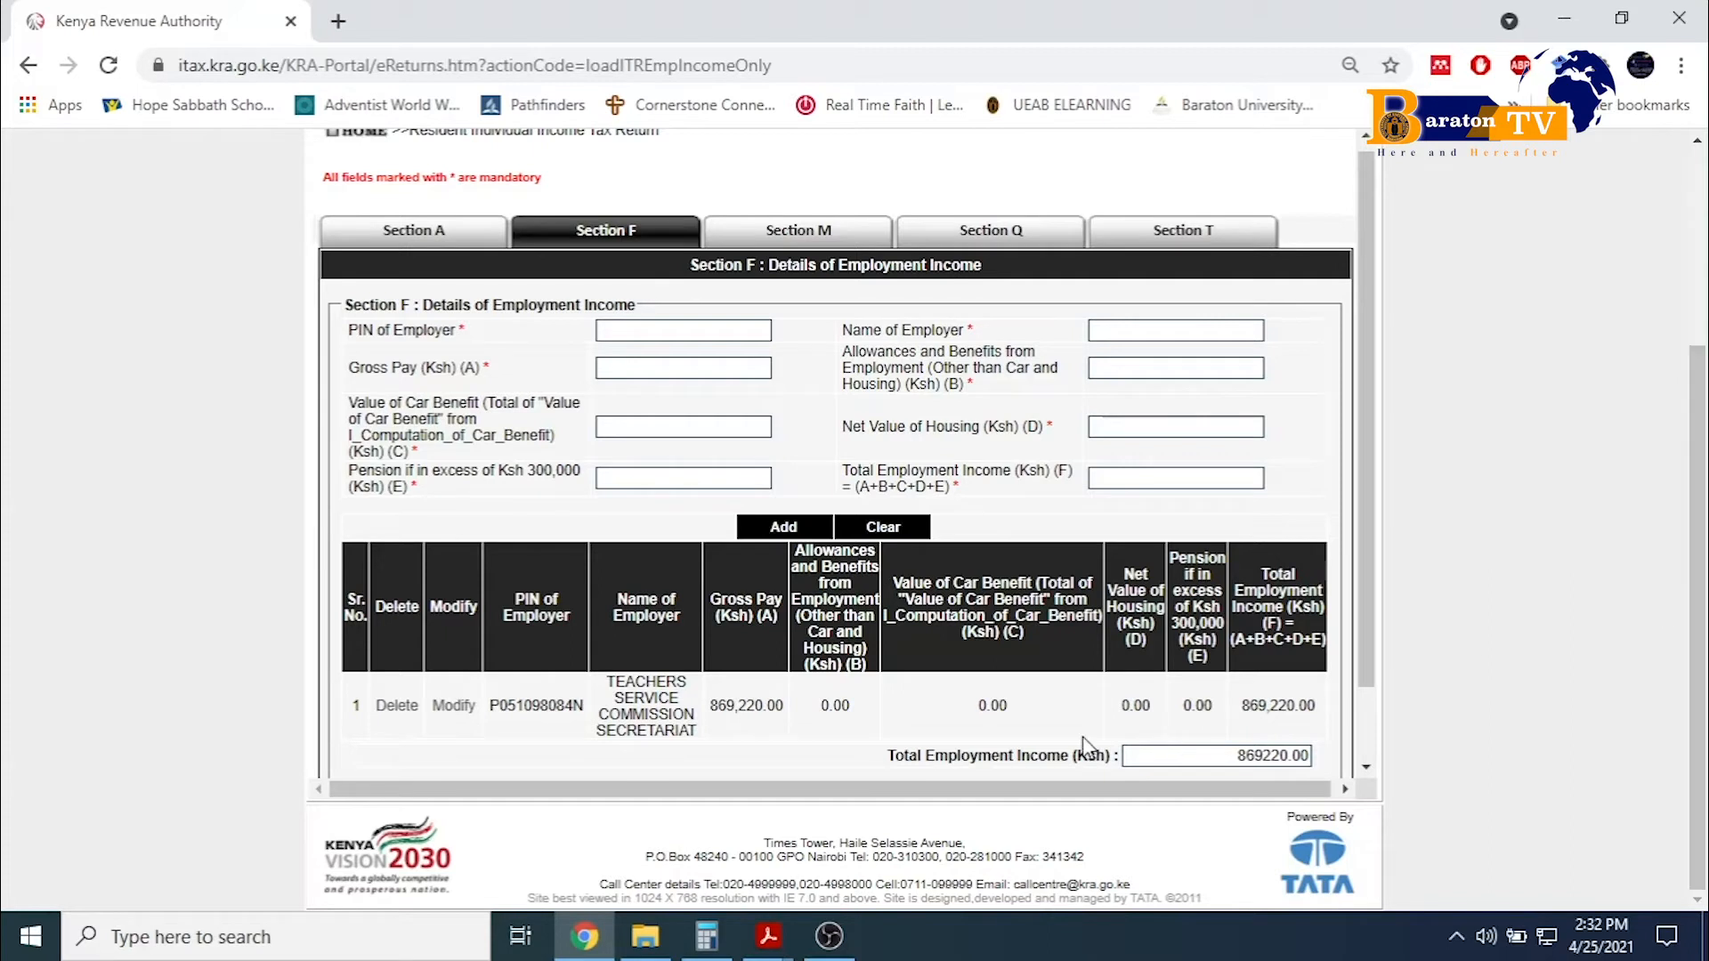
{"action": "double_click", "coordinate": [1237, 755]}
{"action": "scroll", "coordinate": [1238, 755], "scroll_direction": "down", "scroll_amount": 1}
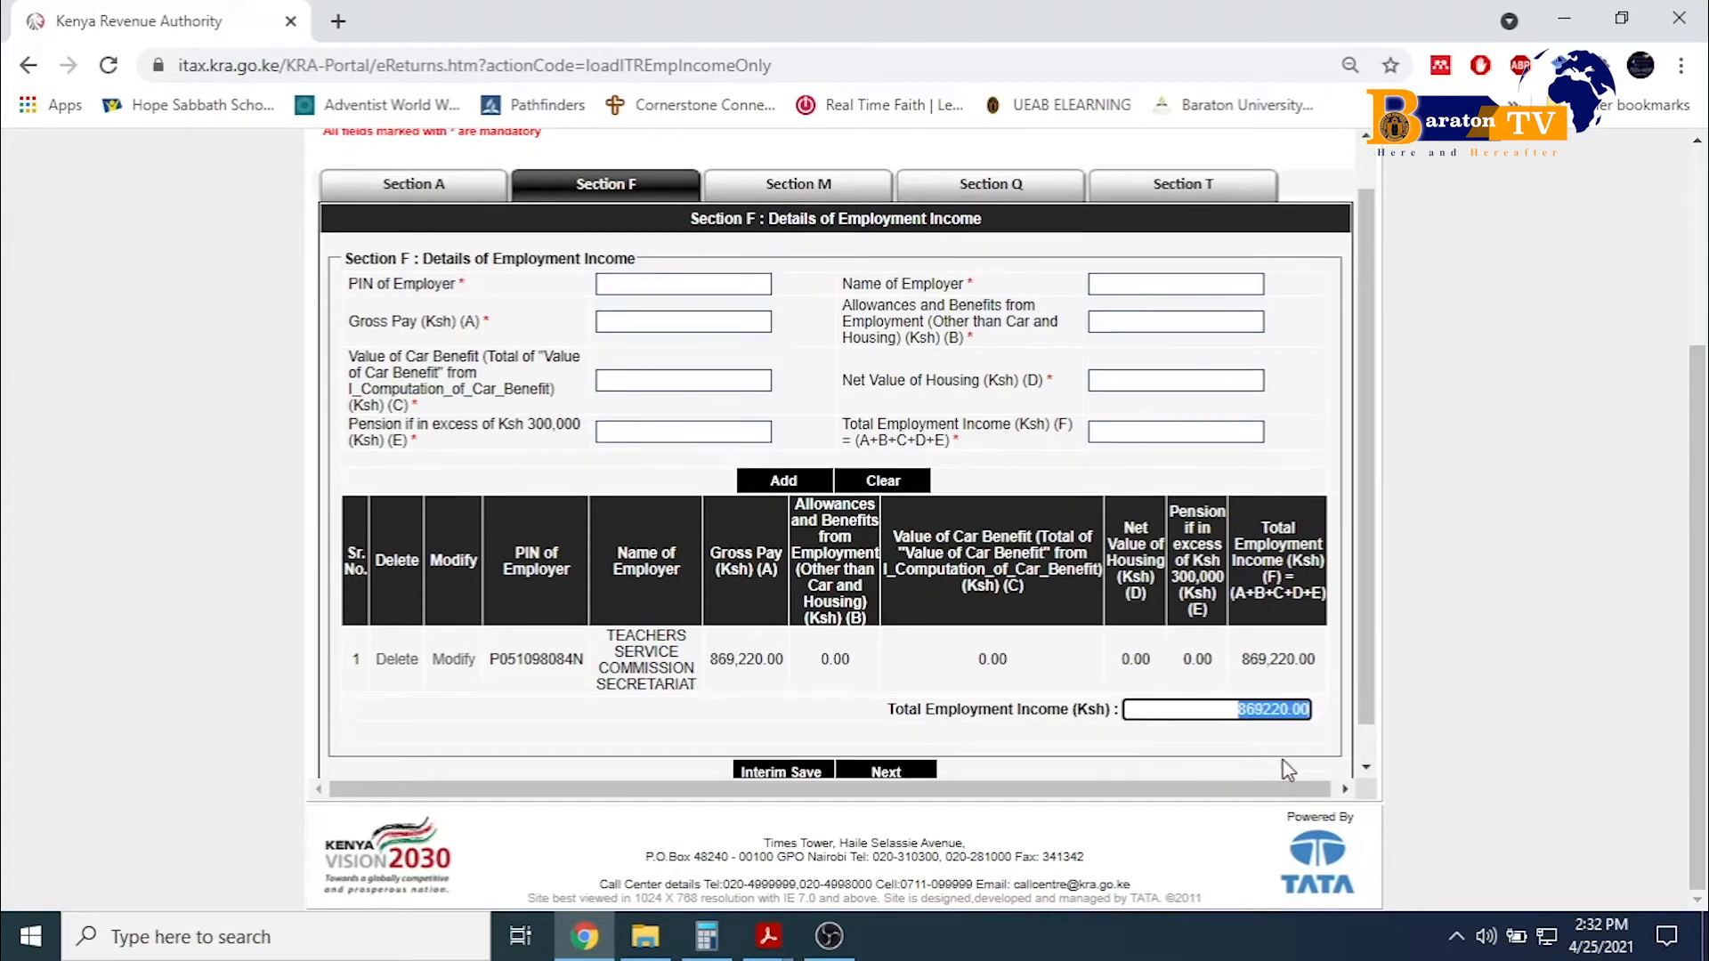
{"action": "left_click", "coordinate": [1261, 673]}
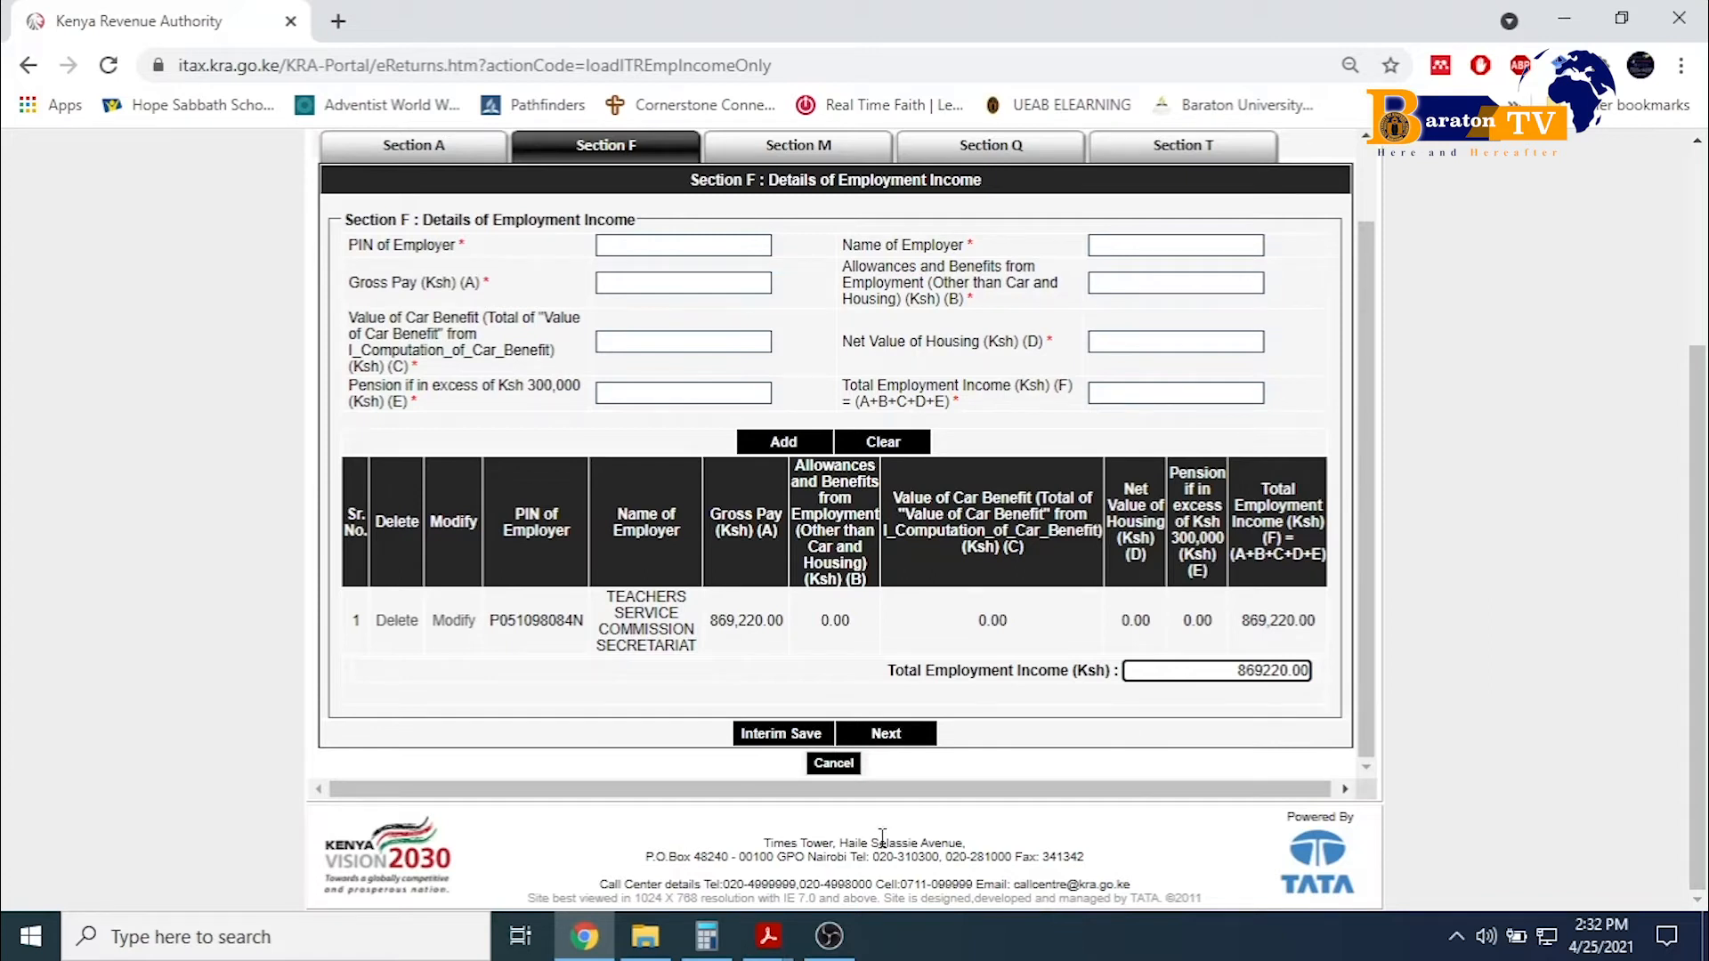
Compare Section F's total employment income with the taxable pay subtotal in TSC - Civil Servants.pdf.
{"action": "mouse_move", "coordinate": [768, 935]}
{"action": "left_click", "coordinate": [401, 841]}
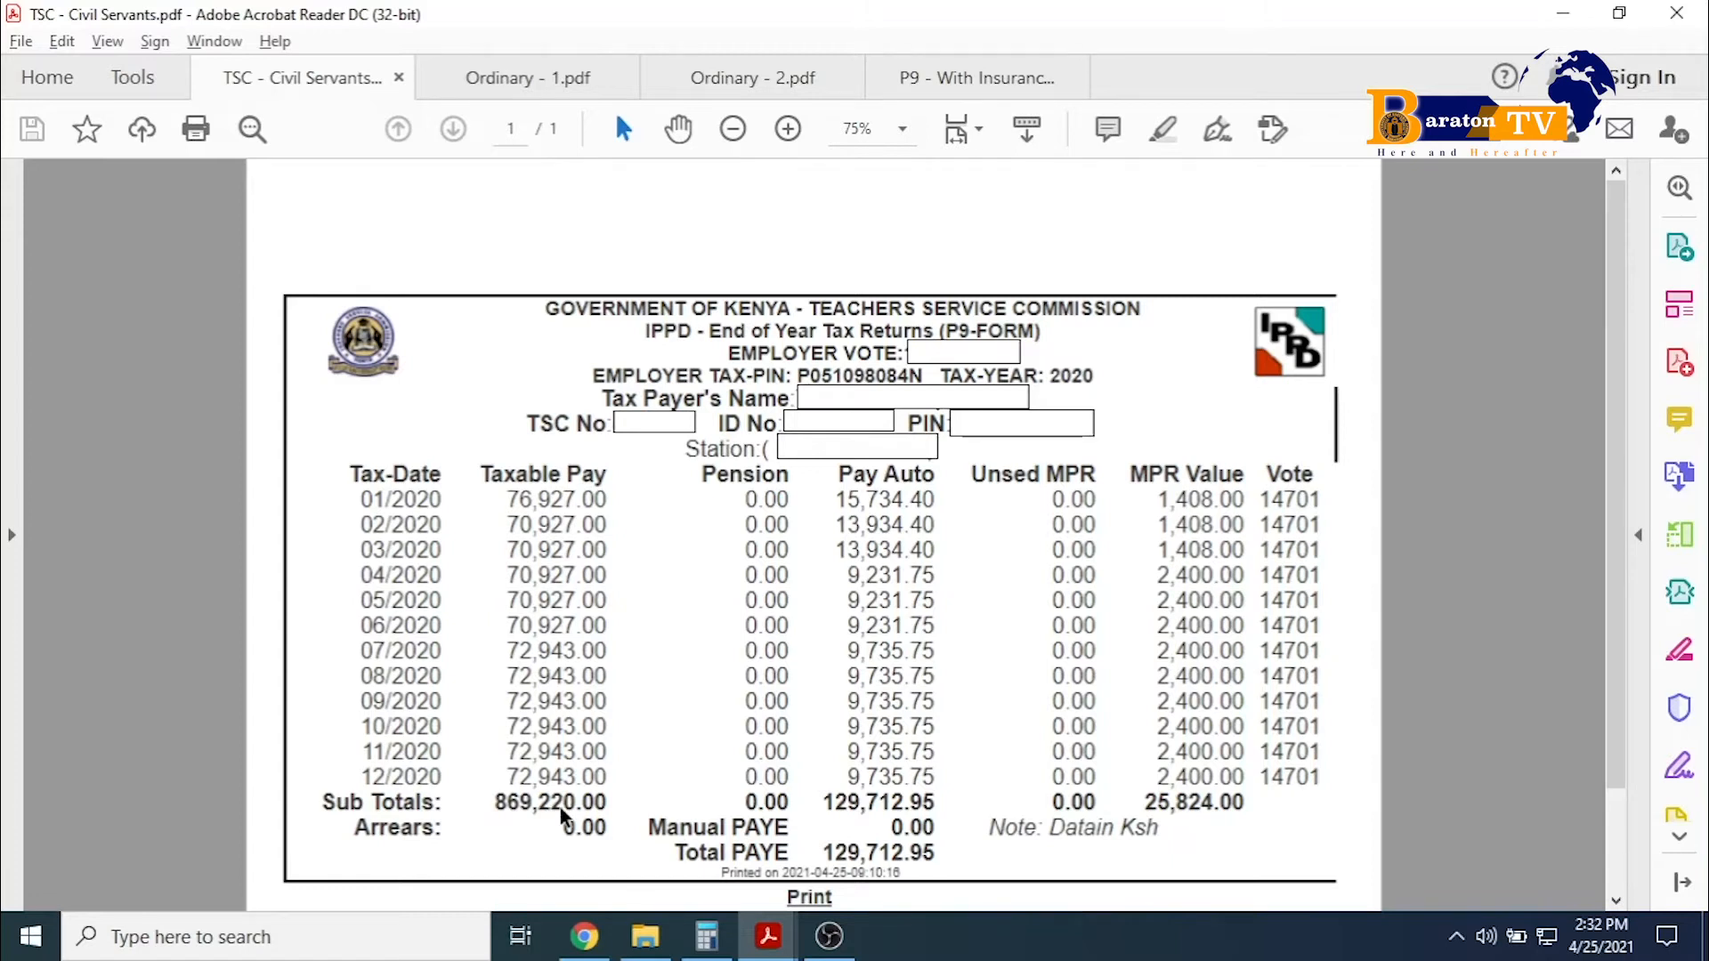
{"action": "key", "text": "alt+Tab"}
{"action": "left_click", "coordinate": [1177, 626]}
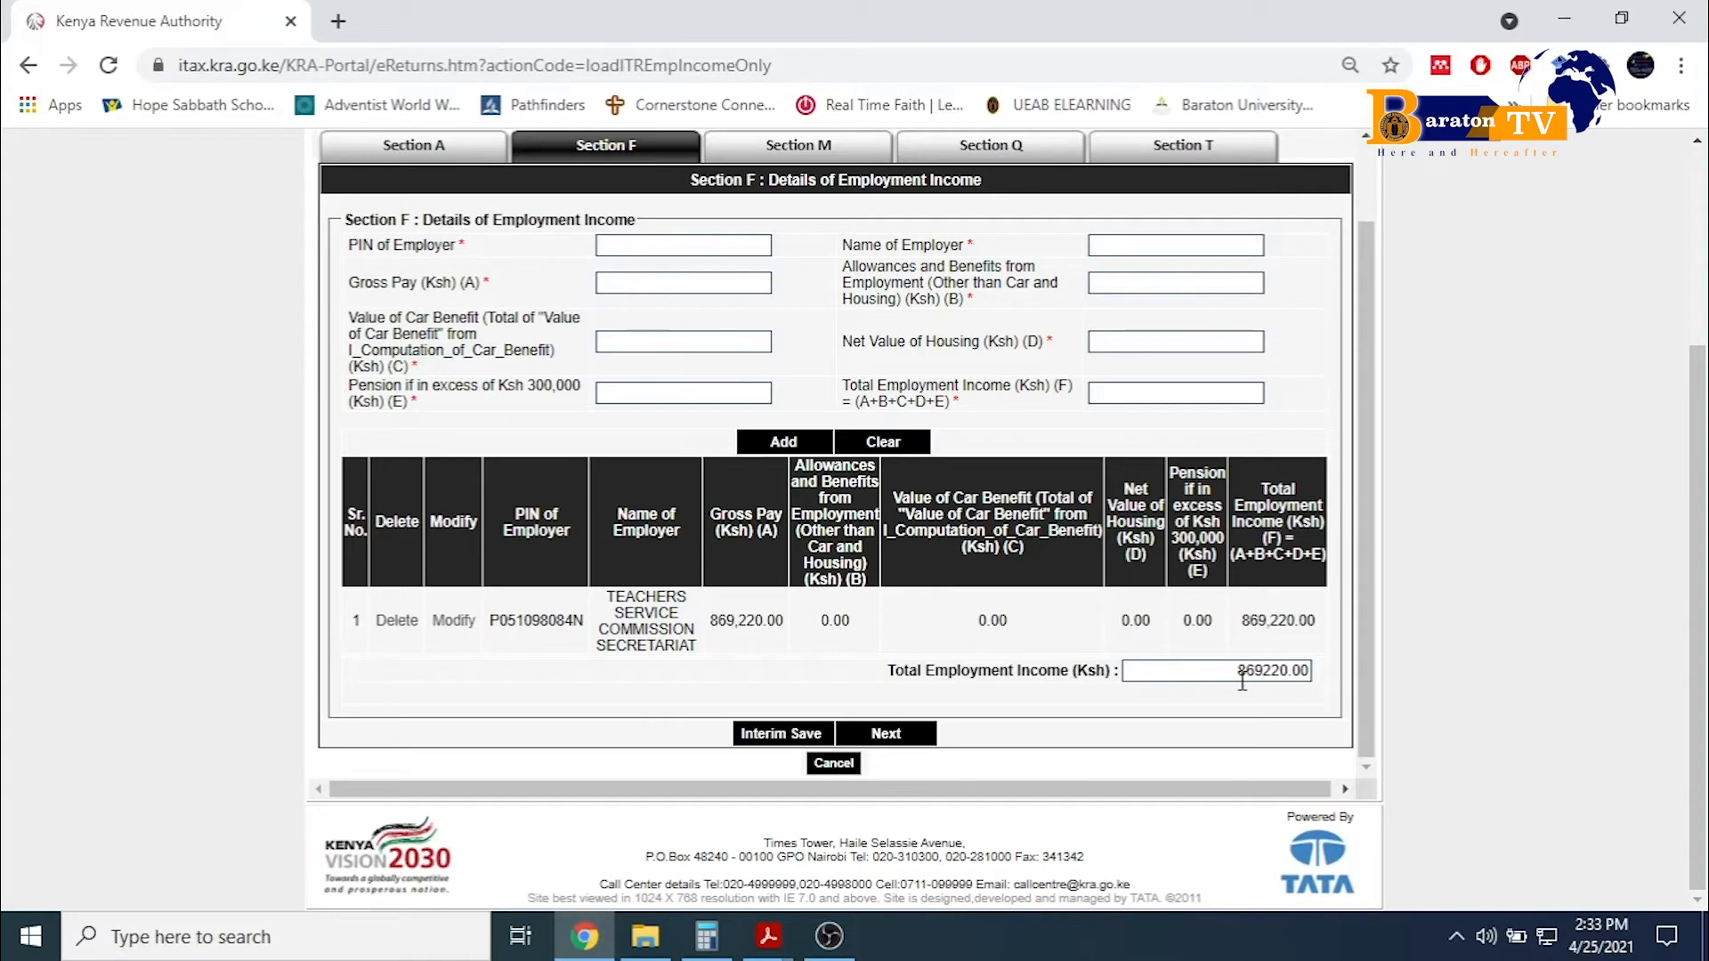
{"action": "key", "text": "alt+Tab"}
{"action": "key", "text": "alt+Tab"}
Open Section M and compare its PAYE deducted amount with the total PAYE on the TSC P9 form.
{"action": "left_click", "coordinate": [829, 154]}
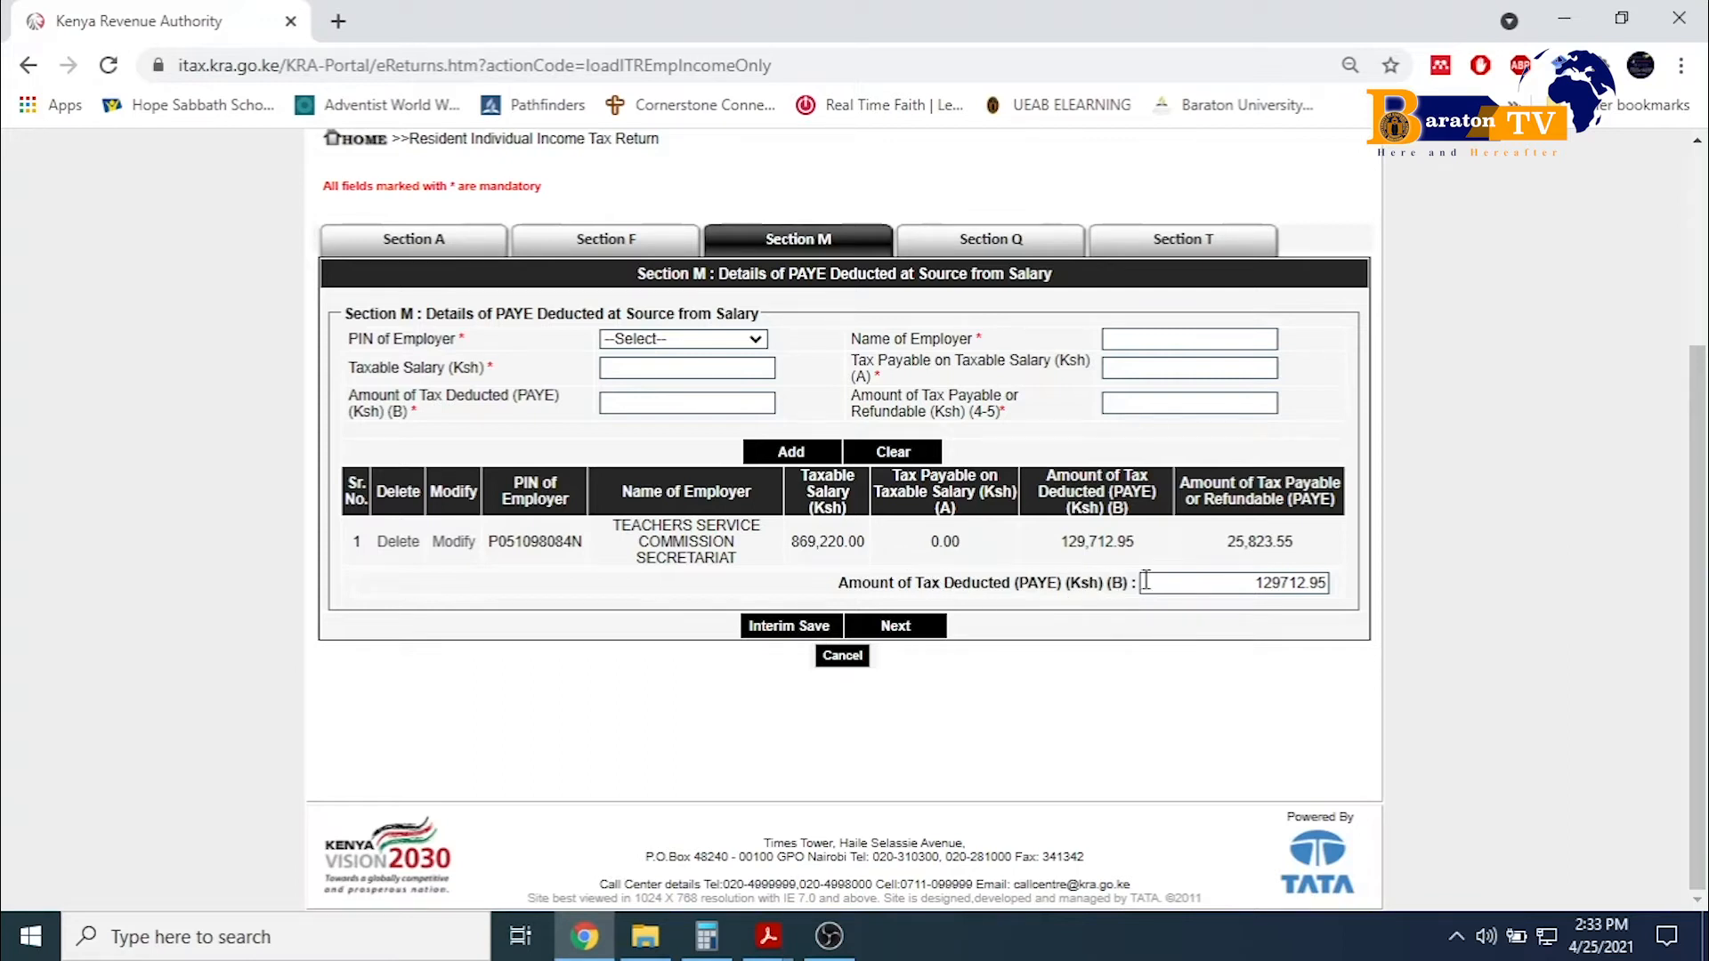
{"action": "key", "text": "alt+Tab"}
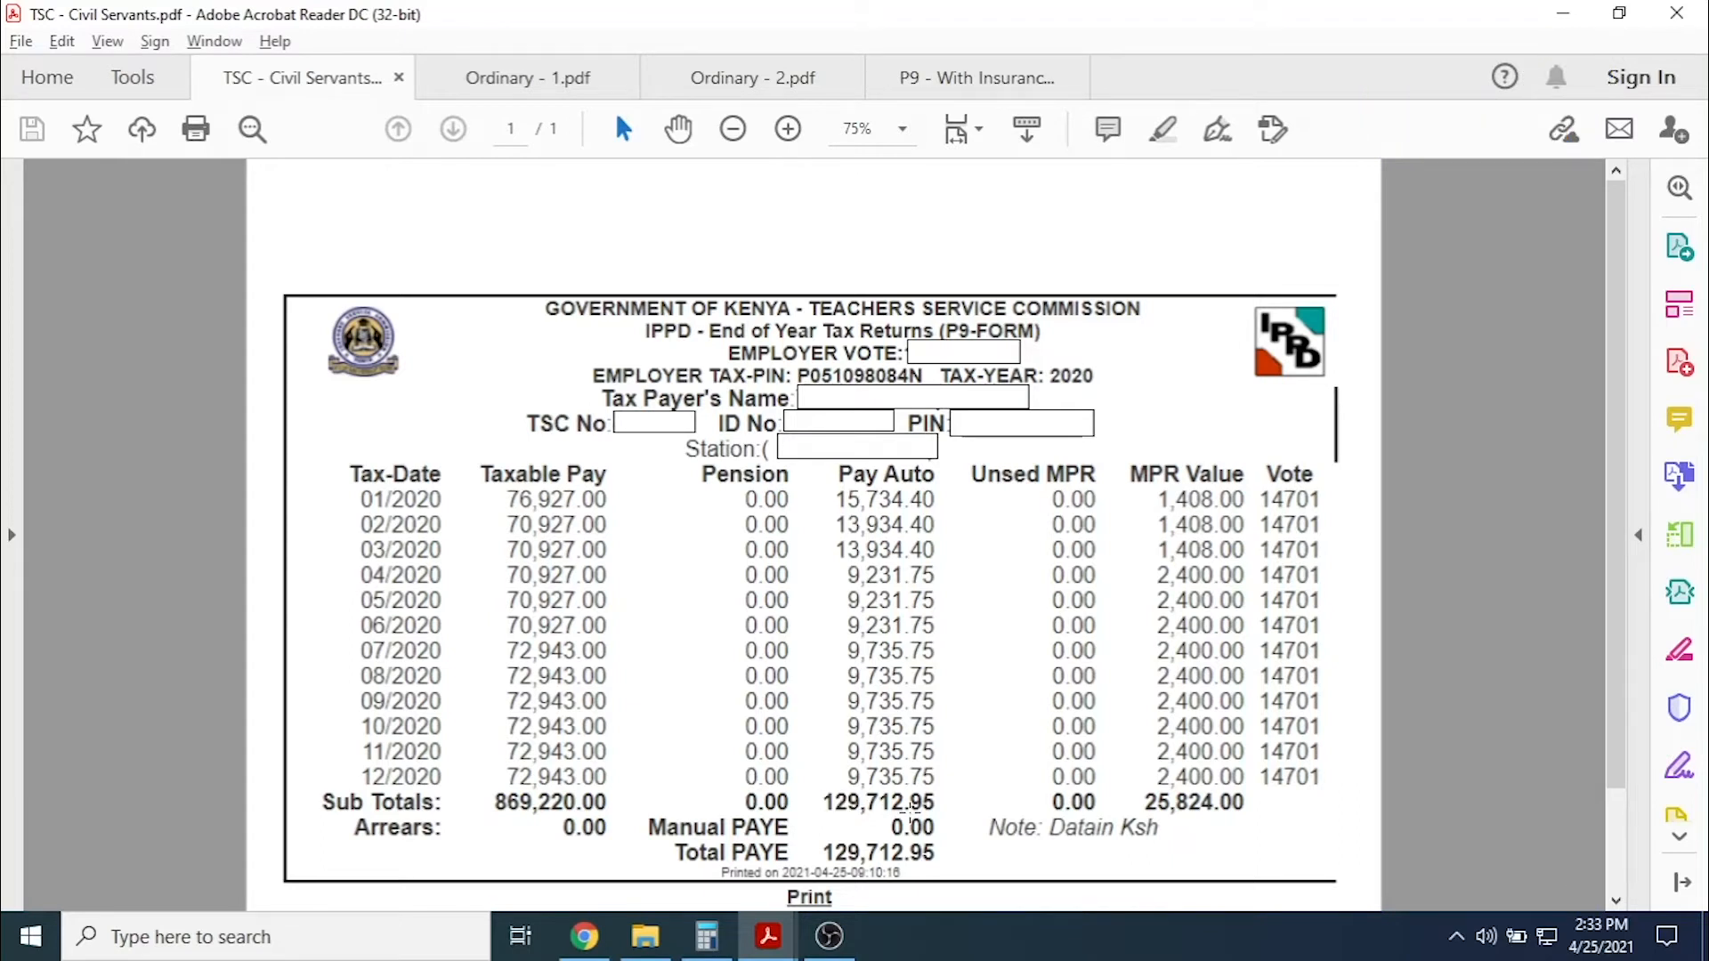
{"action": "key", "text": "alt+Tab"}
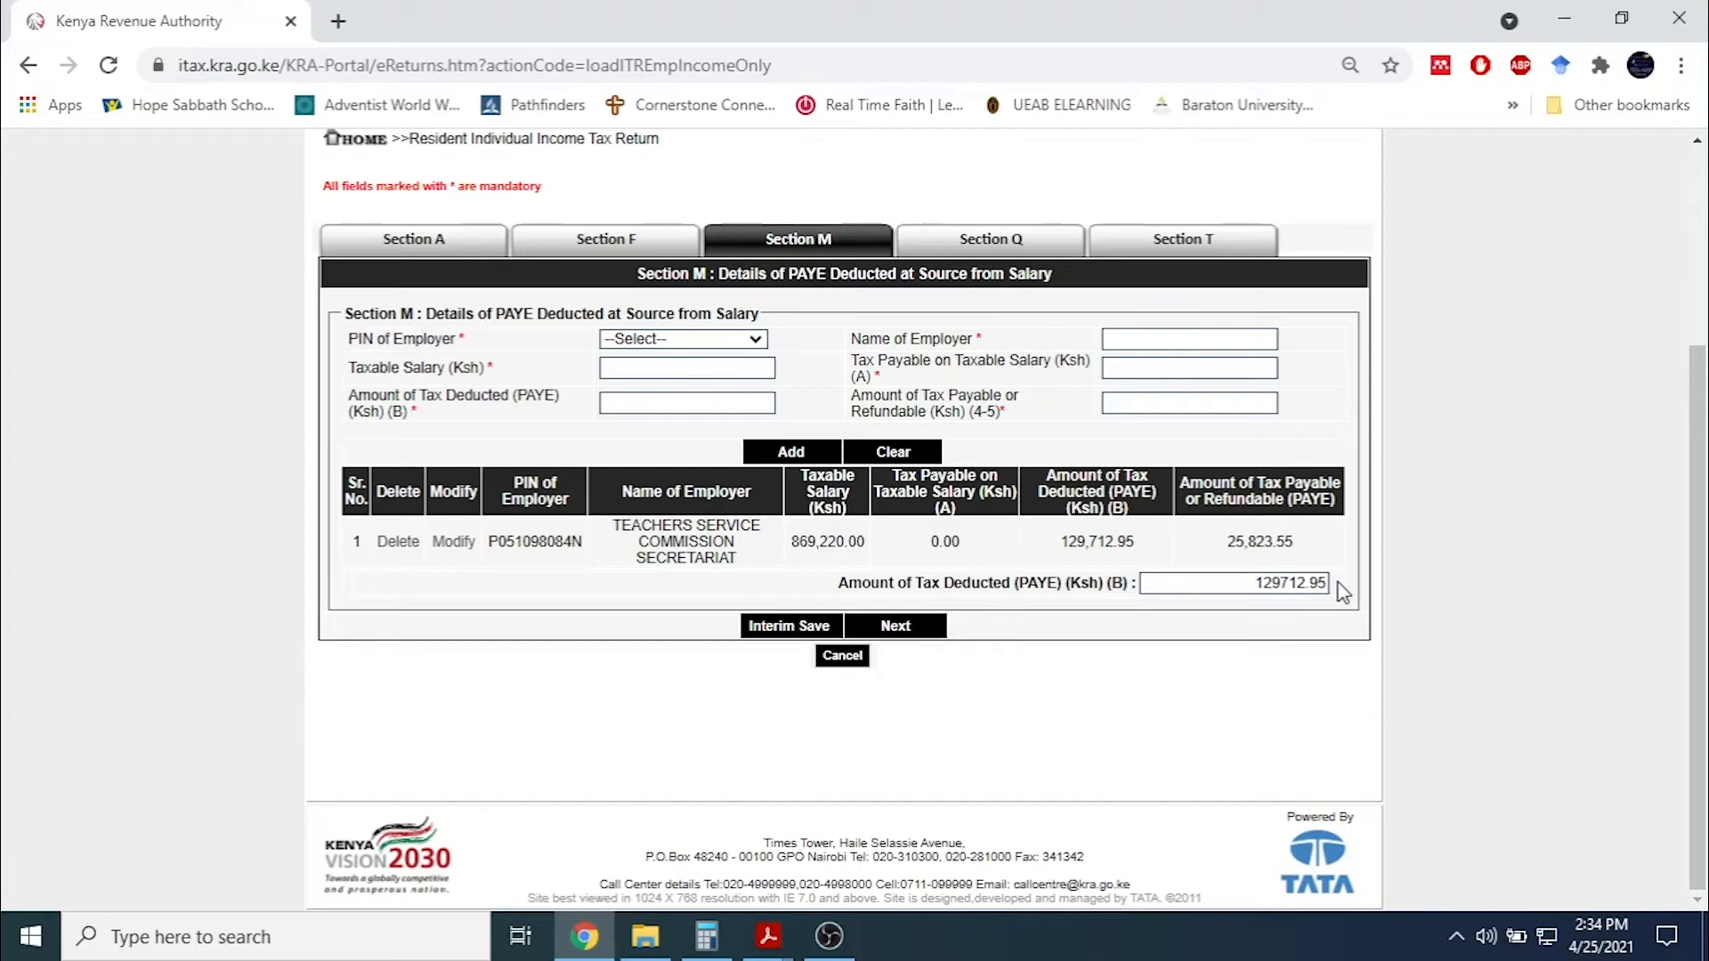
{"action": "key", "text": "alt+Tab"}
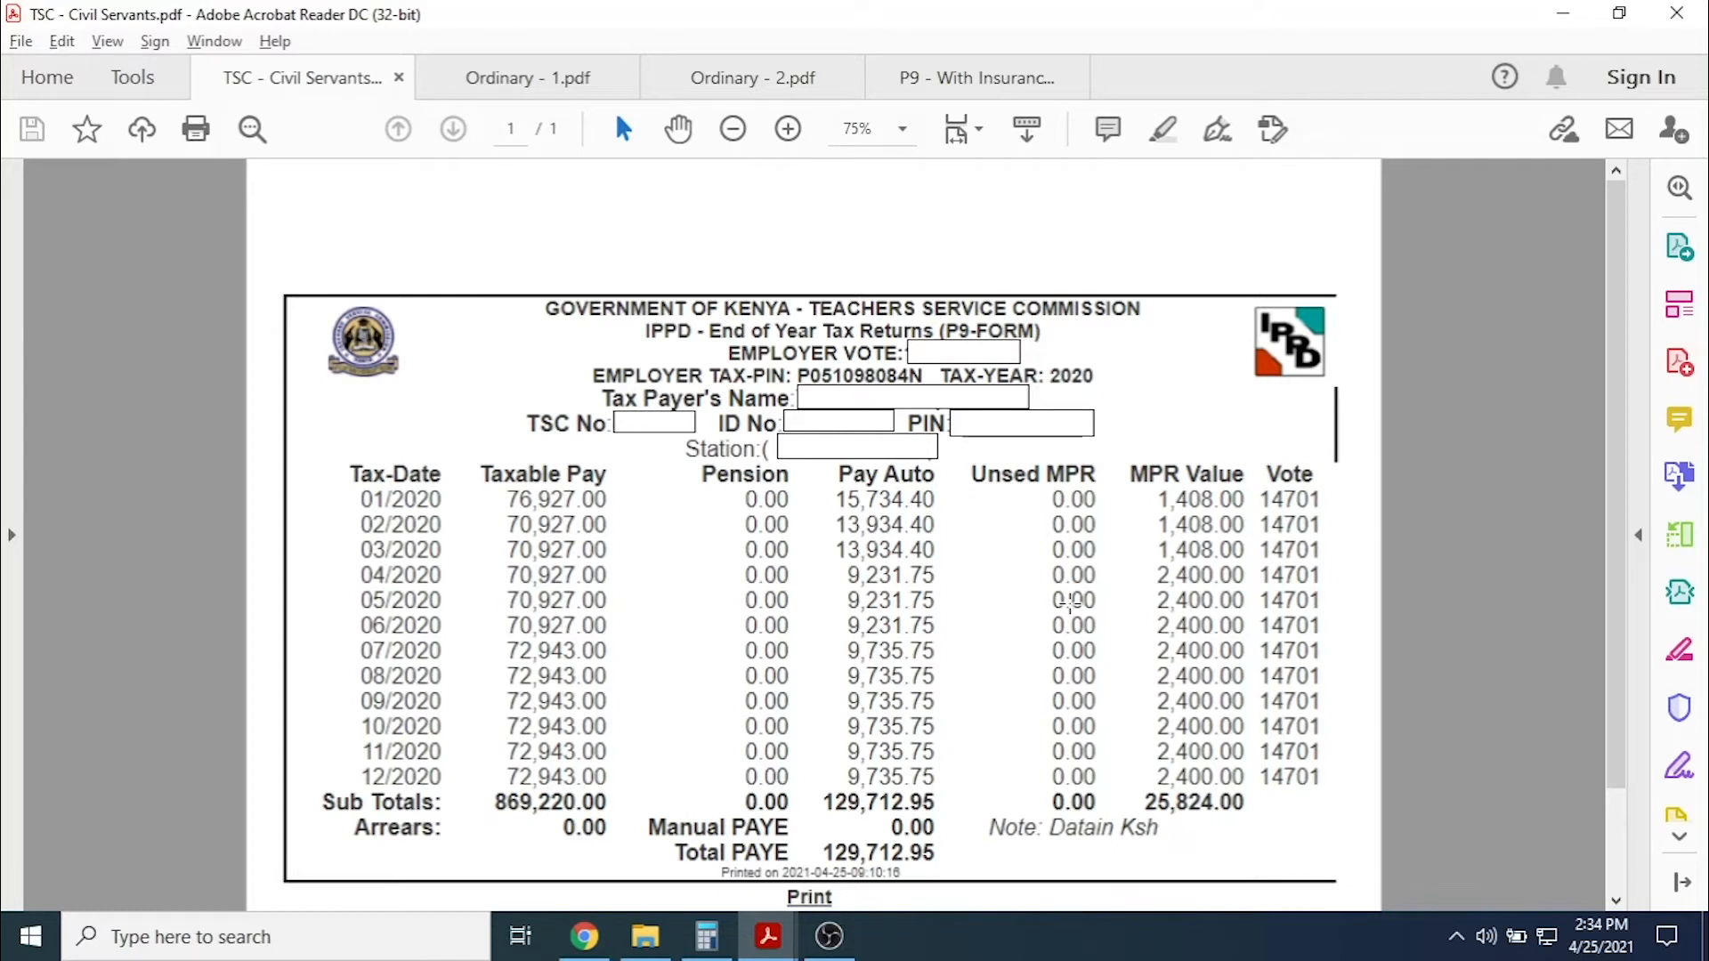
Open Section T and compare its tax computation and tax due with the MPR value subtotal on the TSC P9 form.
{"action": "key", "text": "alt+Tab"}
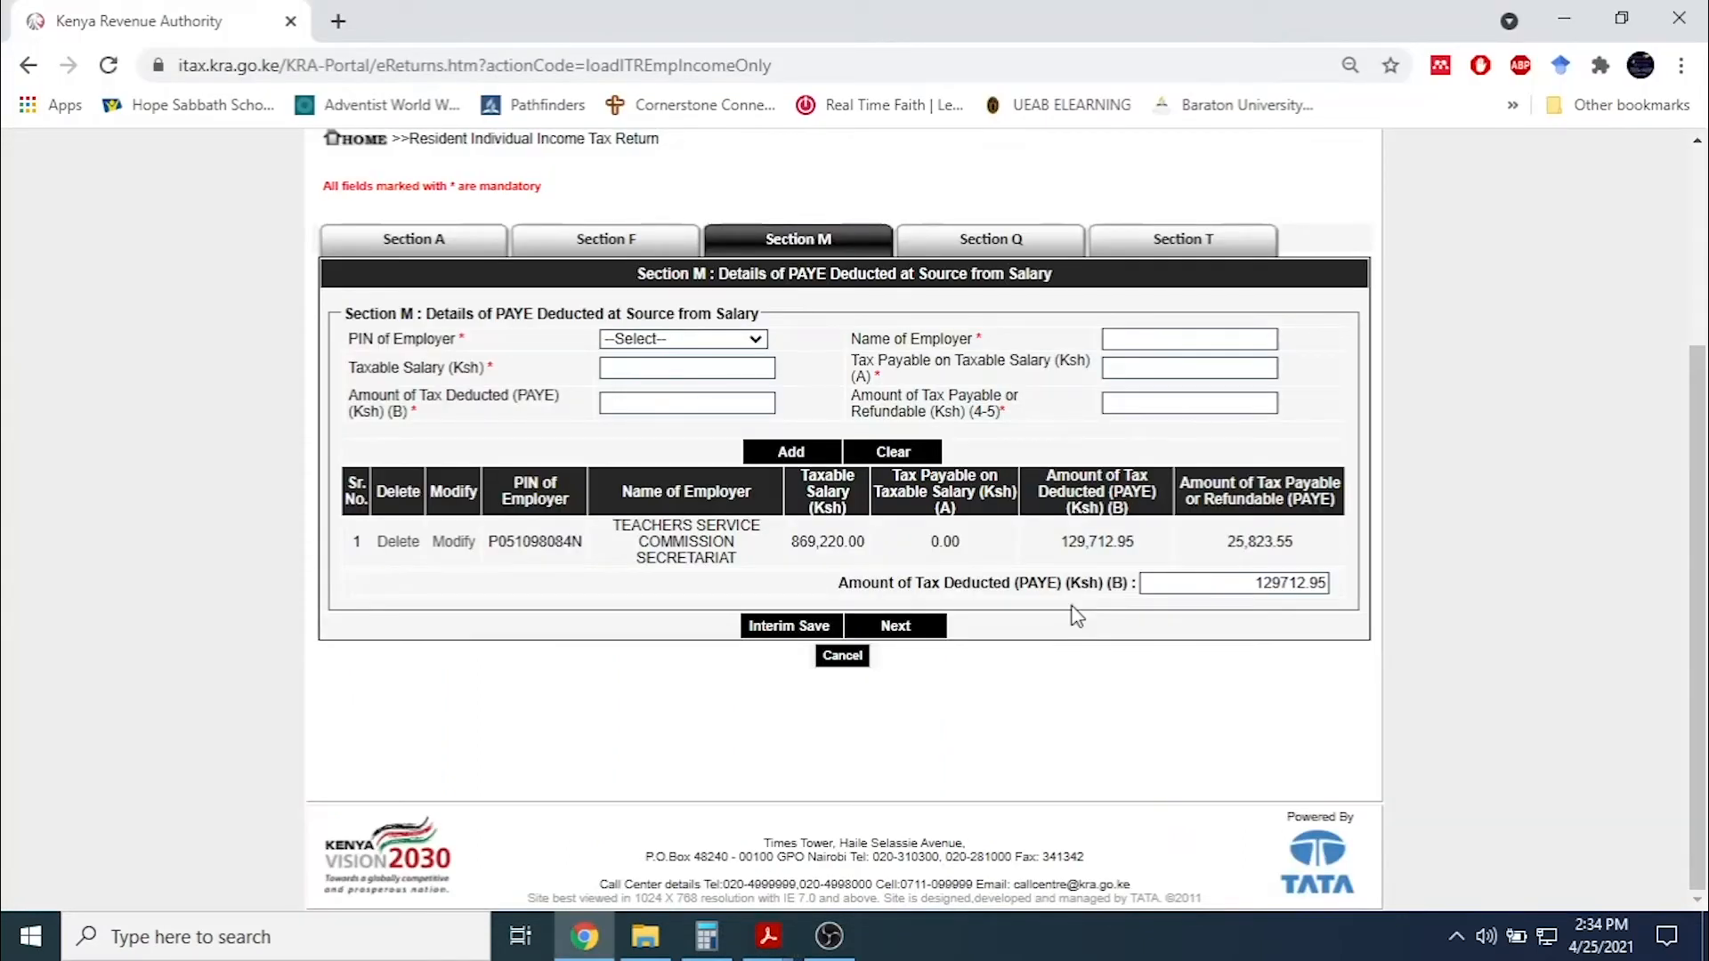
{"action": "left_click", "coordinate": [1225, 253]}
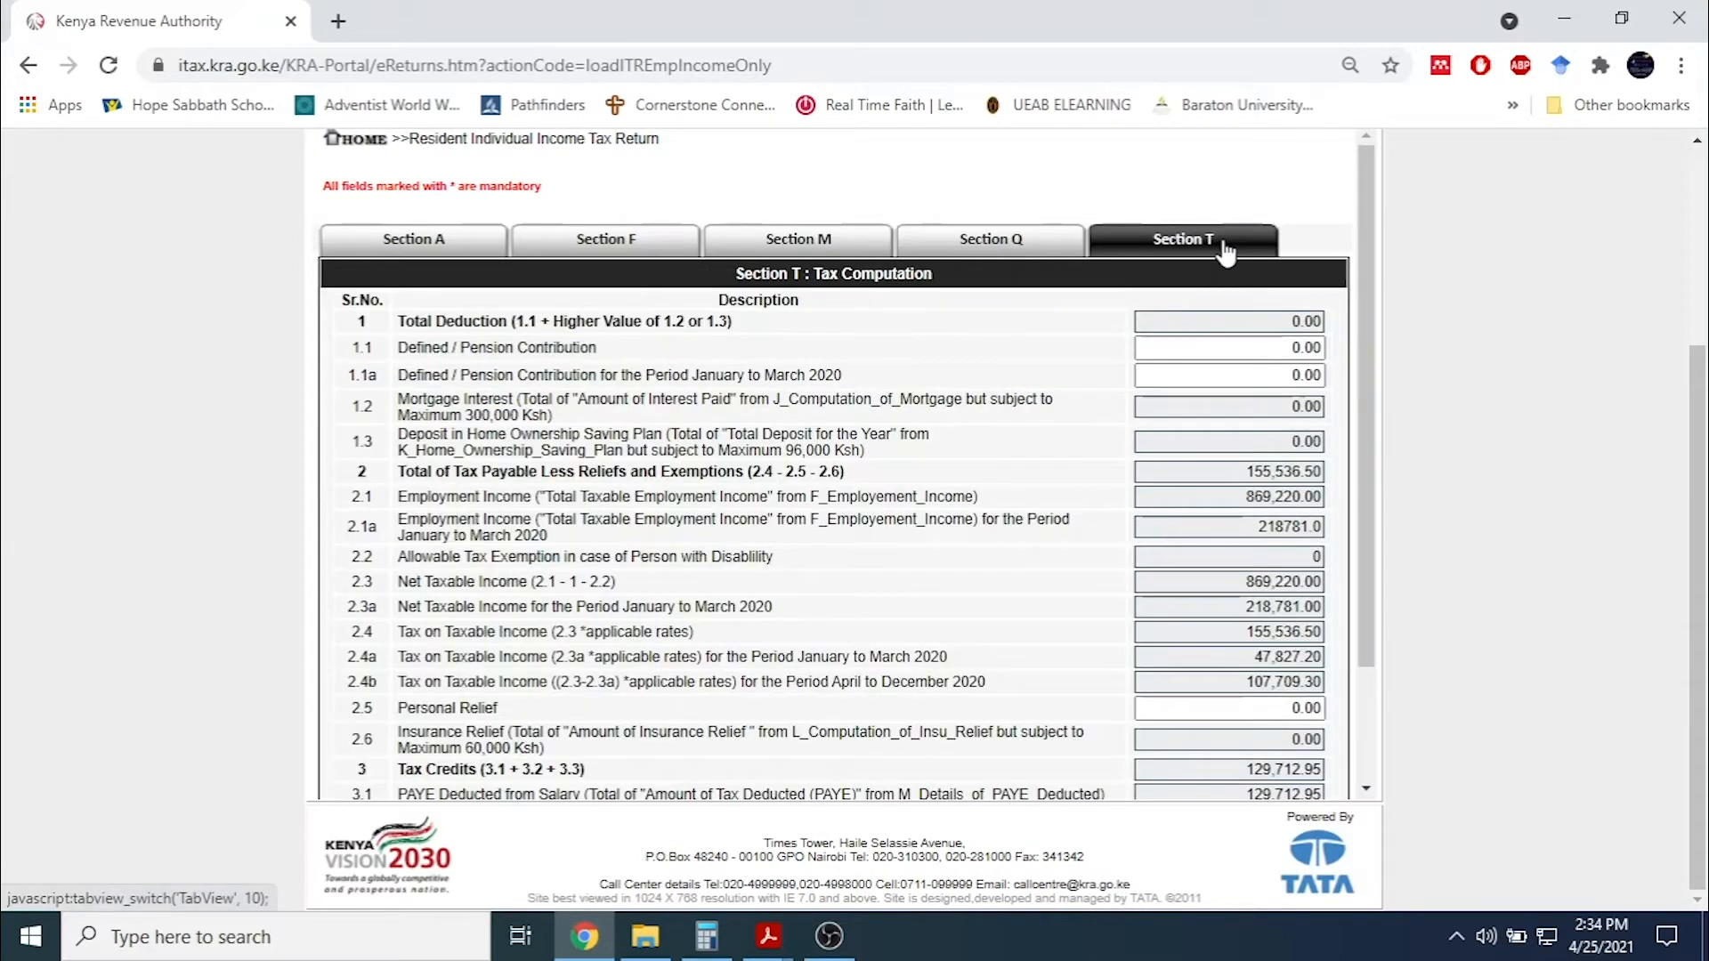
{"action": "scroll", "coordinate": [1226, 253], "scroll_direction": "down", "scroll_amount": 2}
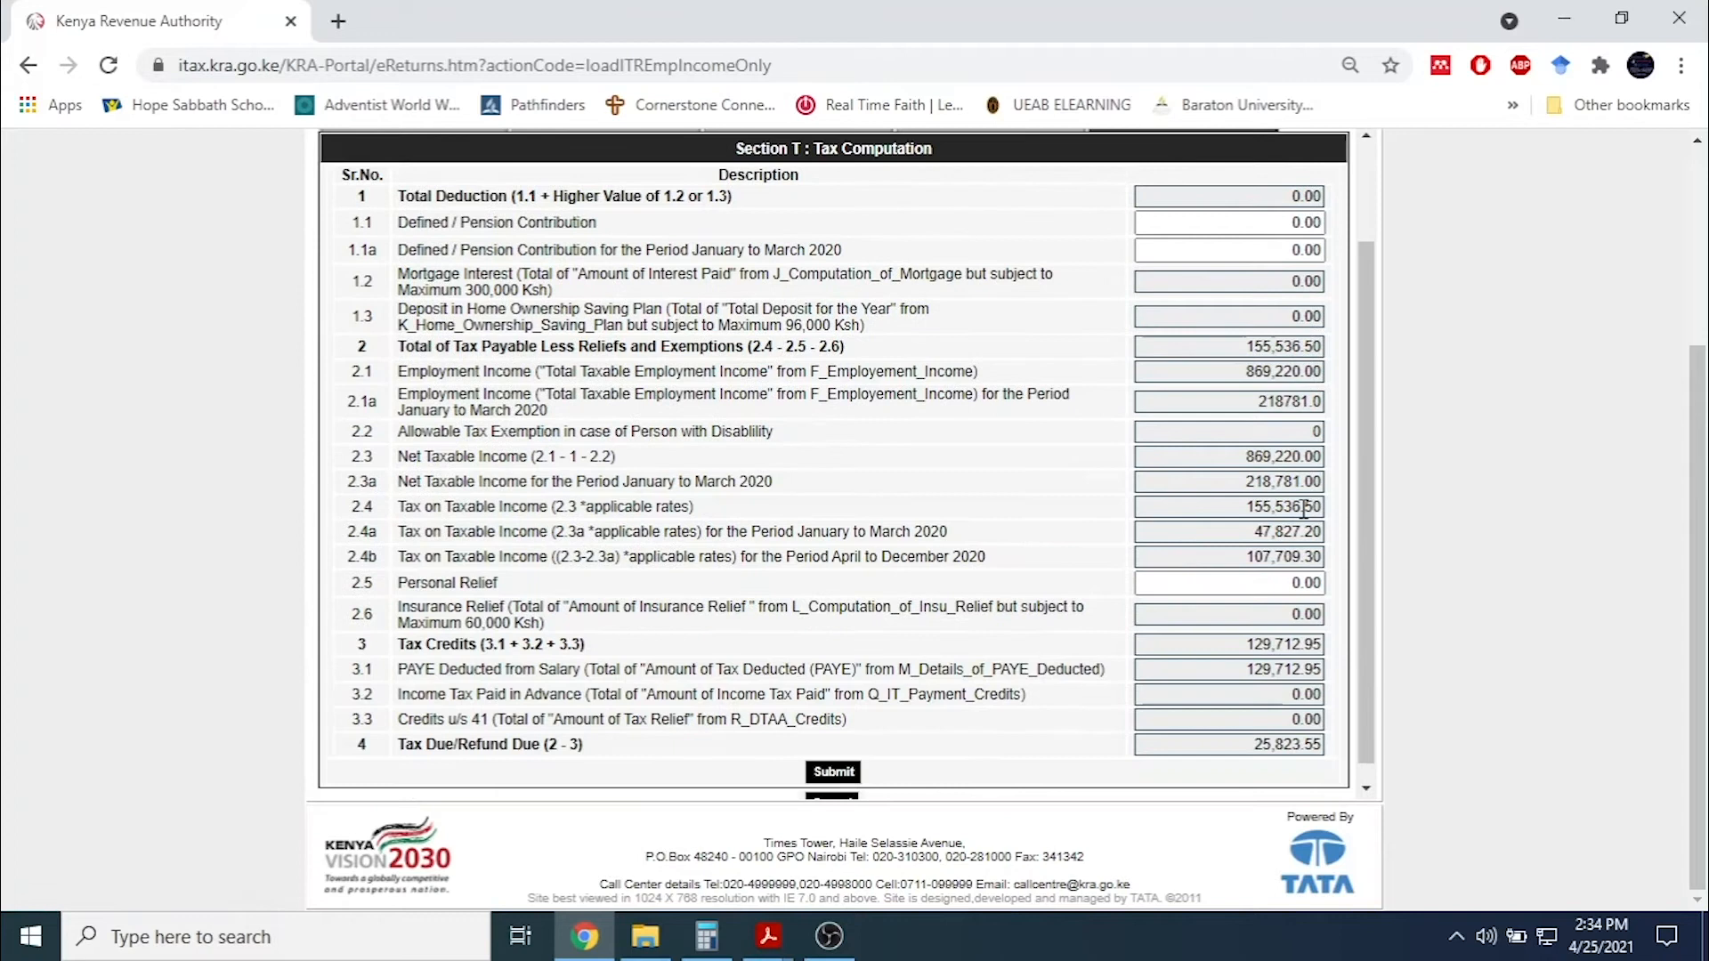
{"action": "key", "text": "alt+Tab"}
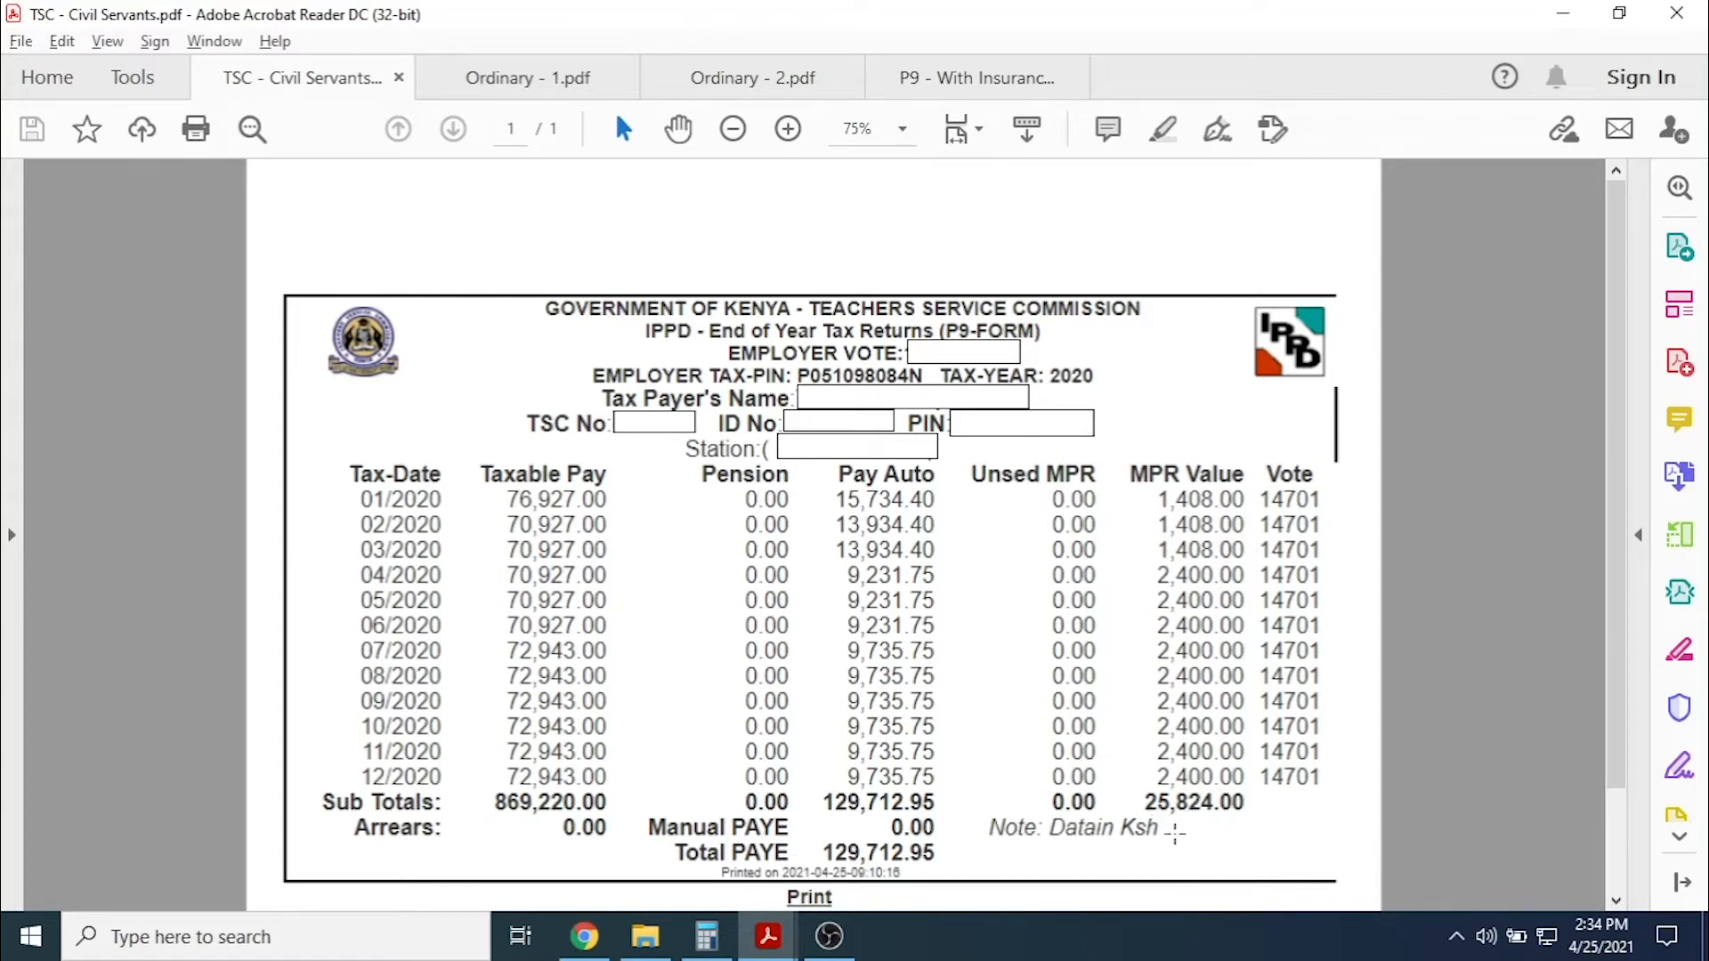
{"action": "key", "text": "alt+Tab"}
{"action": "scroll", "coordinate": [795, 641], "scroll_direction": "up", "scroll_amount": 2}
{"action": "scroll", "coordinate": [795, 641], "scroll_direction": "up", "scroll_amount": 1}
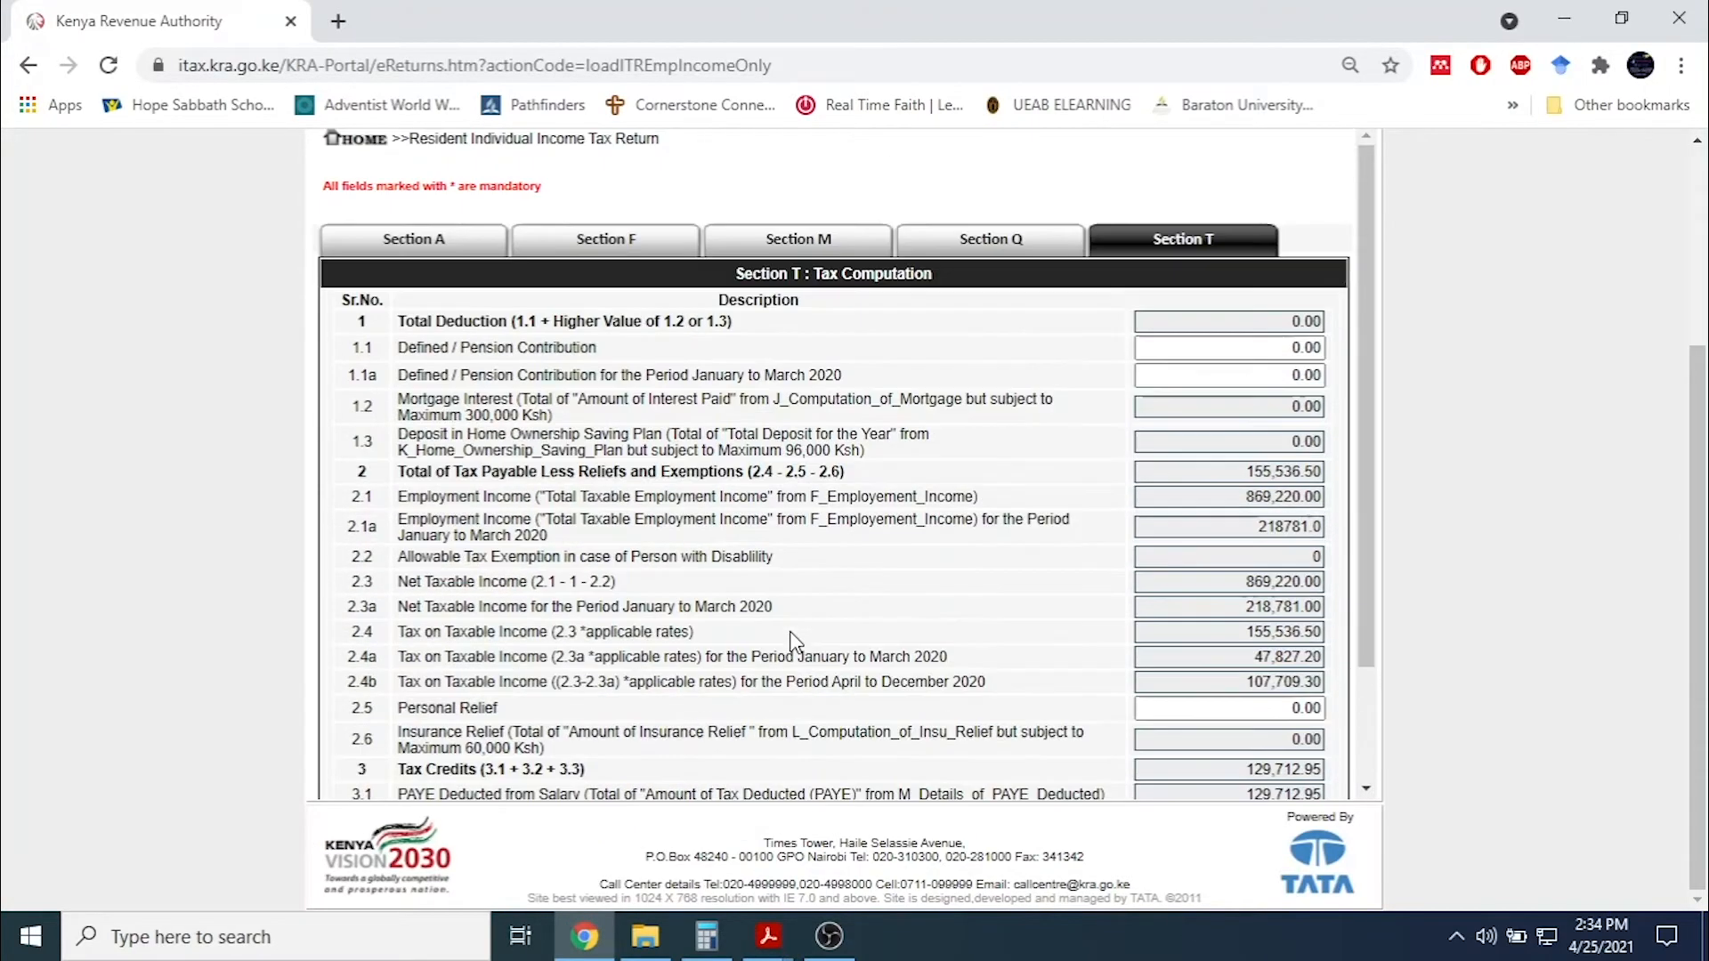
{"action": "scroll", "coordinate": [453, 430], "scroll_direction": "down", "scroll_amount": 2}
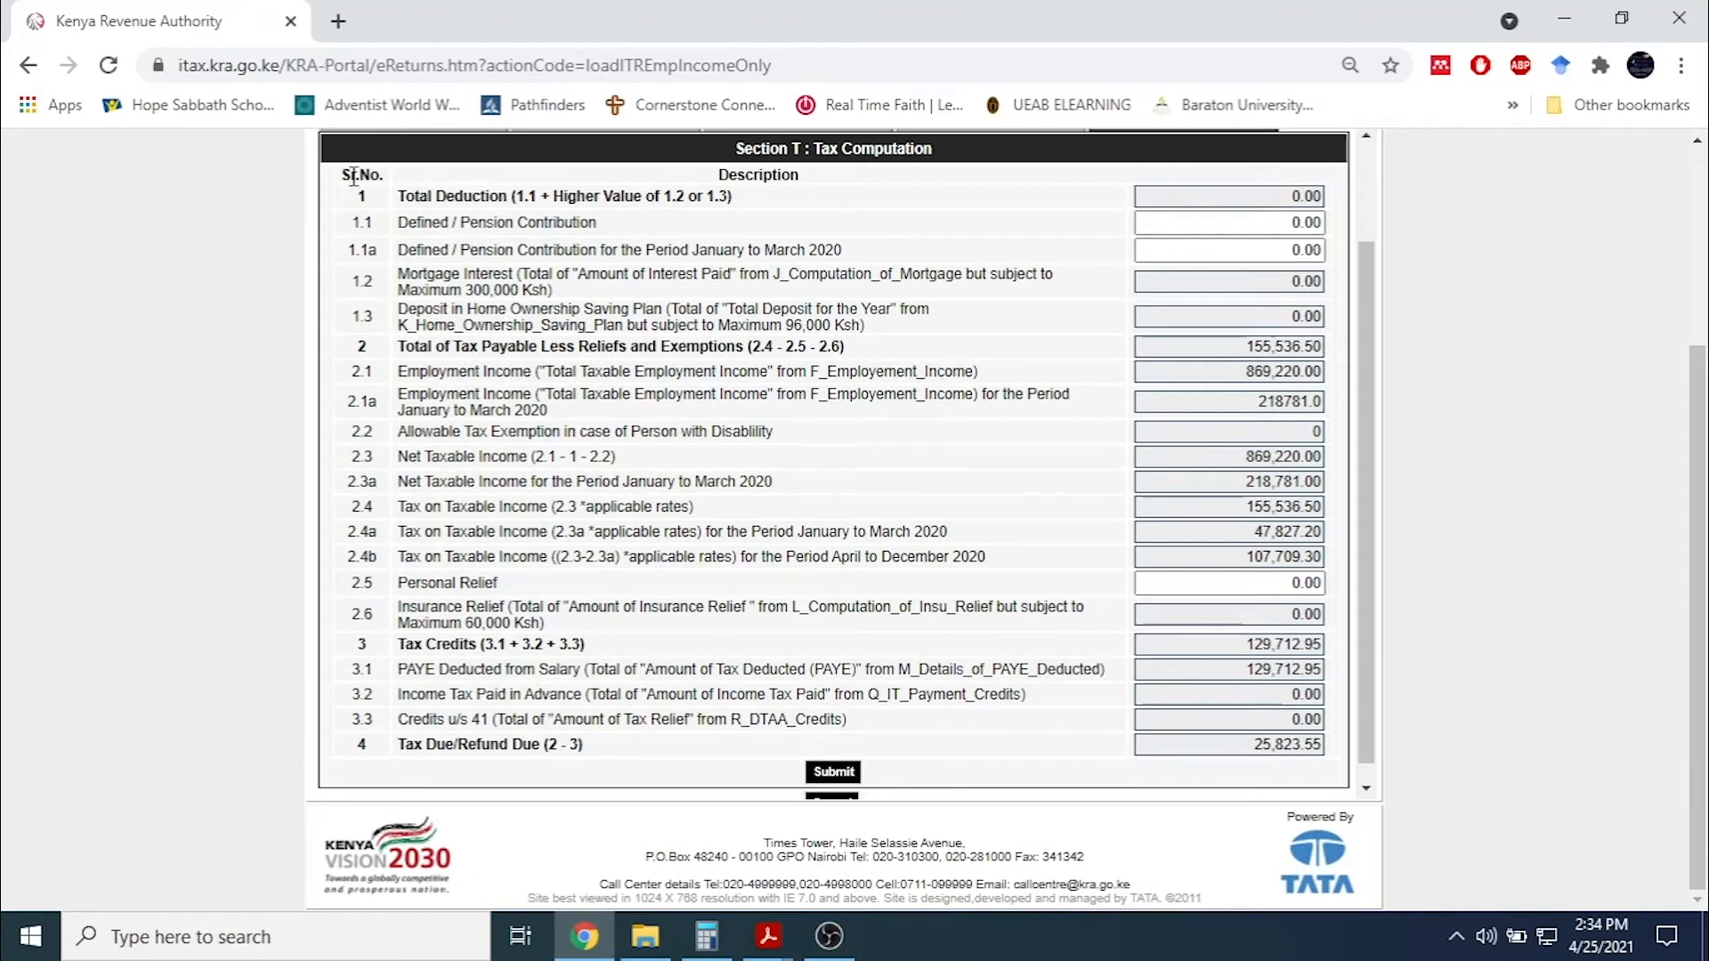
Set the Personal Relief in row 2.5 of Section T to 25824, matching the MPR value subtotal on the P9 form.
{"action": "left_click_drag", "start_coordinate": [363, 579], "coordinate": [481, 584]}
{"action": "left_click", "coordinate": [399, 358]}
{"action": "left_click_drag", "start_coordinate": [1290, 583], "coordinate": [1323, 576]}
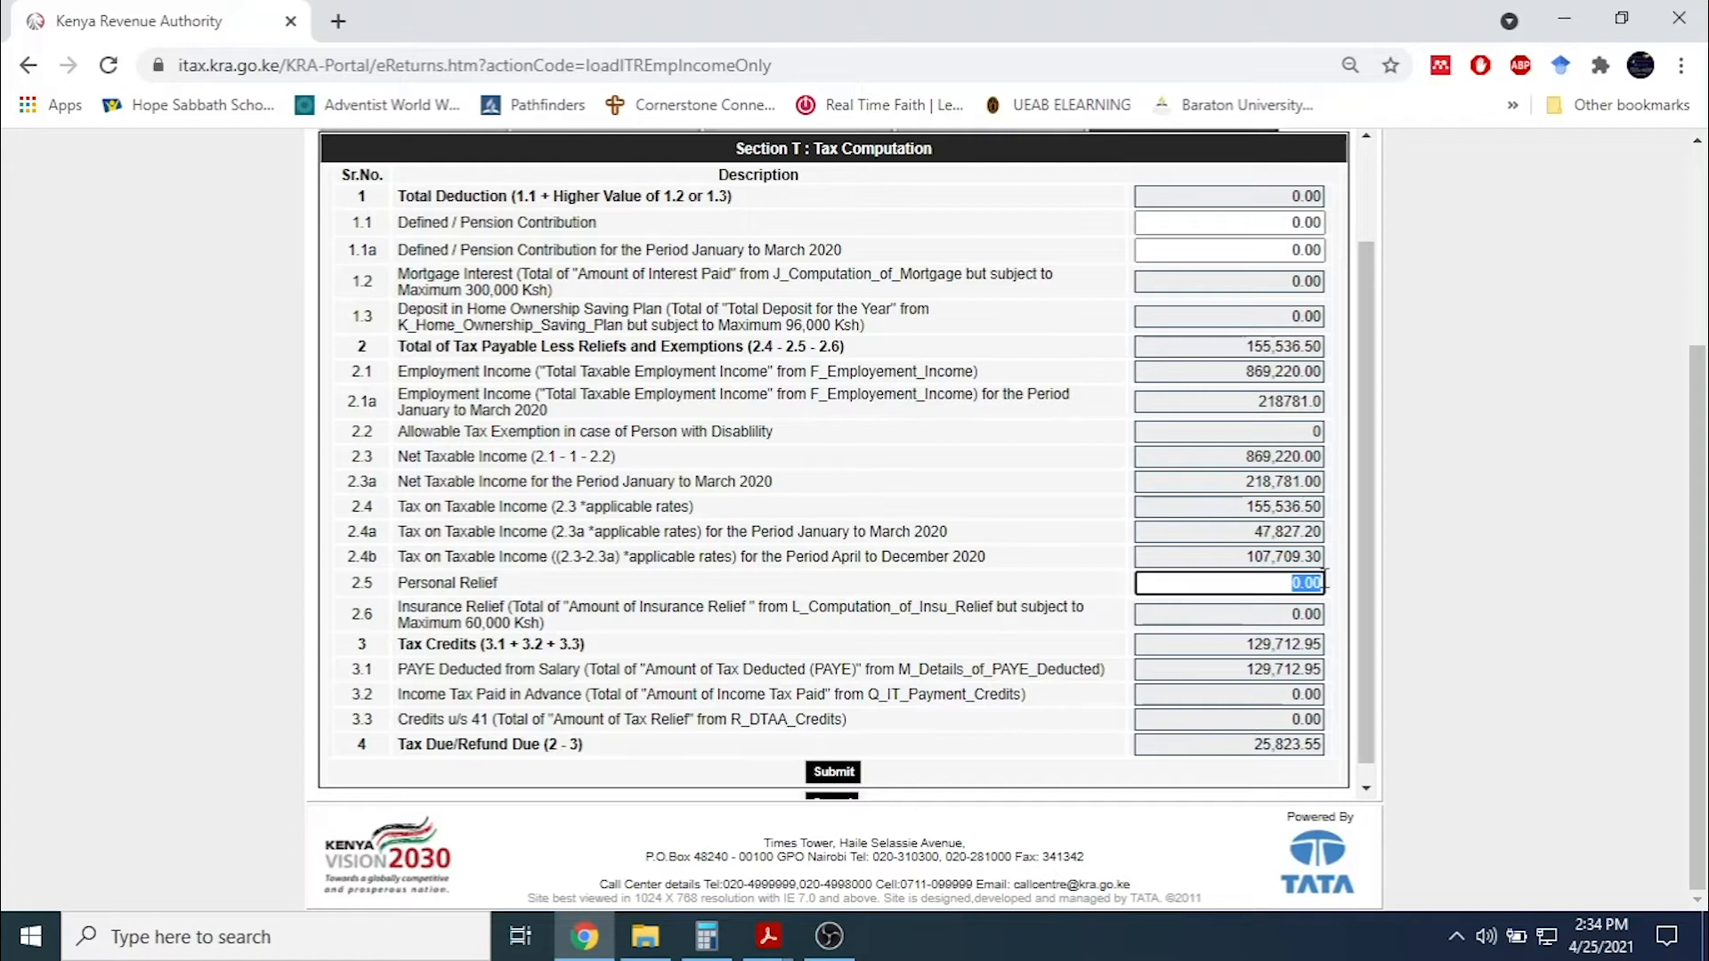
{"action": "key", "text": "alt+Tab"}
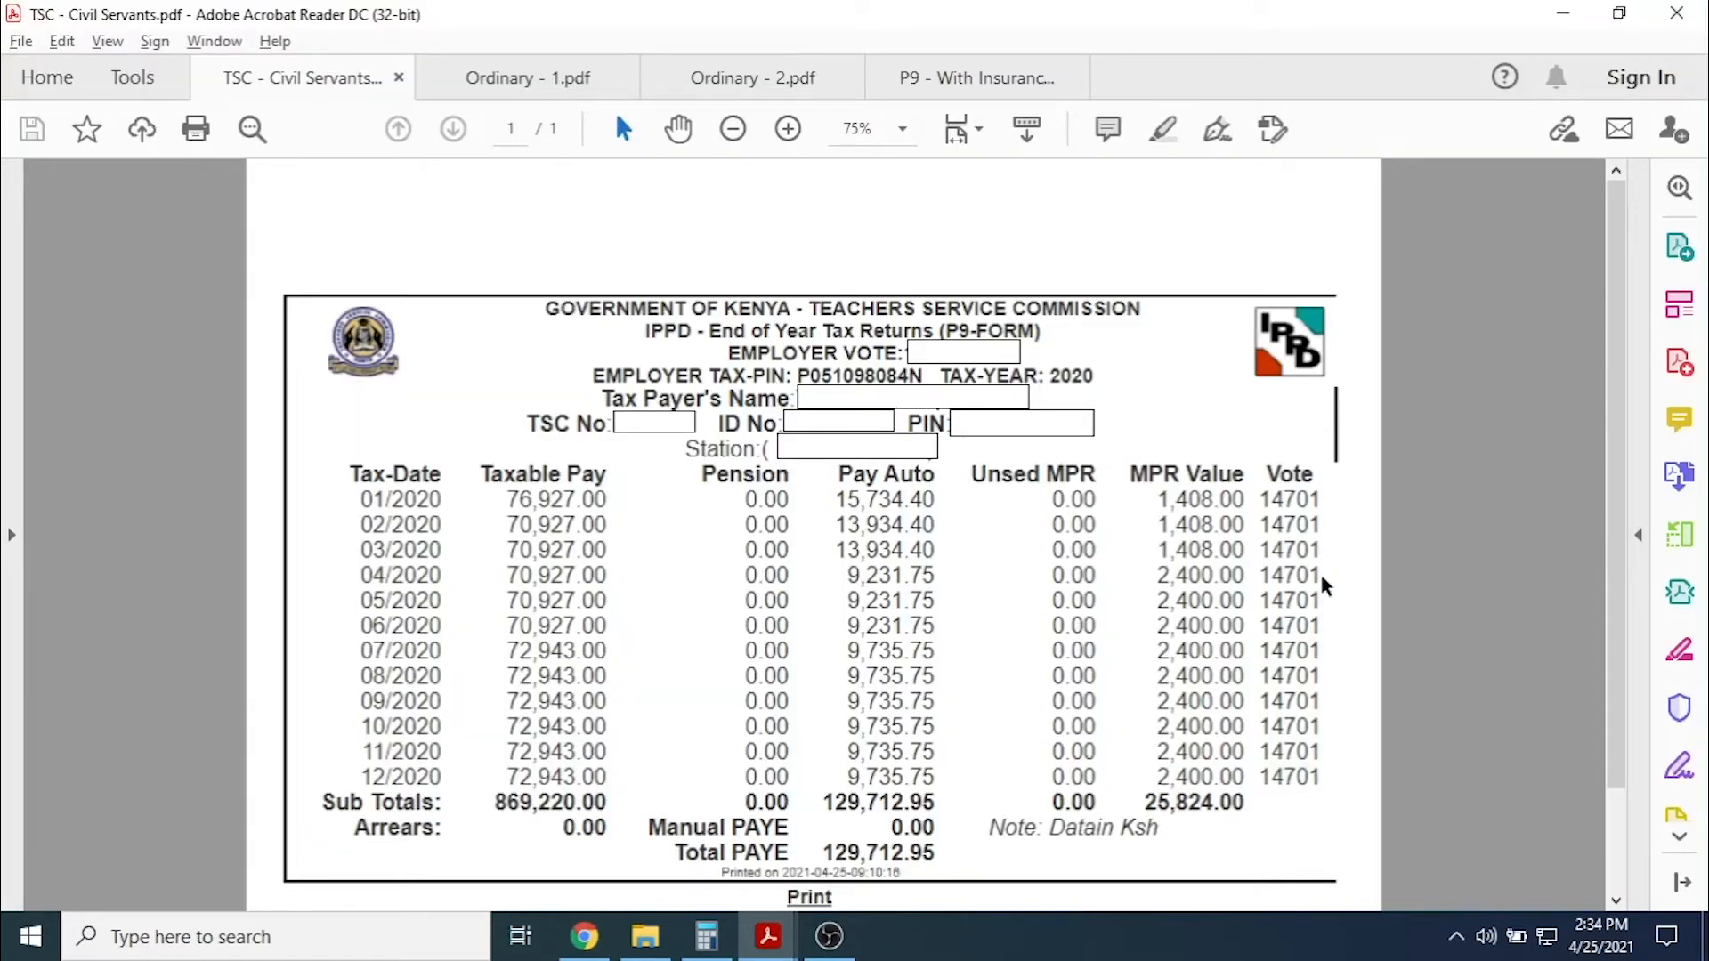
{"action": "key", "text": "alt+Tab"}
{"action": "type", "text": "2"}
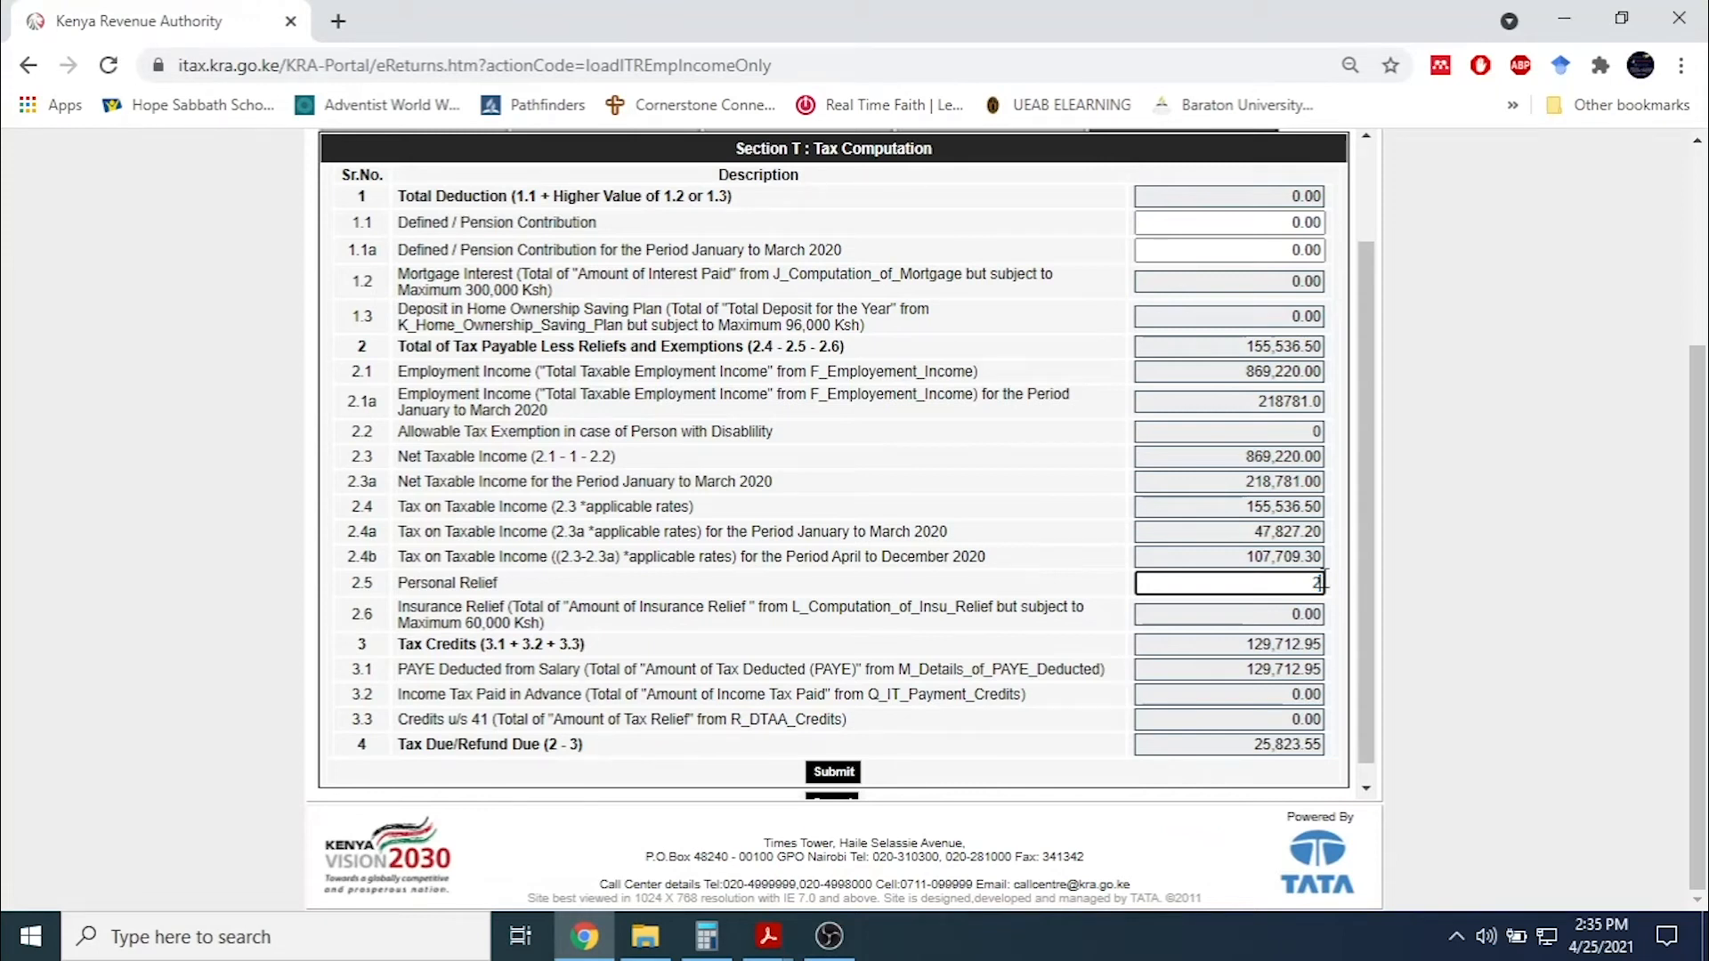
{"action": "type", "text": "5824"}
{"action": "scroll", "coordinate": [1372, 489], "scroll_direction": "down", "scroll_amount": 1}
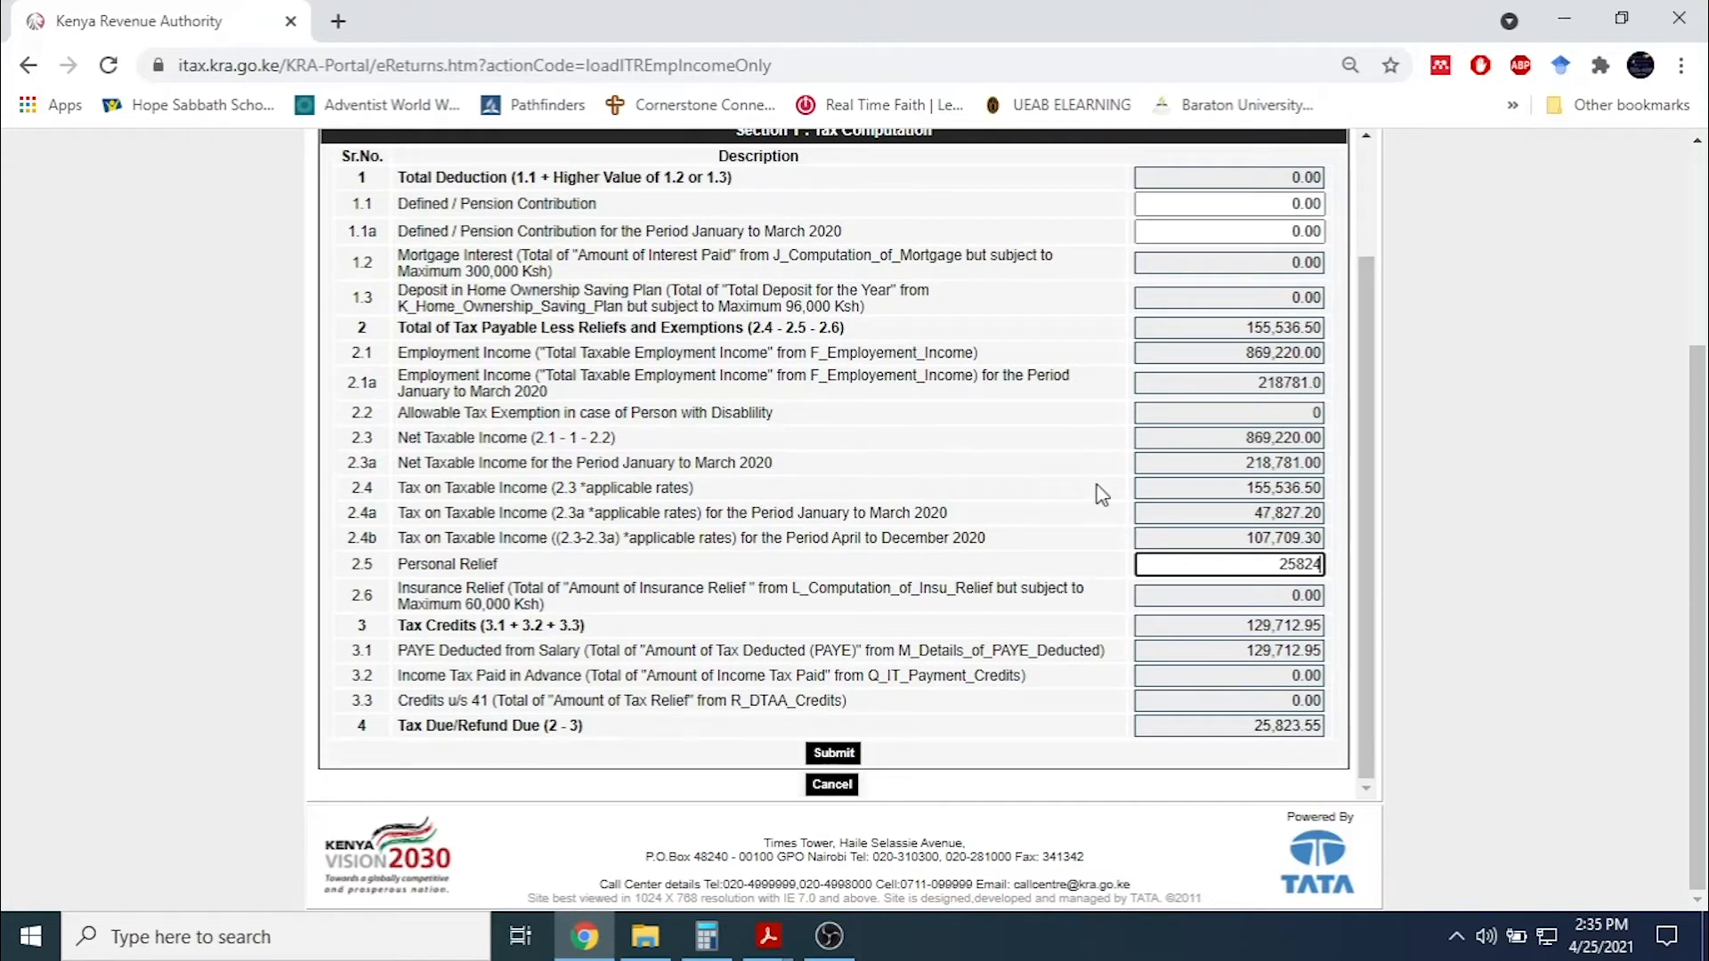
{"action": "left_click", "coordinate": [983, 477]}
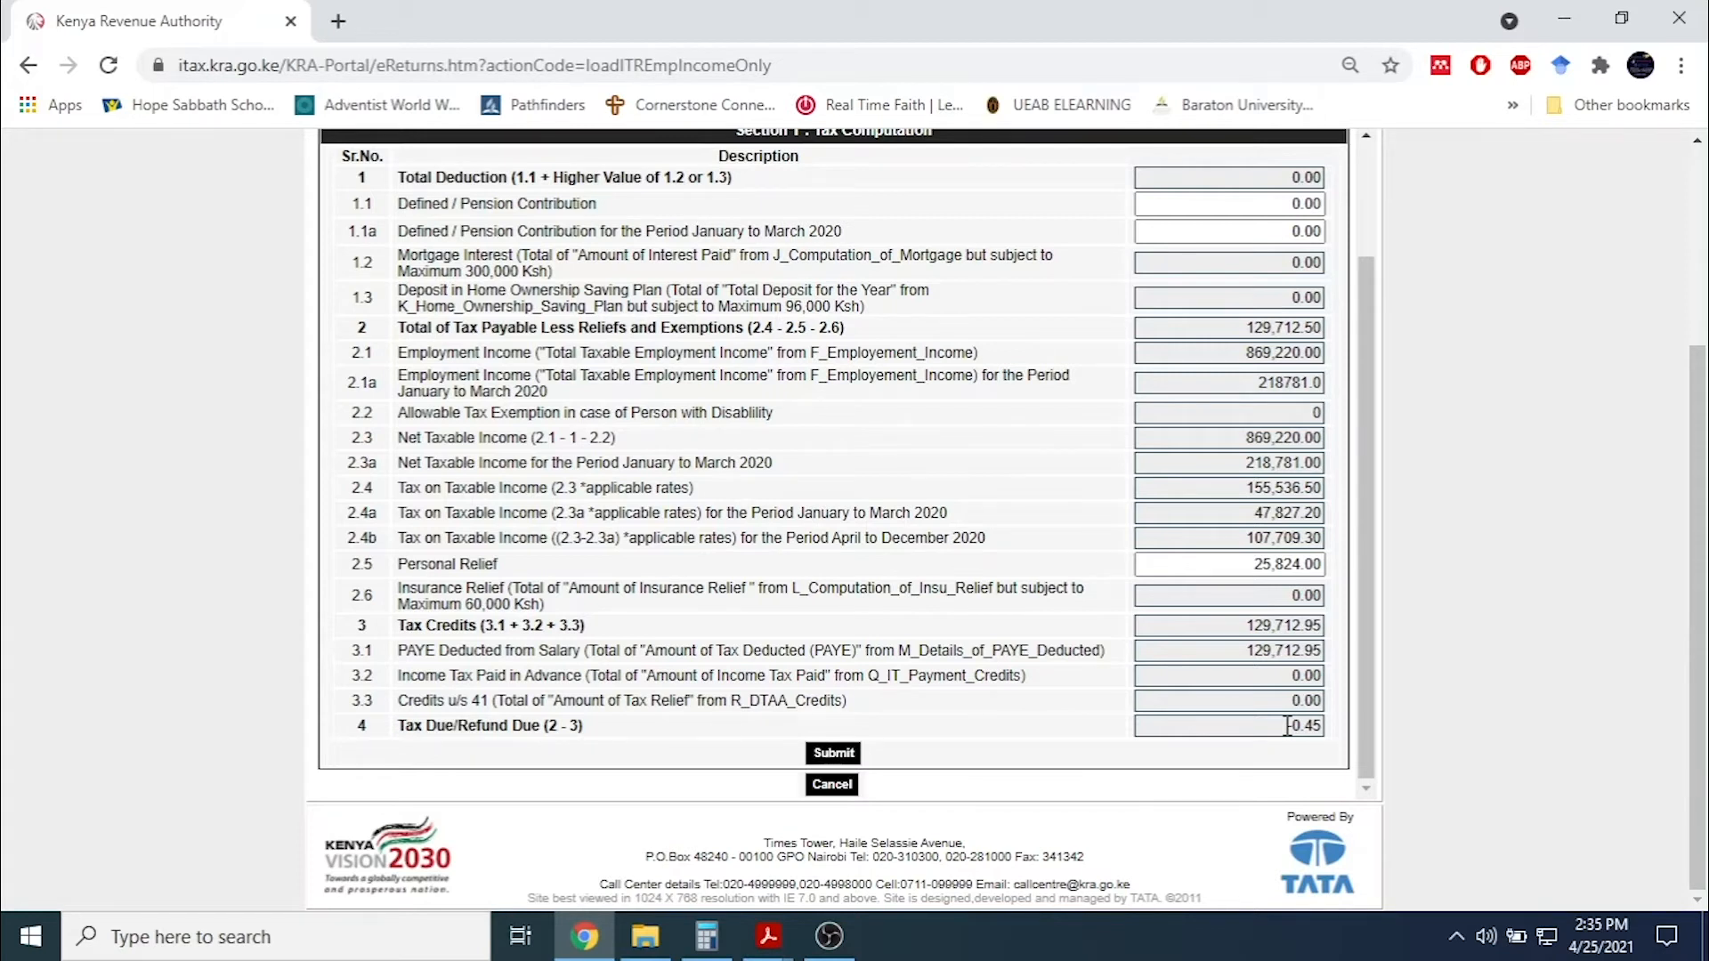
Review the recalculated Section T figures and try to submit the return.
{"action": "scroll", "coordinate": [1282, 721], "scroll_direction": "up", "scroll_amount": 3}
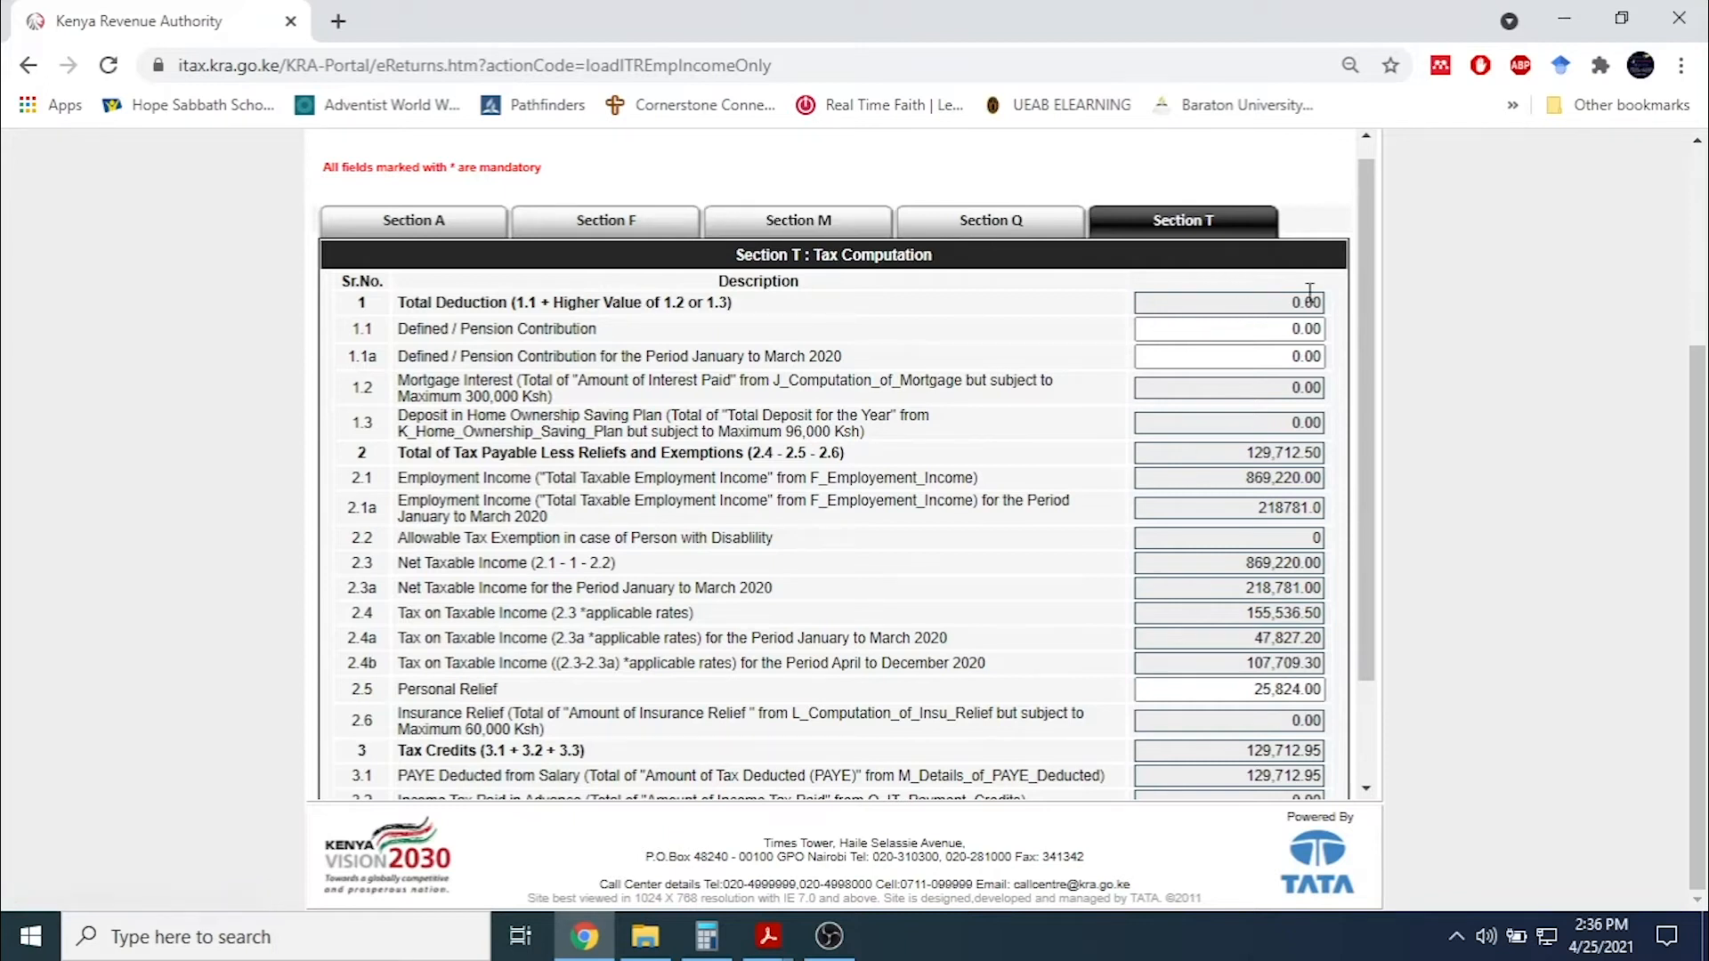
{"action": "scroll", "coordinate": [1291, 552], "scroll_direction": "down", "scroll_amount": 2}
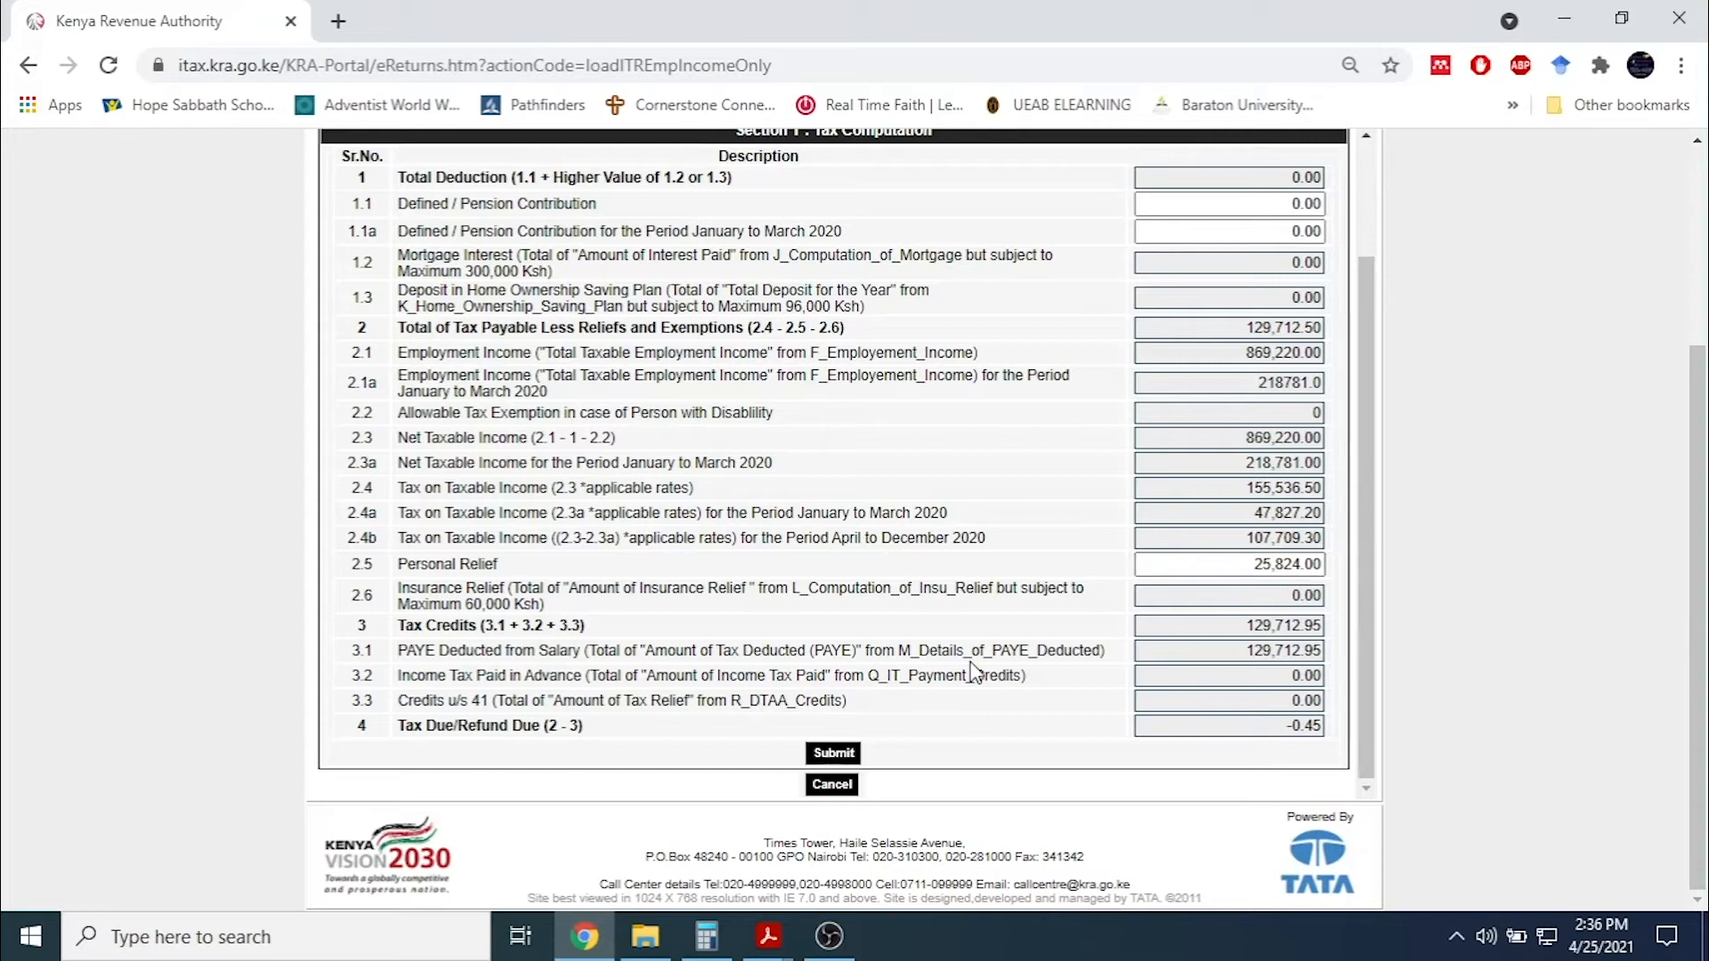
{"action": "left_click", "coordinate": [831, 754]}
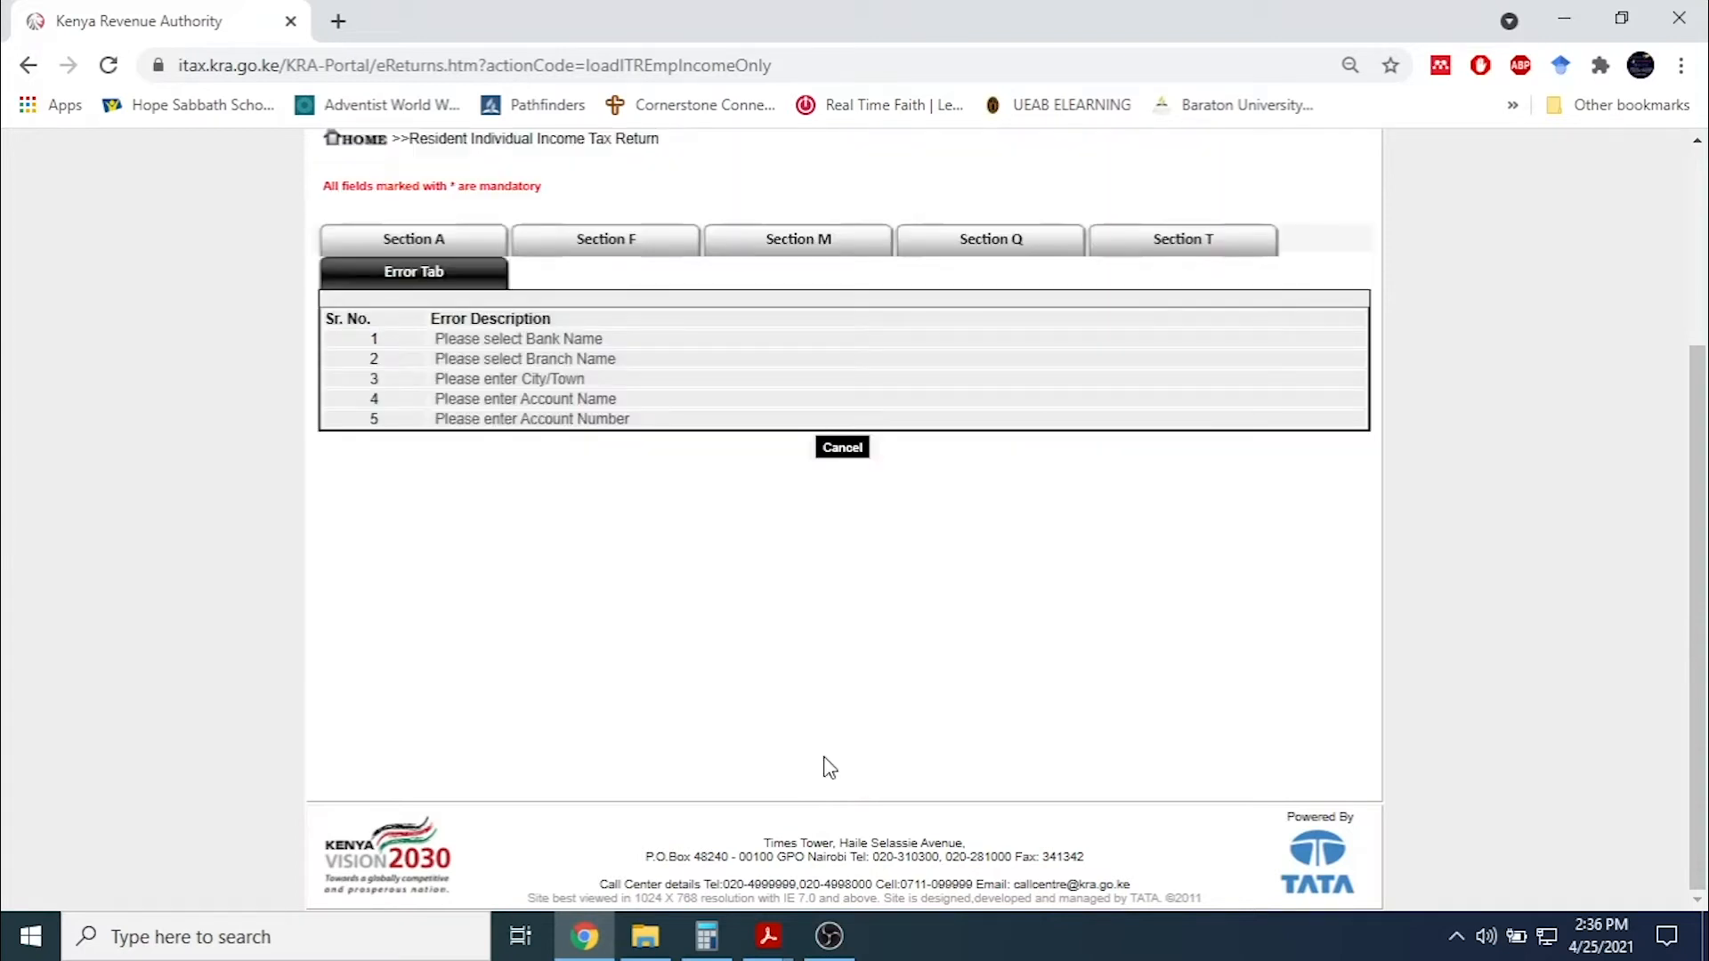
Go to the Section A bank details from the error list and choose M-Payment as the bank and MPESA as the branch.
{"action": "left_click", "coordinate": [562, 347]}
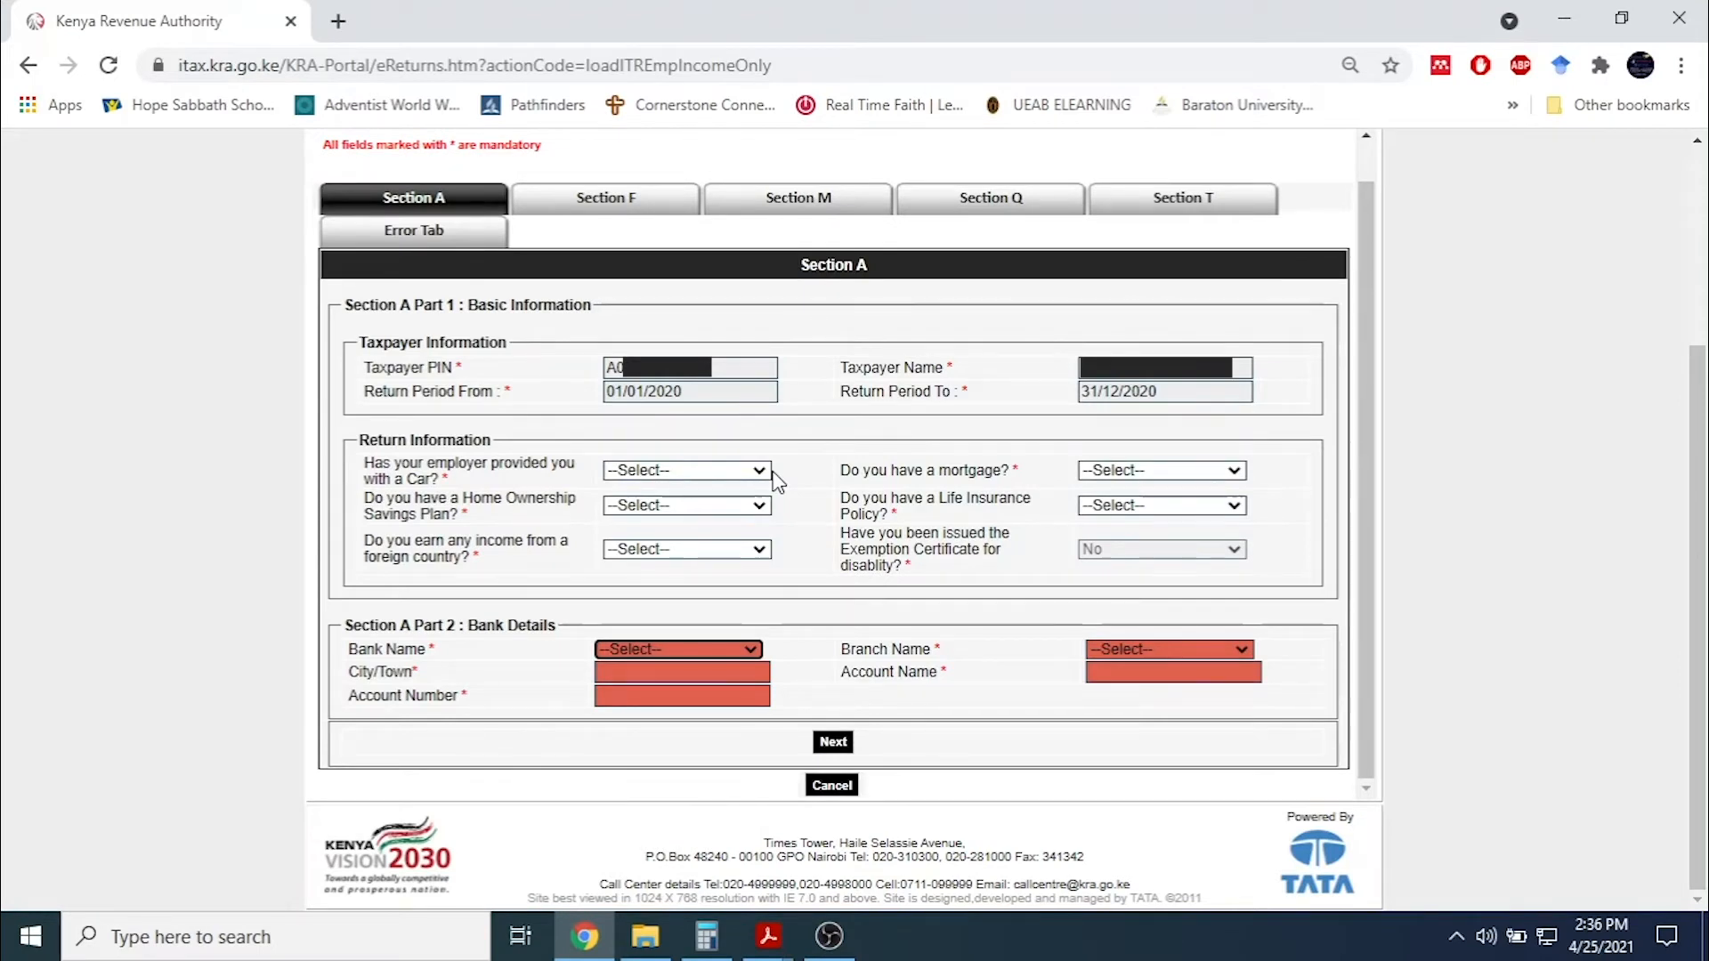
{"action": "left_click", "coordinate": [755, 649]}
{"action": "scroll", "coordinate": [775, 619], "scroll_direction": "down", "scroll_amount": 1}
{"action": "scroll", "coordinate": [916, 623], "scroll_direction": "down", "scroll_amount": 5}
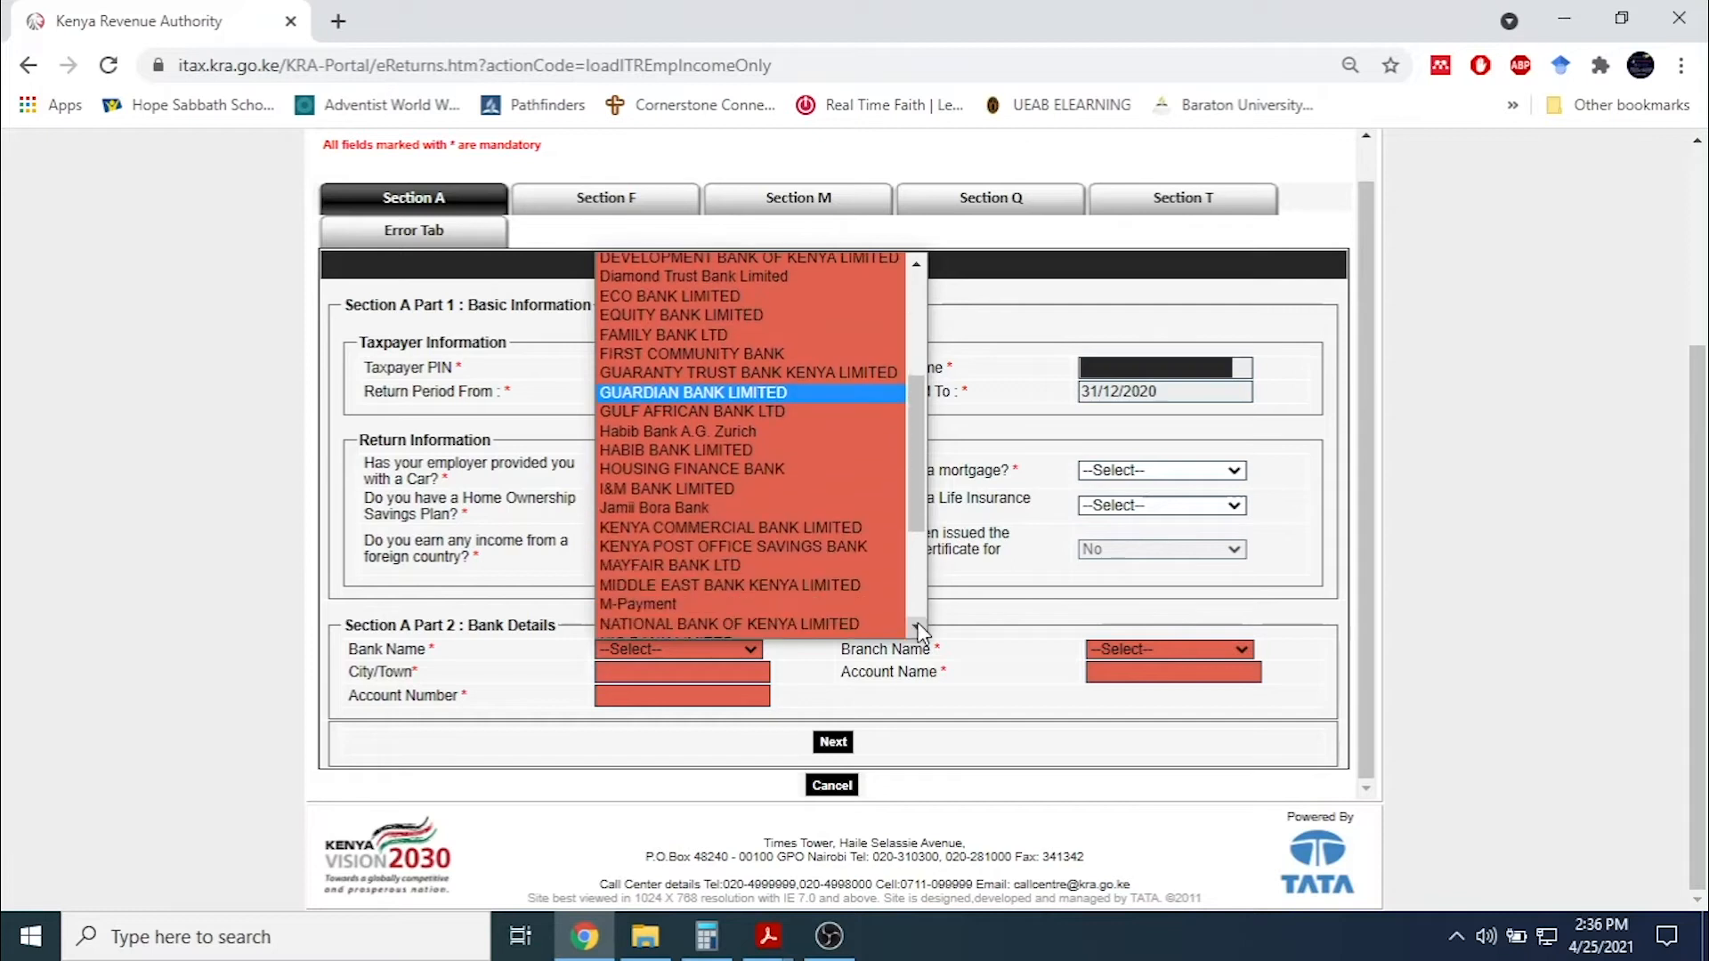
{"action": "left_click", "coordinate": [676, 500]}
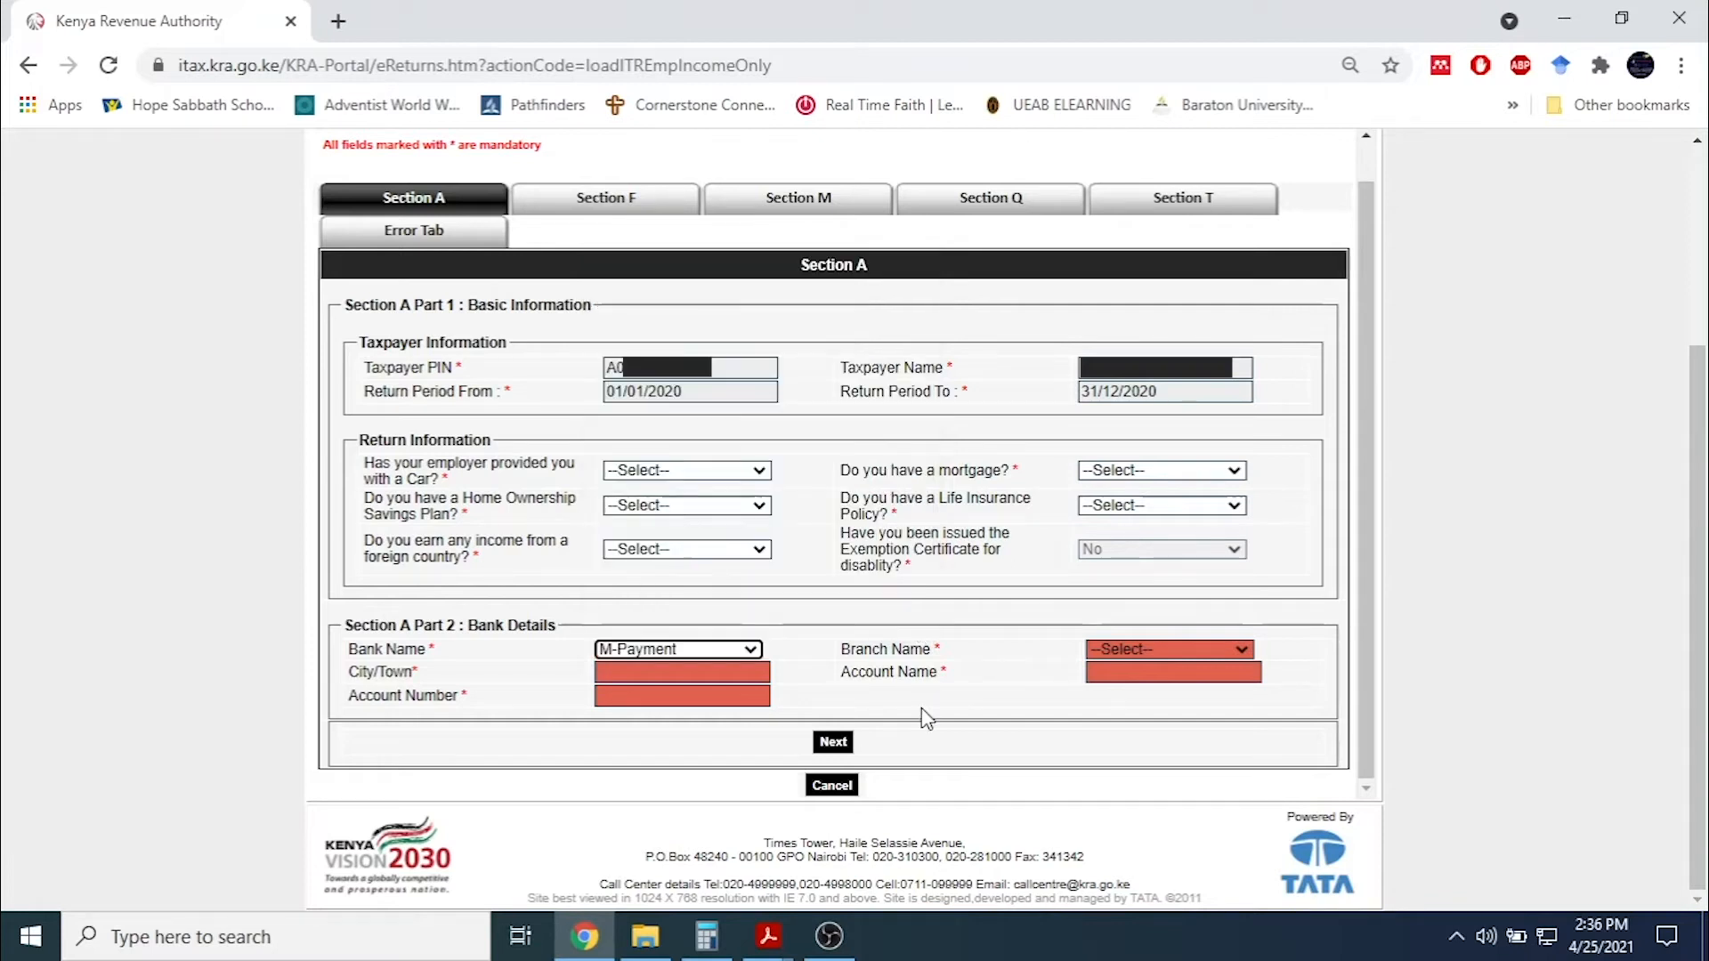
{"action": "left_click", "coordinate": [1147, 650]}
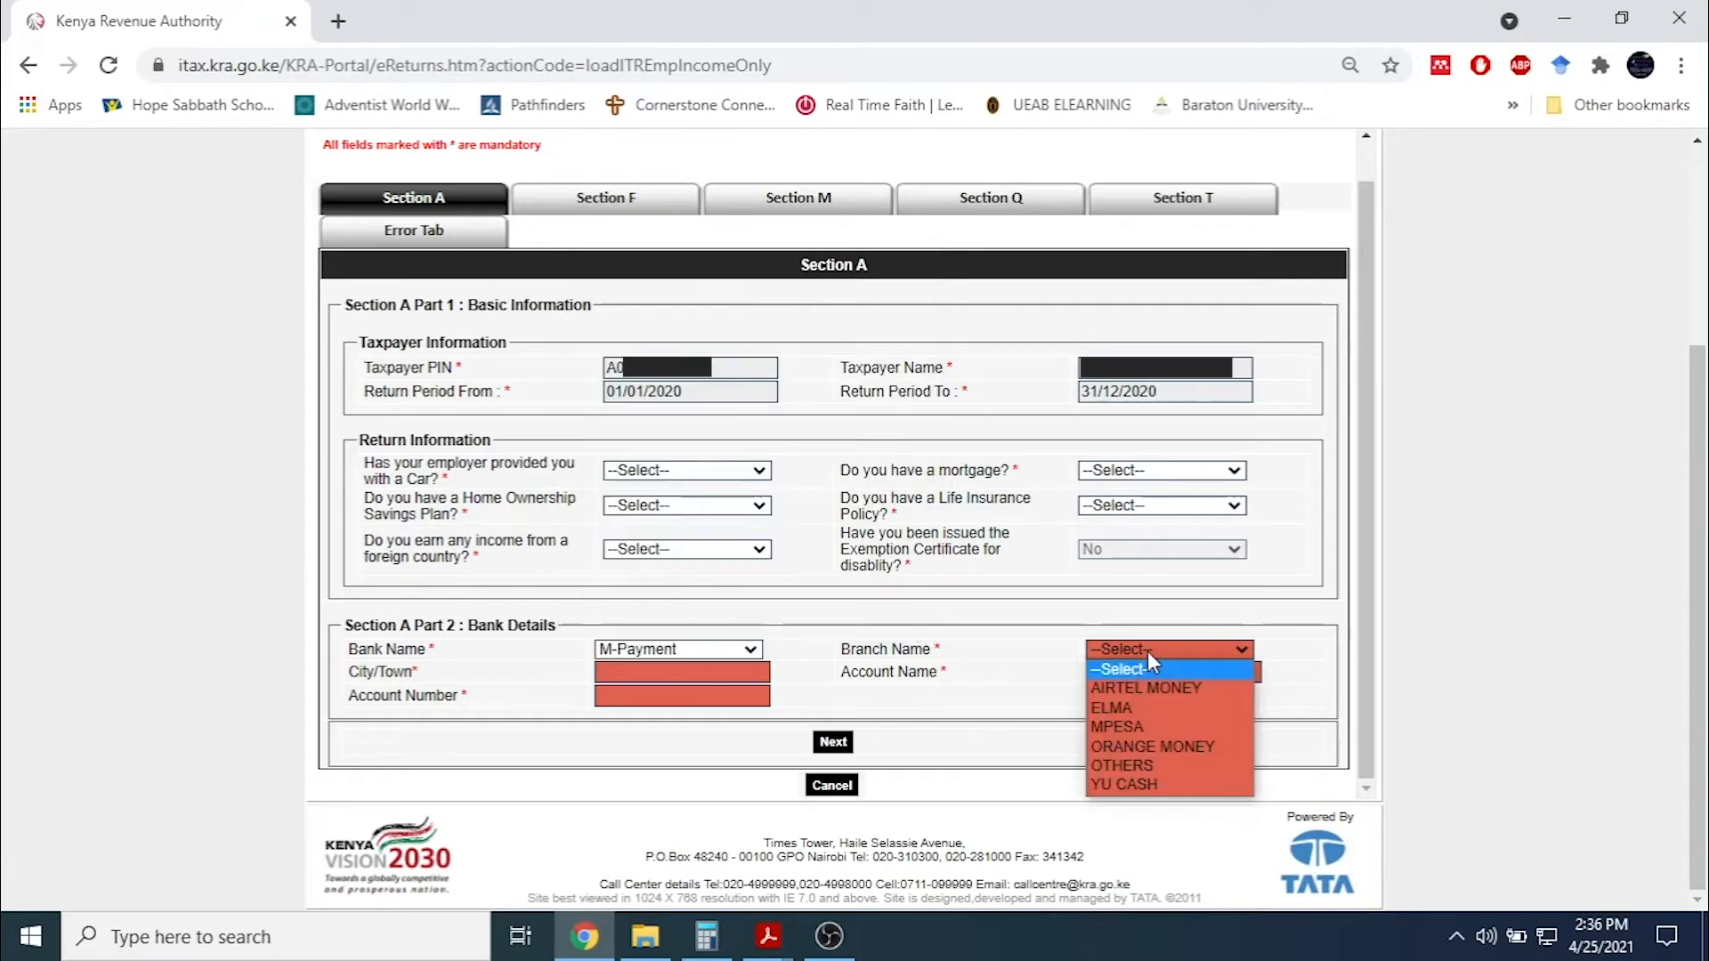
{"action": "left_click", "coordinate": [1133, 726]}
Complete the bank details with KAPSABET as the city/town, the account holder's name and the account number.
{"action": "left_click", "coordinate": [698, 672]}
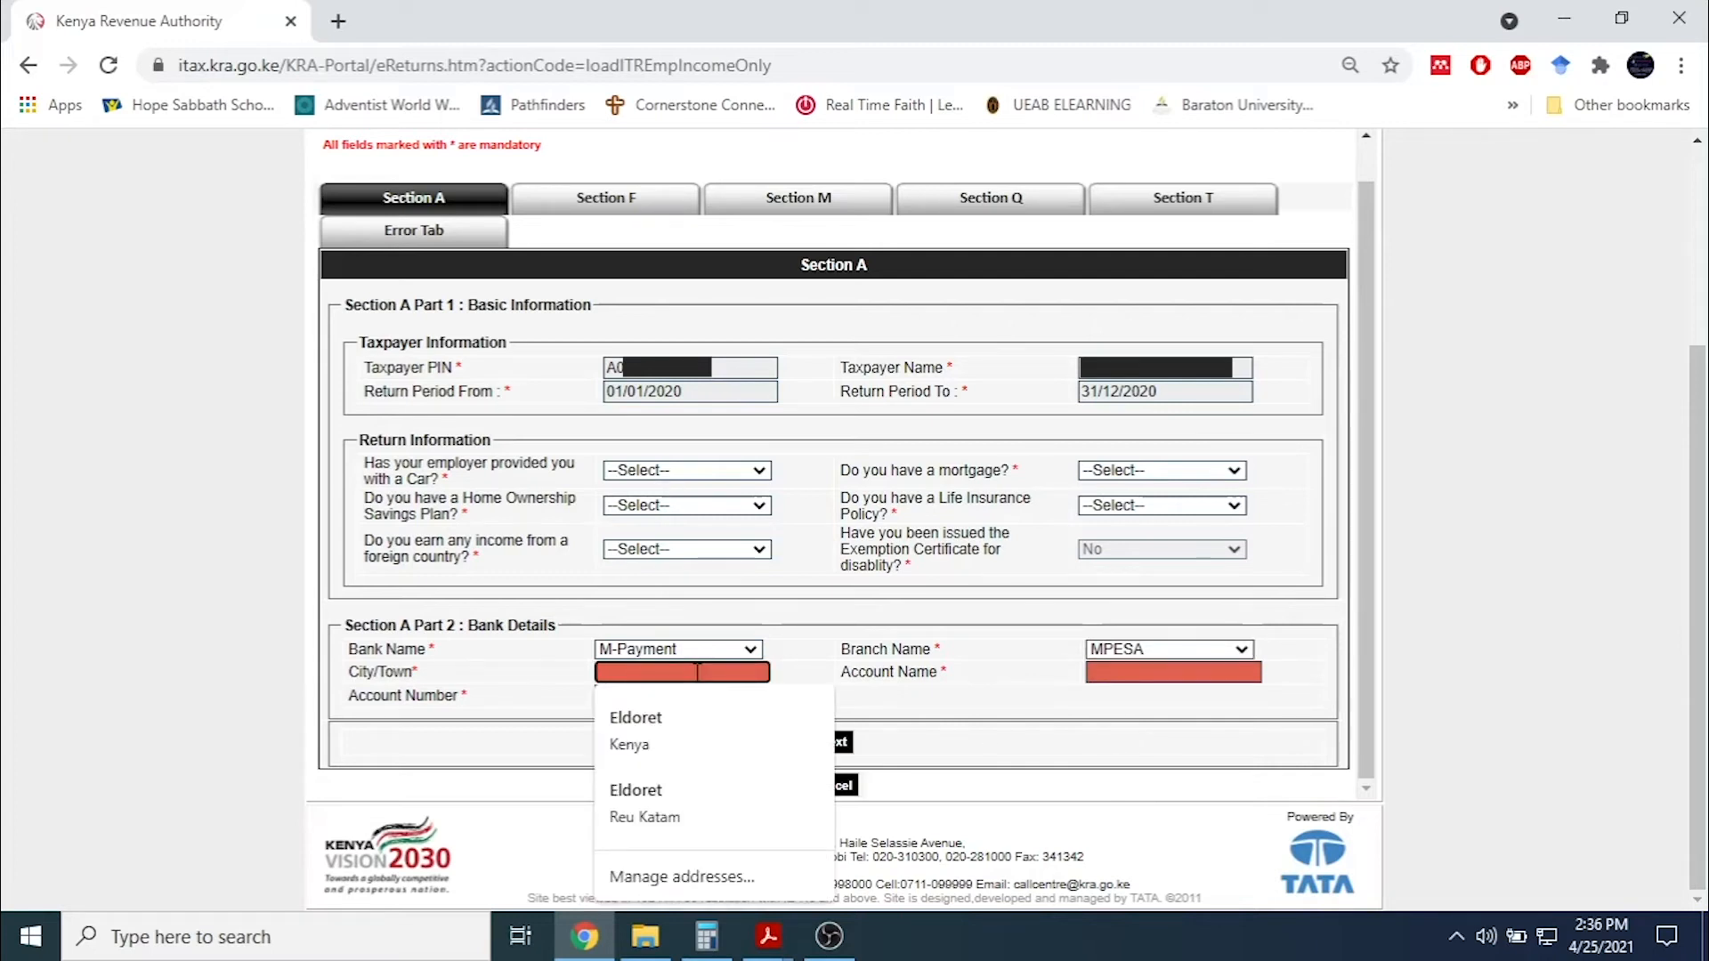
{"action": "type", "text": "KAPSABET"}
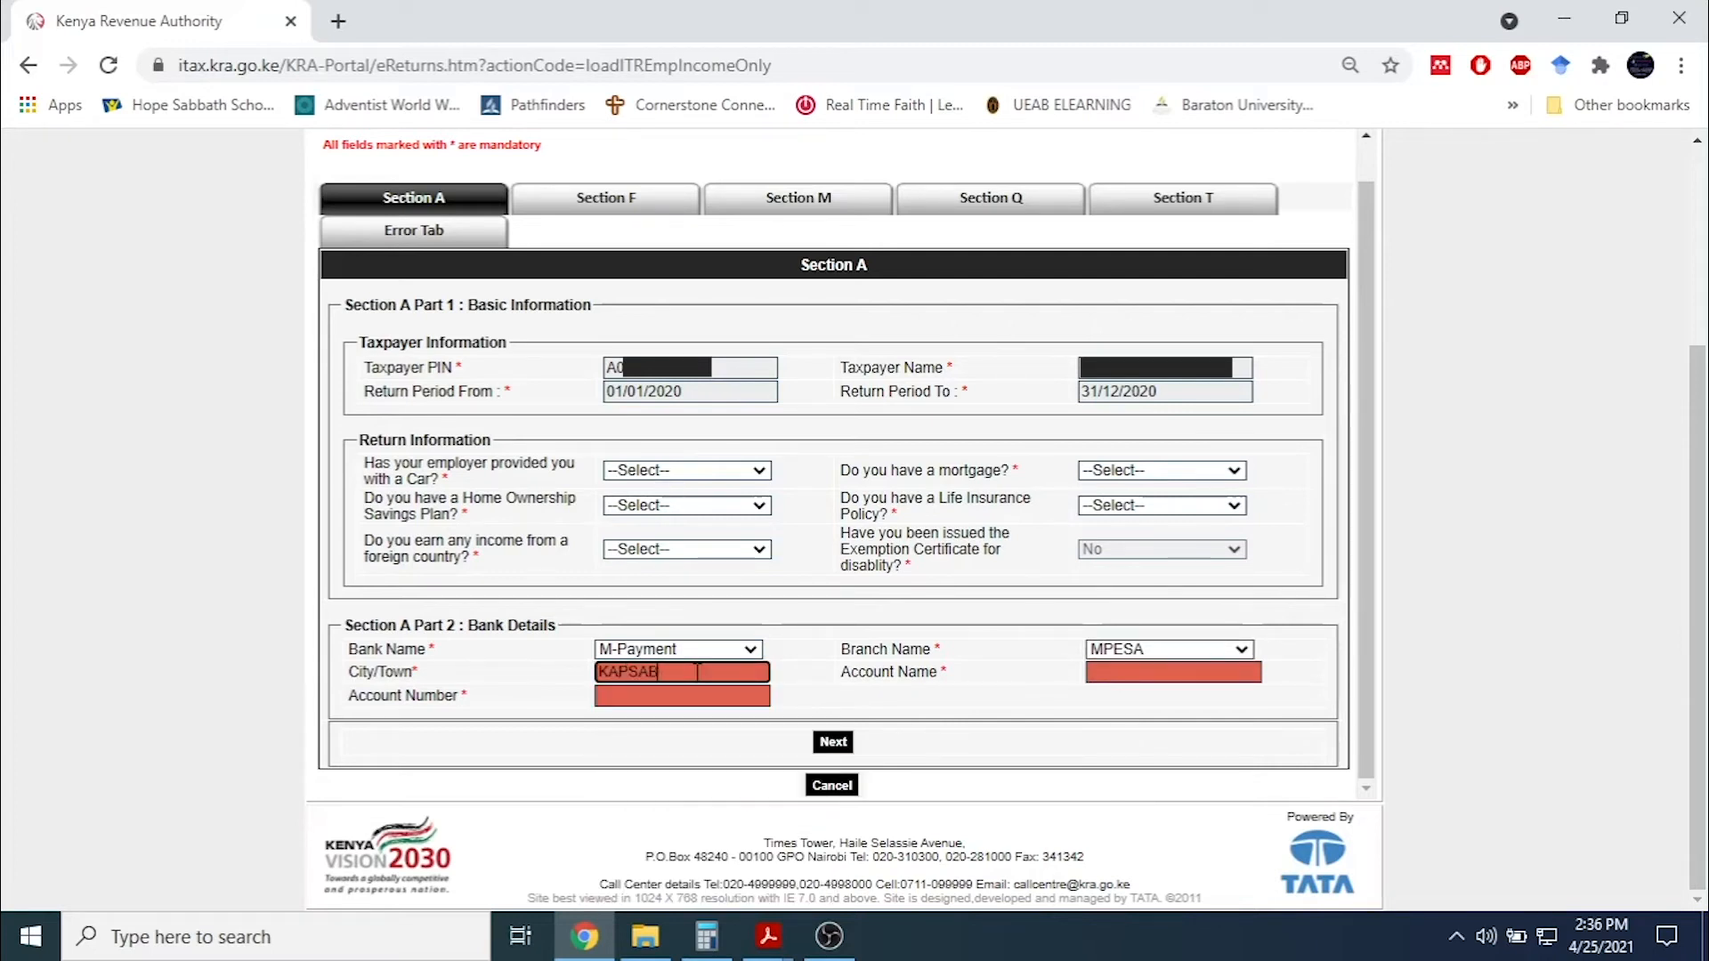
{"action": "left_click", "coordinate": [1155, 674]}
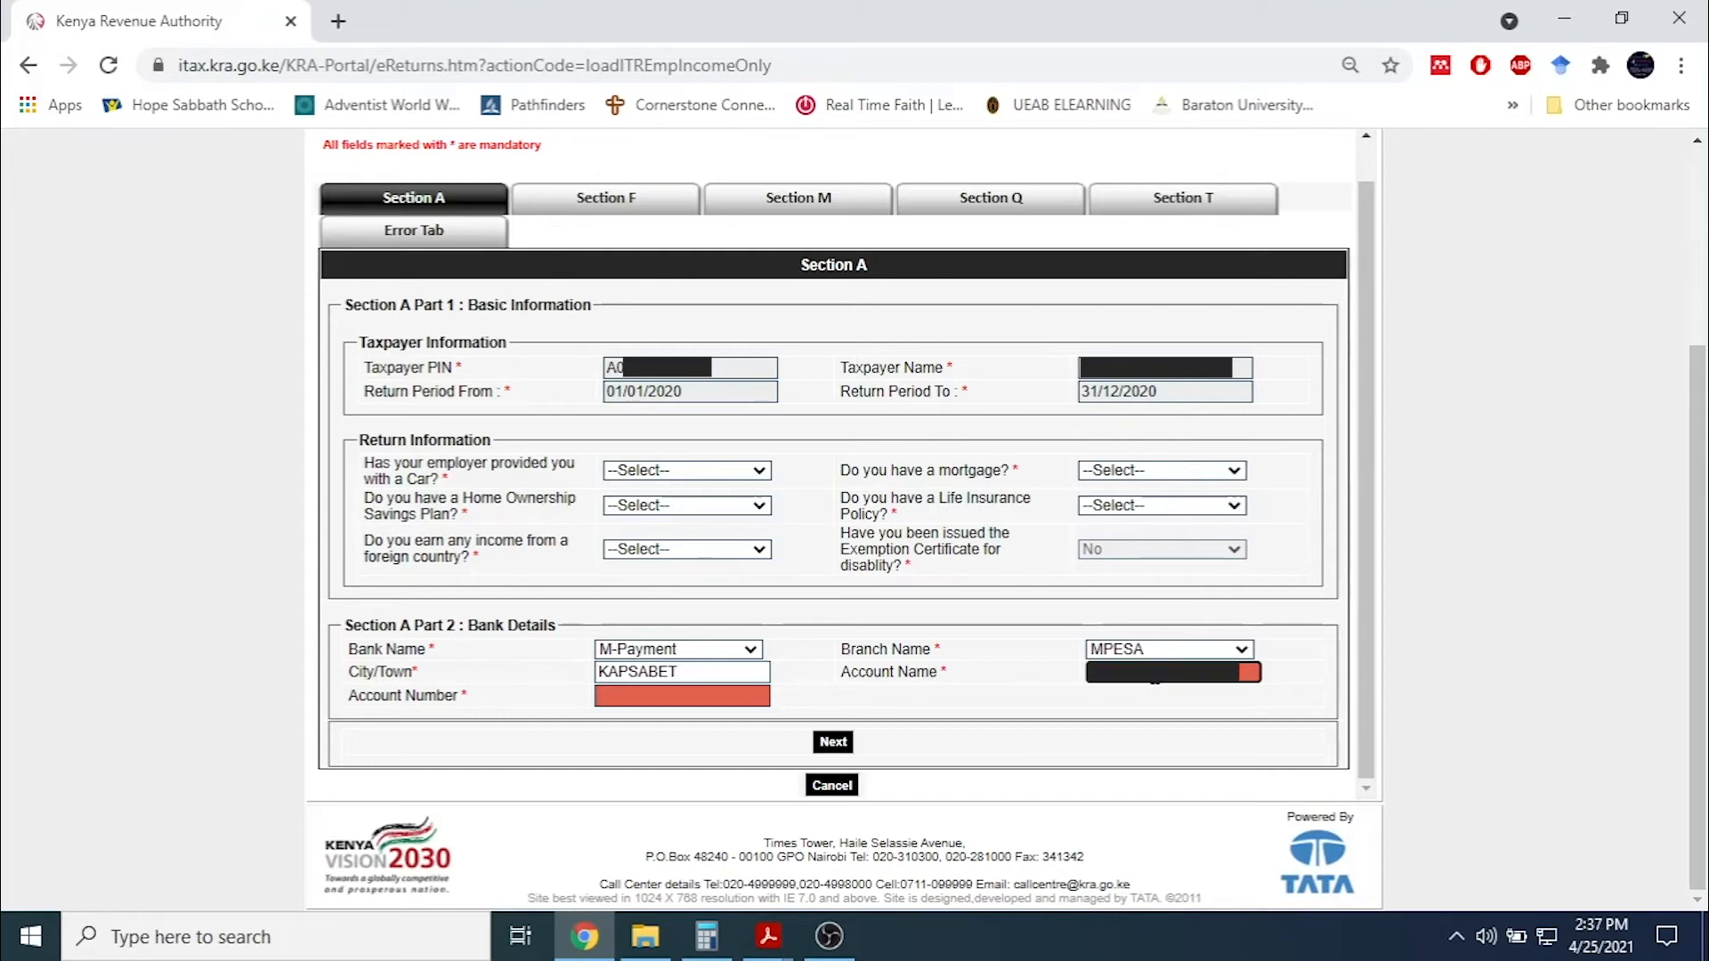
{"action": "left_click", "coordinate": [733, 695]}
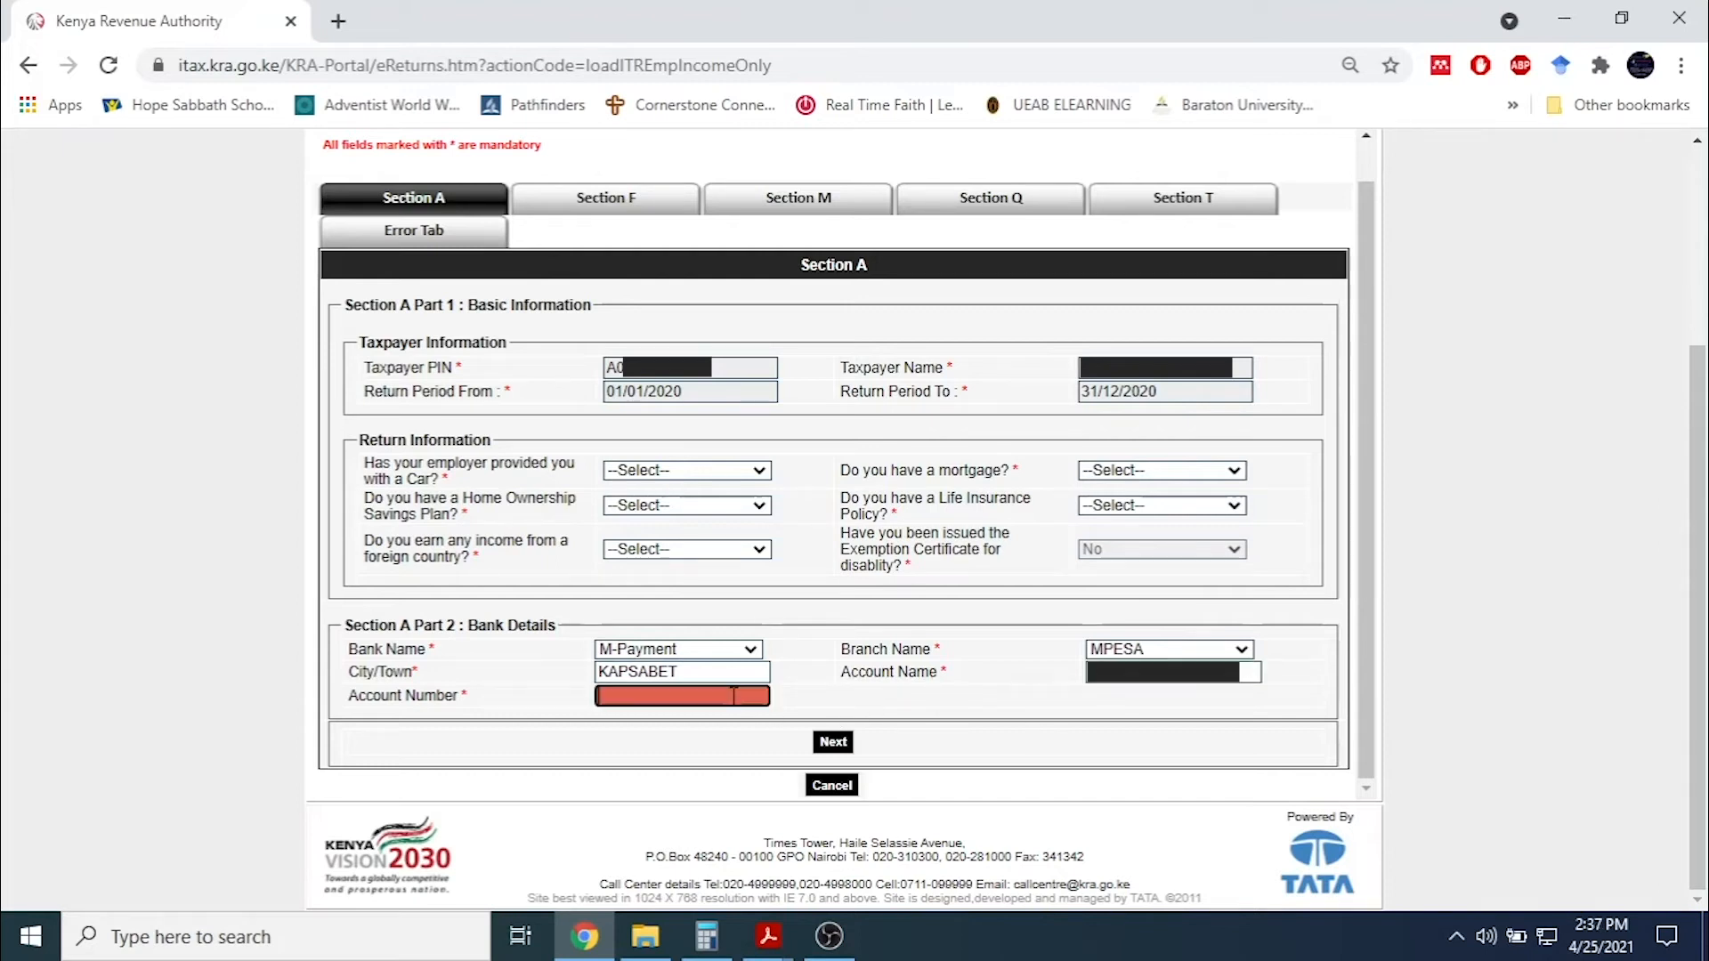
{"action": "type", "text": "07"}
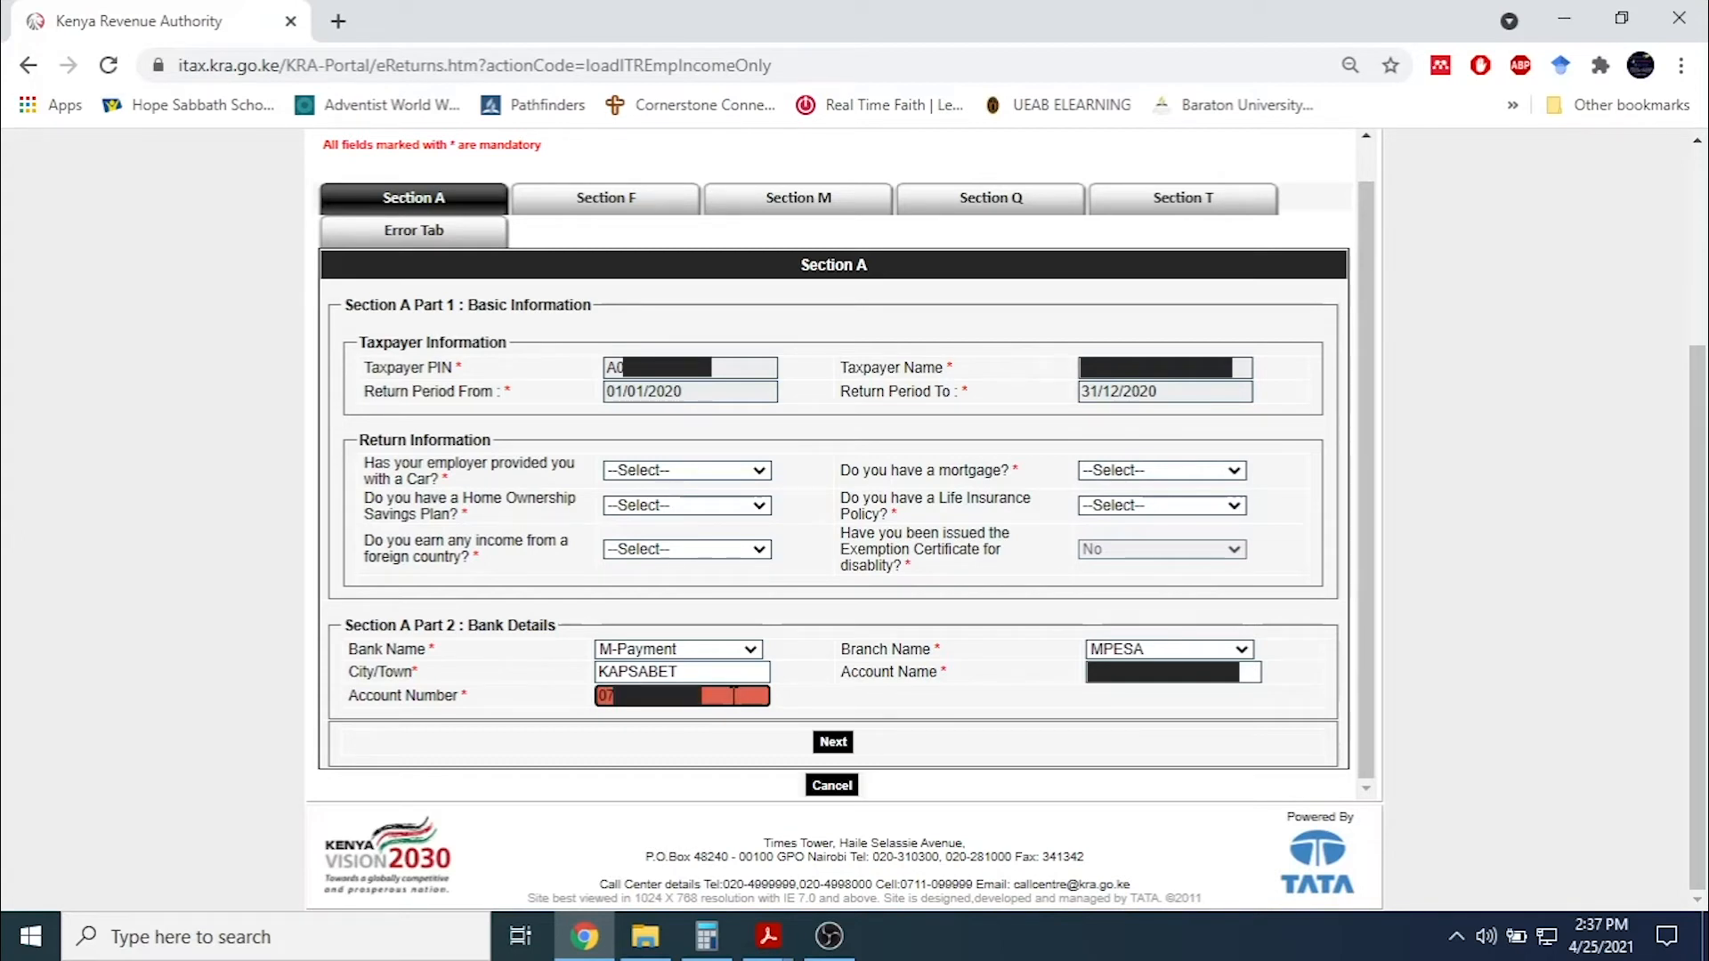
Submit the completed return from Section T, confirm the submission and dismiss the iTax survey invitation.
{"action": "left_click", "coordinate": [1181, 202]}
{"action": "scroll", "coordinate": [917, 541], "scroll_direction": "down", "scroll_amount": 3}
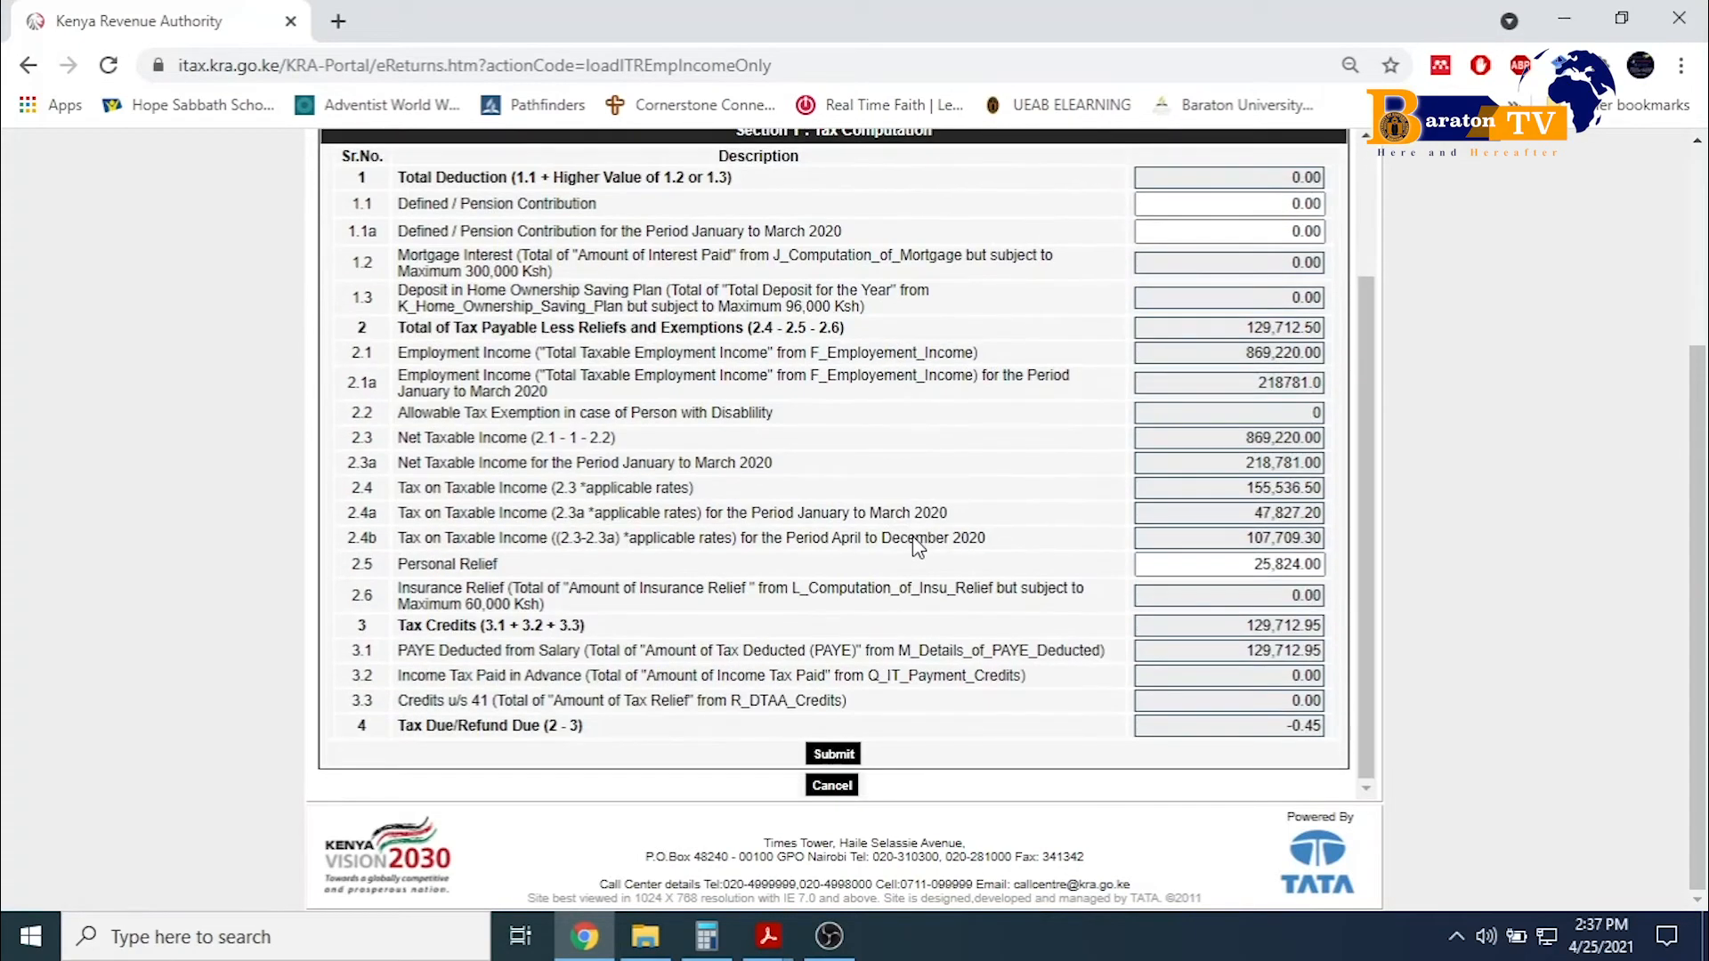
{"action": "left_click", "coordinate": [842, 757]}
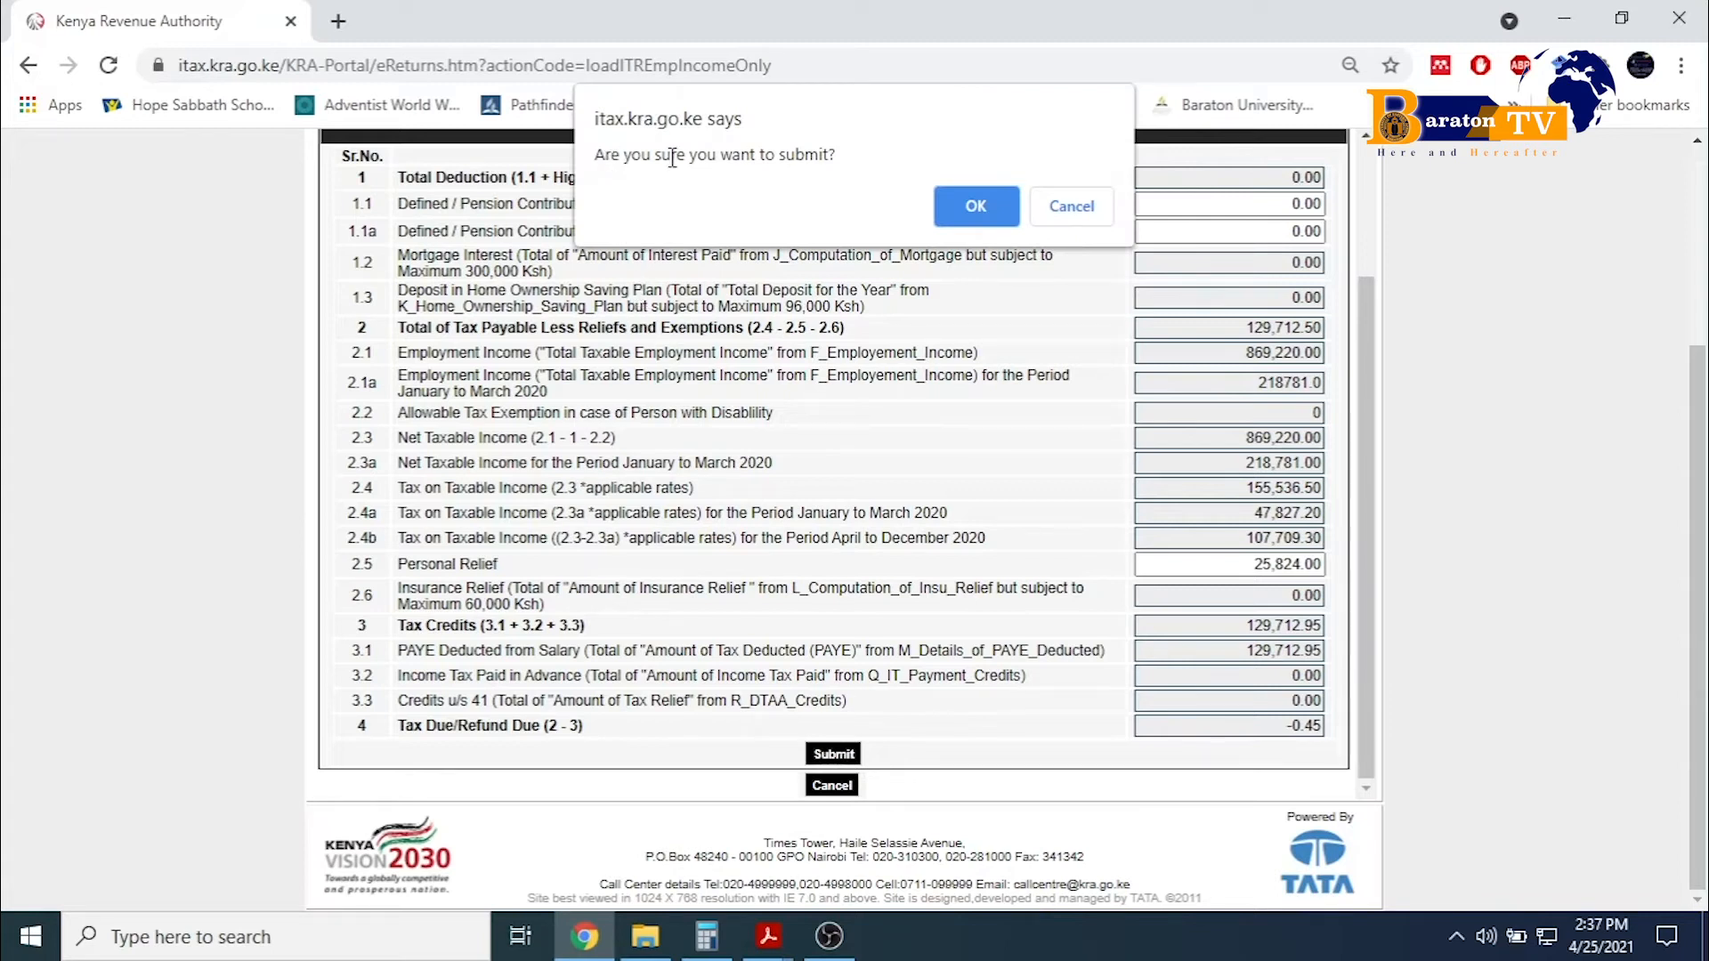
{"action": "left_click", "coordinate": [976, 207]}
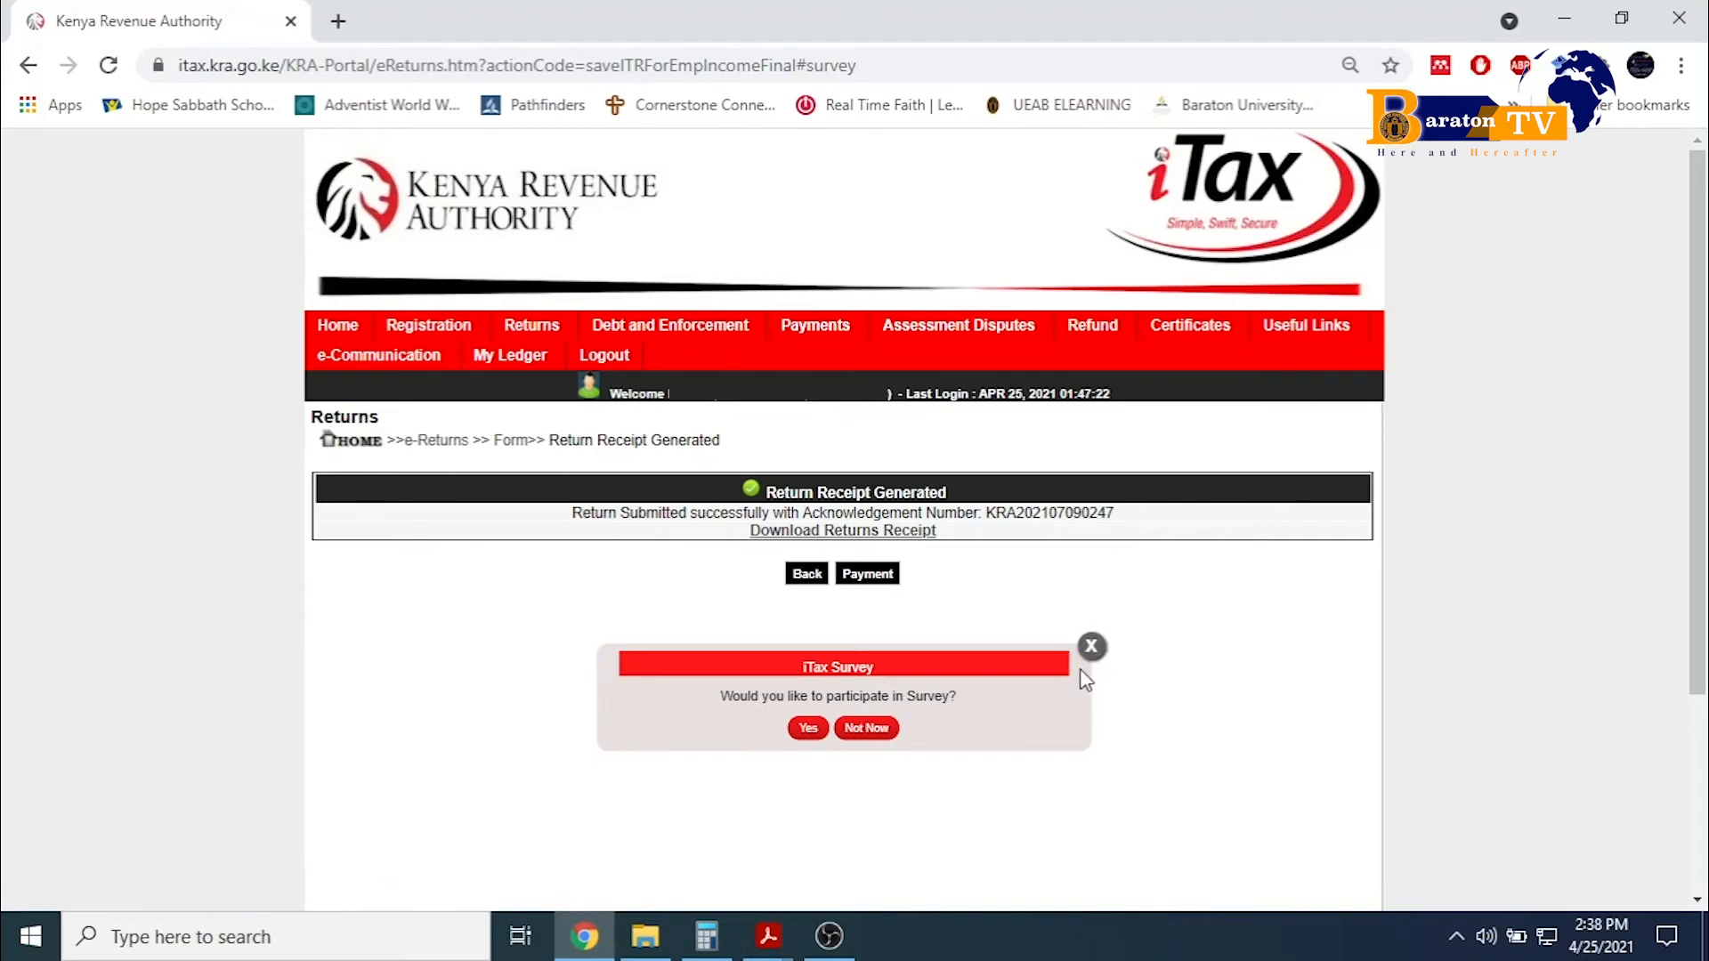
{"action": "left_click", "coordinate": [1092, 648]}
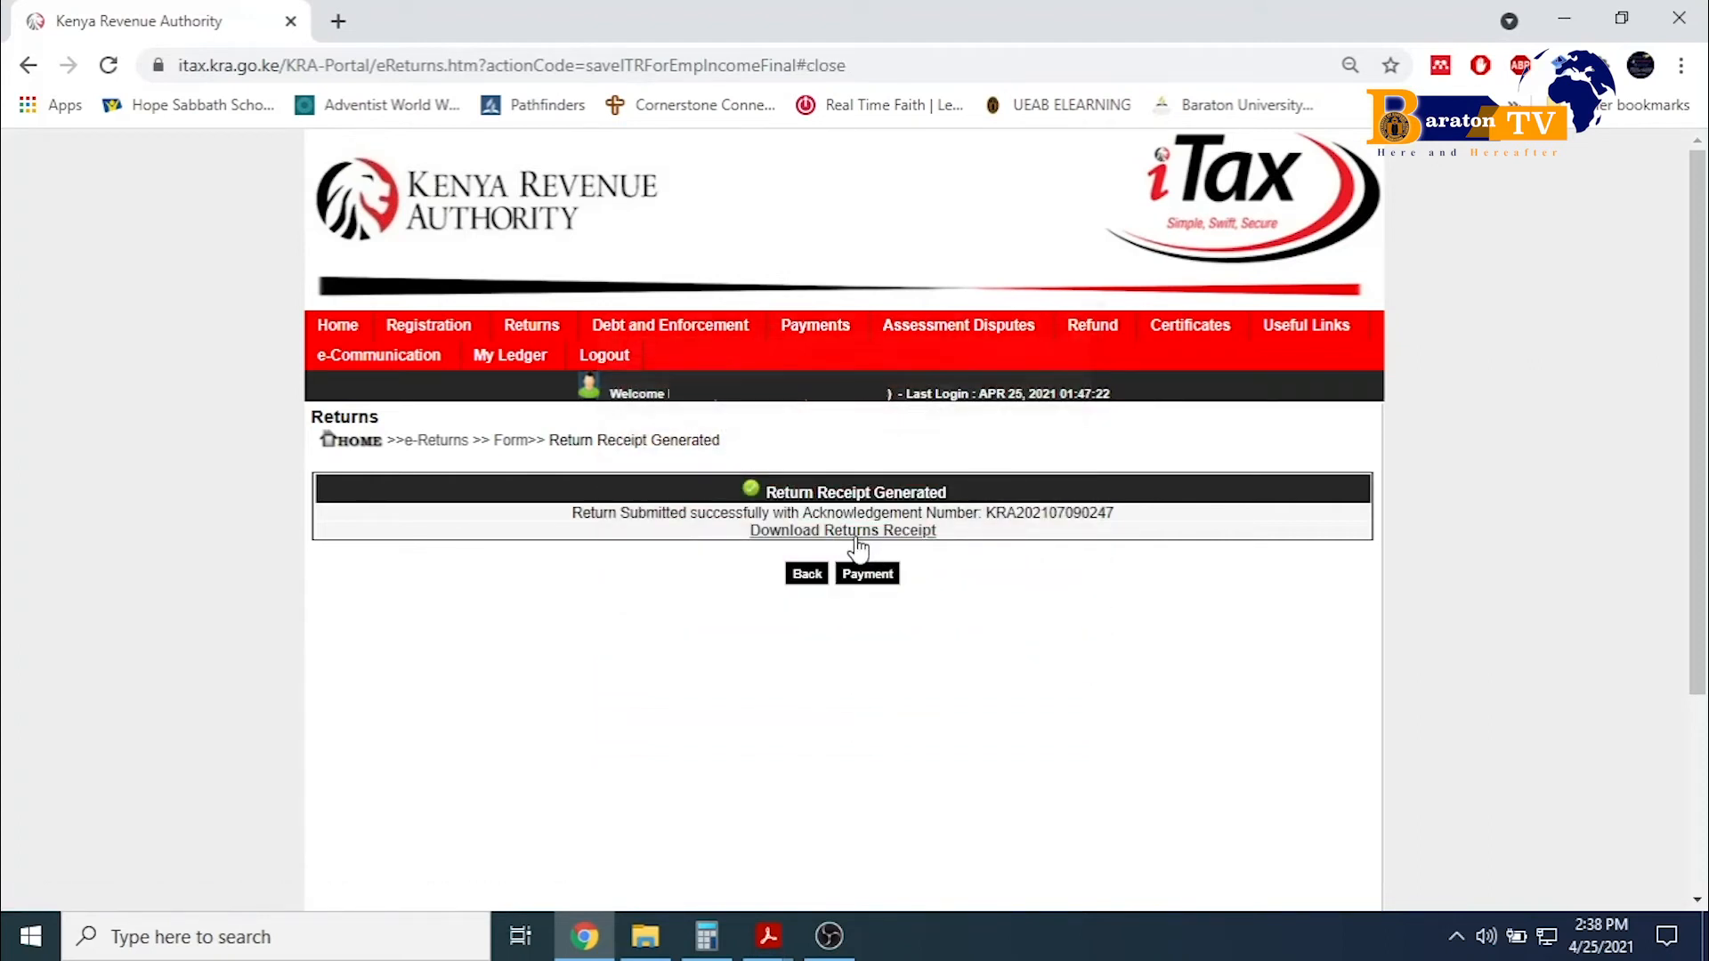
Download the returns receipt as receipt_5.pdf and open it.
{"action": "left_click", "coordinate": [795, 534]}
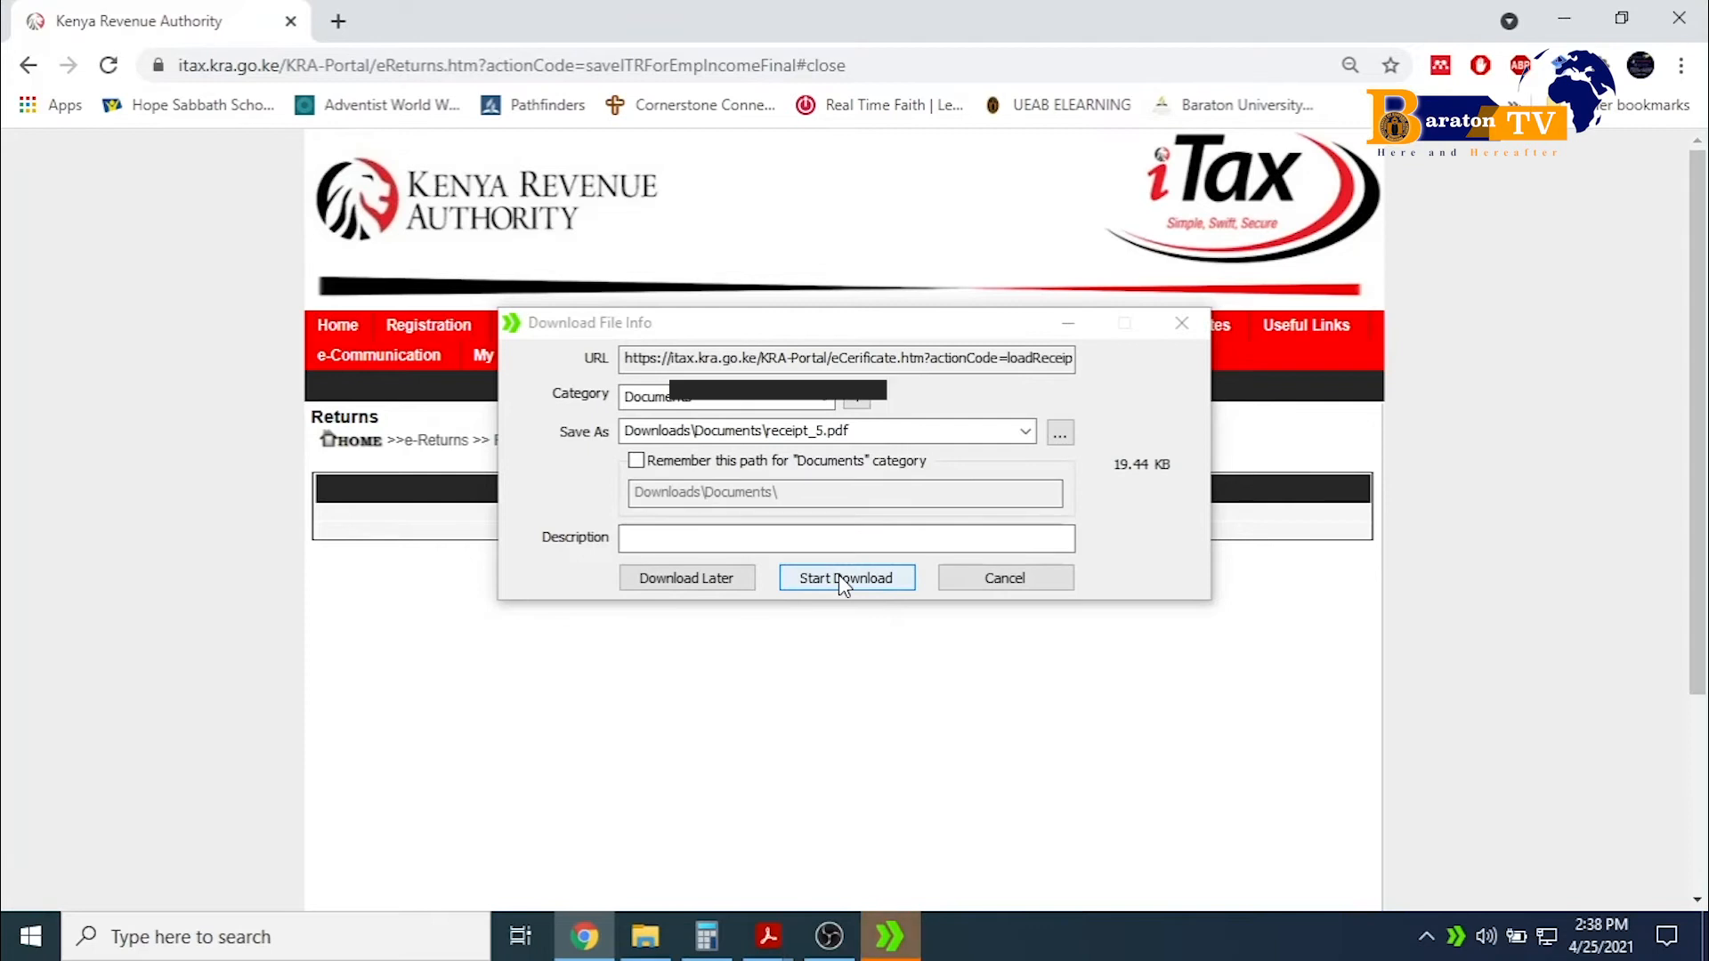
{"action": "left_click", "coordinate": [839, 574]}
{"action": "left_click", "coordinate": [655, 550]}
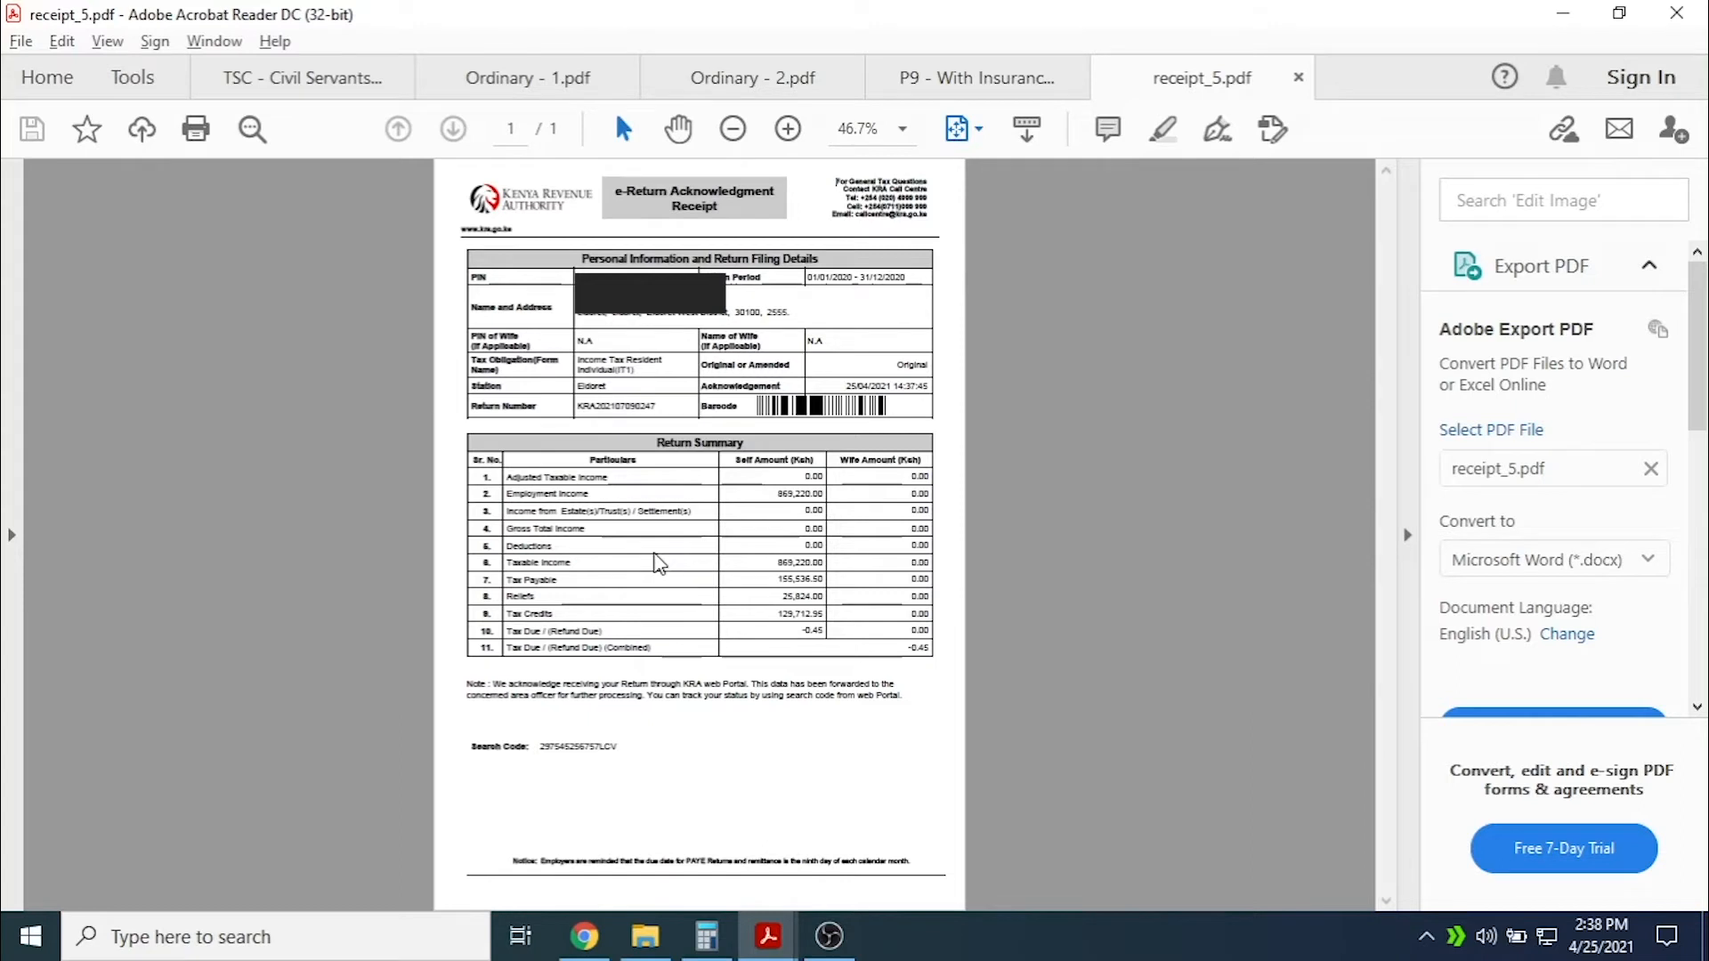
Examine the 2020 P9 forms in Ordinary - 1.pdf and Ordinary - 2.pdf, ending on Ordinary - 1.pdf.
{"action": "left_click", "coordinate": [529, 80]}
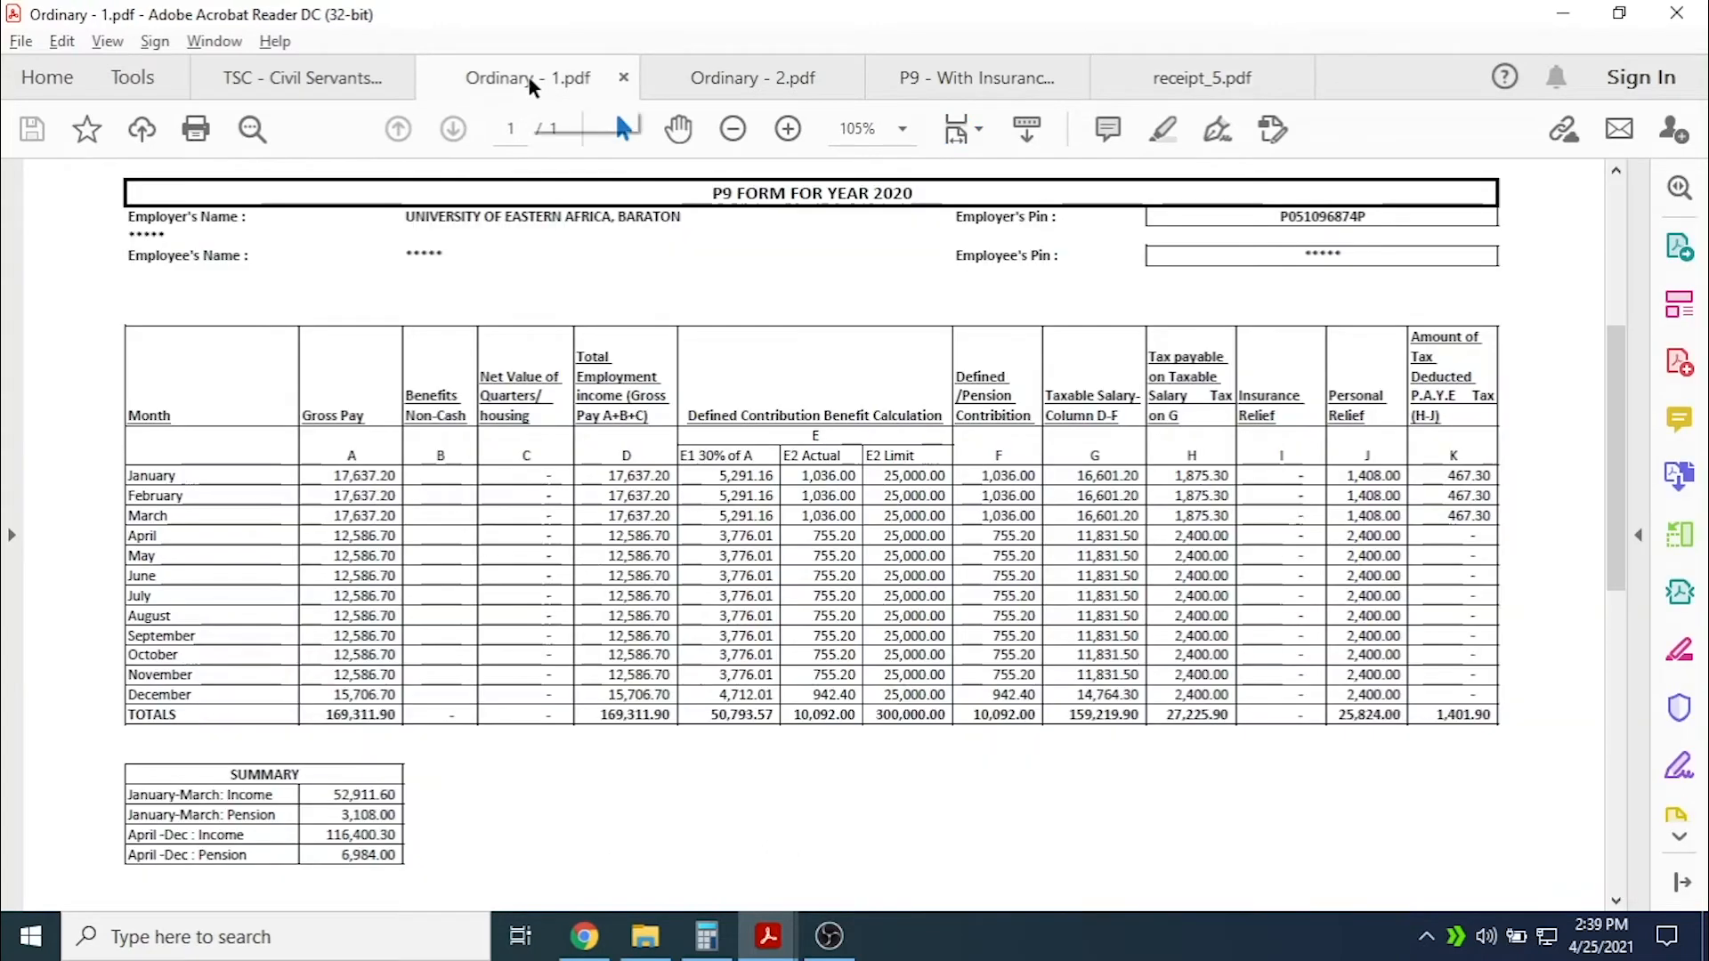
{"action": "left_click", "coordinate": [694, 77]}
{"action": "left_click", "coordinate": [566, 78]}
Log in to iTax in the browser with the taxpayer's PIN, account password and security stamp answer, and dismiss the announcement box.
{"action": "left_click", "coordinate": [584, 936]}
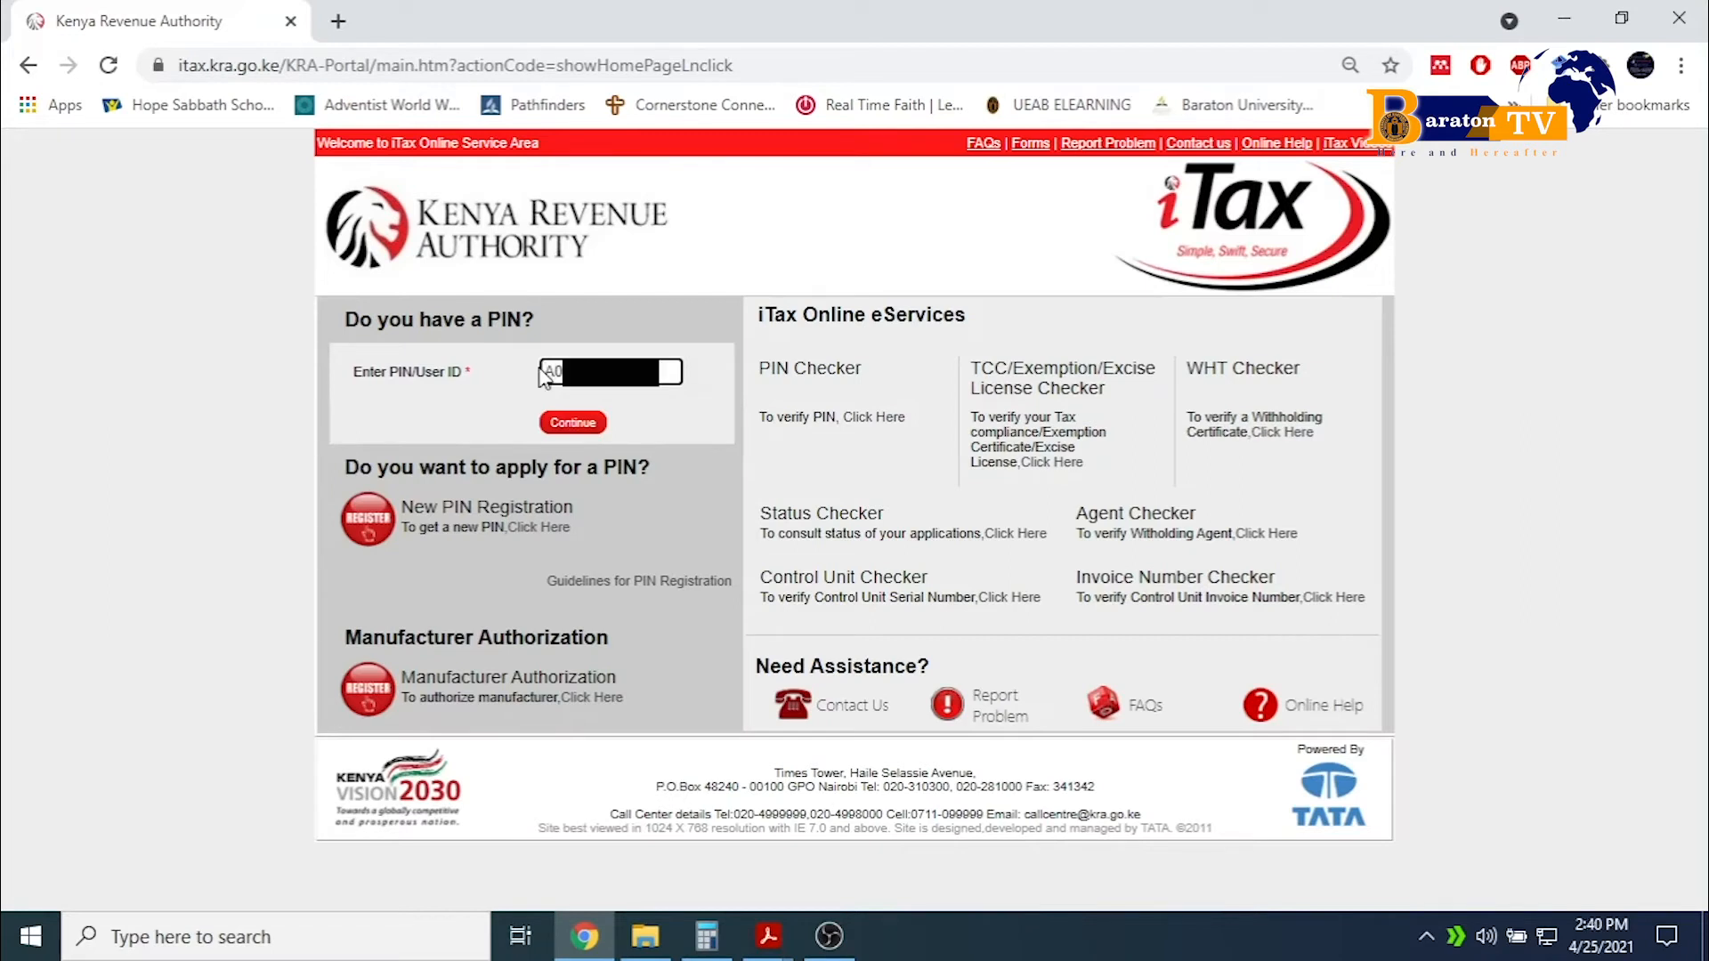
{"action": "left_click", "coordinate": [563, 424]}
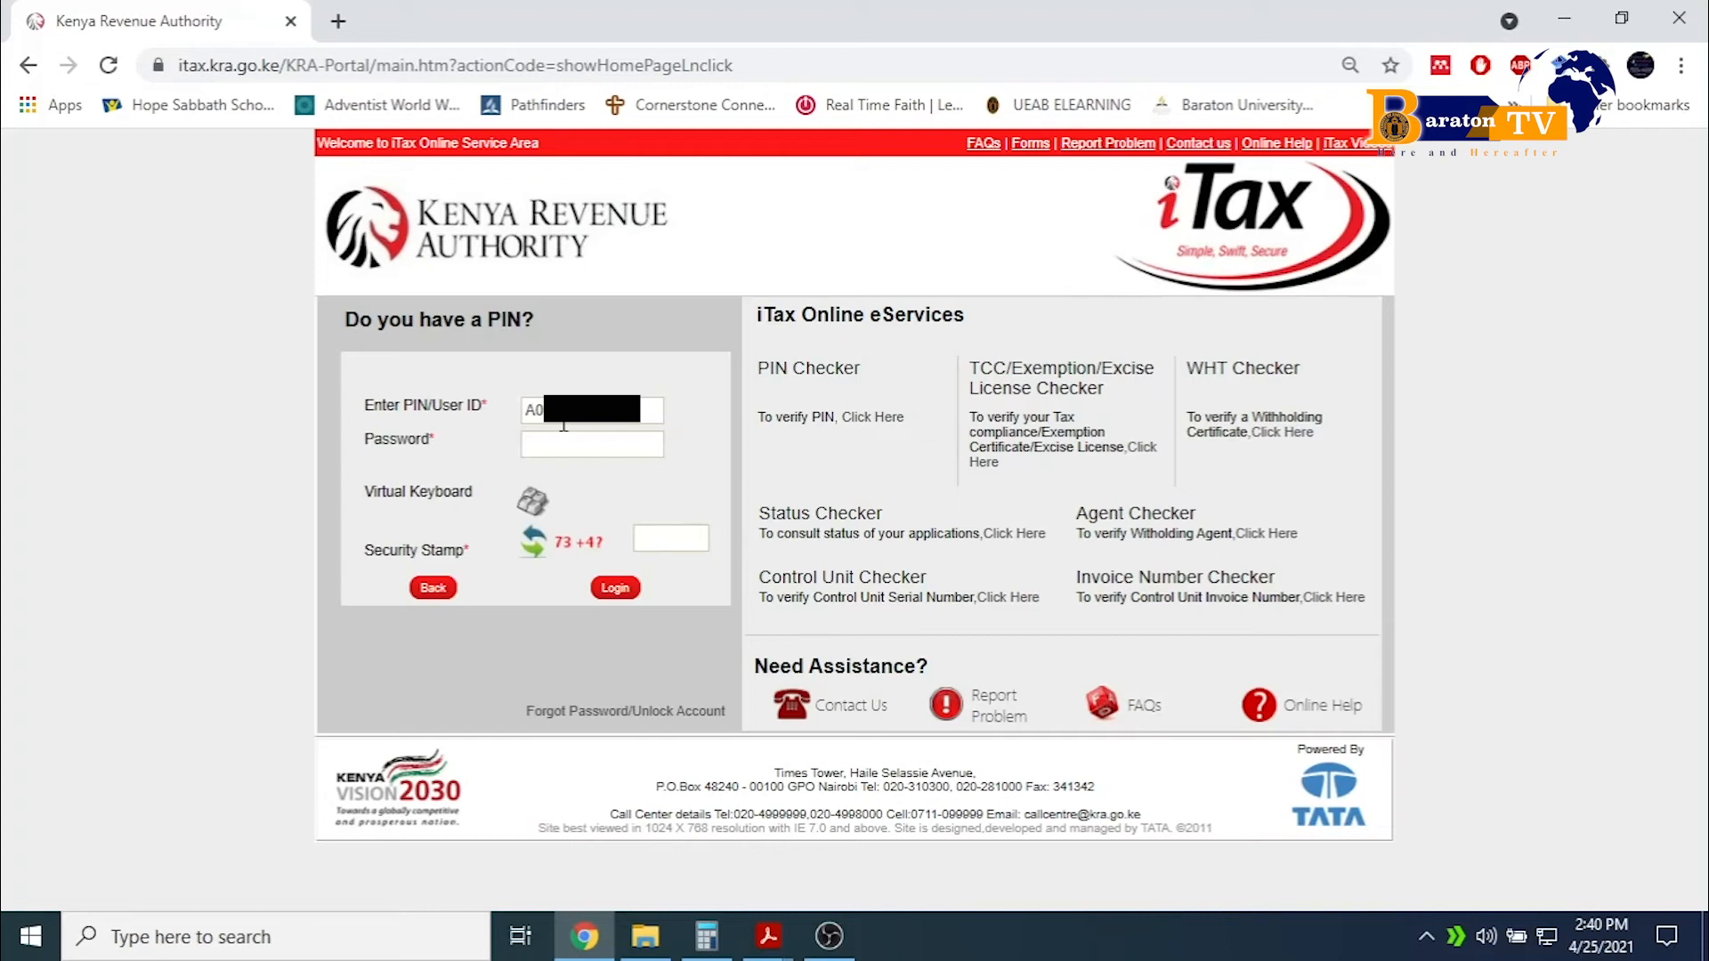
{"action": "left_click", "coordinate": [566, 437]}
{"action": "type", "text": "••••••••••"}
{"action": "left_click", "coordinate": [687, 547]}
{"action": "type", "text": "77"}
{"action": "left_click", "coordinate": [626, 591]}
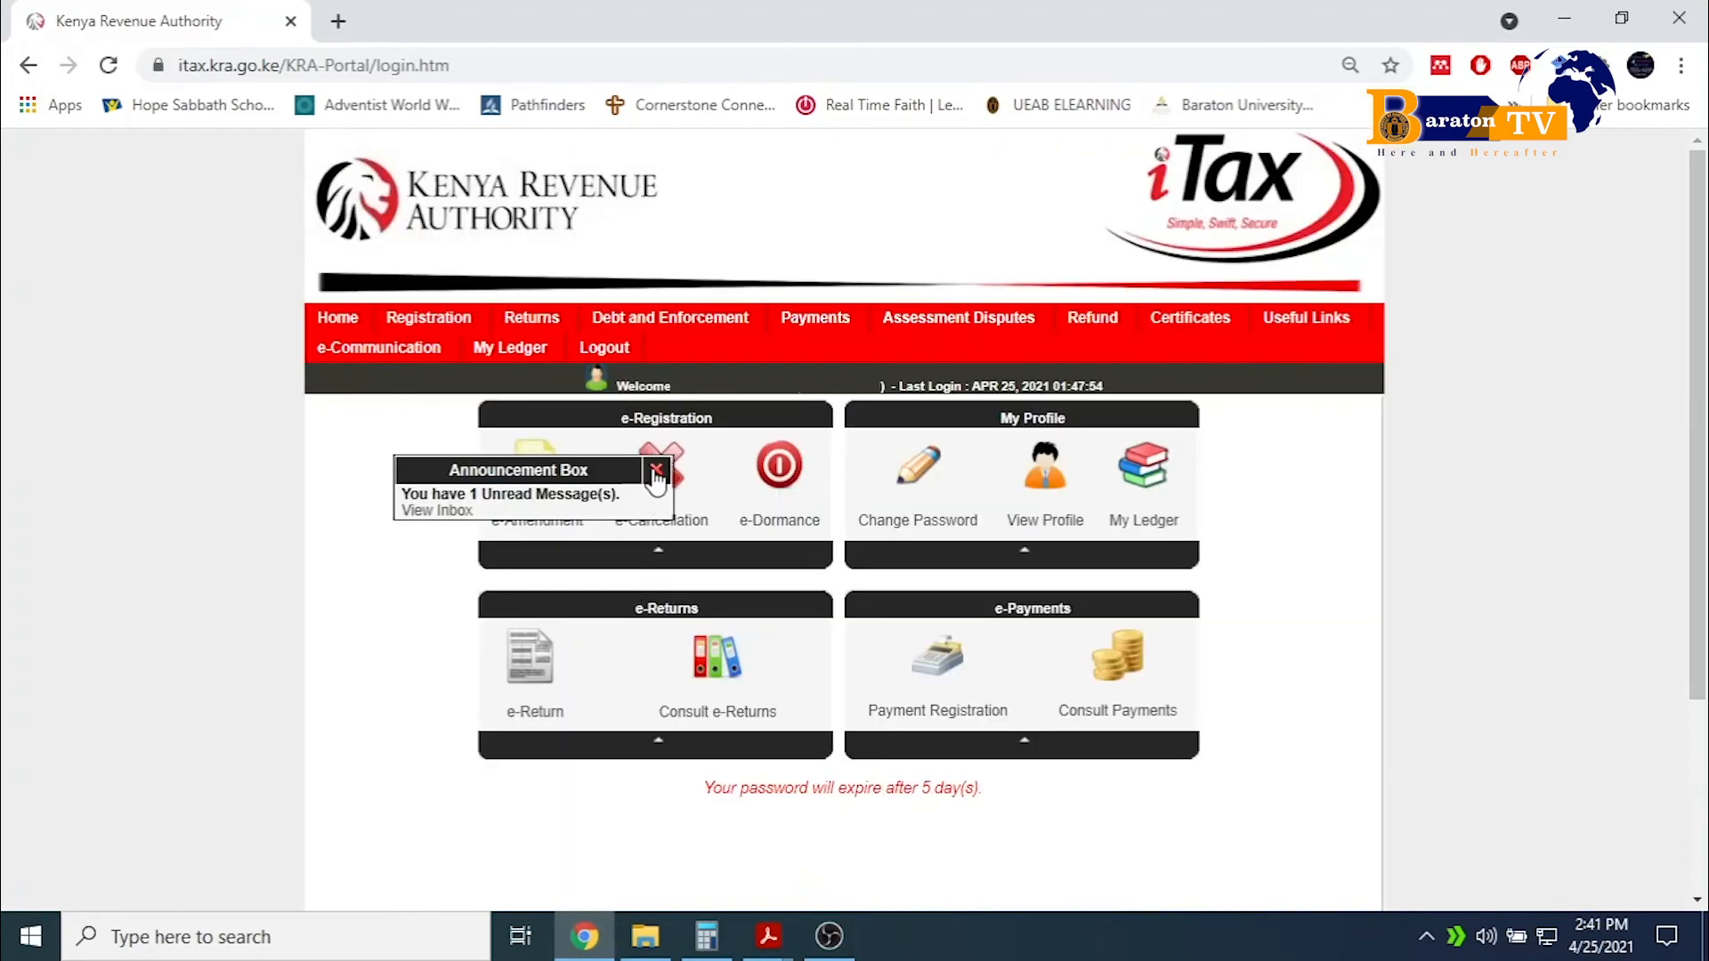
{"action": "left_click", "coordinate": [656, 472]}
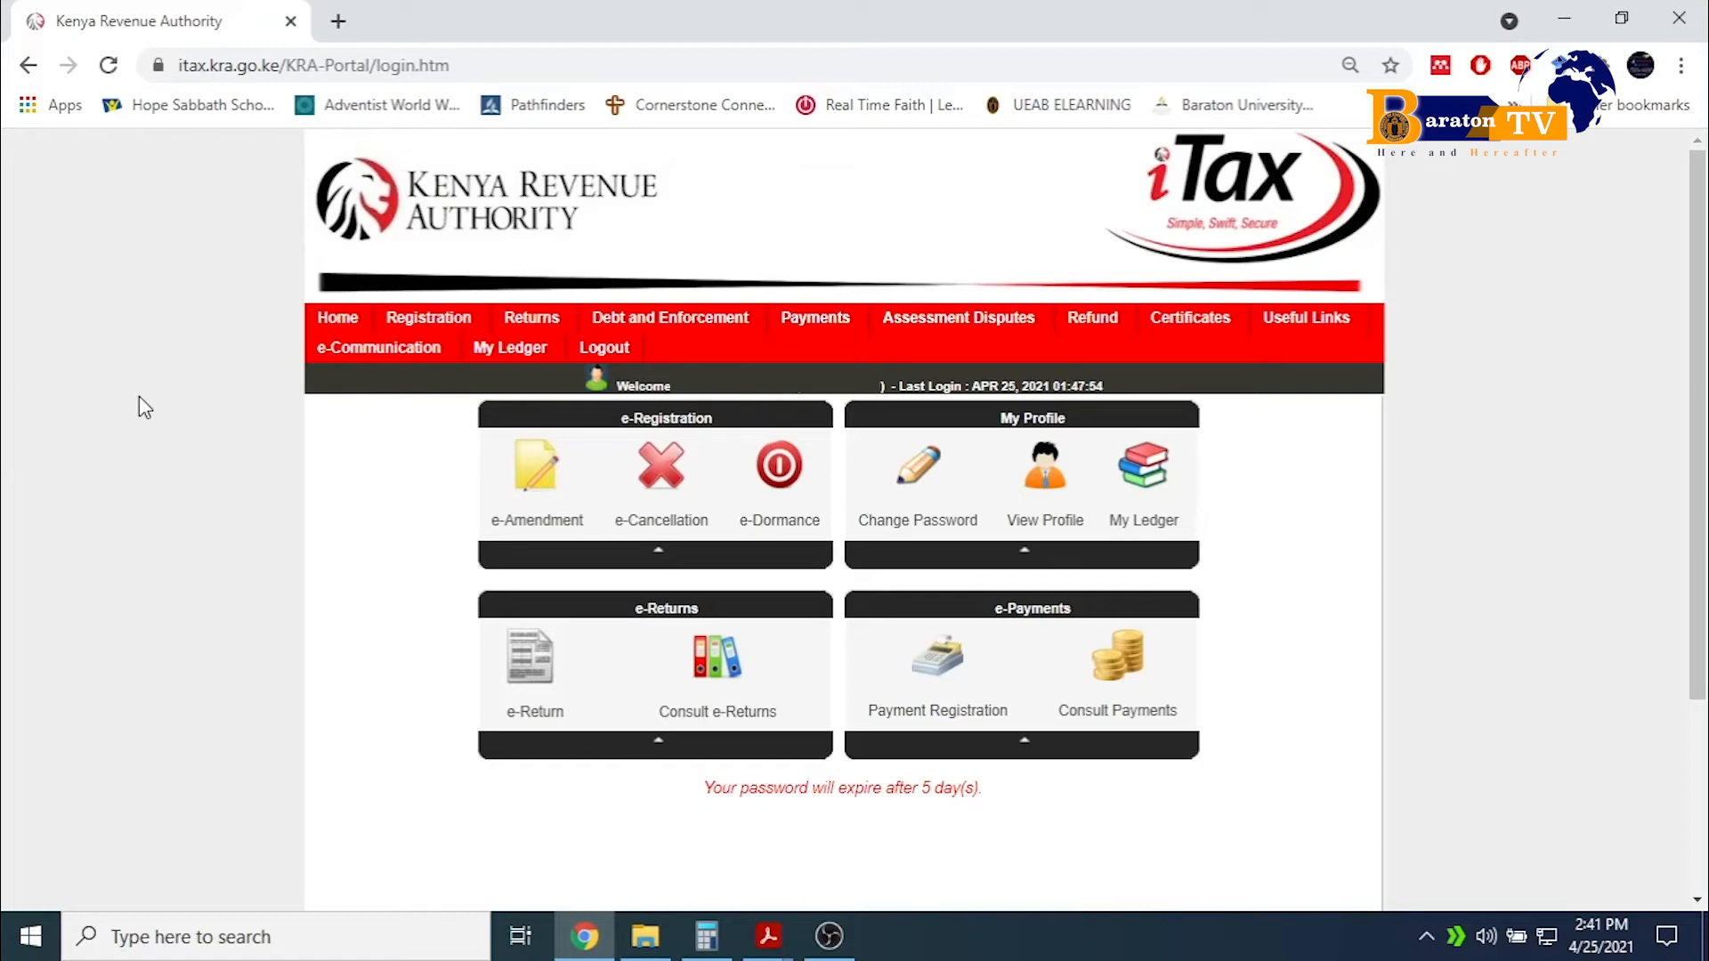
Start an ITR for Employment Income Only with the return period from 01/01/2020 and Yes for employment income, and continue to the form.
{"action": "mouse_move", "coordinate": [537, 332]}
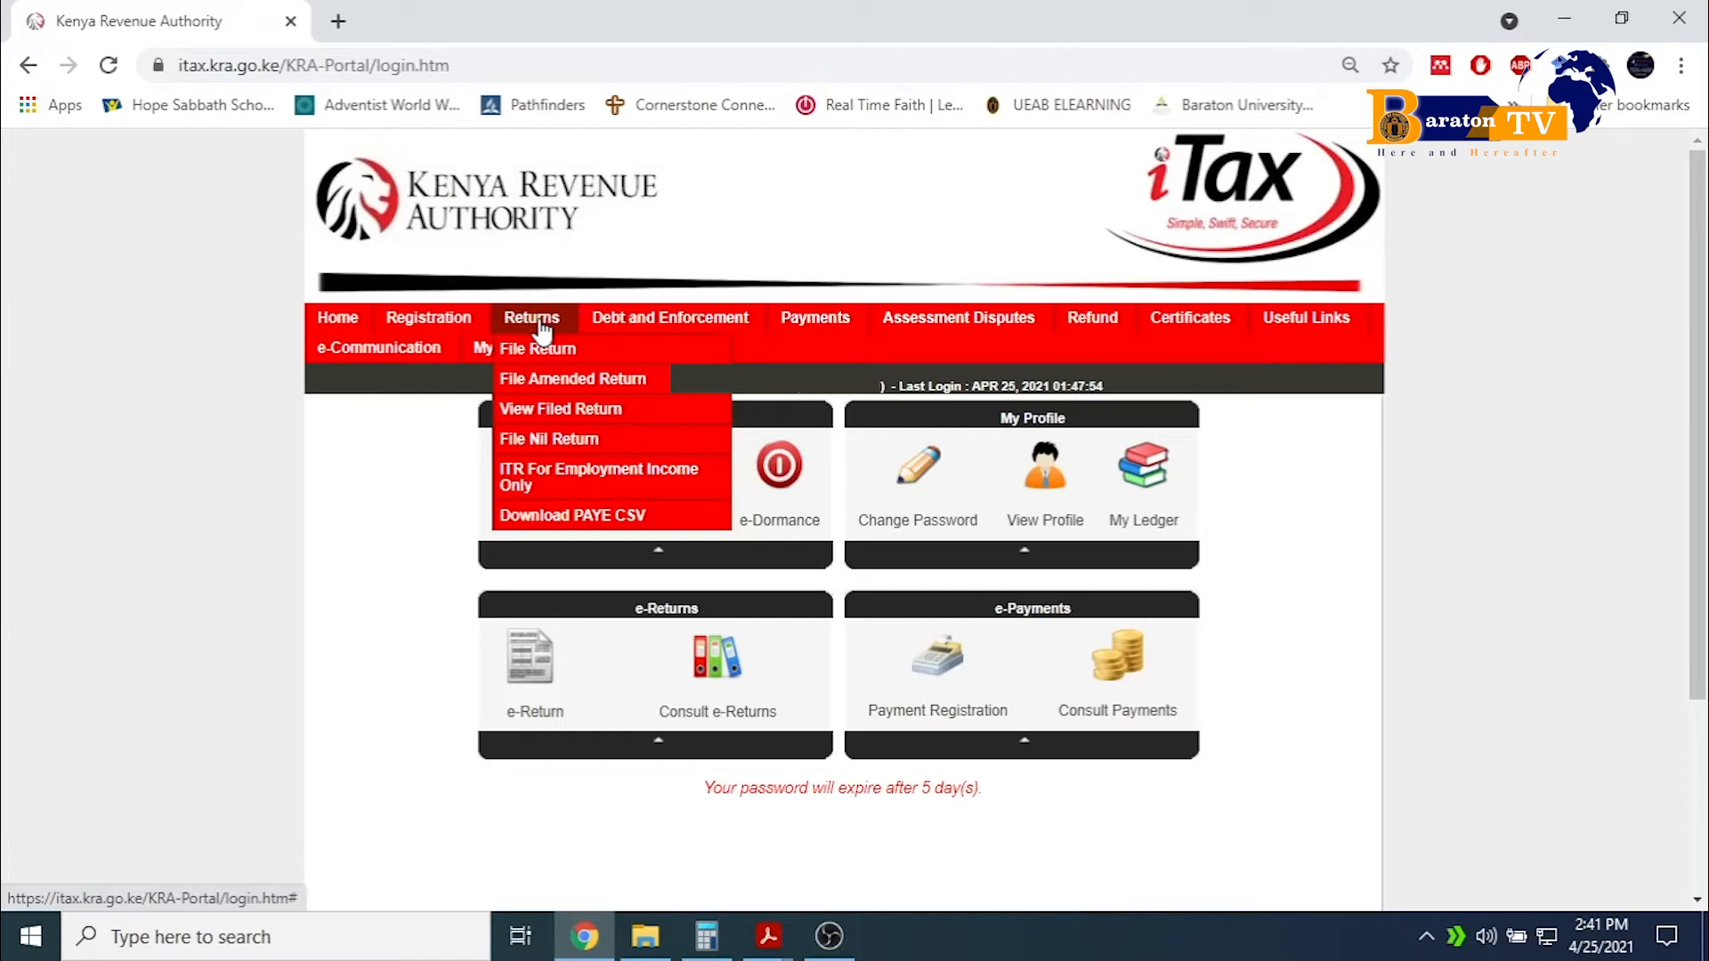
{"action": "left_click", "coordinate": [553, 480]}
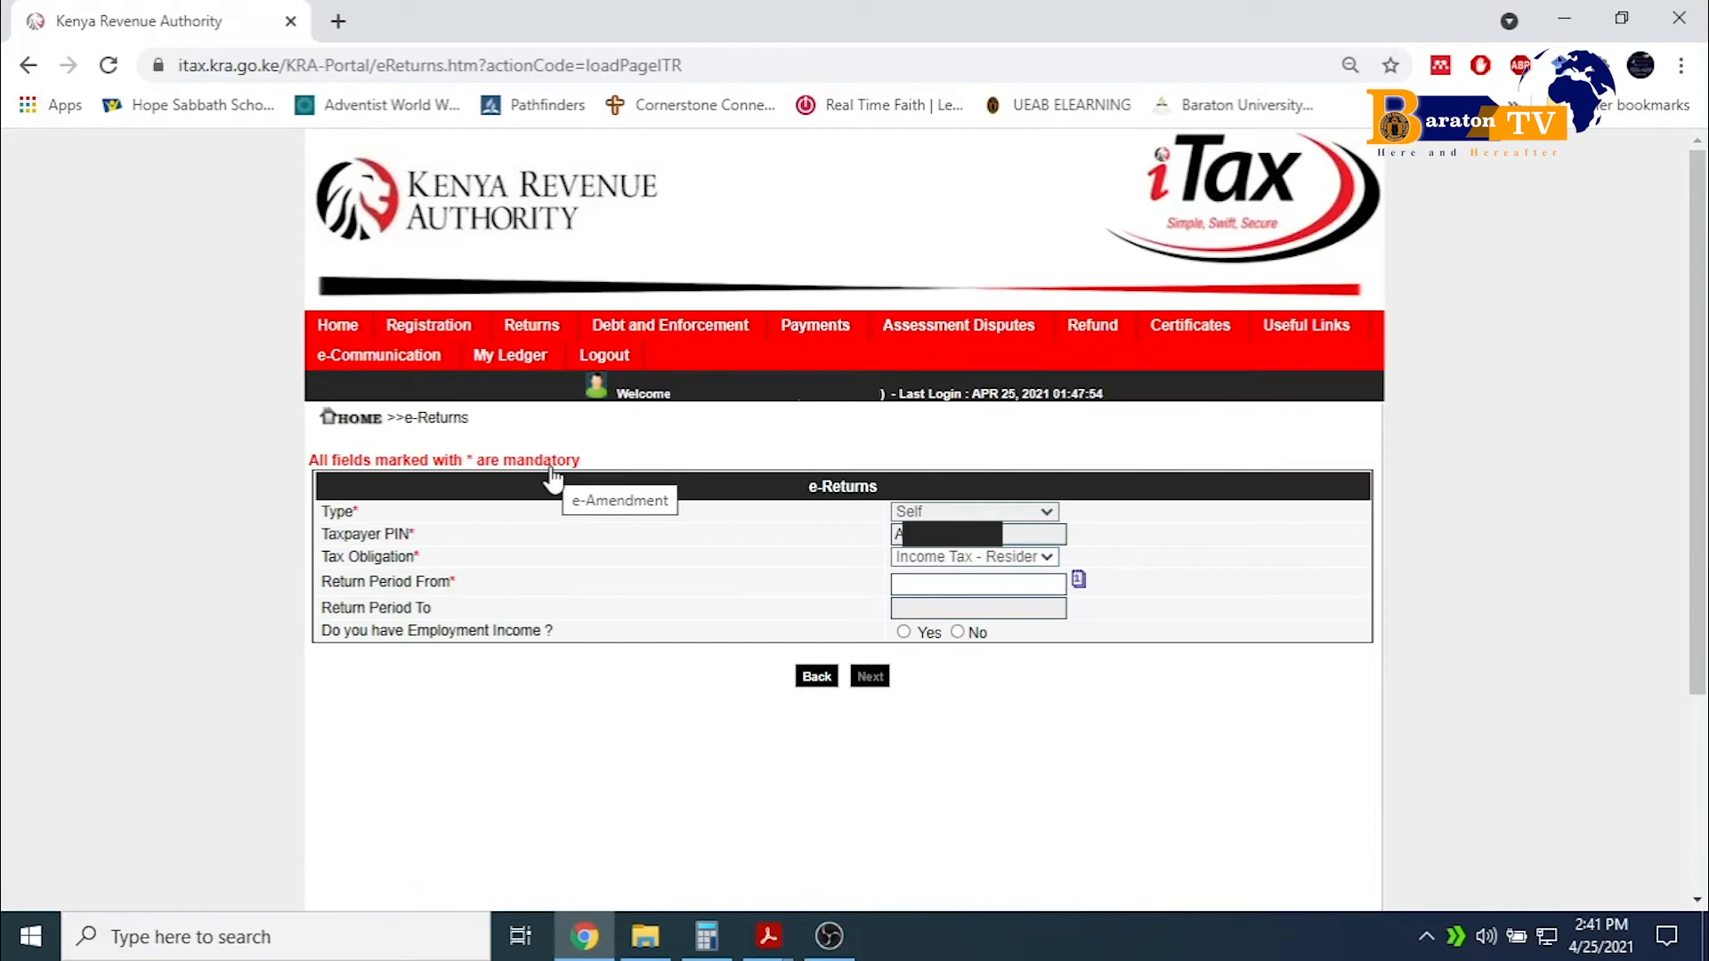
{"action": "left_click", "coordinate": [945, 582]}
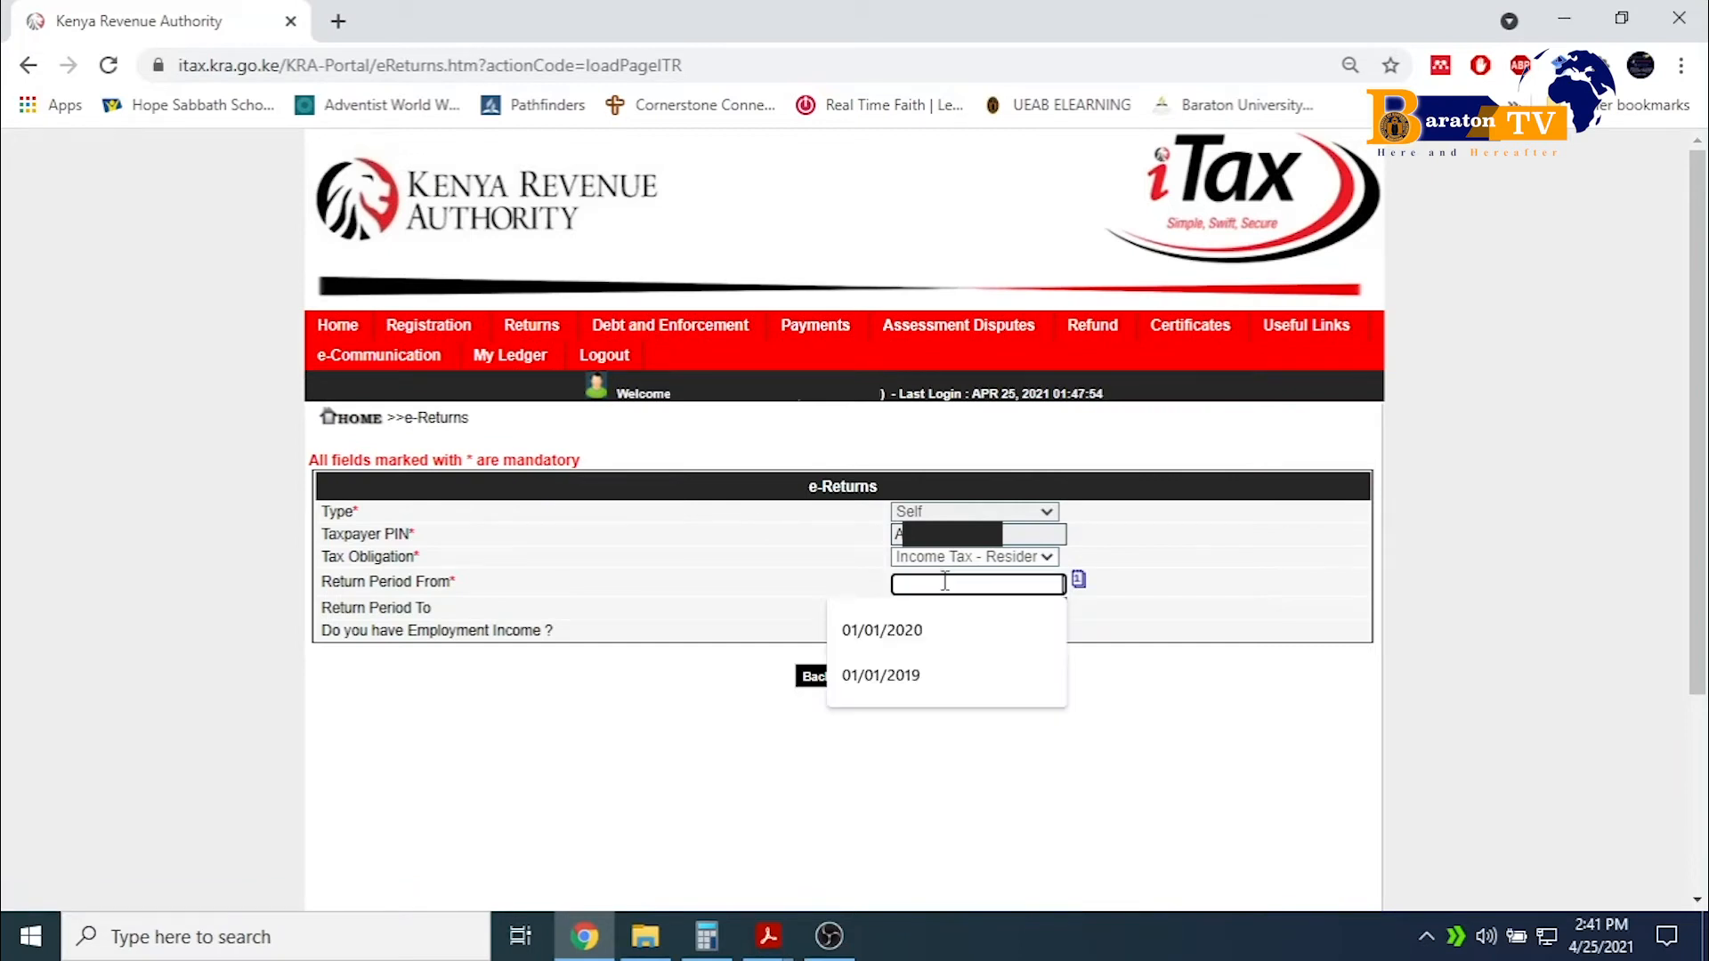
{"action": "type", "text": "0"}
{"action": "type", "text": "01/2020"}
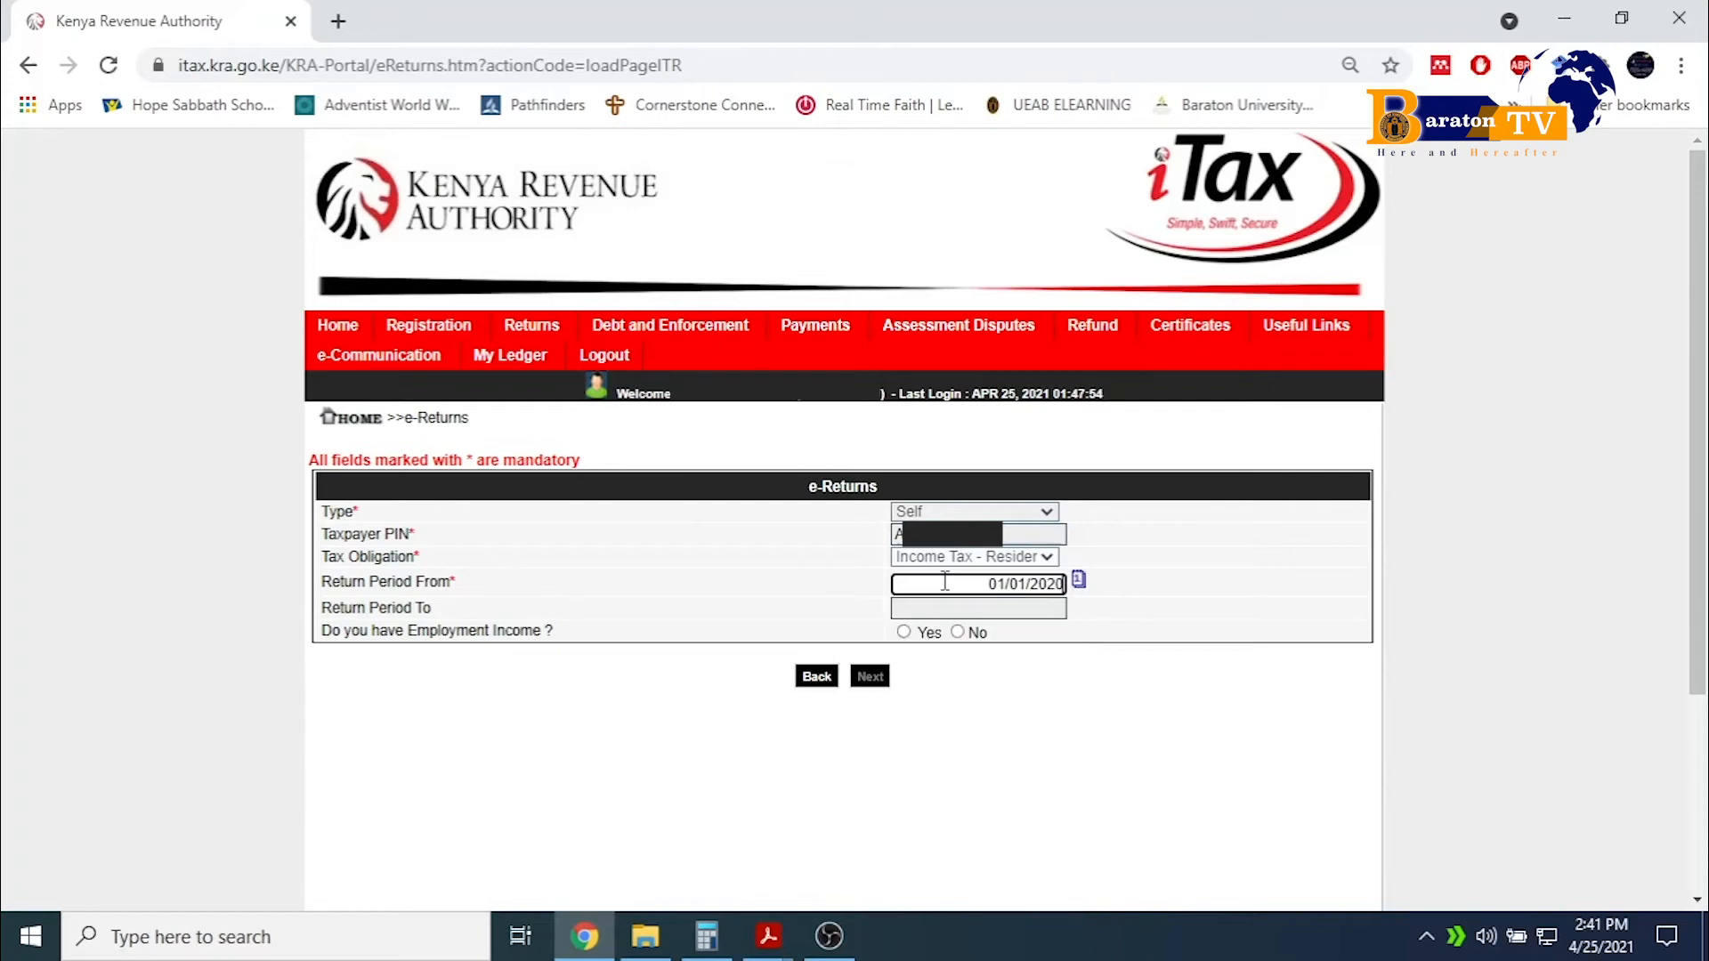
{"action": "left_click", "coordinate": [1198, 561]}
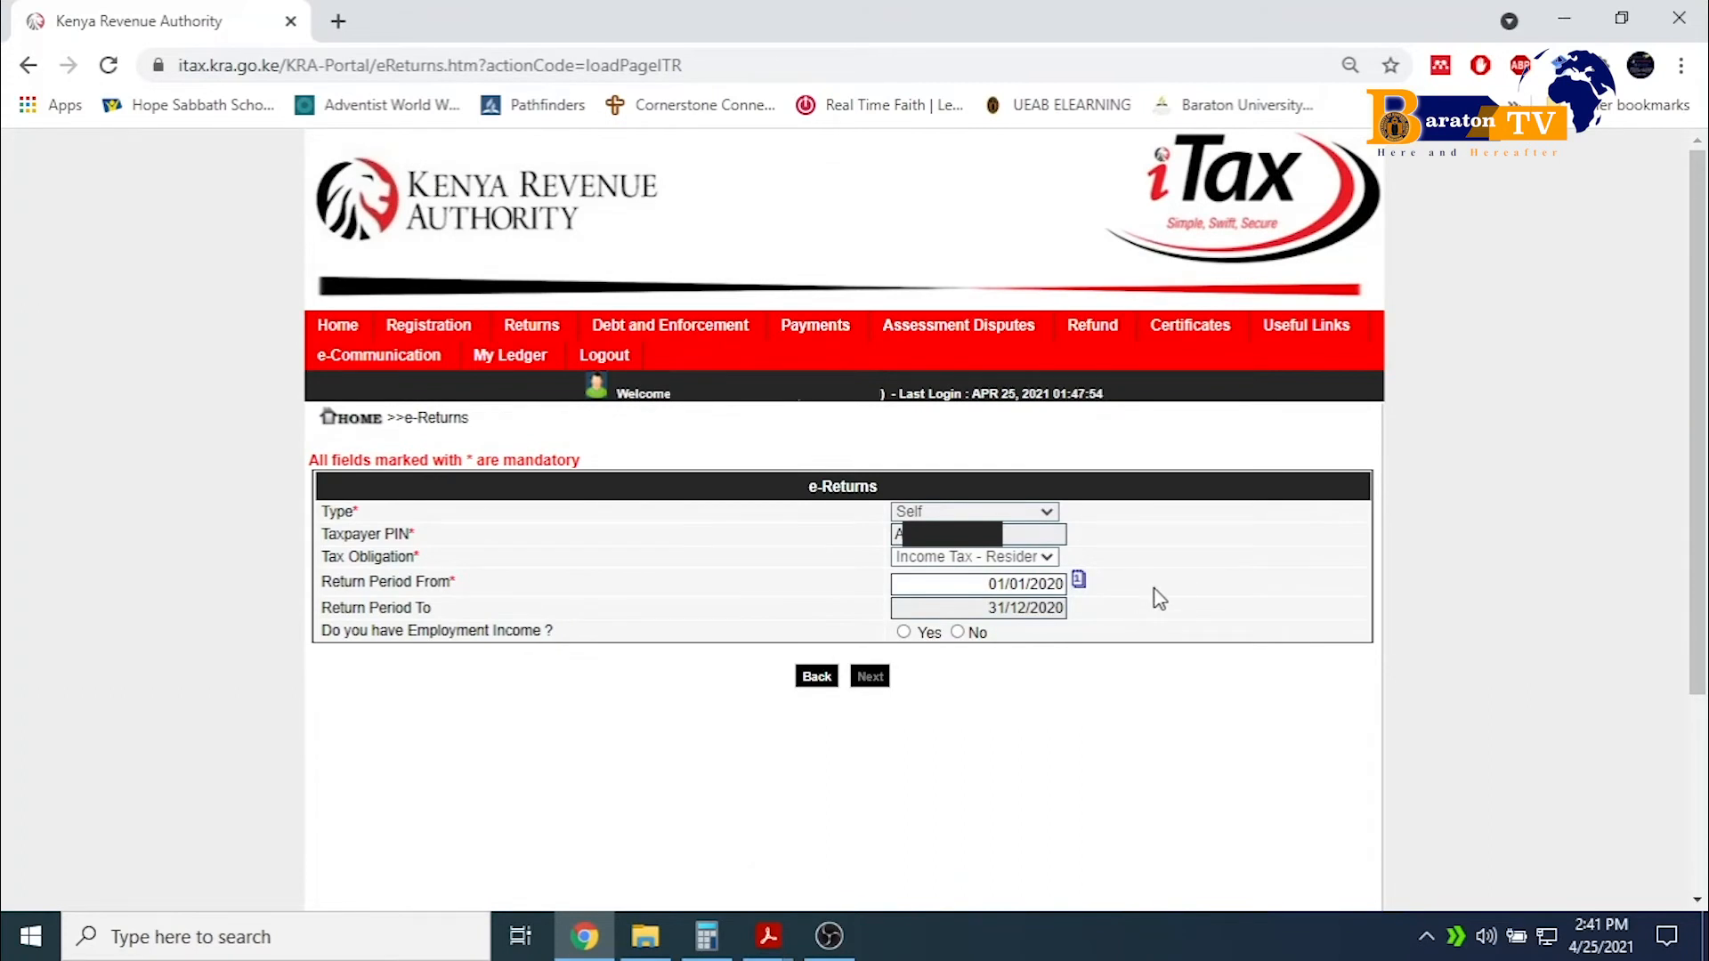
{"action": "left_click", "coordinate": [903, 632]}
{"action": "left_click", "coordinate": [871, 678]}
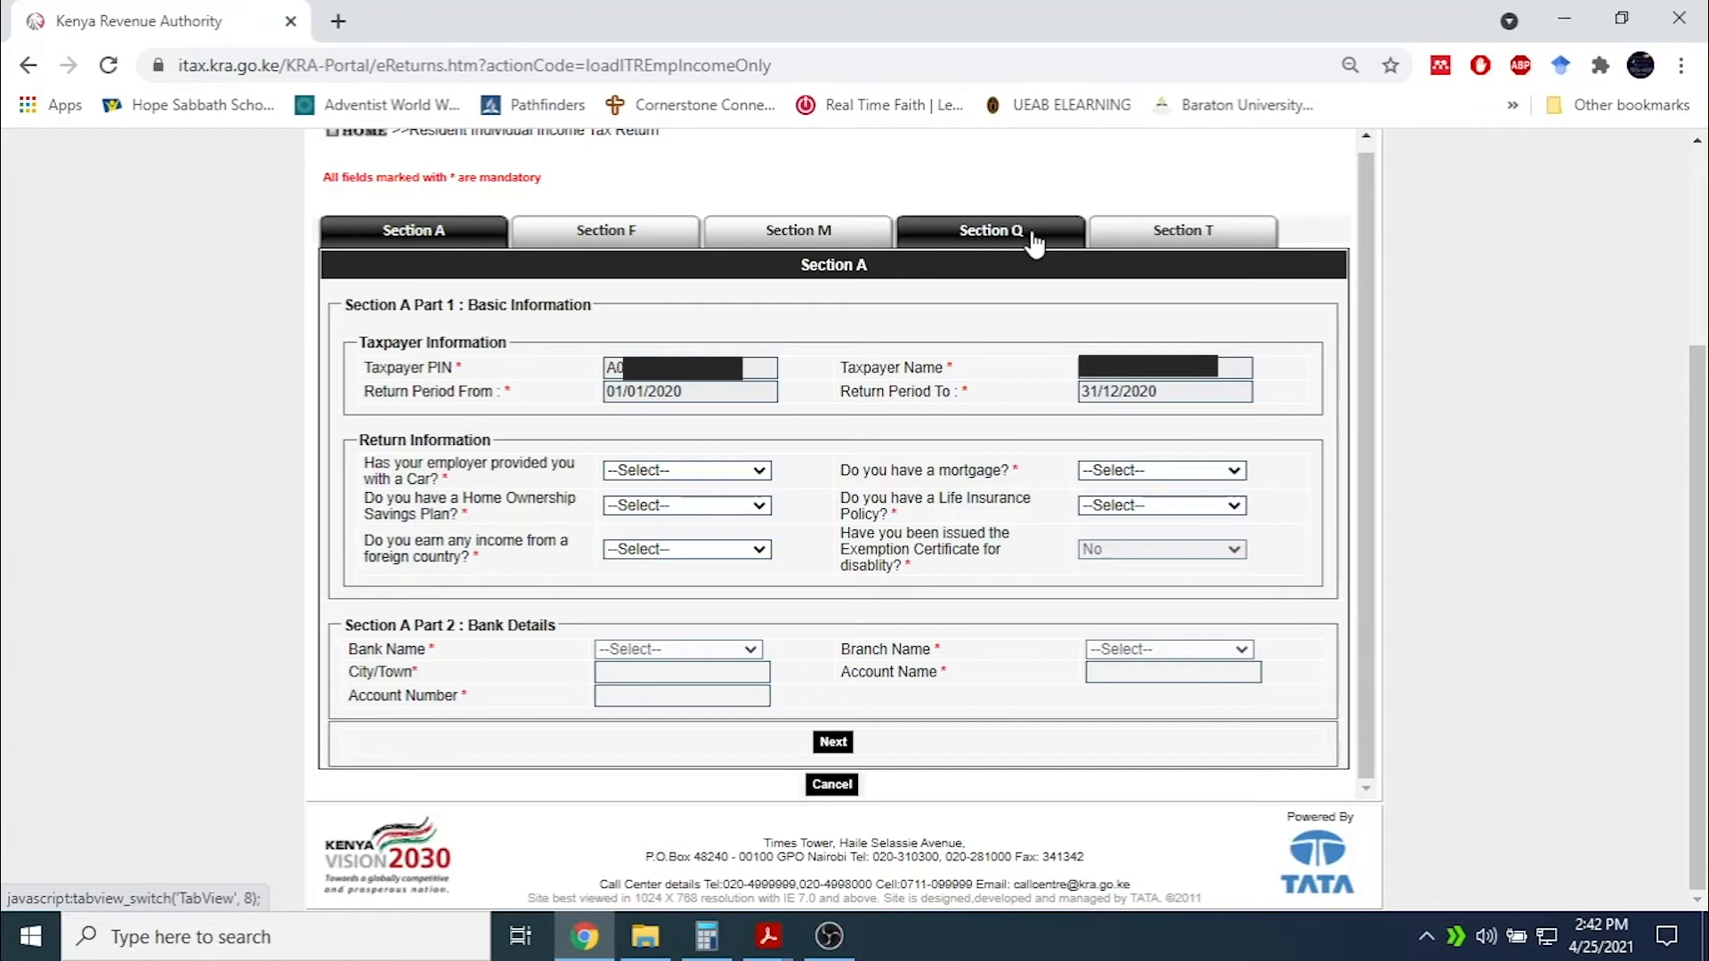
Compare the employer details and total employment income in Section F with the column D total on the P9 in Ordinary - 1.pdf.
{"action": "left_click", "coordinate": [608, 234]}
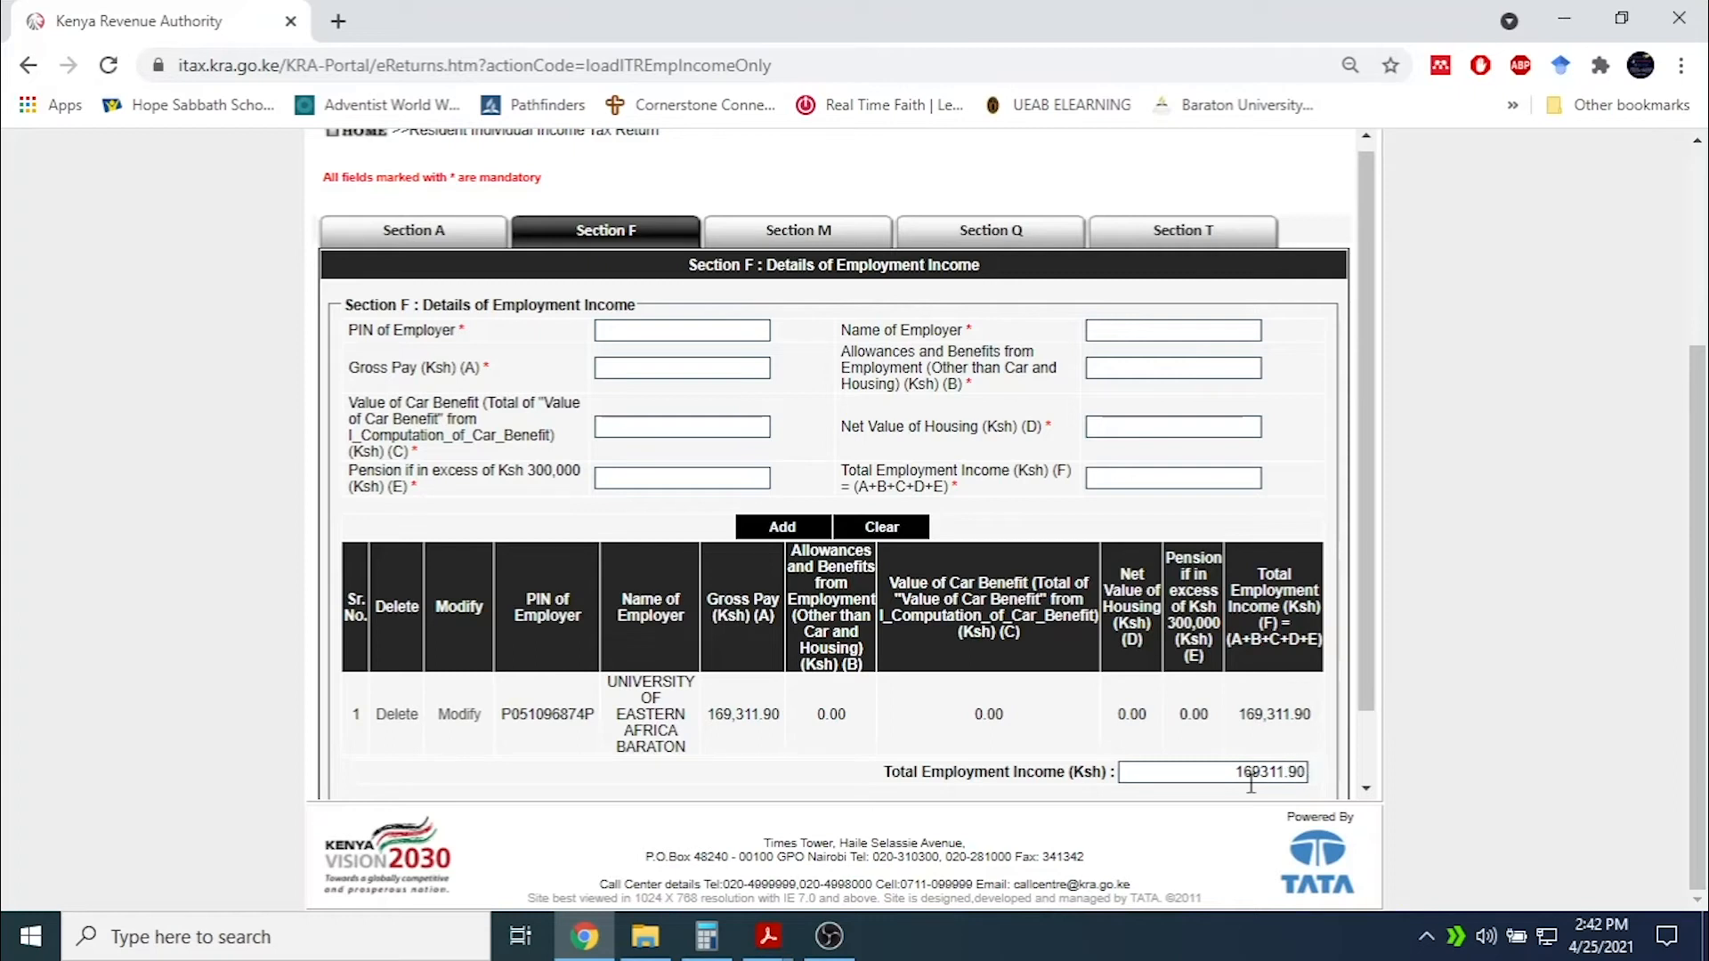
{"action": "left_click", "coordinate": [763, 949]}
{"action": "left_click", "coordinate": [496, 832]}
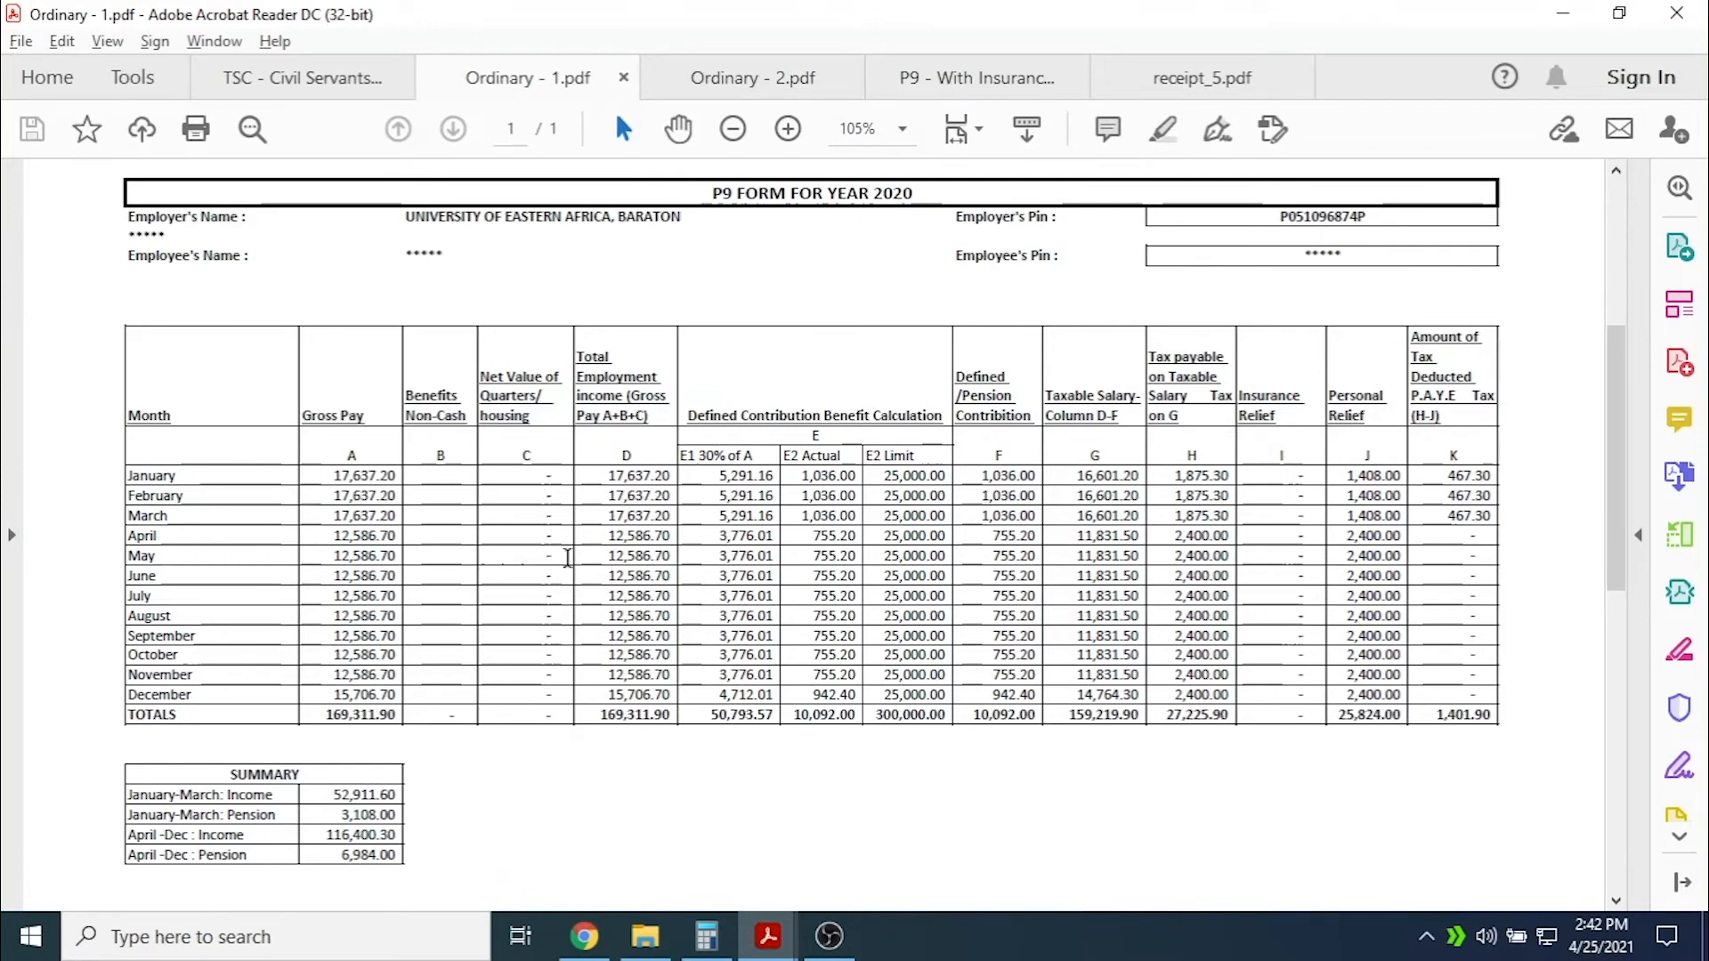
{"action": "left_click_drag", "start_coordinate": [599, 715], "coordinate": [676, 712]}
{"action": "left_click", "coordinate": [630, 794]}
{"action": "key", "text": "alt+Tab"}
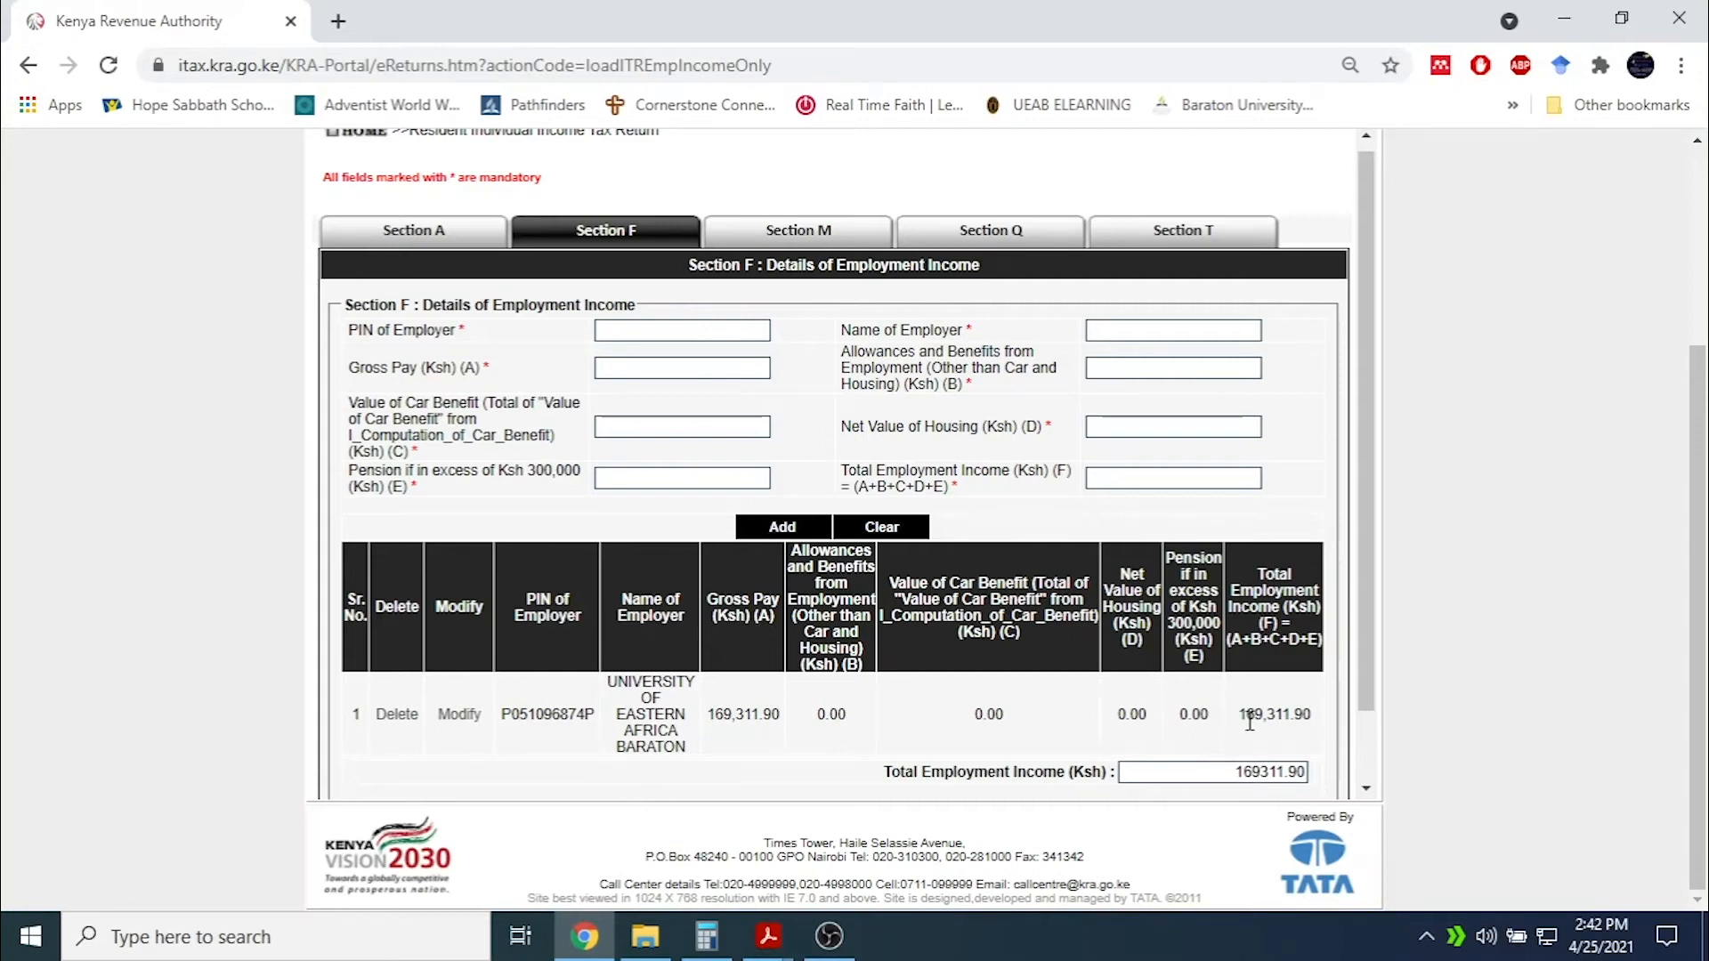
{"action": "key", "text": "alt+Tab"}
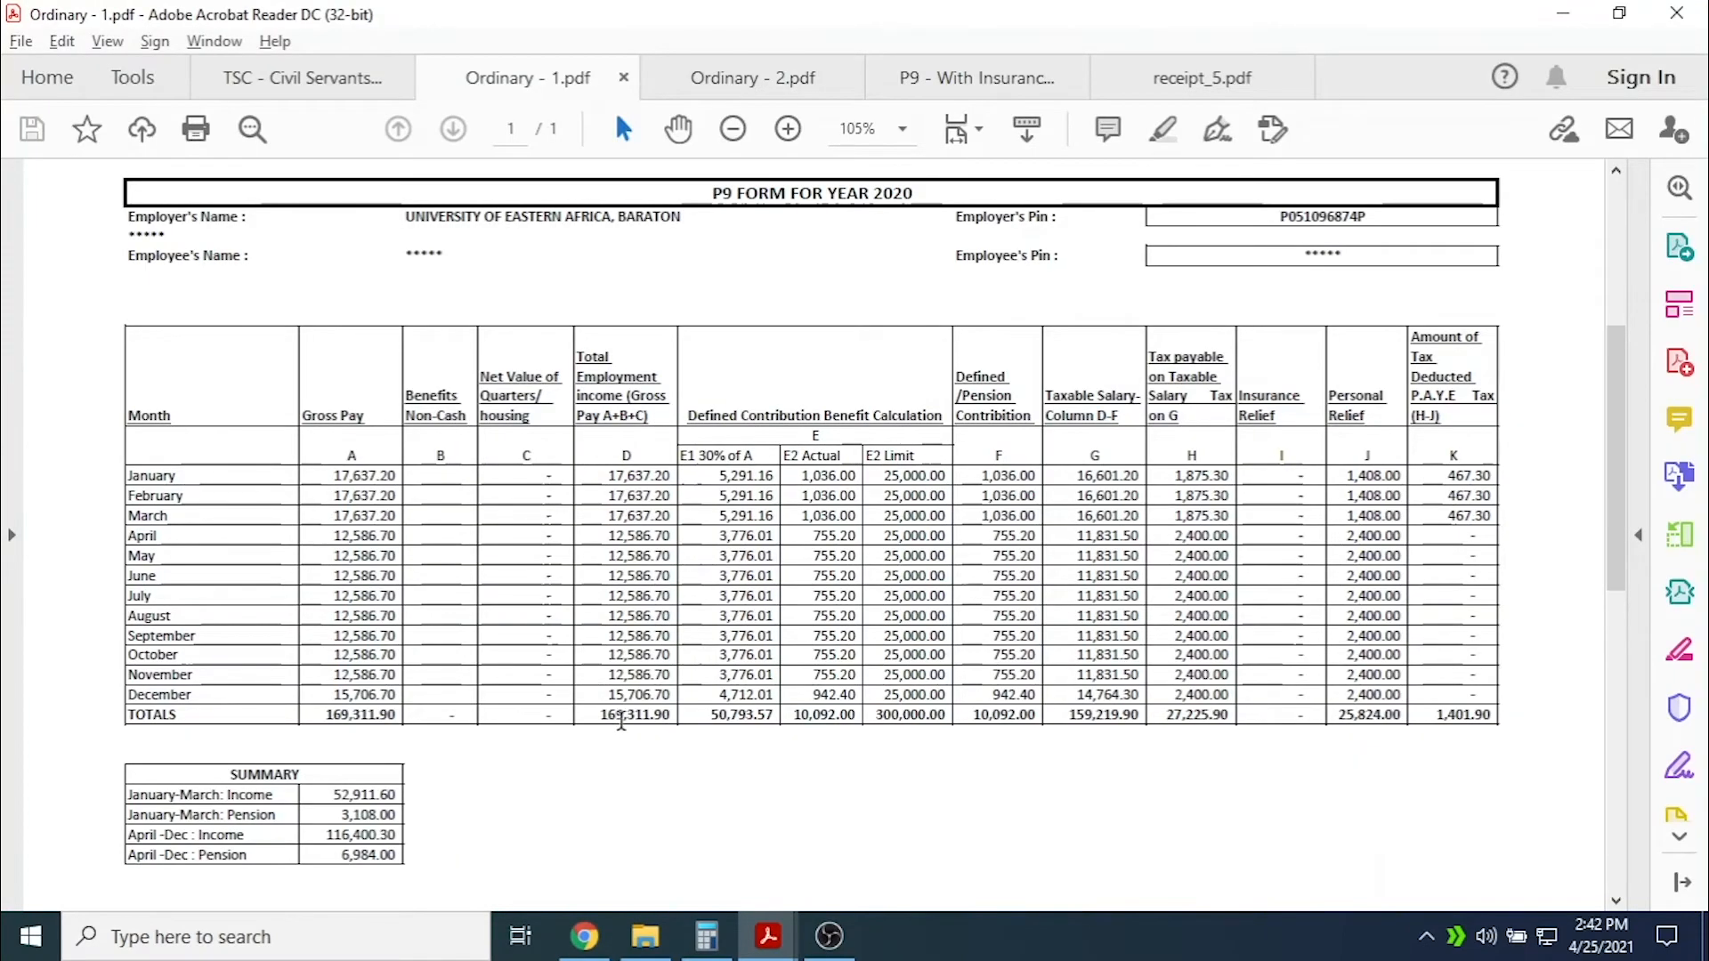
{"action": "left_click_drag", "start_coordinate": [672, 717], "coordinate": [597, 719]}
{"action": "left_click", "coordinate": [628, 722]}
{"action": "key", "text": "alt+Tab"}
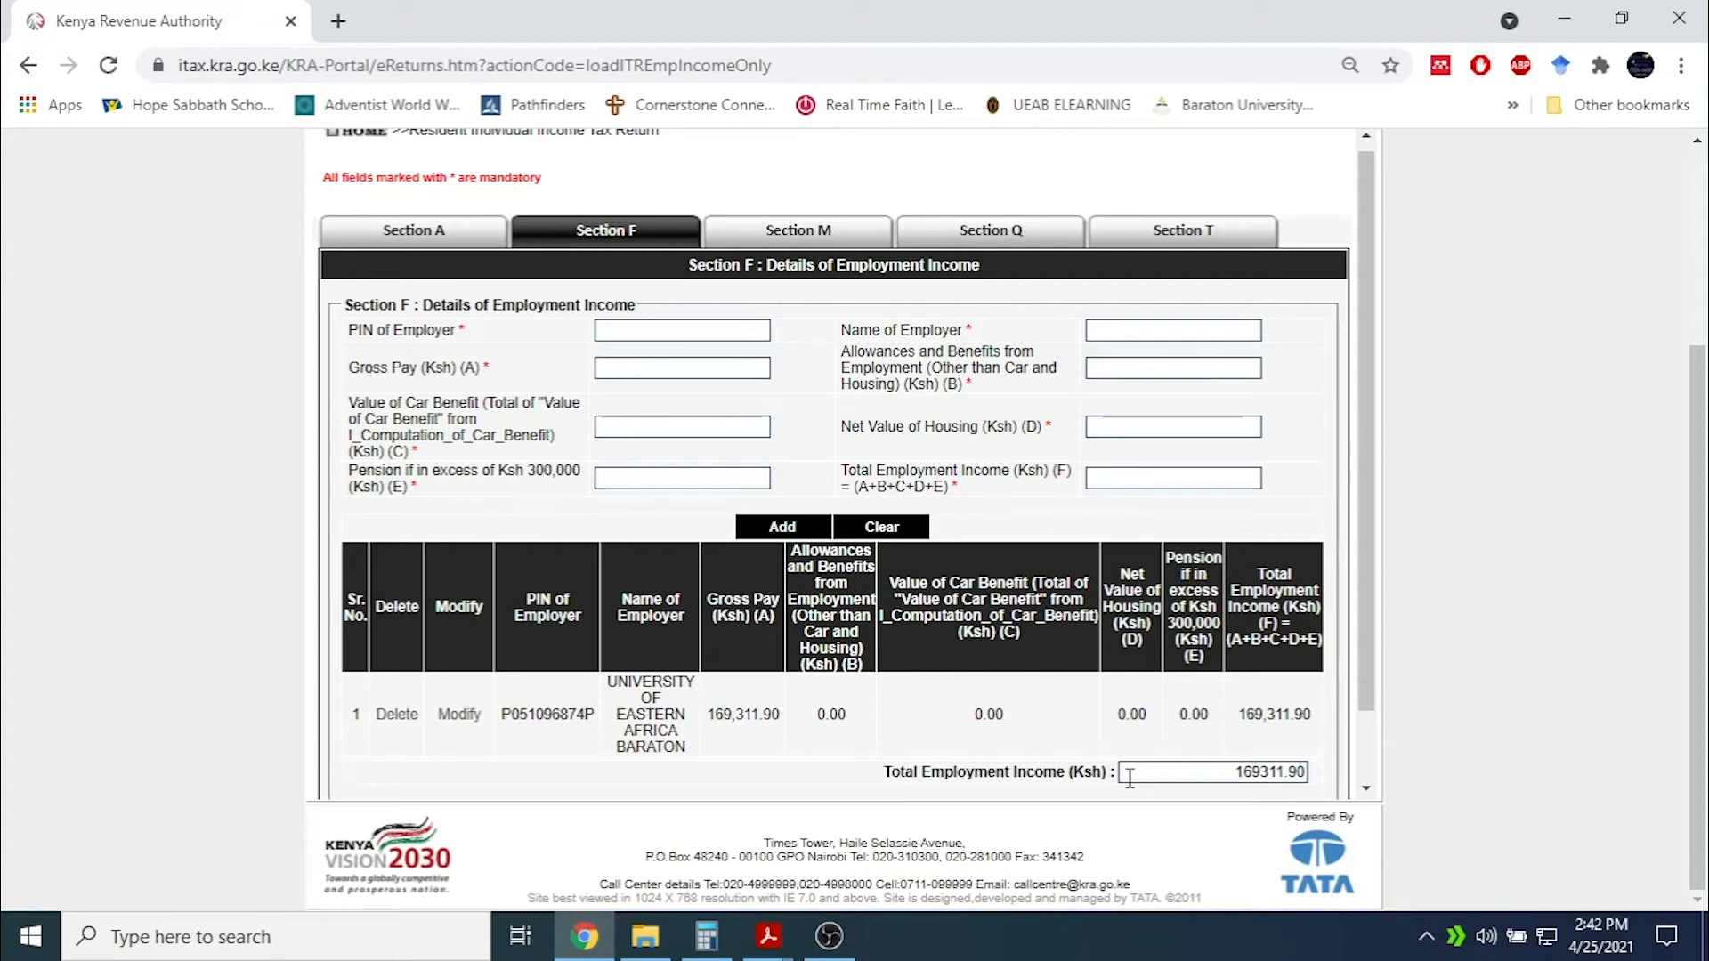
{"action": "key", "text": "alt+Tab"}
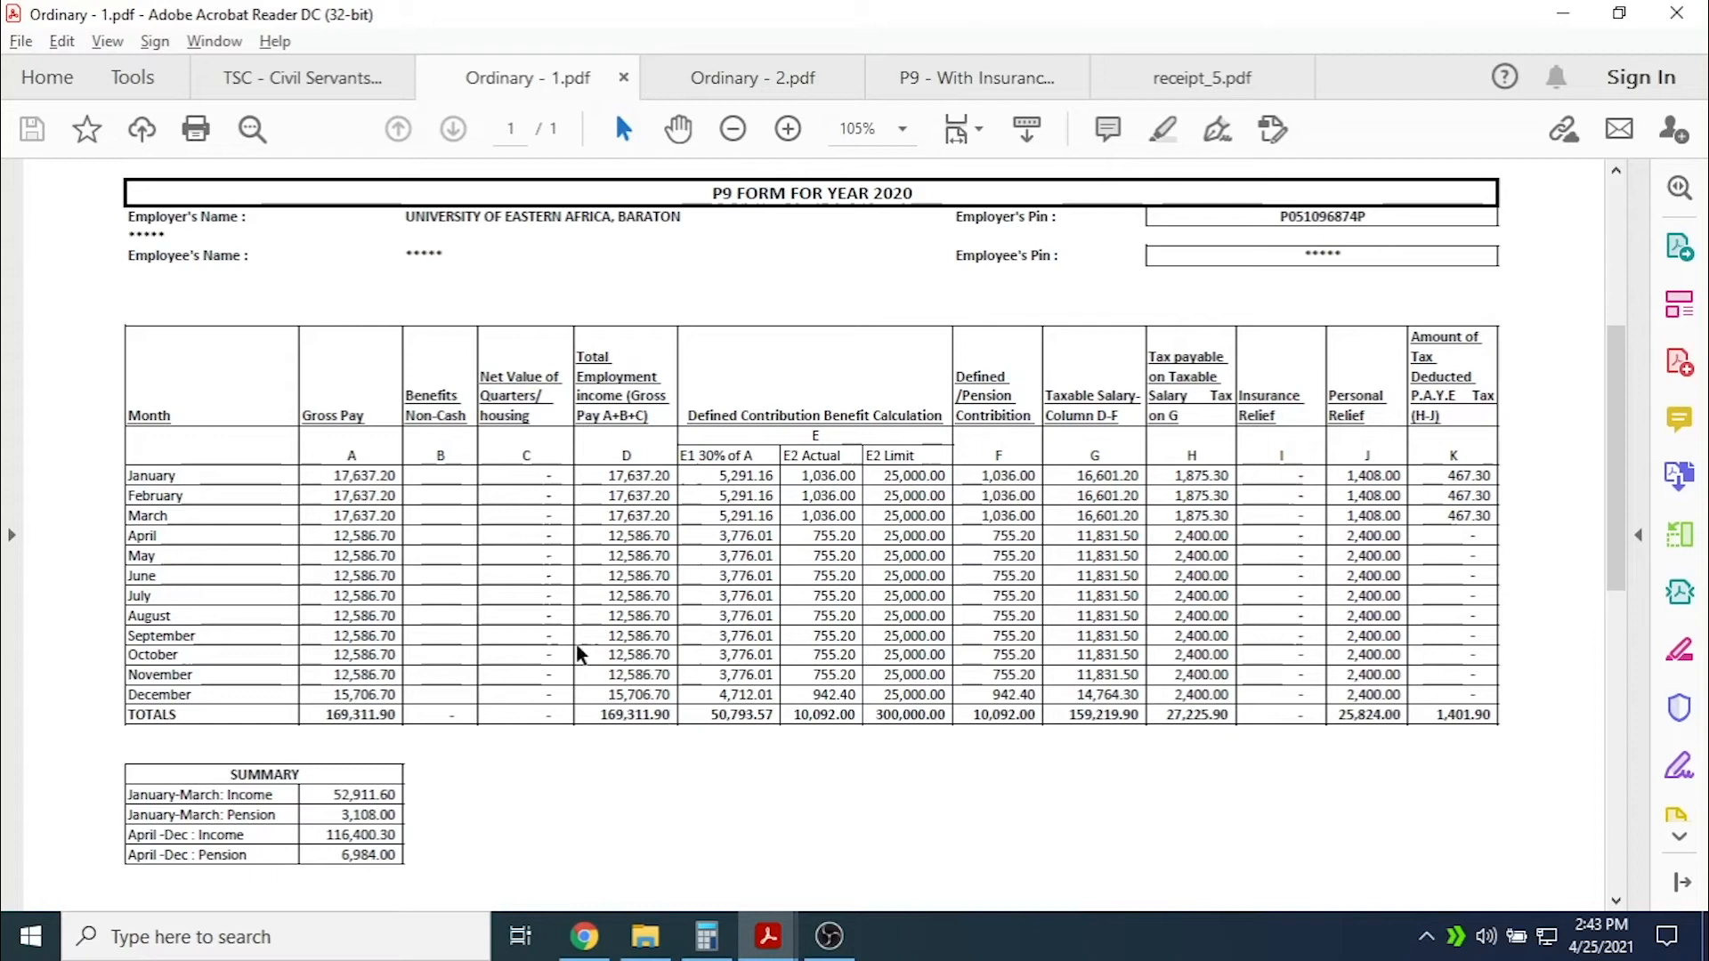
{"action": "left_click", "coordinate": [584, 935]}
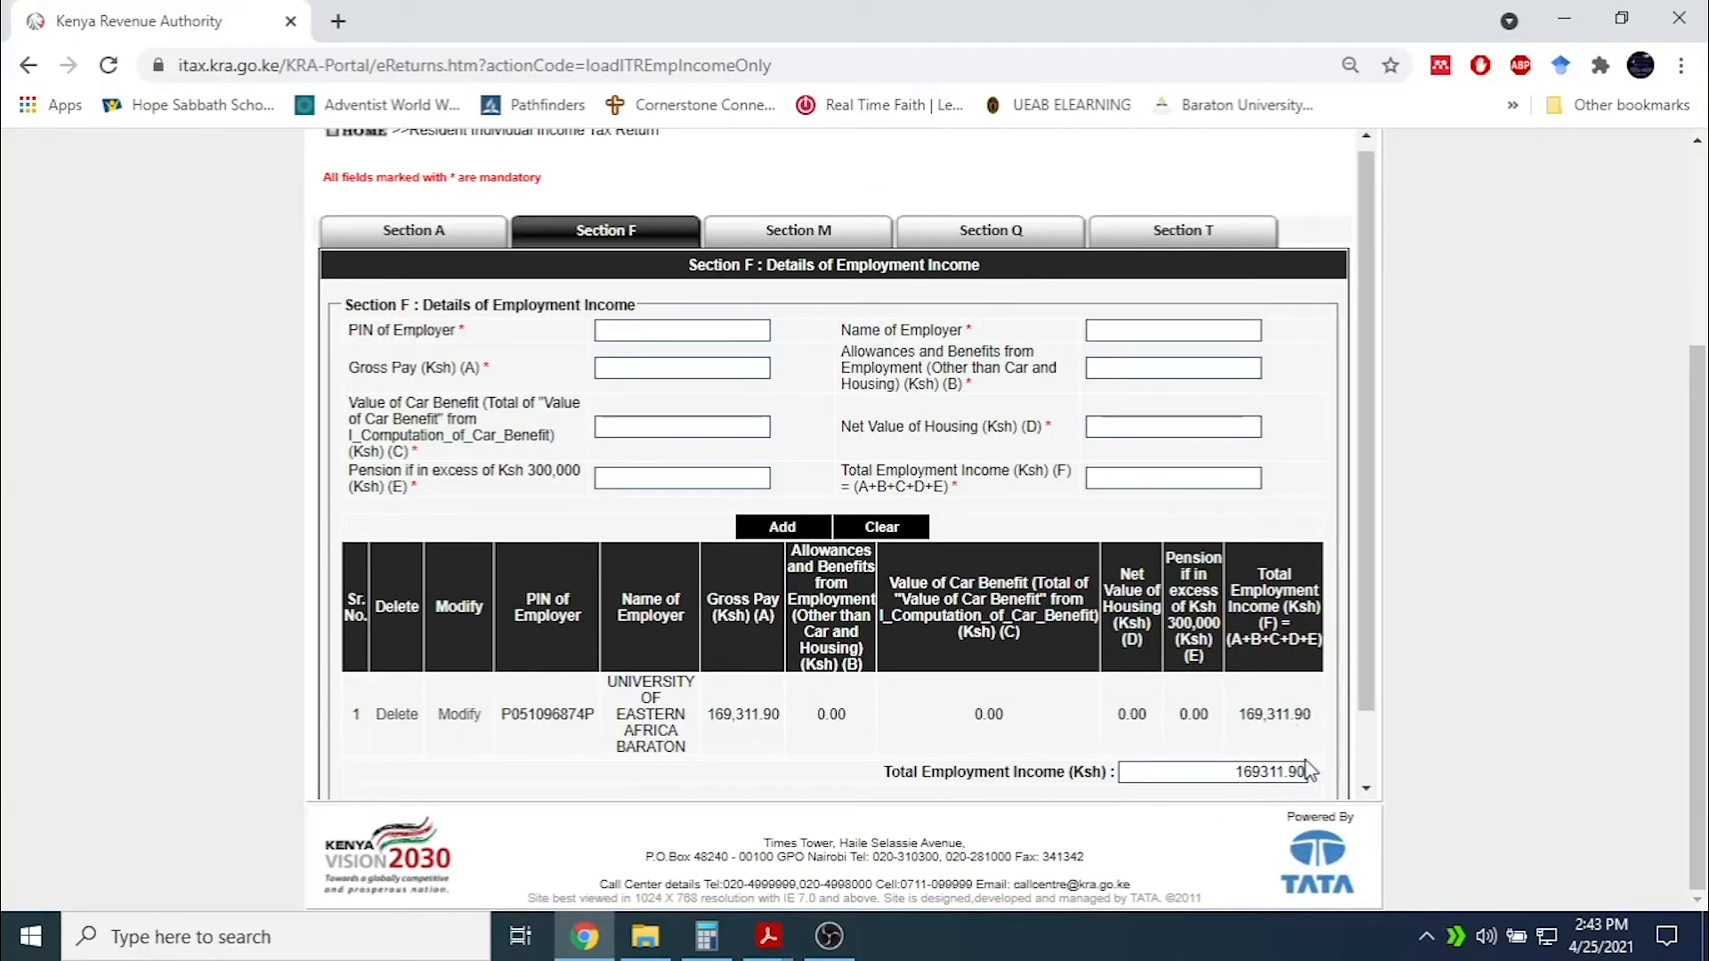
{"action": "key", "text": "alt+Tab"}
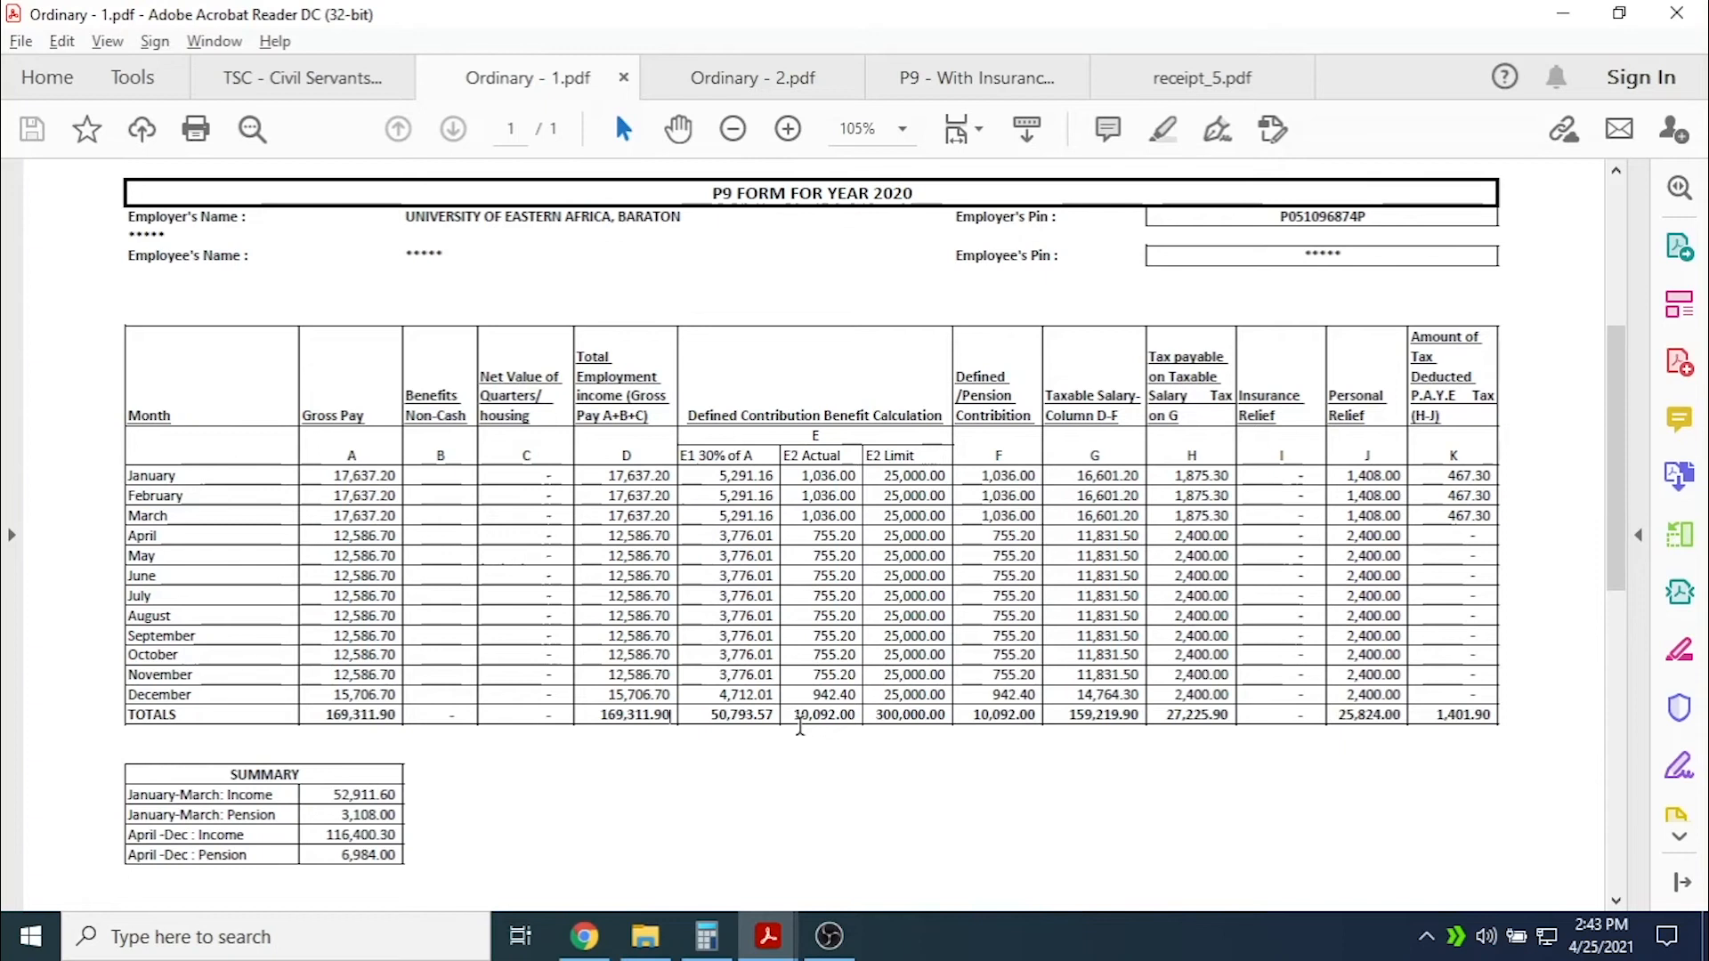
{"action": "key", "text": "alt+Tab"}
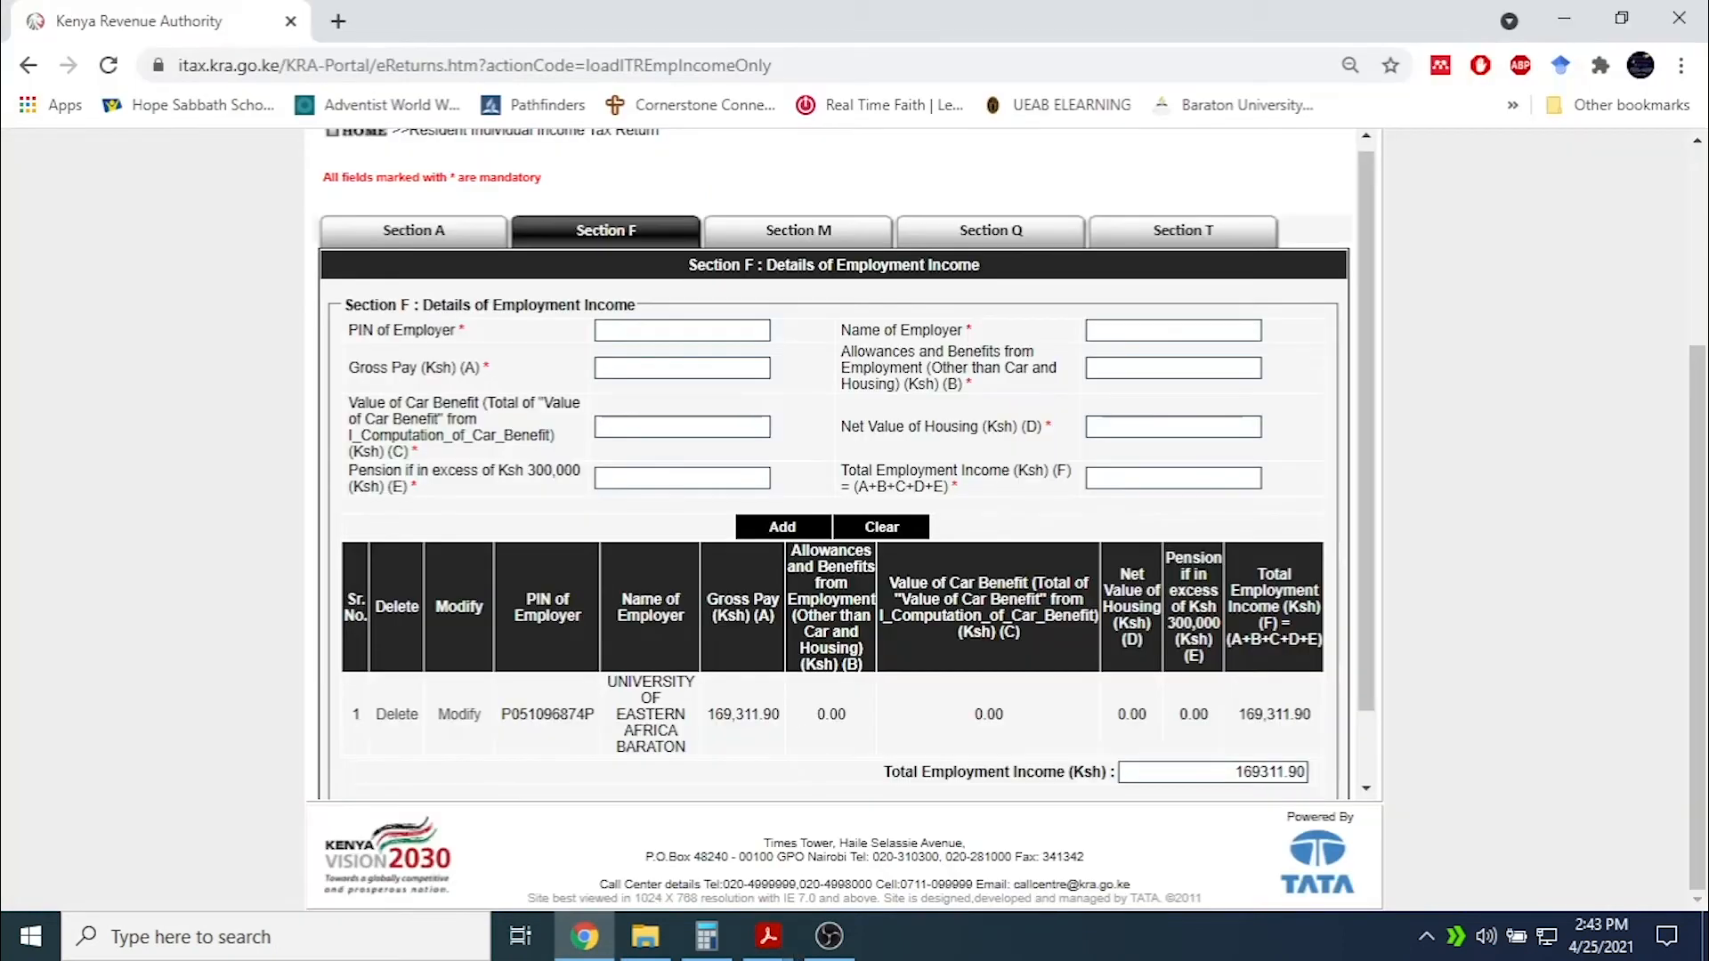
{"action": "key", "text": "alt+Tab"}
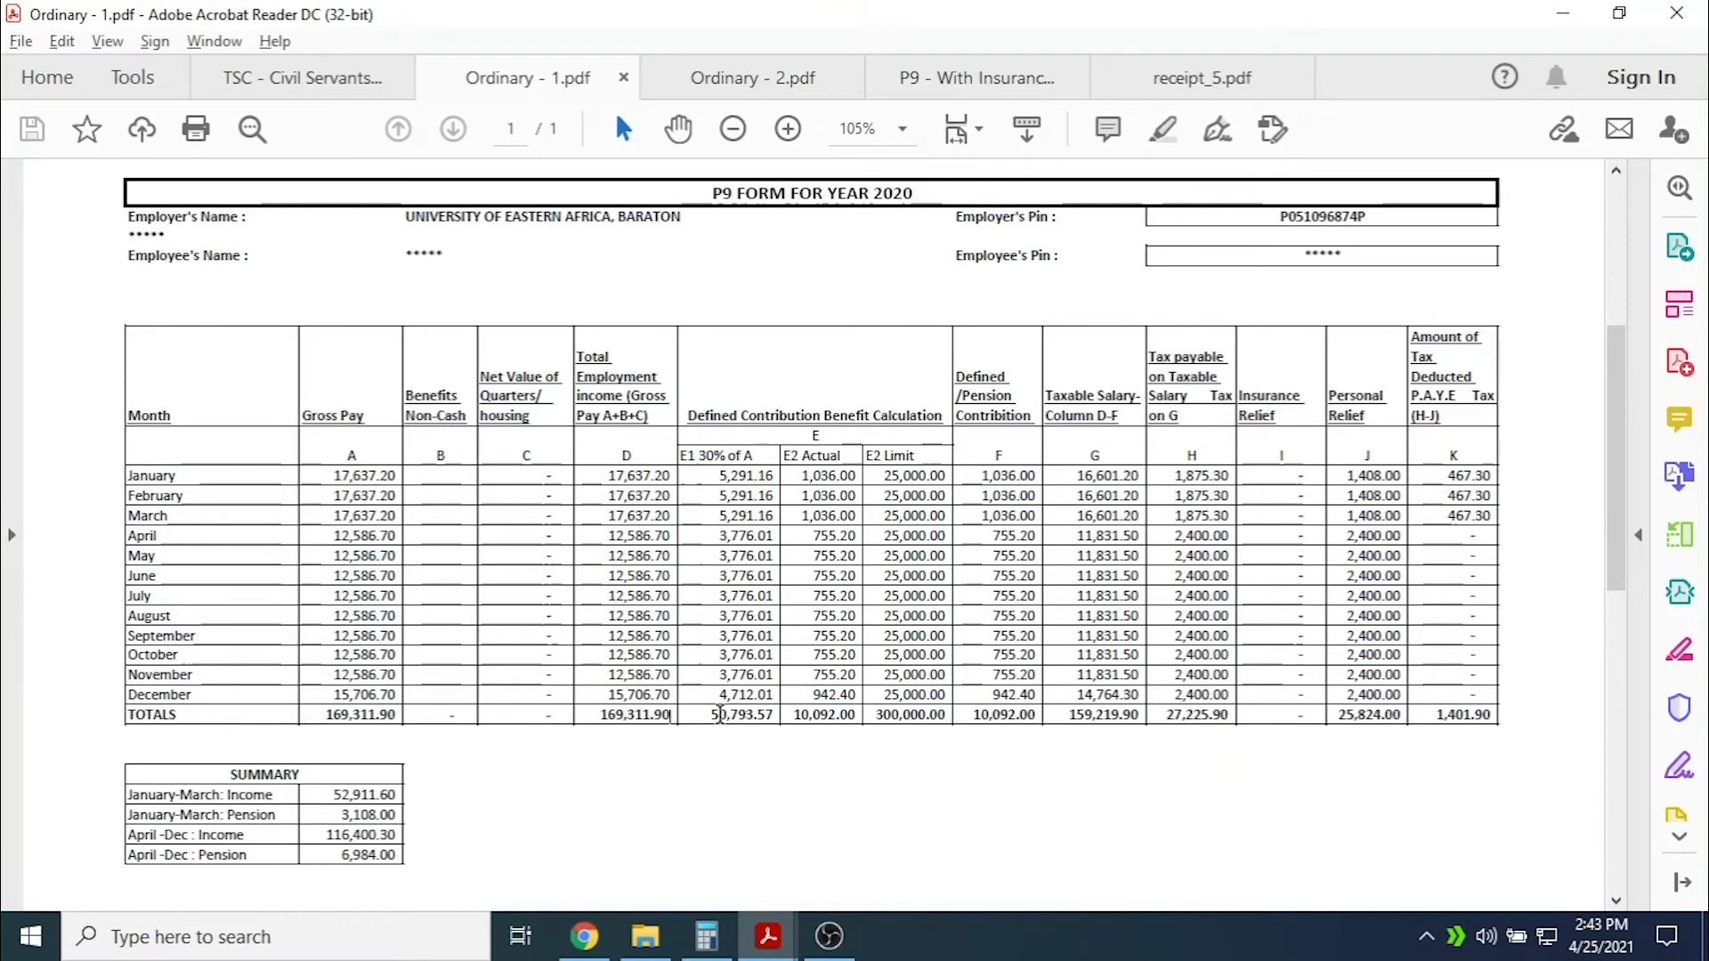
{"action": "key", "text": "alt+Tab"}
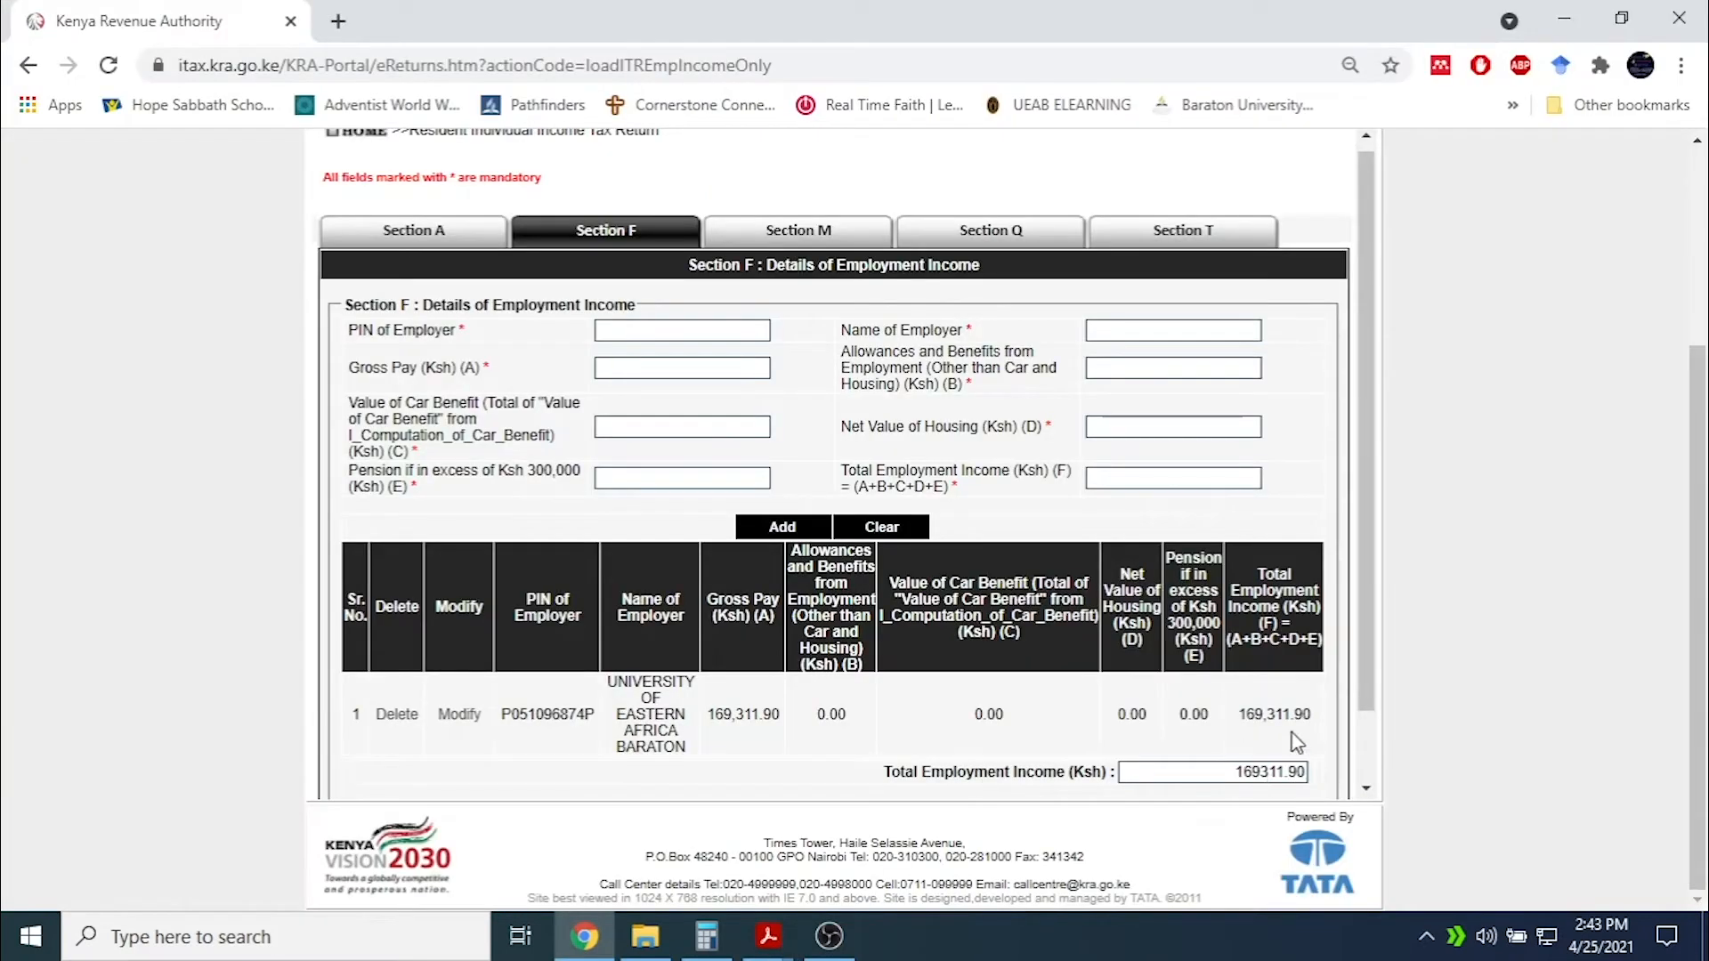
{"action": "key", "text": "alt+Tab"}
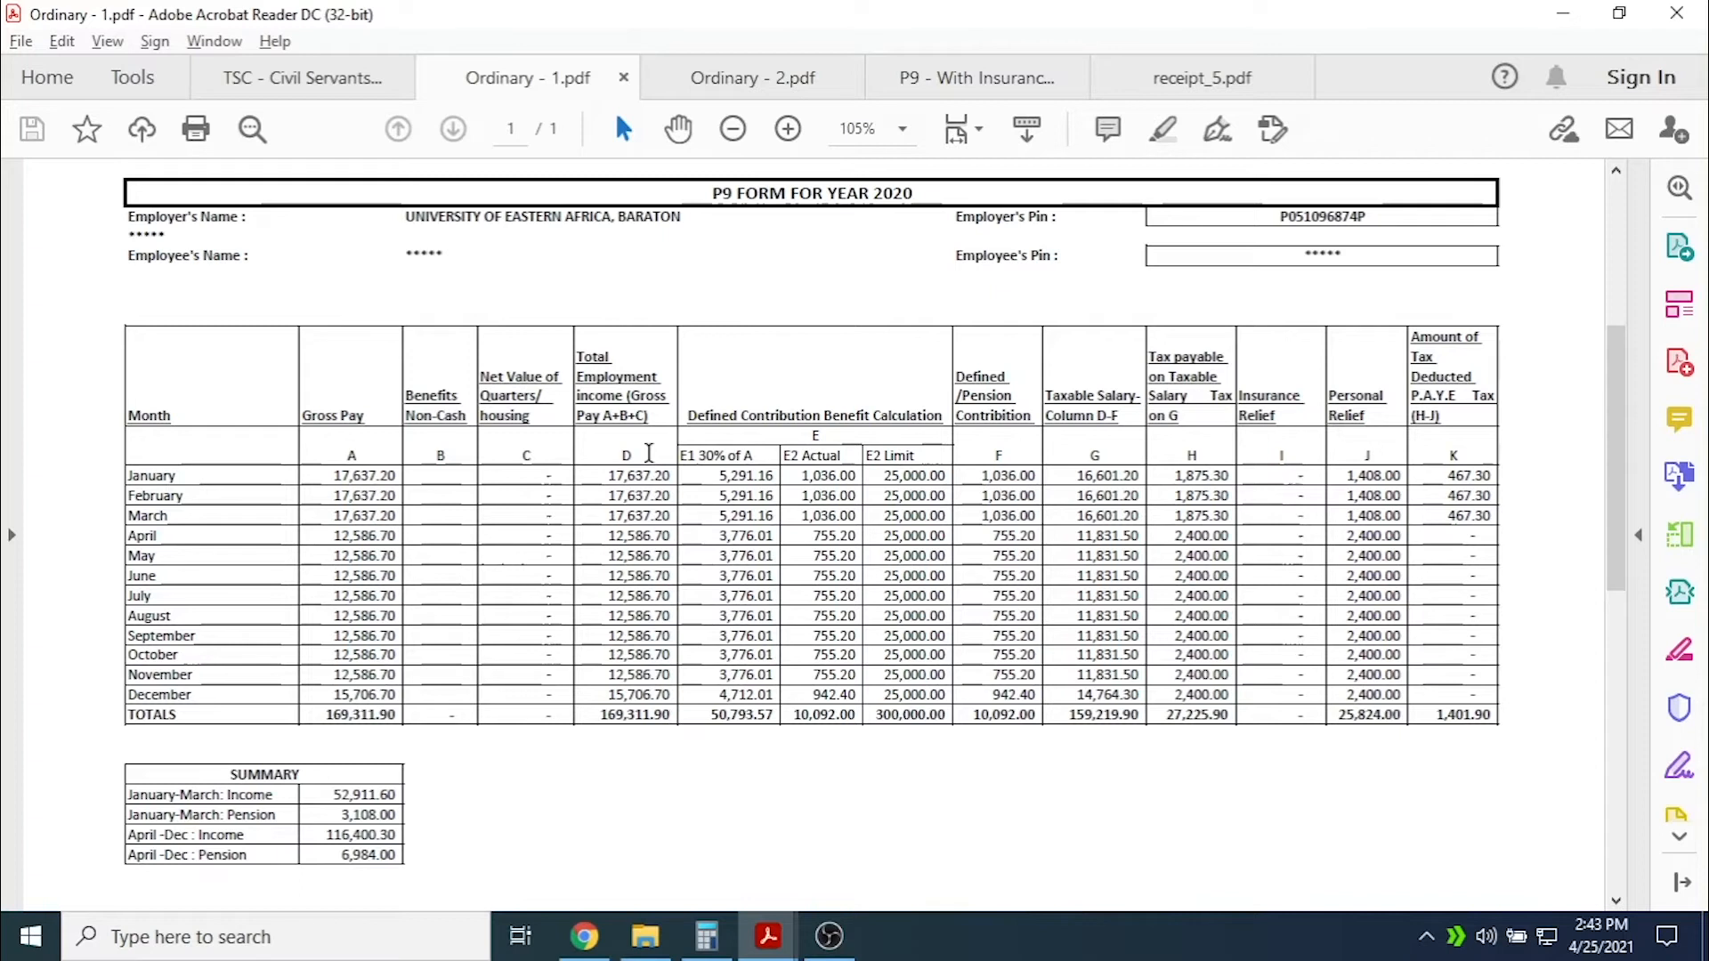
{"action": "key", "text": "alt+Tab"}
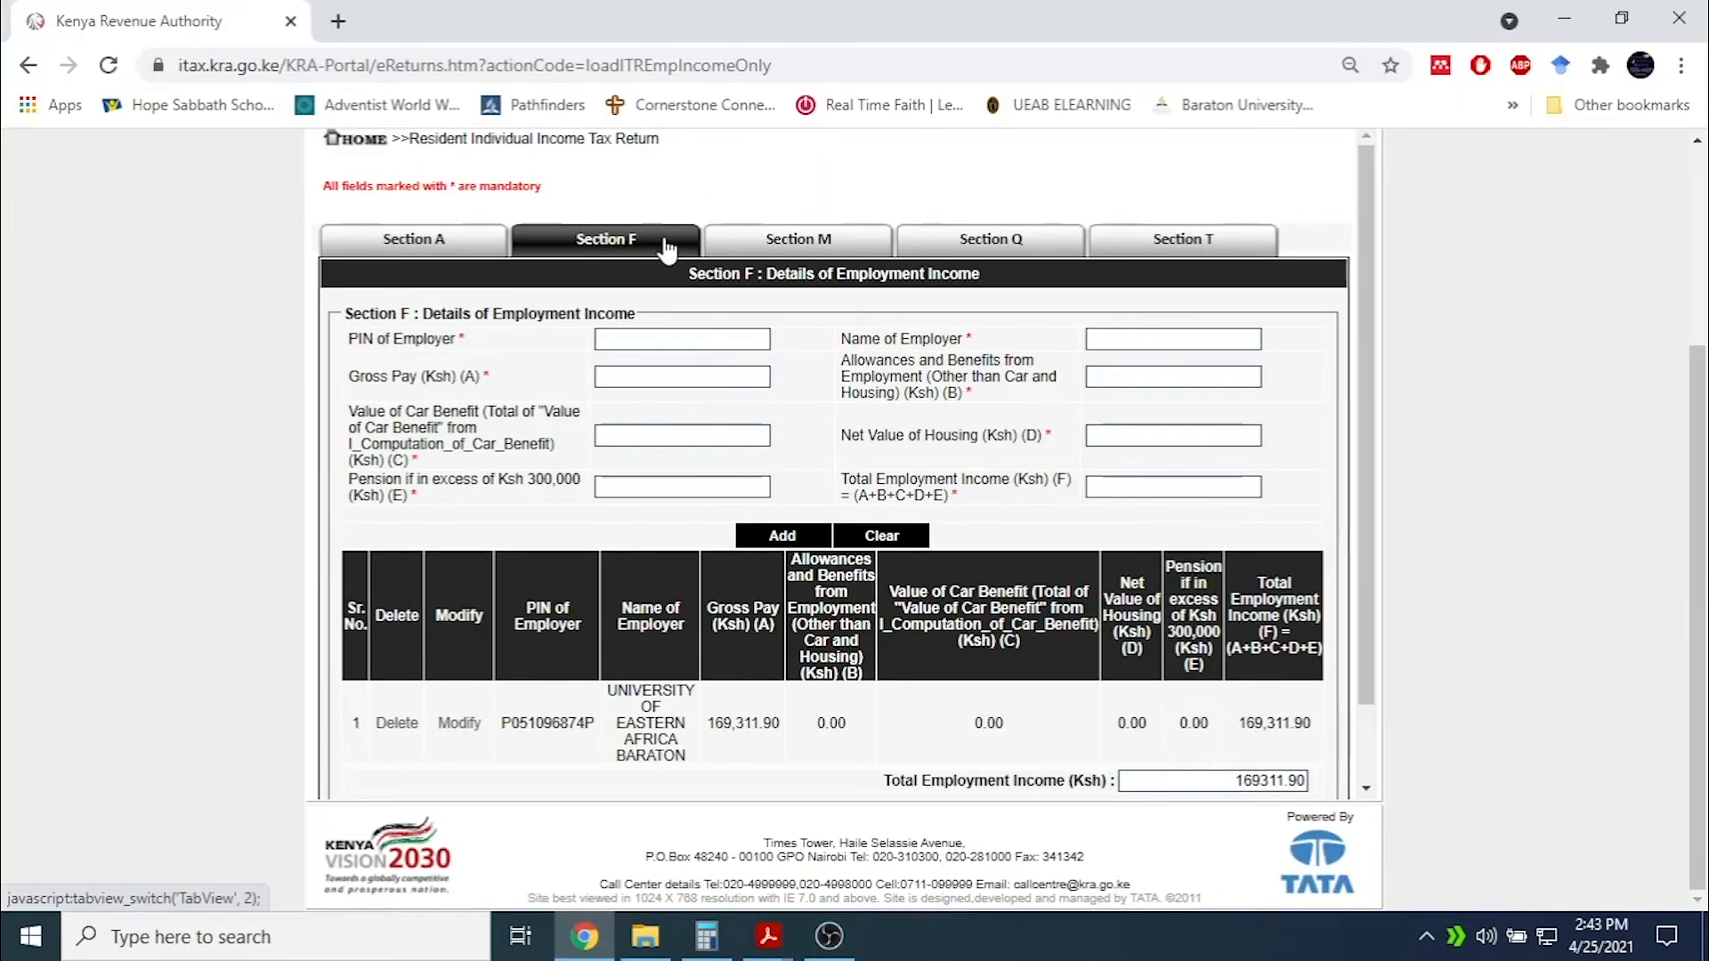
Compare the PAYE tax deducted in Section M with the column K total on the P9 in Ordinary - 1.pdf.
{"action": "left_click", "coordinate": [783, 241]}
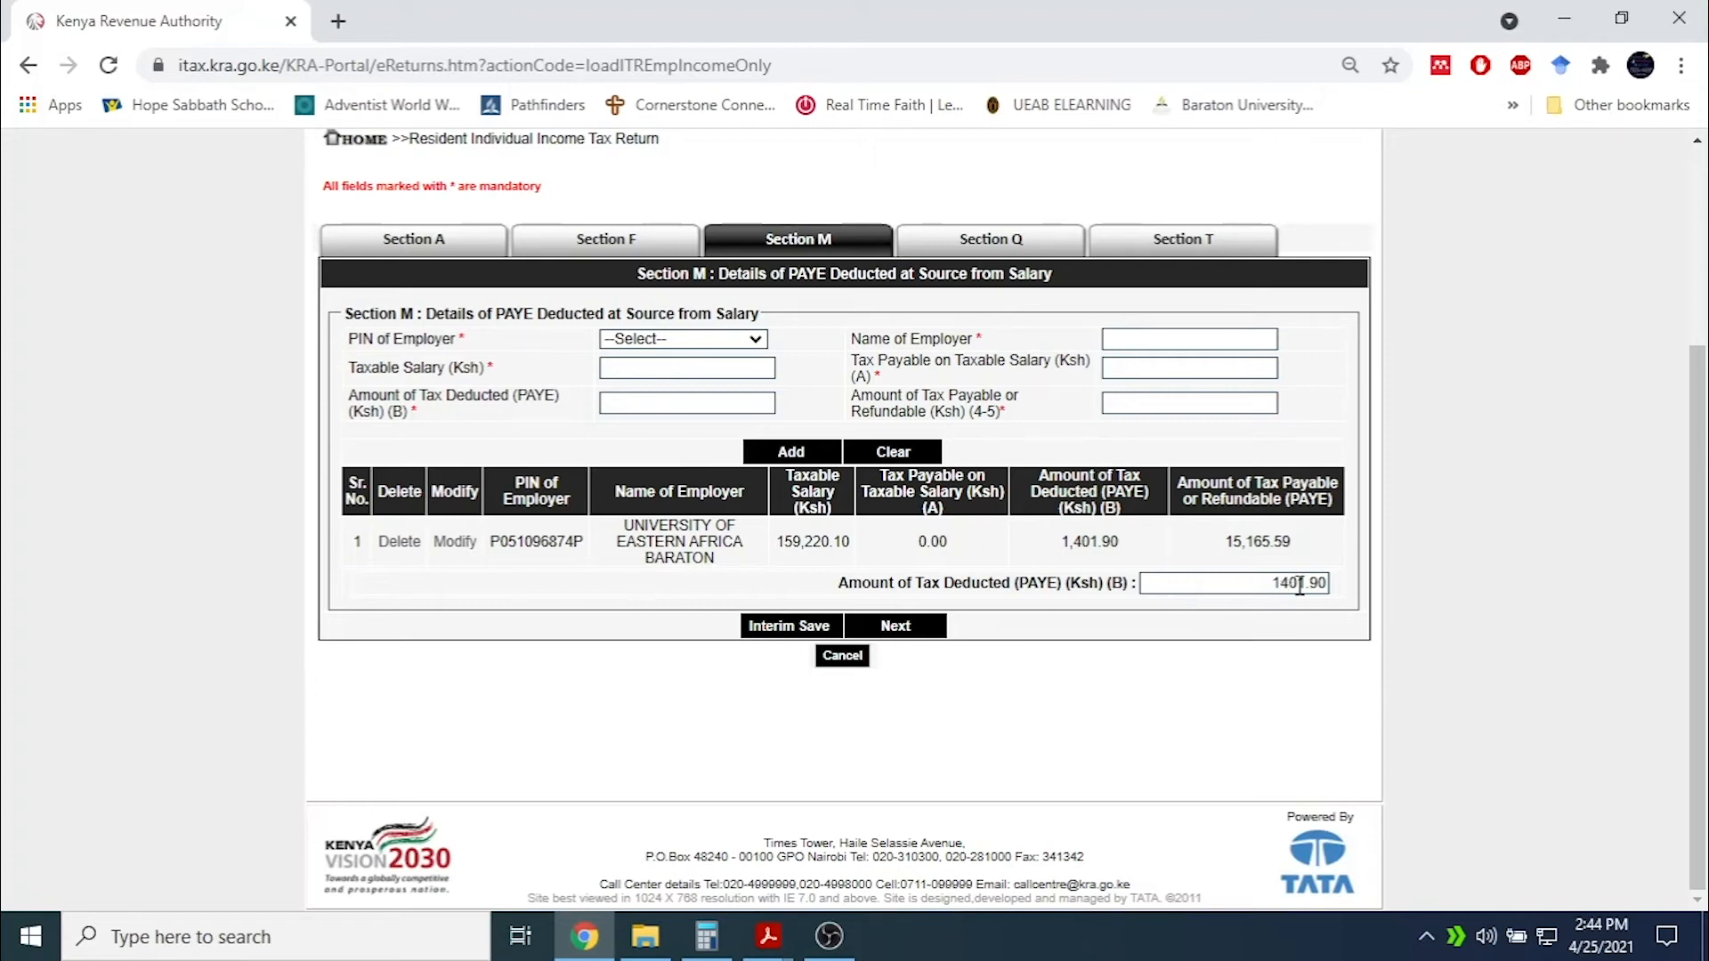
{"action": "key", "text": "alt+Tab"}
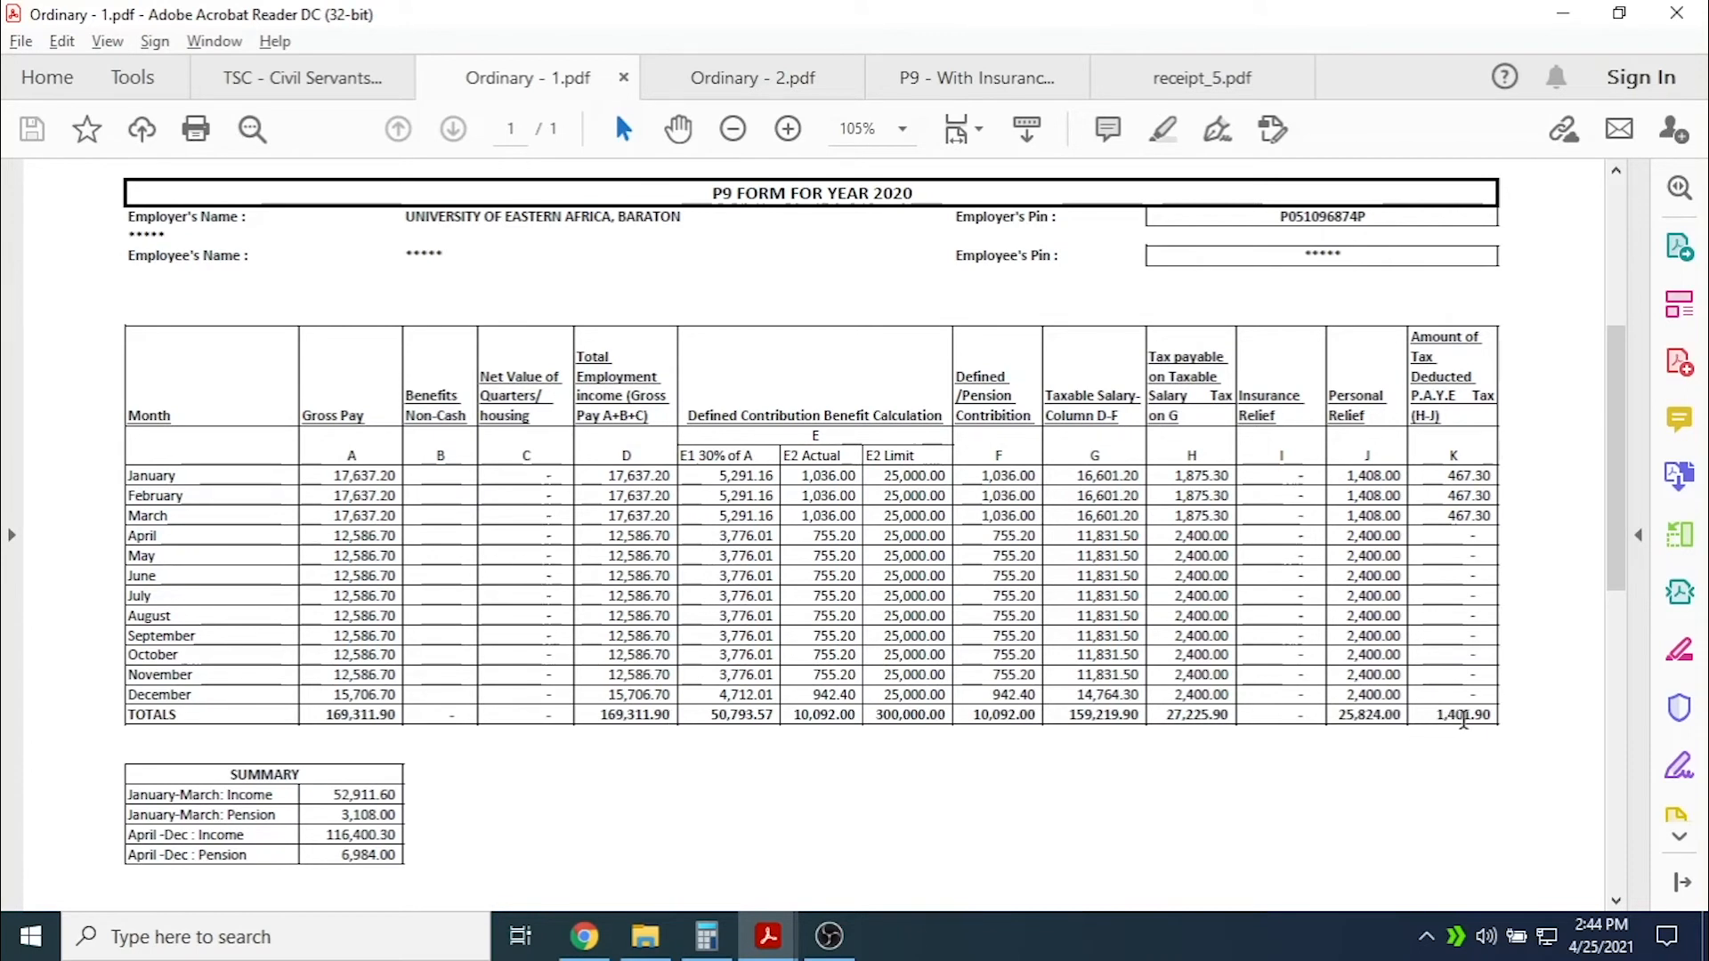
{"action": "key", "text": "alt+Tab"}
{"action": "key", "text": "alt+Tab"}
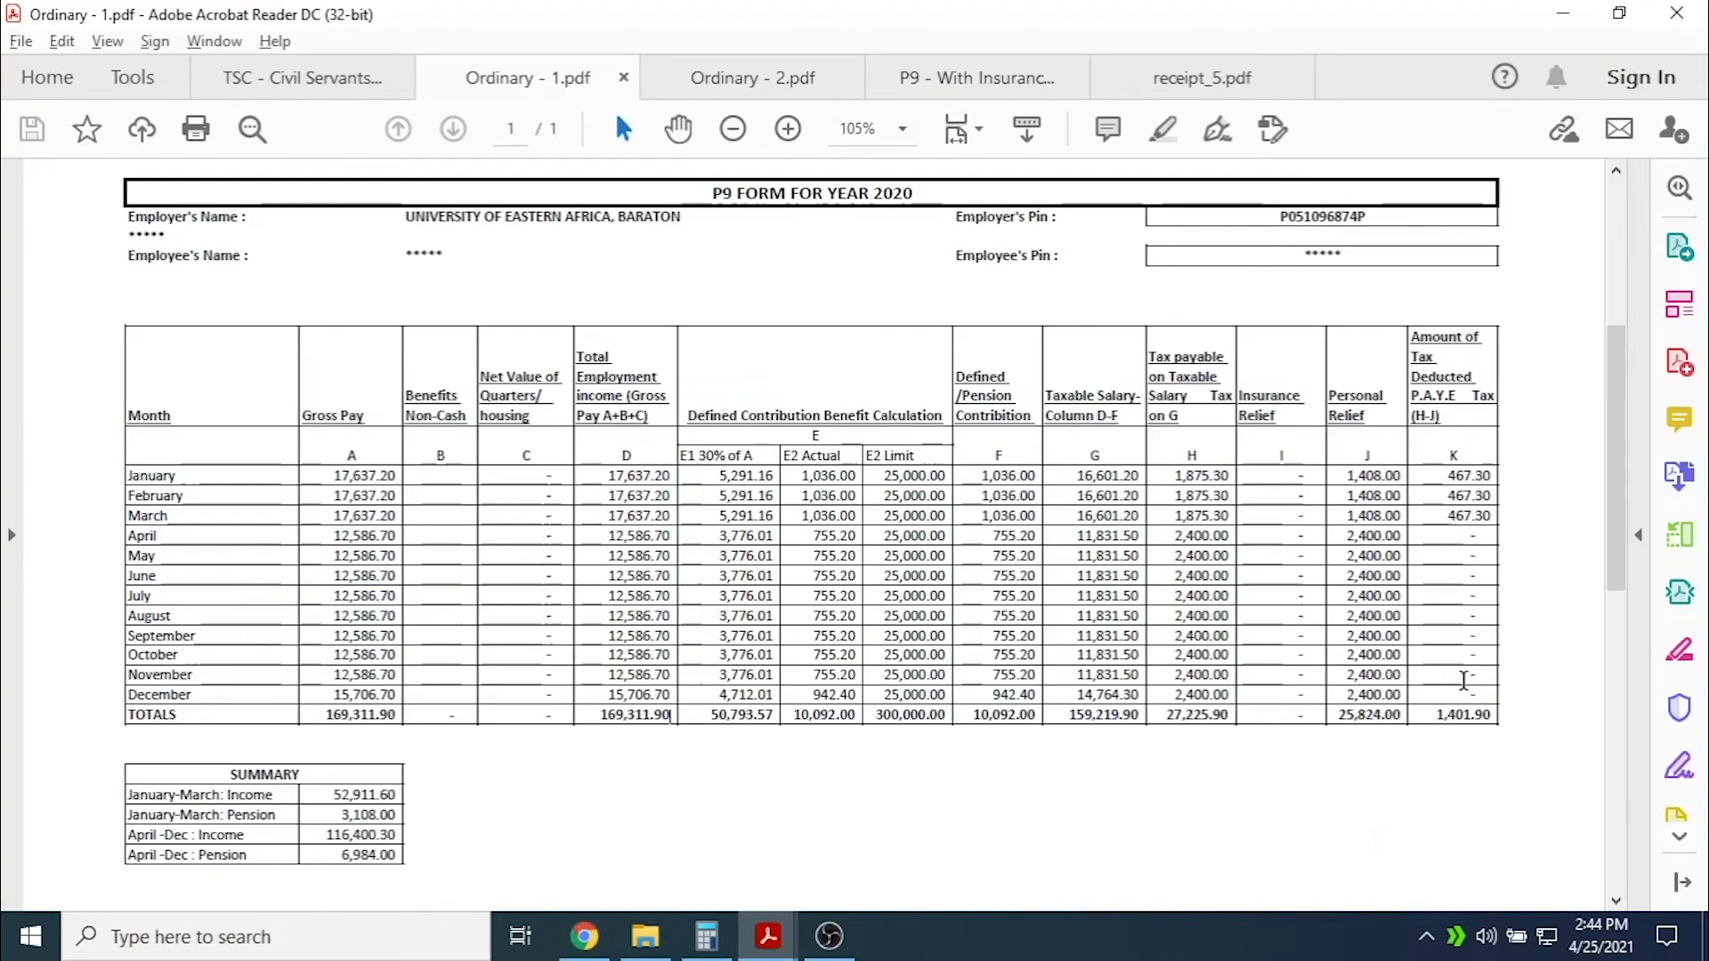
{"action": "key", "text": "alt+Tab"}
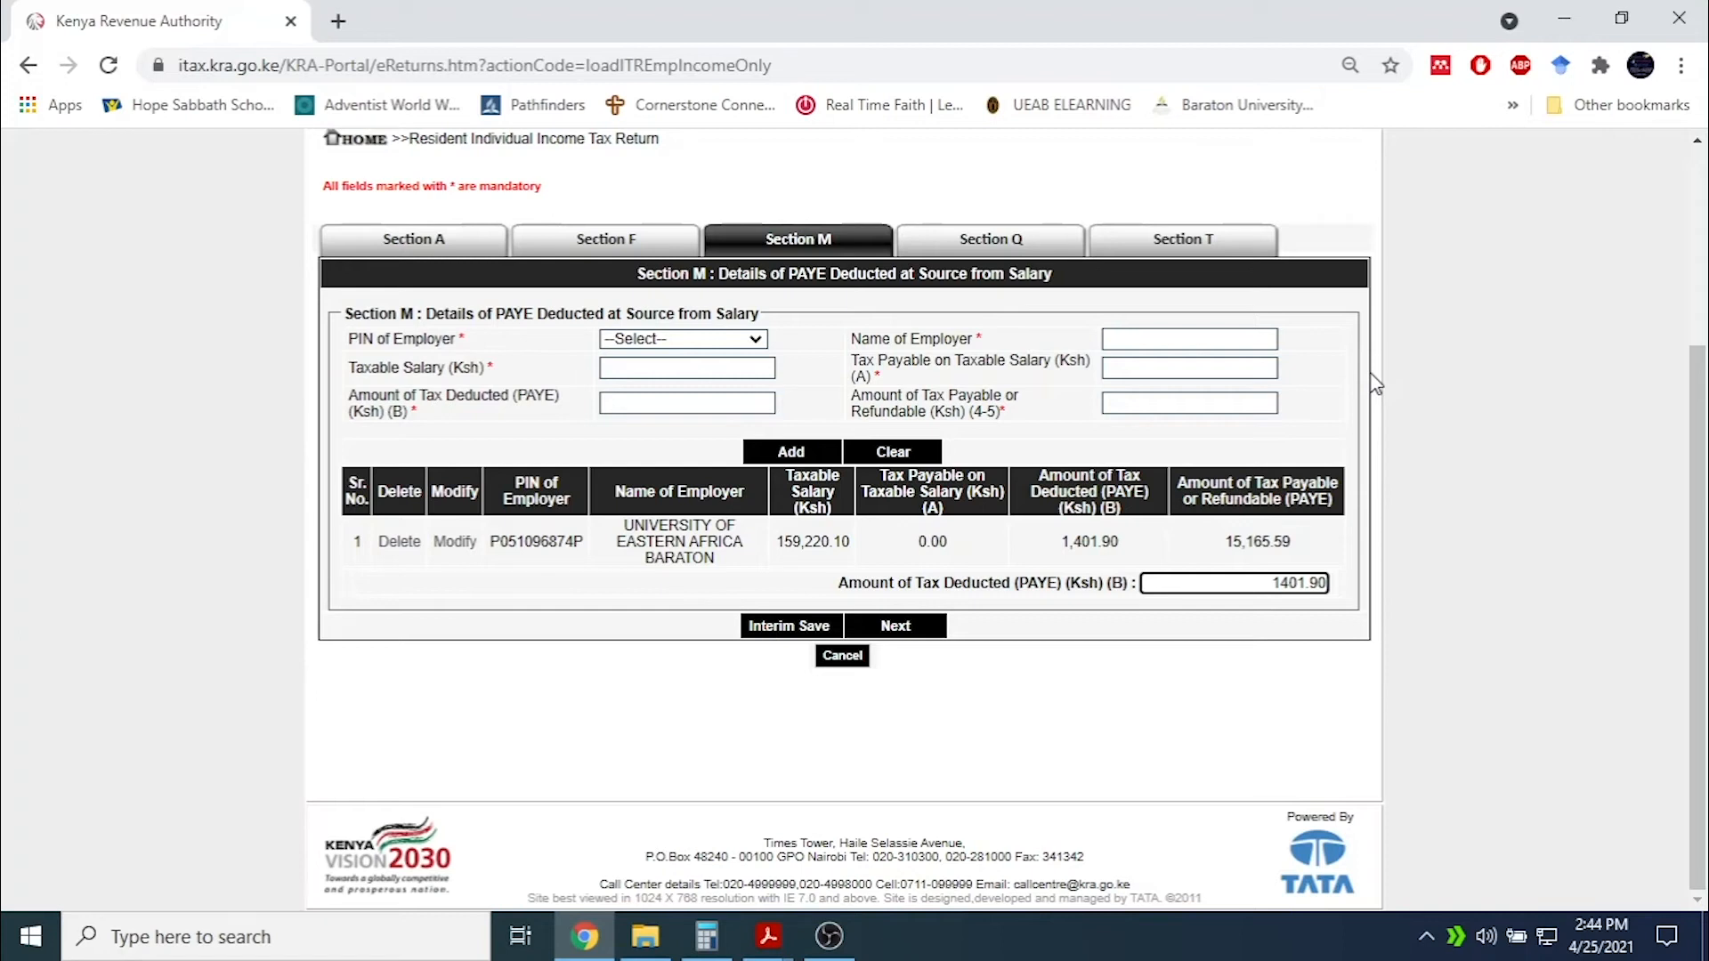
{"action": "key", "text": "alt+Tab"}
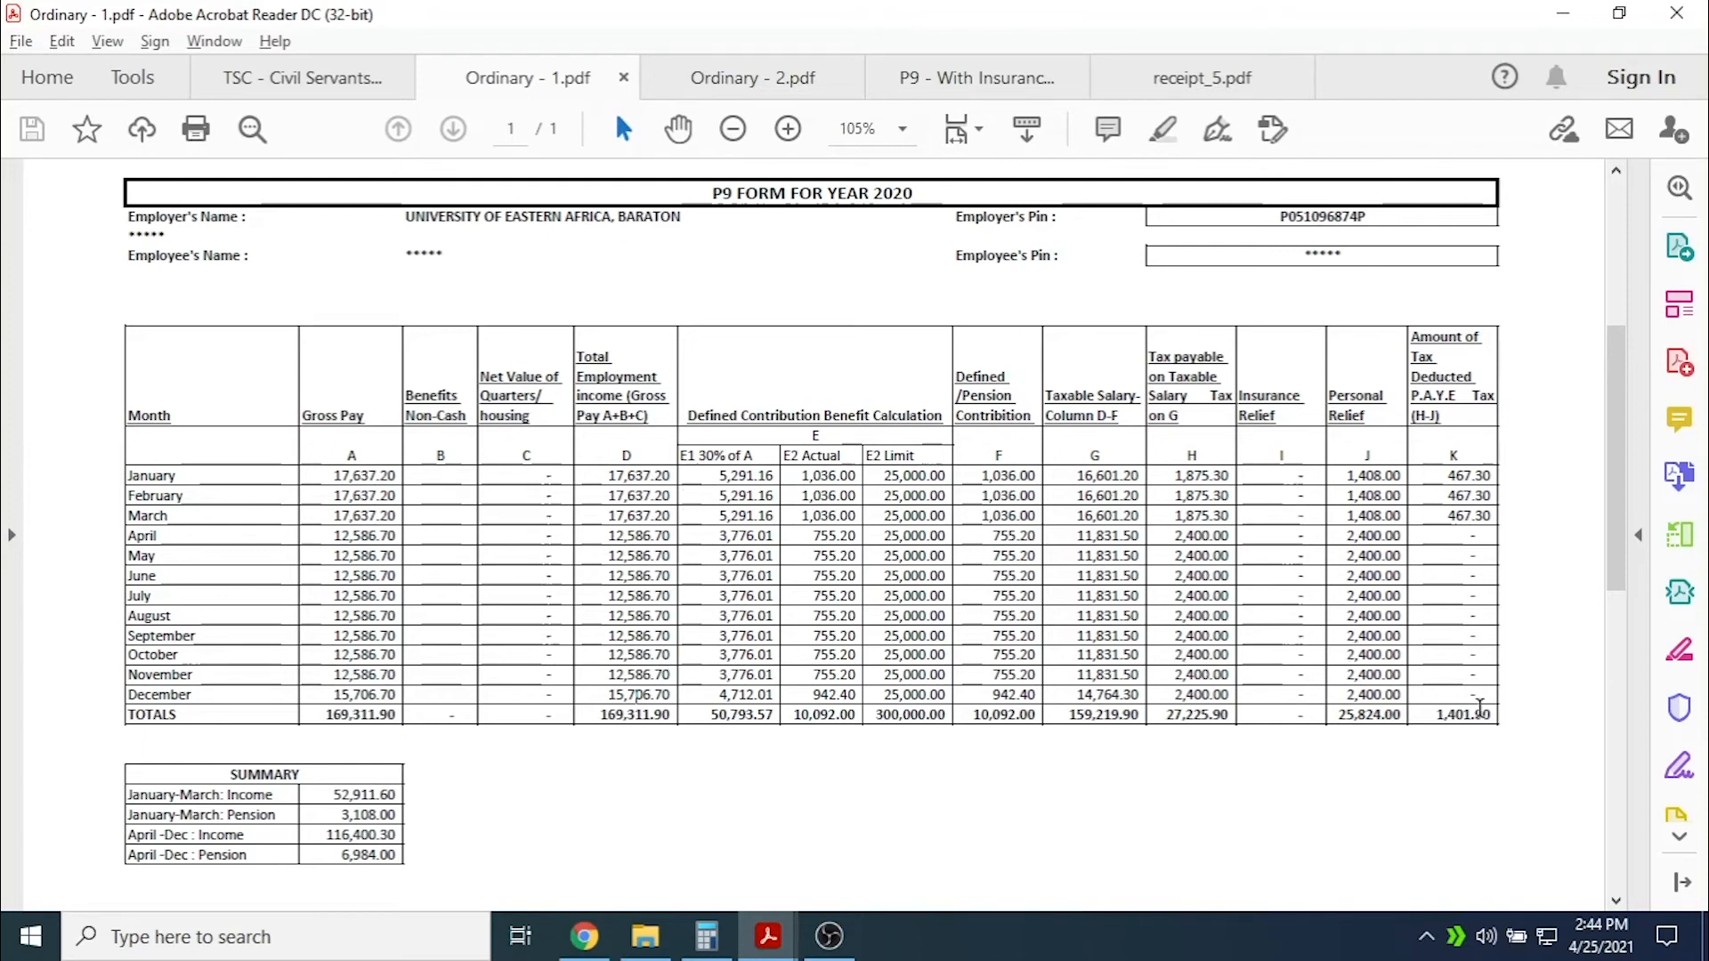
{"action": "key", "text": "alt+Tab"}
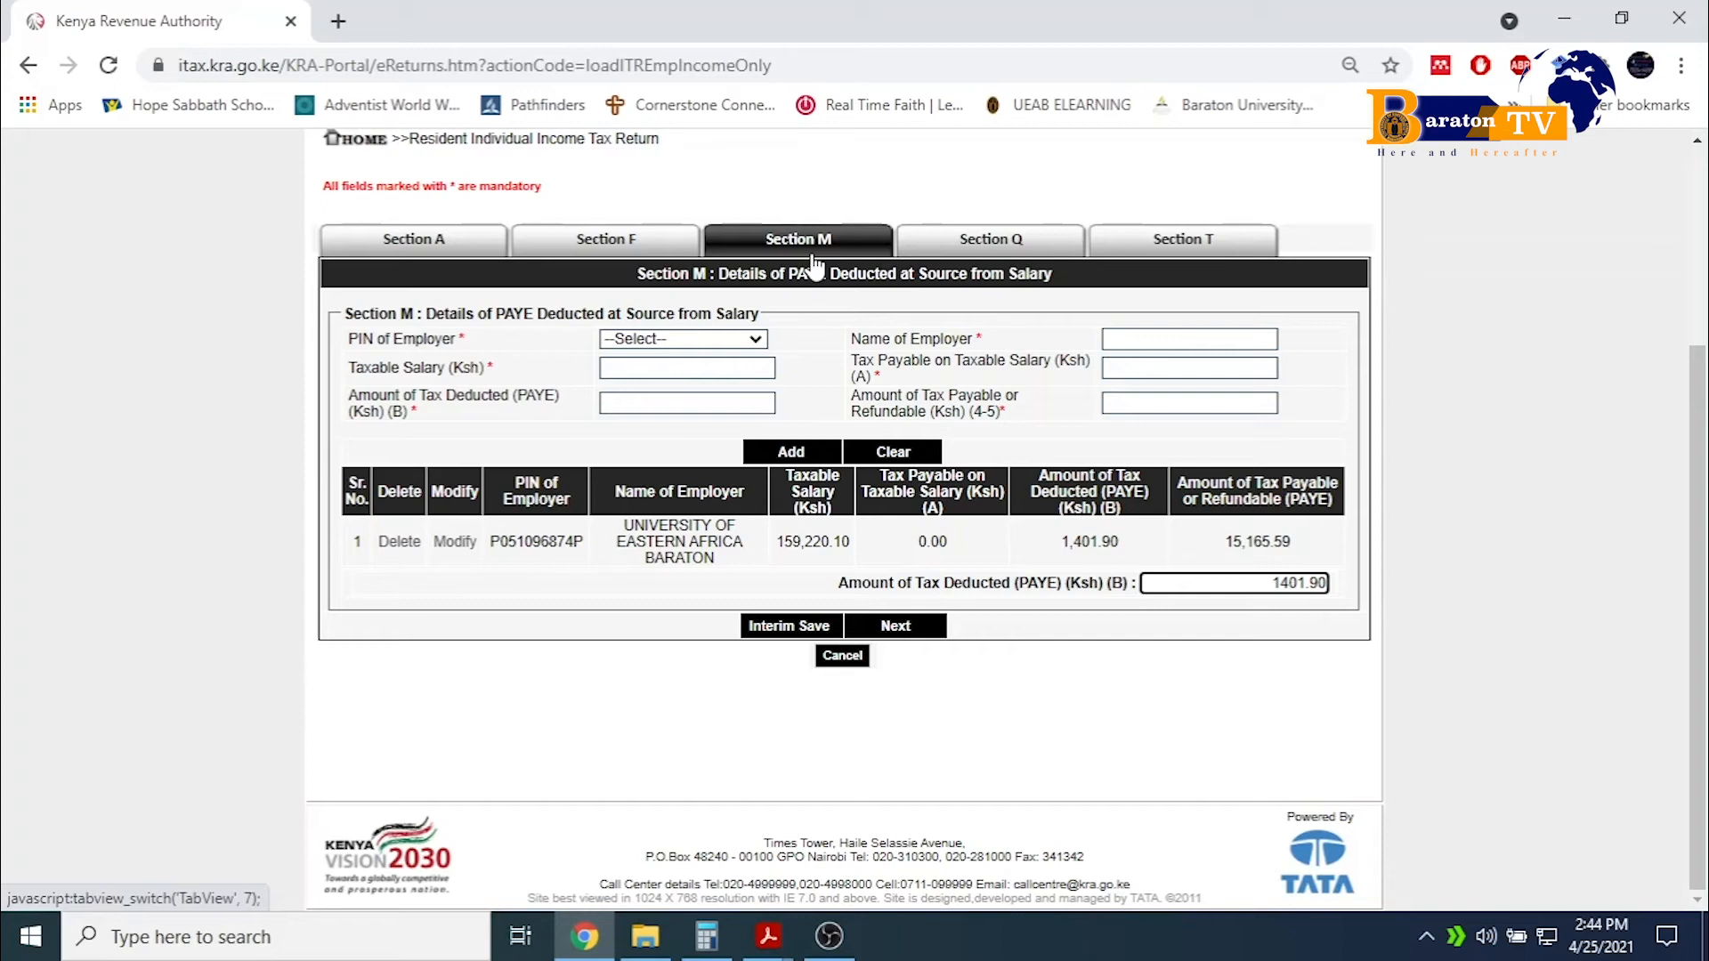
In Section T, set the Defined / Pension Contribution to 10,092 and check it against the E2 Actual total on the P9.
{"action": "left_click", "coordinate": [1245, 249]}
{"action": "key", "text": "alt+Tab"}
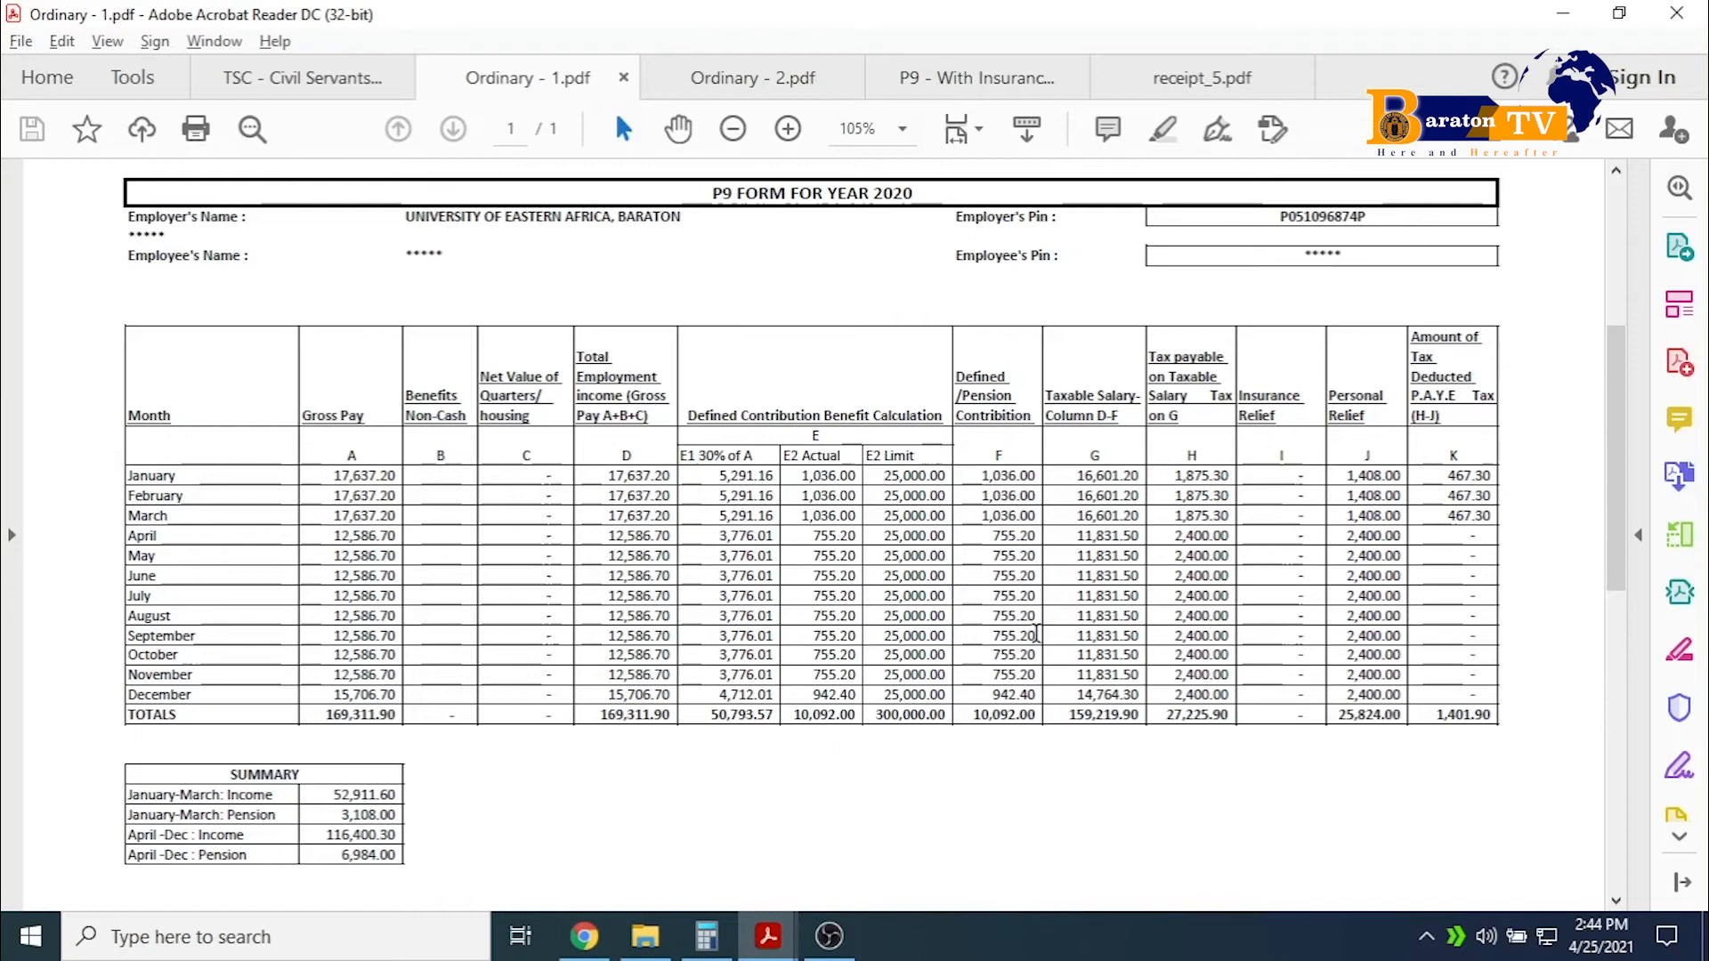
{"action": "key", "text": "alt+Tab"}
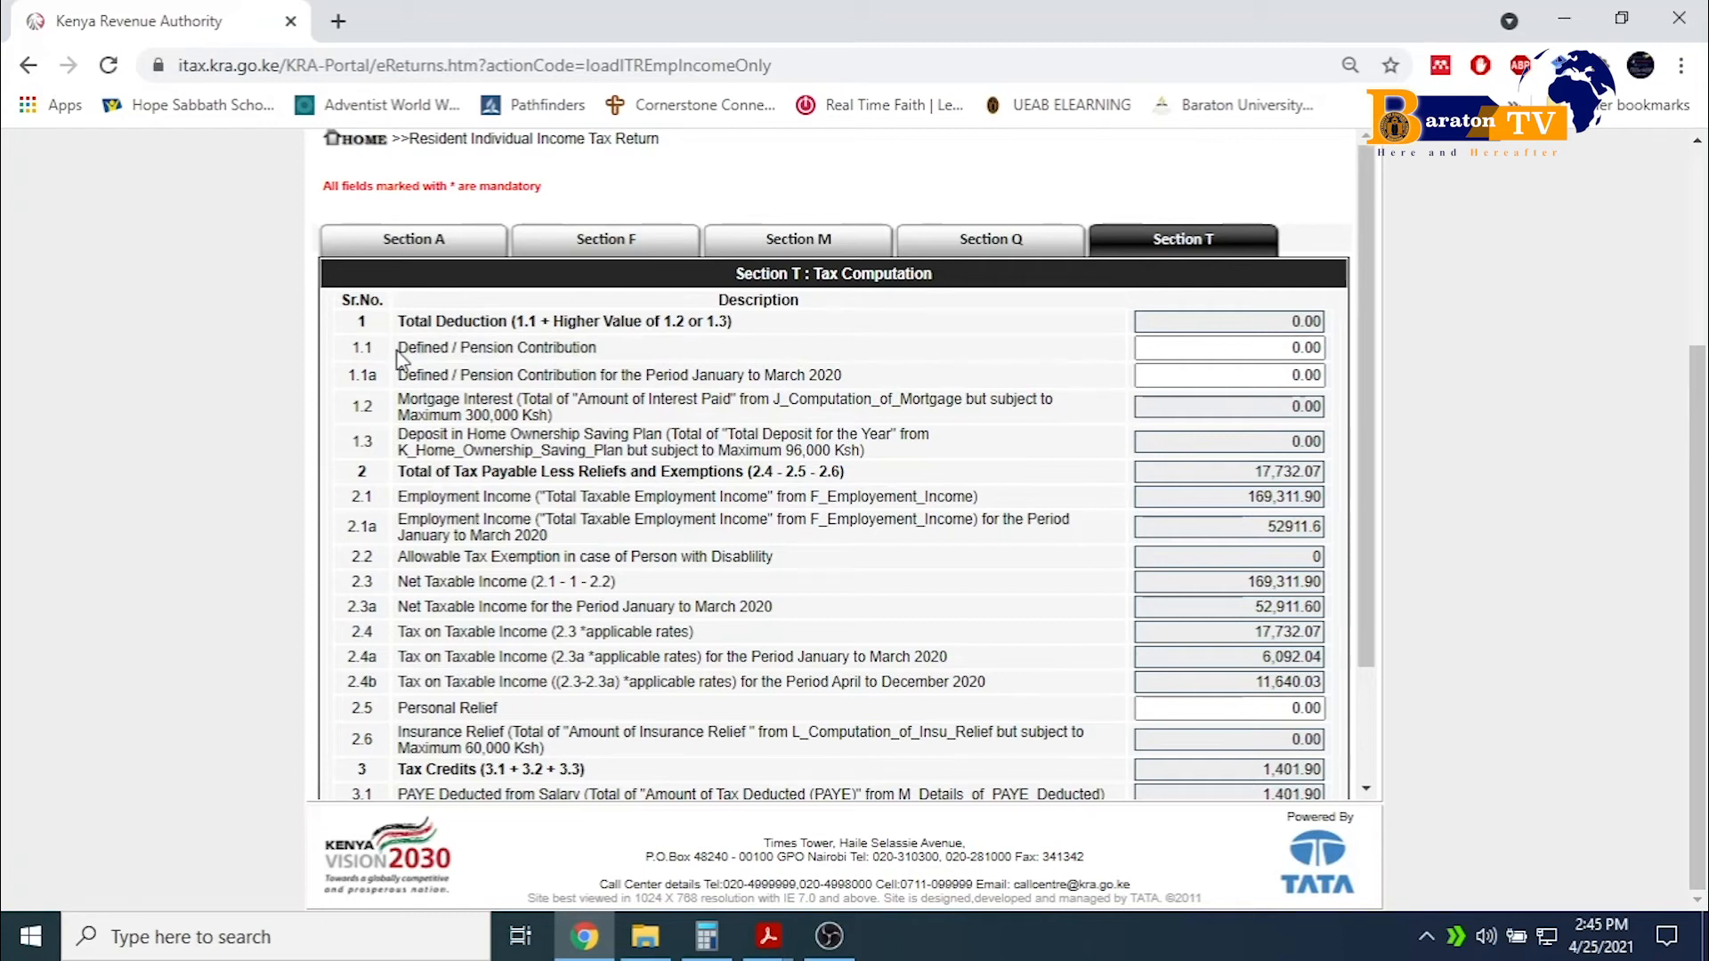
{"action": "left_click", "coordinate": [1279, 347]}
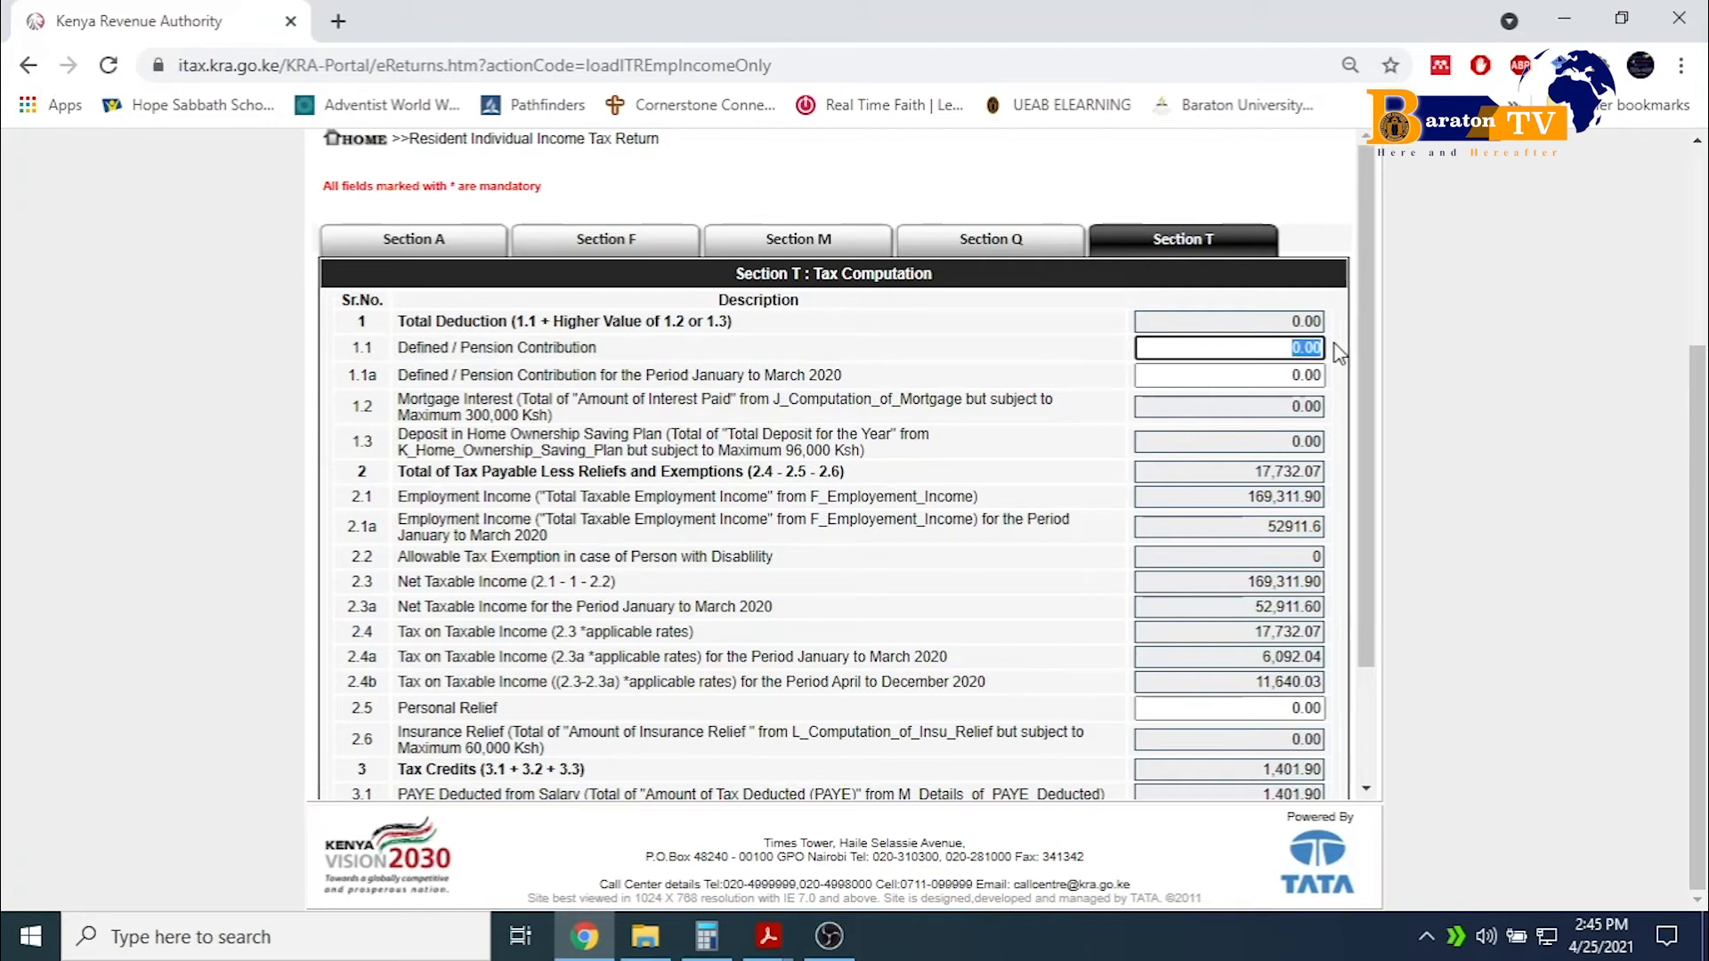
{"action": "type", "text": "10,092"}
{"action": "key", "text": "alt+Tab"}
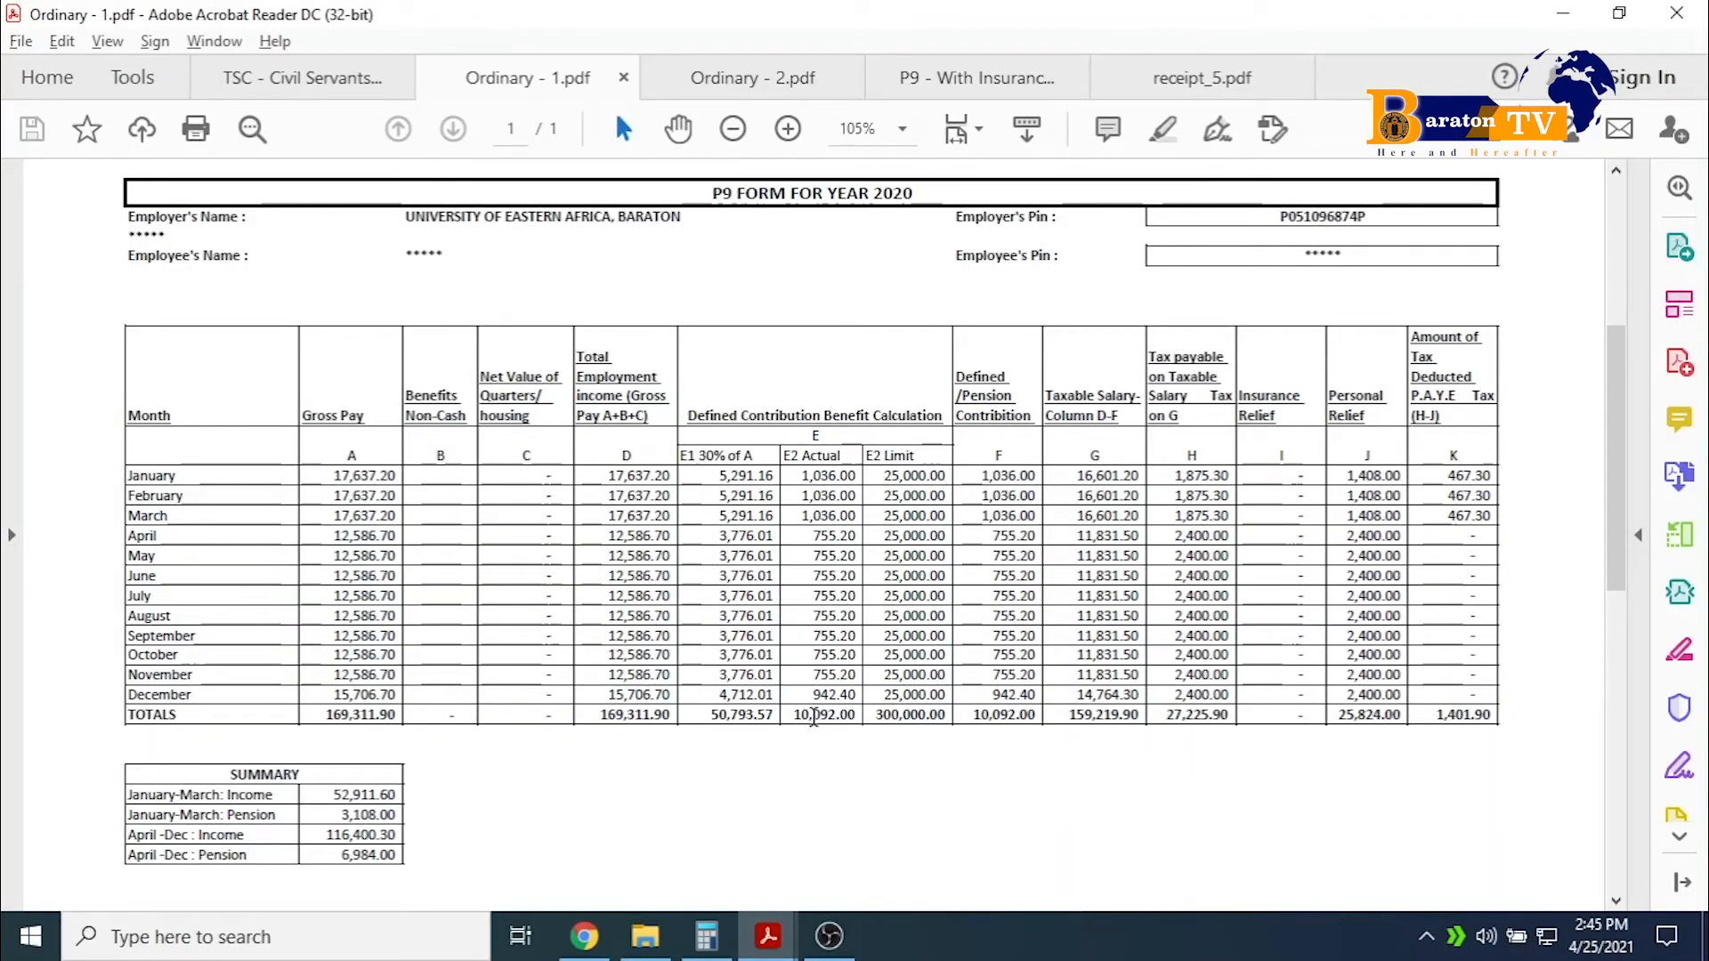
{"action": "key", "text": "alt+Tab"}
{"action": "key", "text": "alt+Tab"}
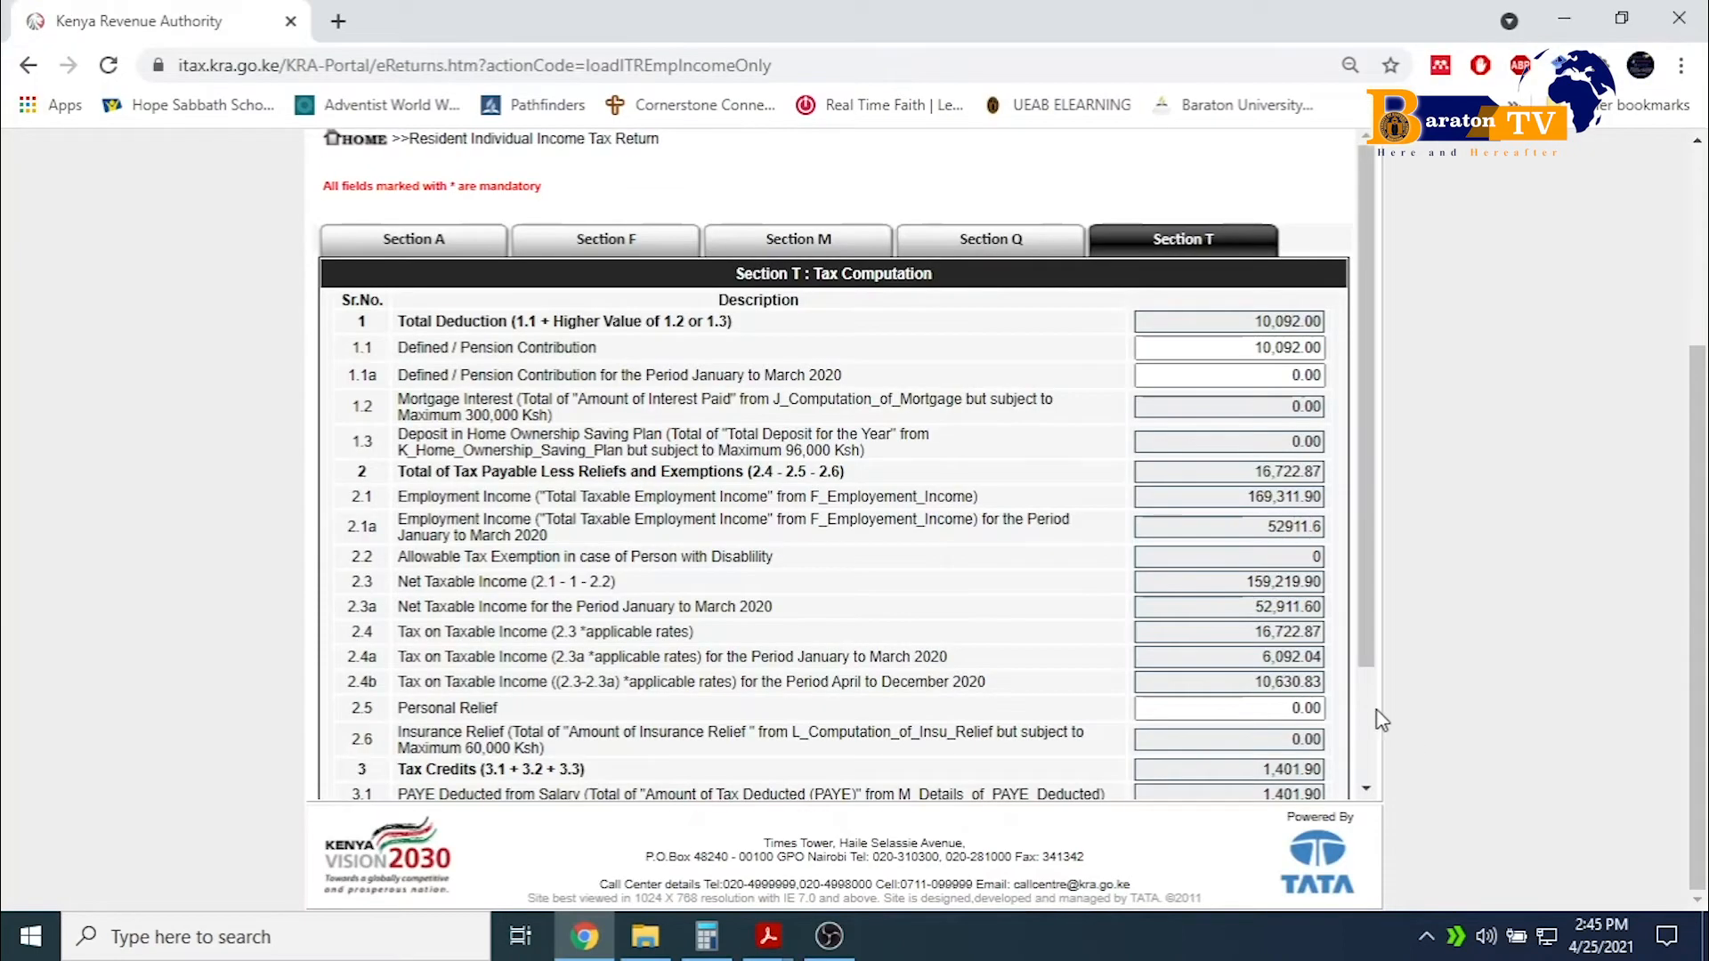
Set the Personal Relief in Section T to 25,824, taken from the column J total on the P9.
{"action": "scroll", "coordinate": [828, 638], "scroll_direction": "down", "scroll_amount": 2}
{"action": "key", "text": "alt+Tab"}
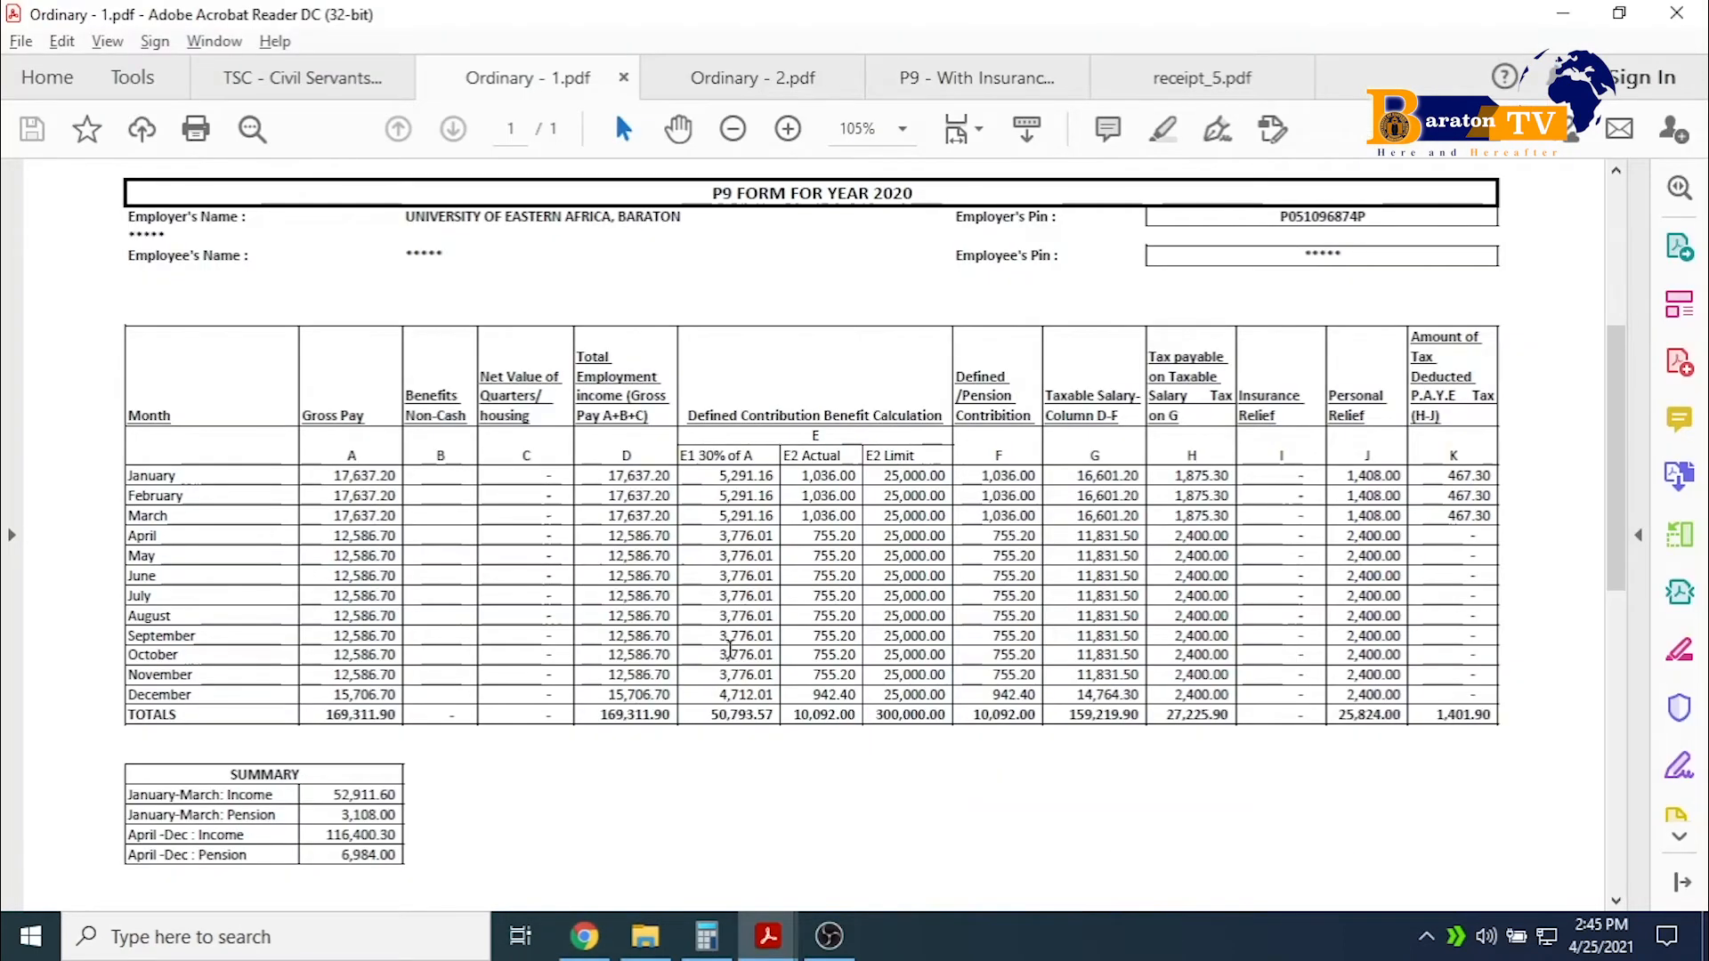
{"action": "key", "text": "alt+Tab"}
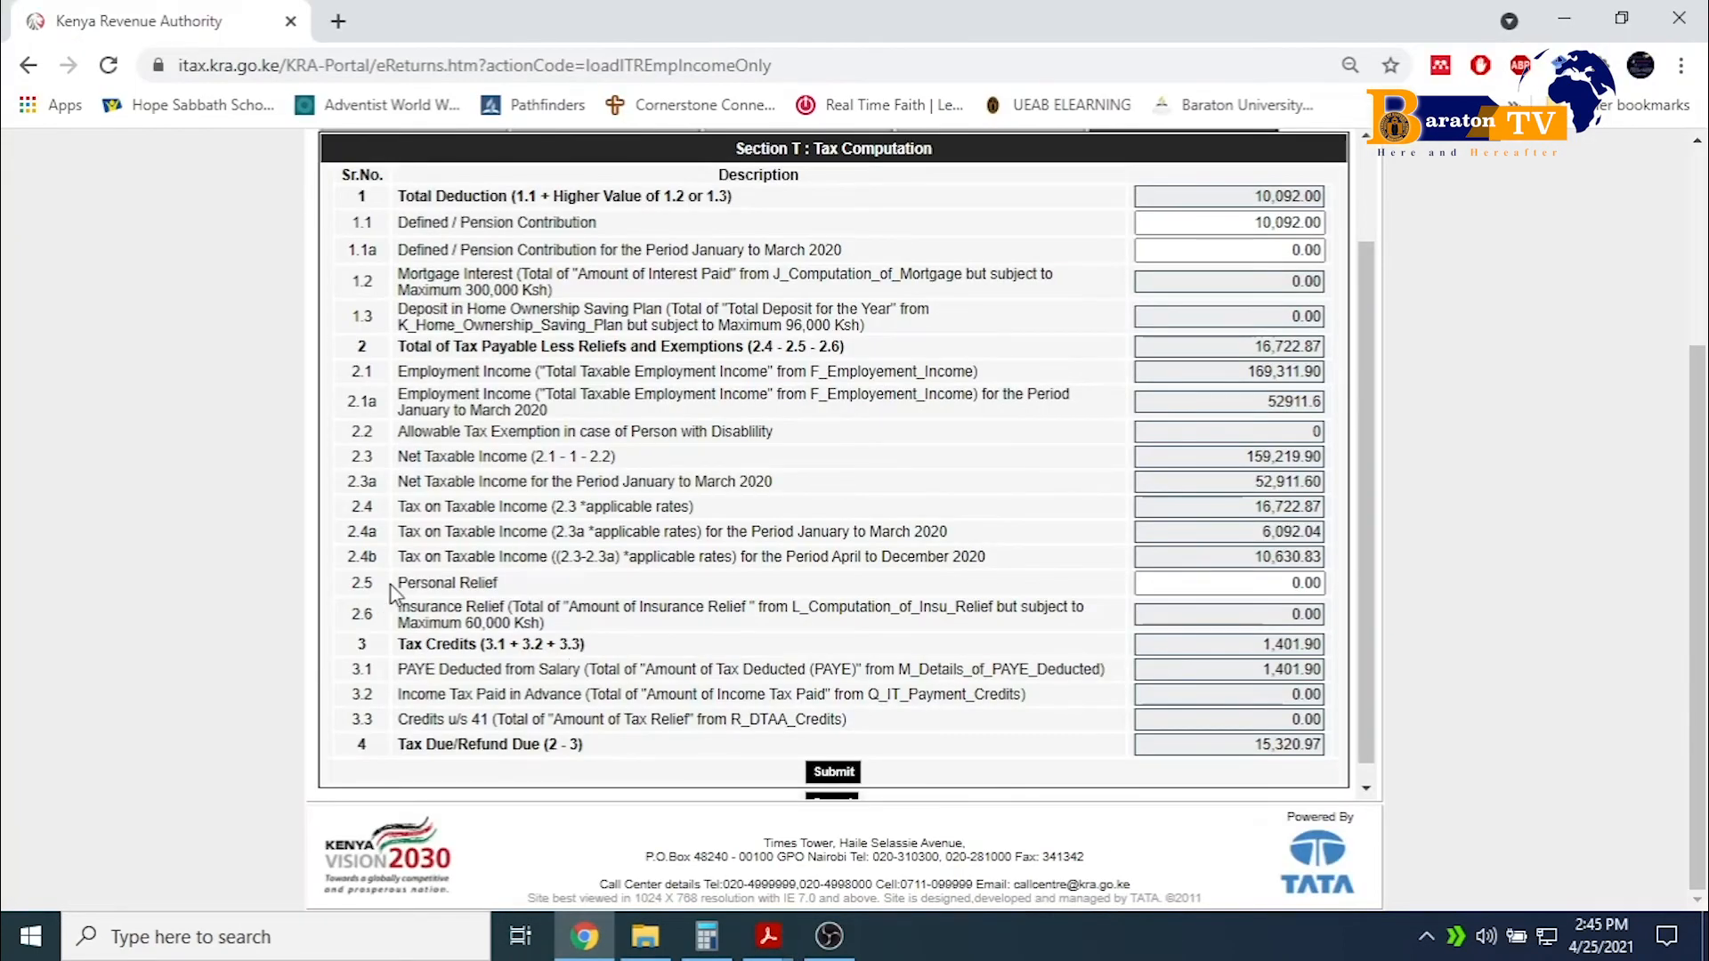
{"action": "left_click_drag", "start_coordinate": [1285, 584], "coordinate": [1336, 595]}
{"action": "key", "text": "alt+Tab"}
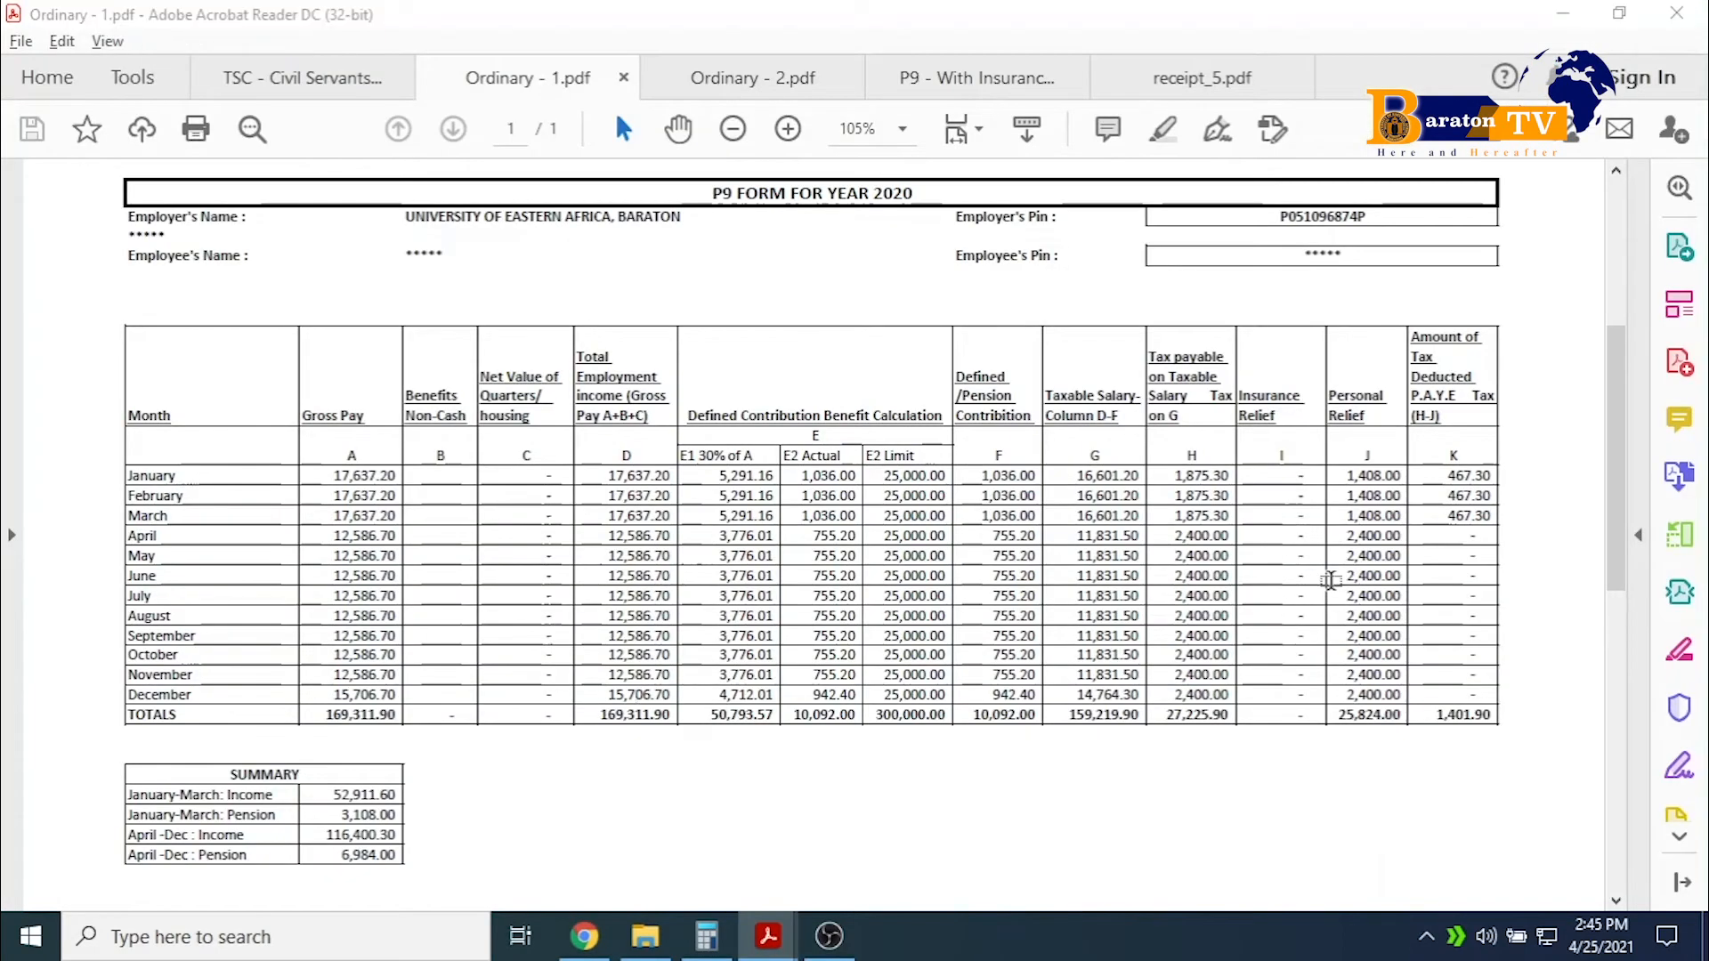
{"action": "key", "text": "alt+Tab"}
{"action": "type", "text": "25824"}
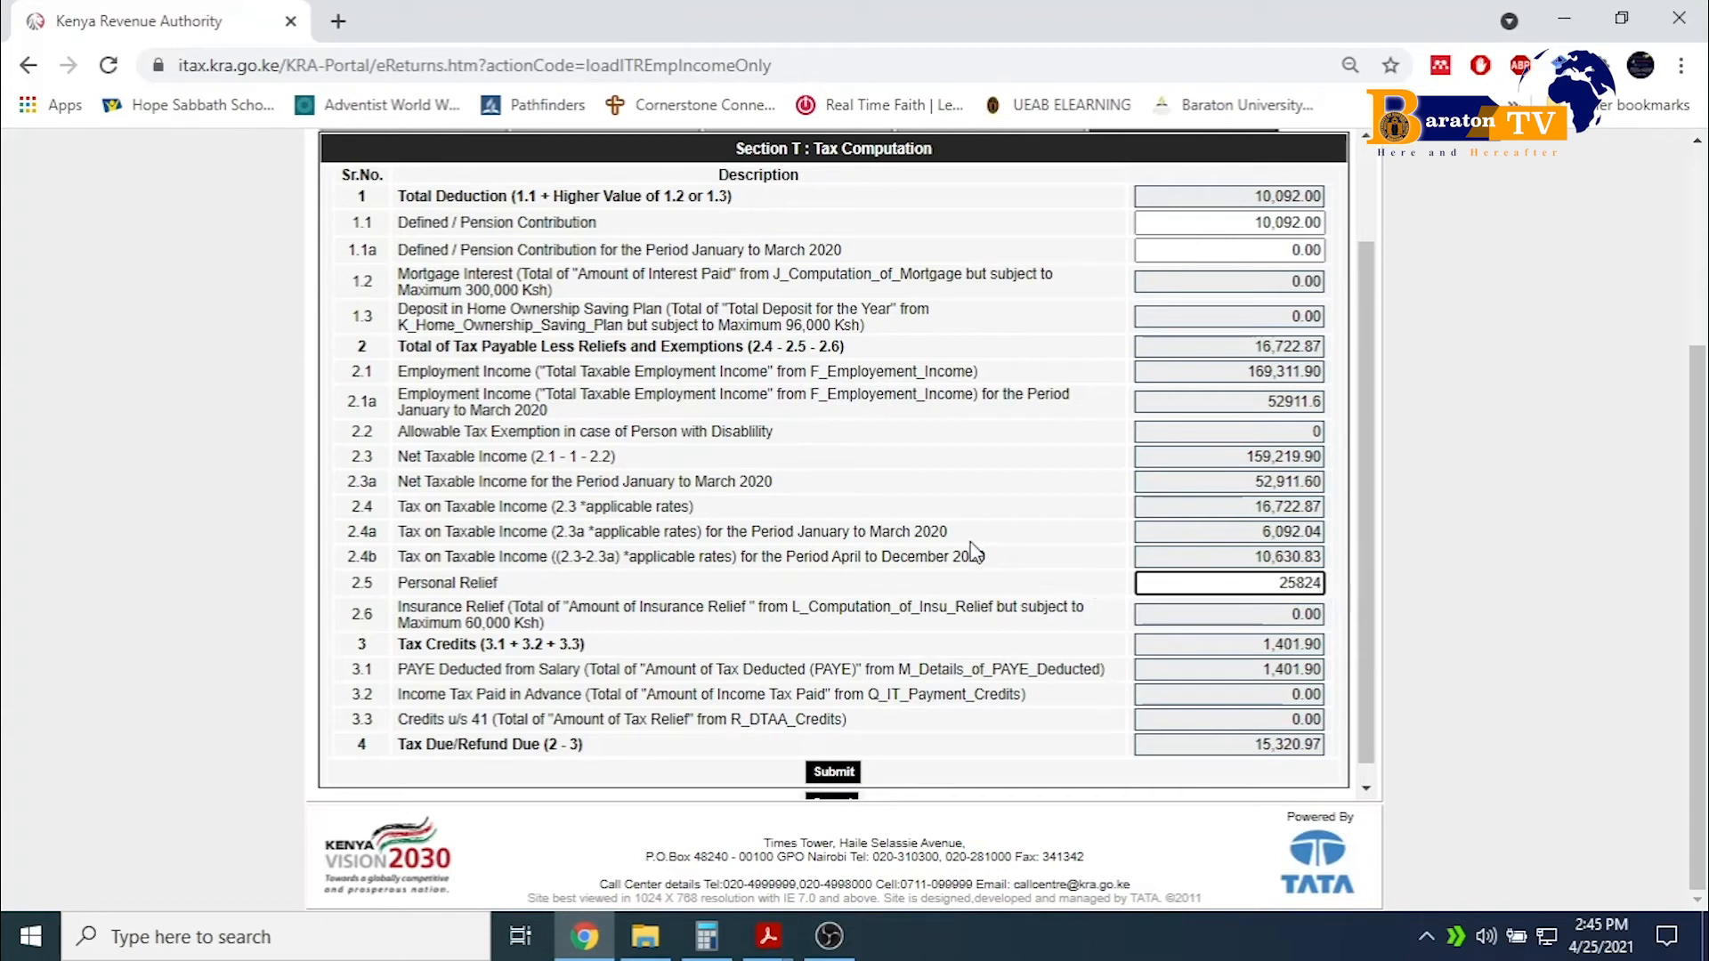
{"action": "left_click", "coordinate": [901, 478]}
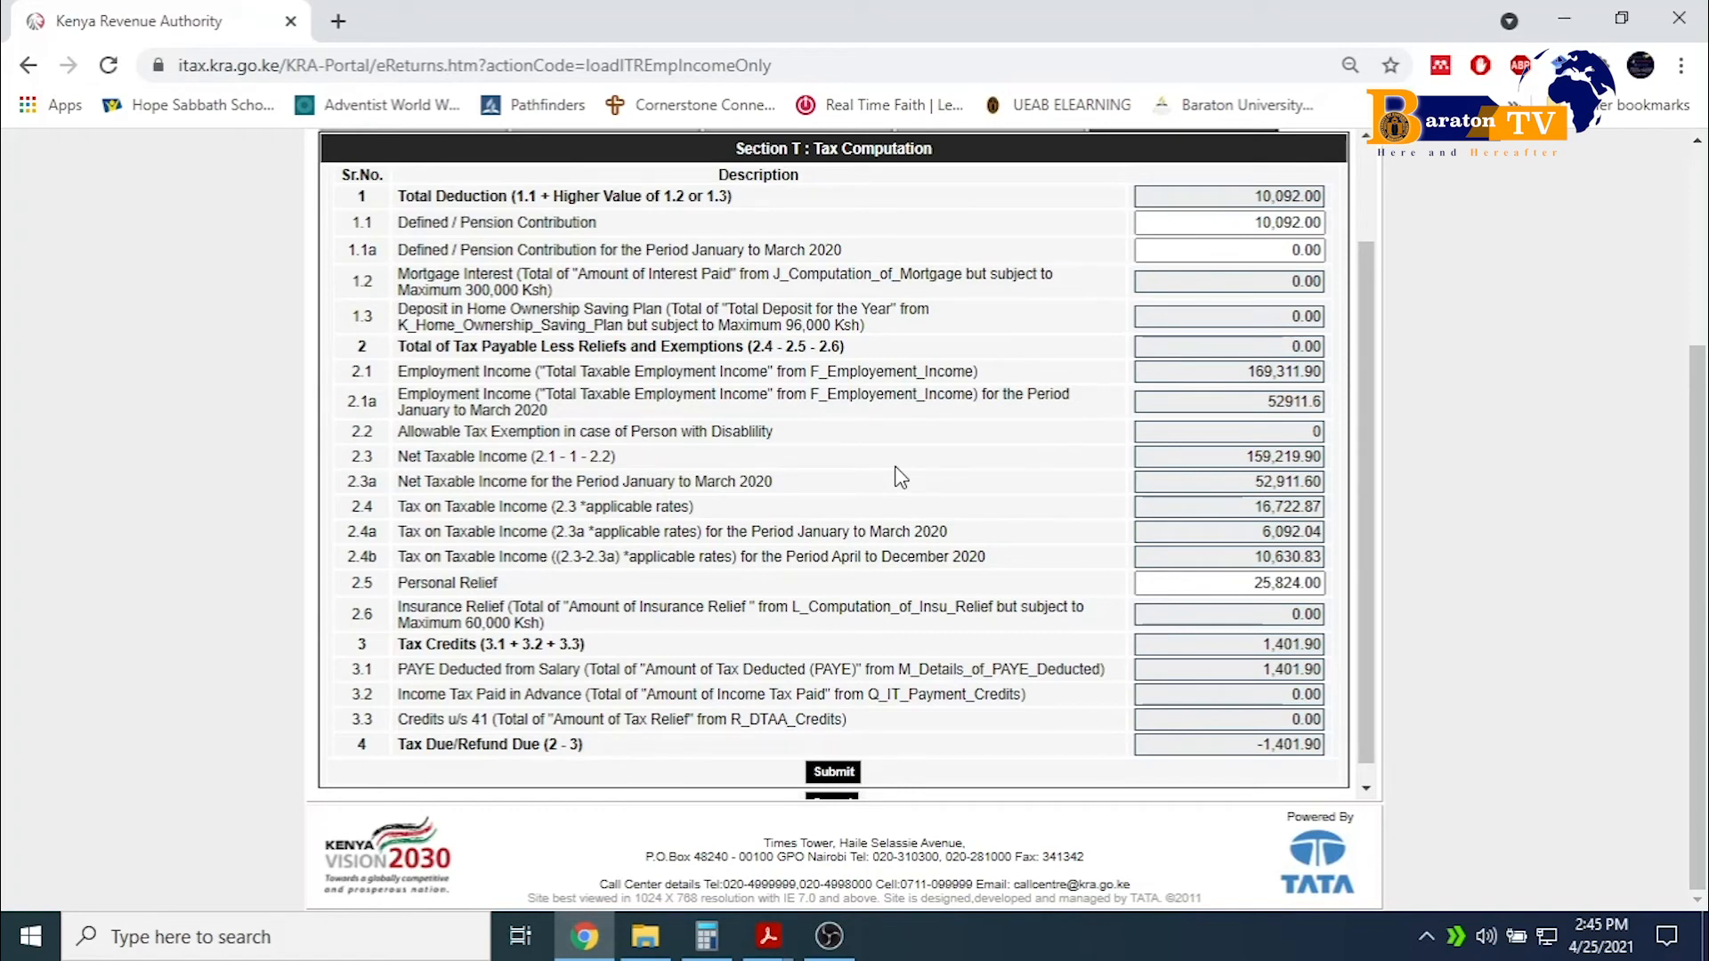
Review the tax computation in Section T and try to submit the return.
{"action": "scroll", "coordinate": [901, 478], "scroll_direction": "down", "scroll_amount": 1}
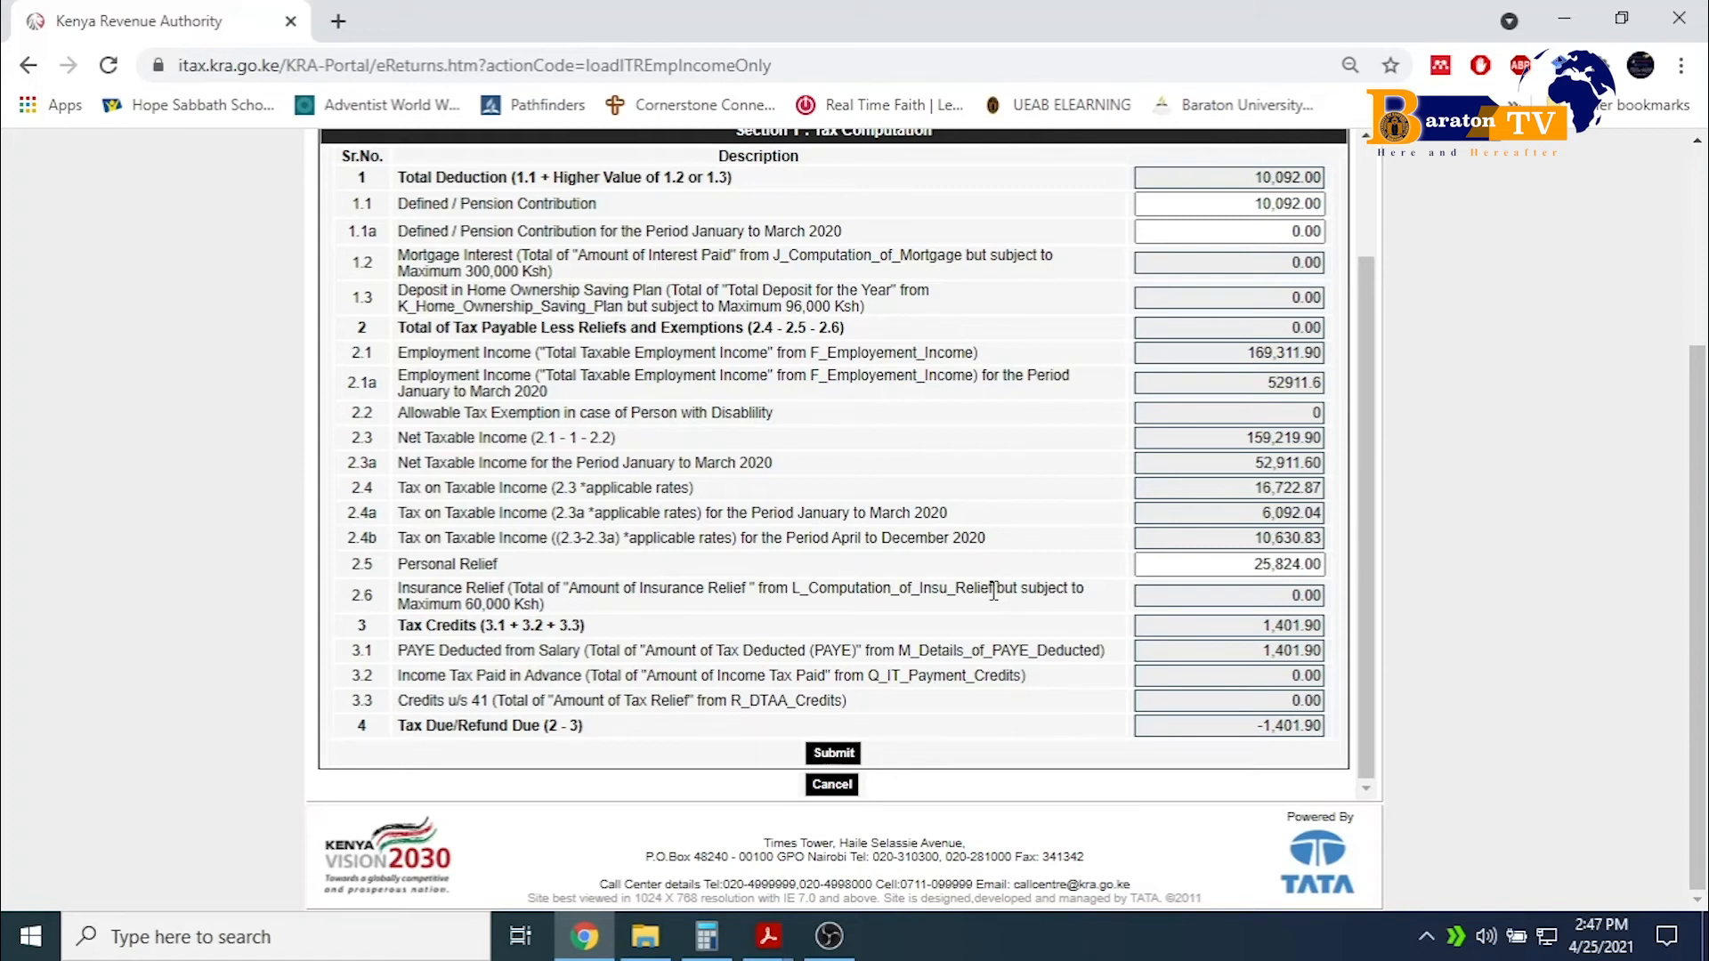
{"action": "scroll", "coordinate": [993, 591], "scroll_direction": "up", "scroll_amount": 2}
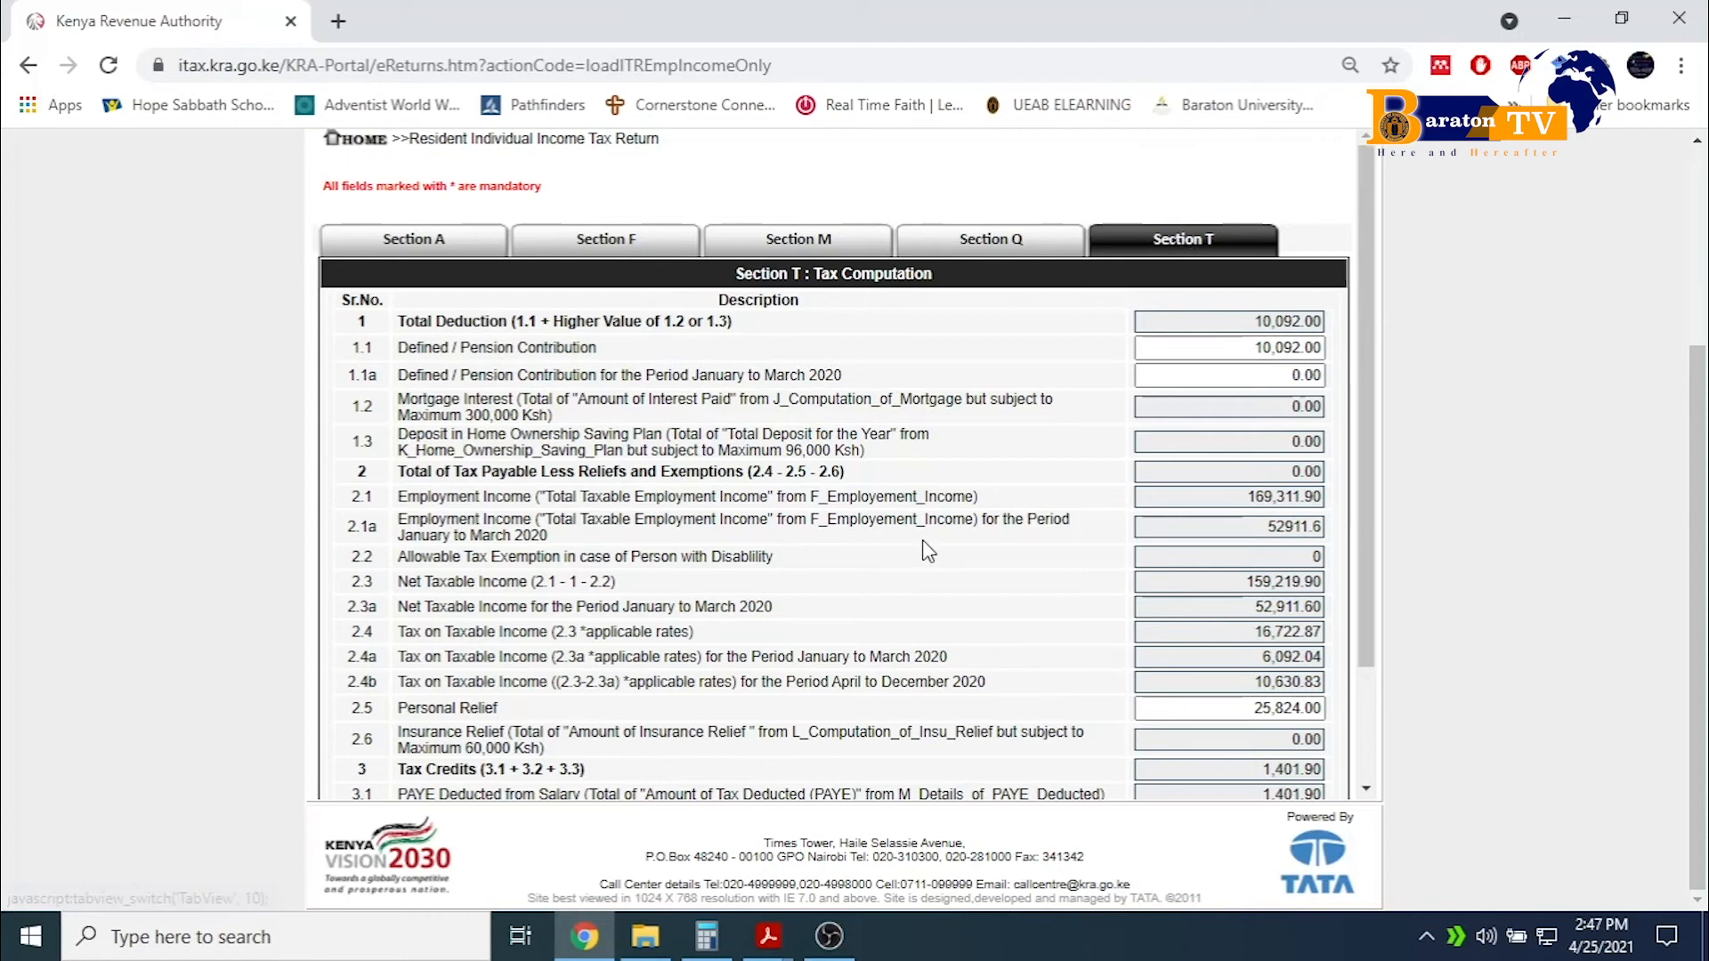
{"action": "scroll", "coordinate": [922, 543], "scroll_direction": "down", "scroll_amount": 3}
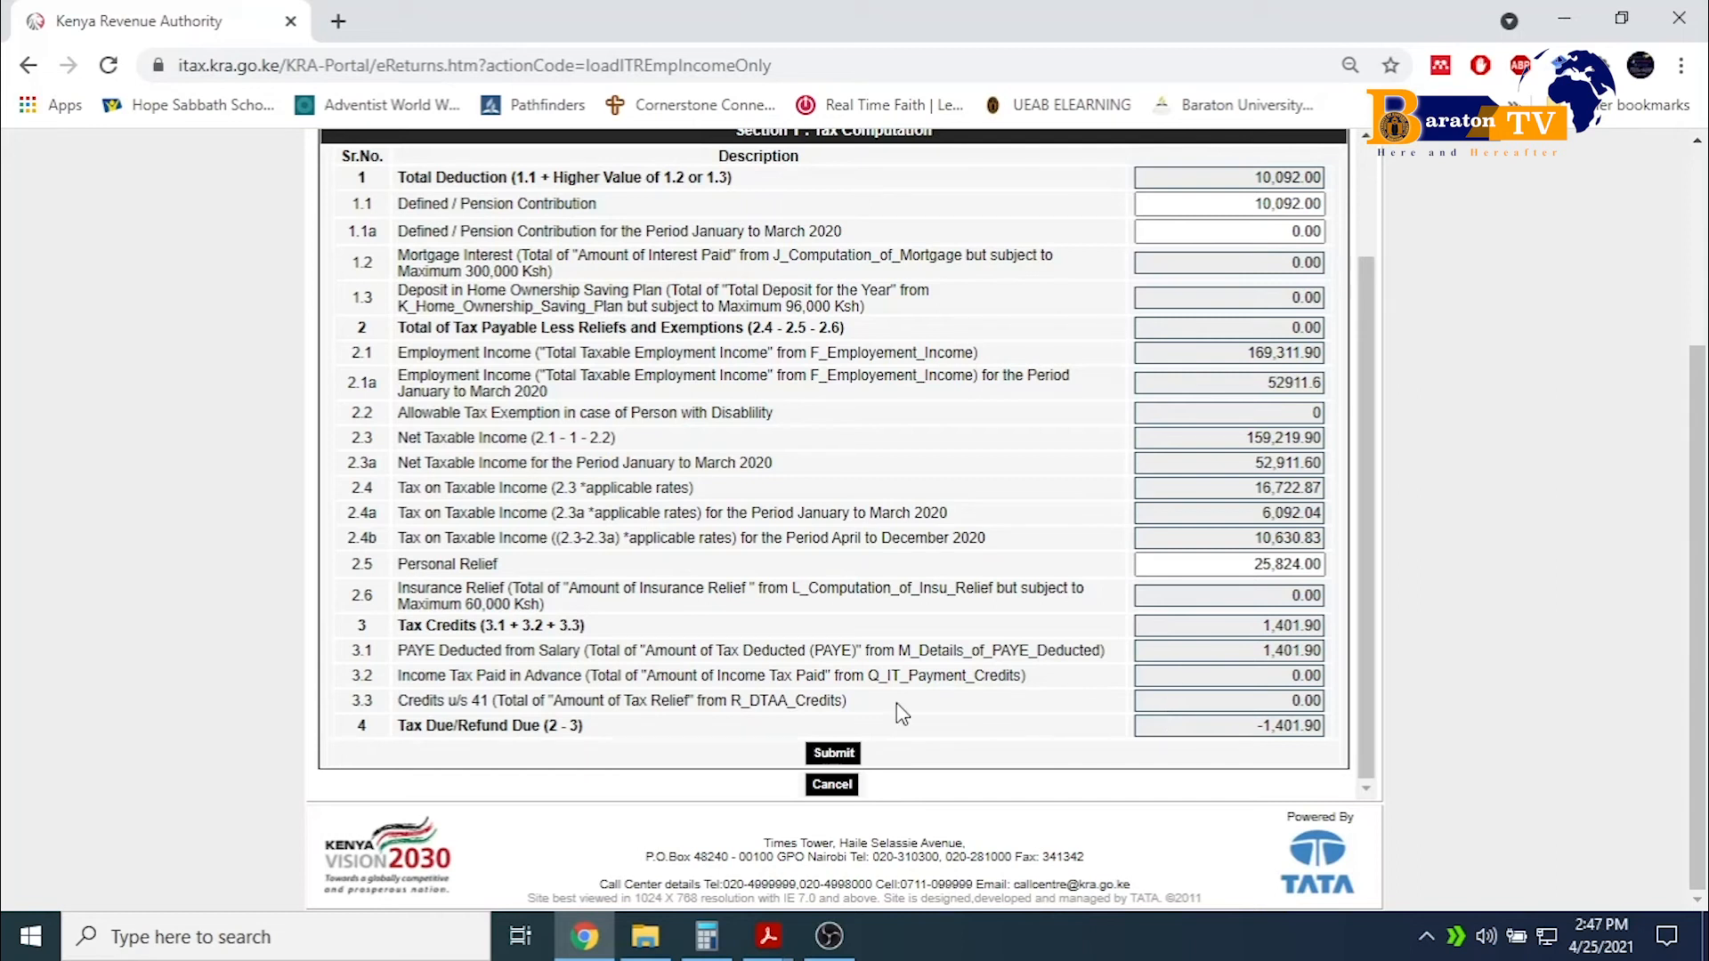
{"action": "left_click", "coordinate": [842, 756]}
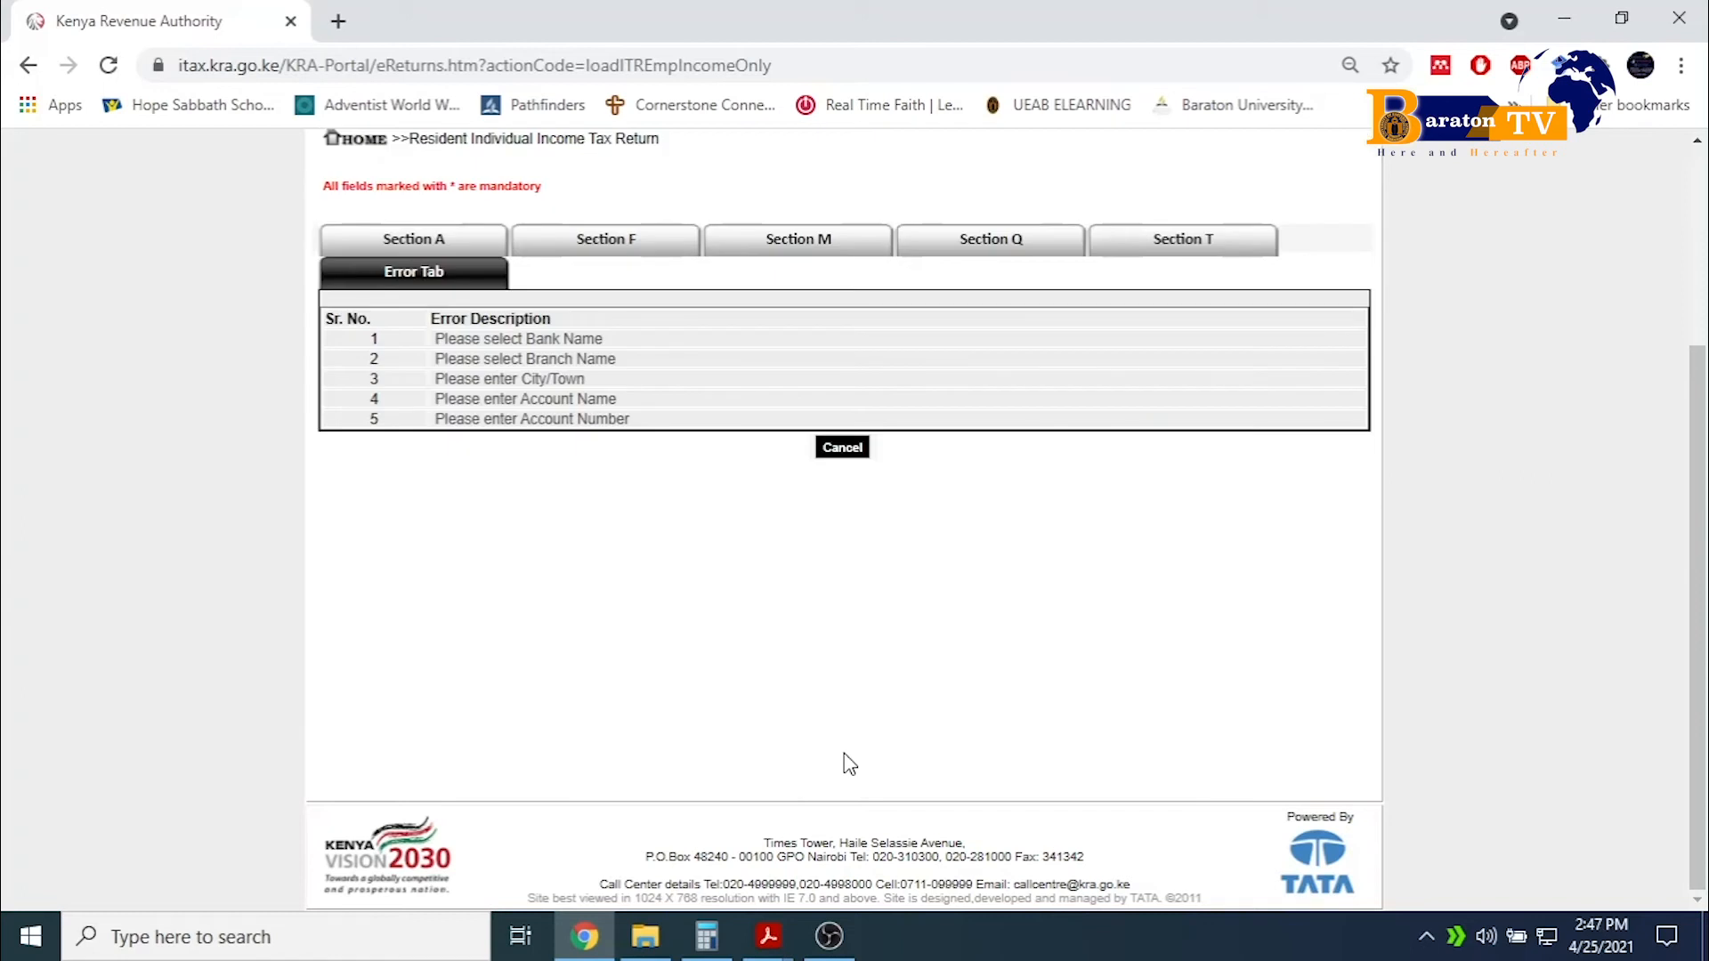
Go to the Bank Name error's field in Section A and set the bank to M-Payment and the branch to MPESA.
{"action": "left_click", "coordinate": [524, 339]}
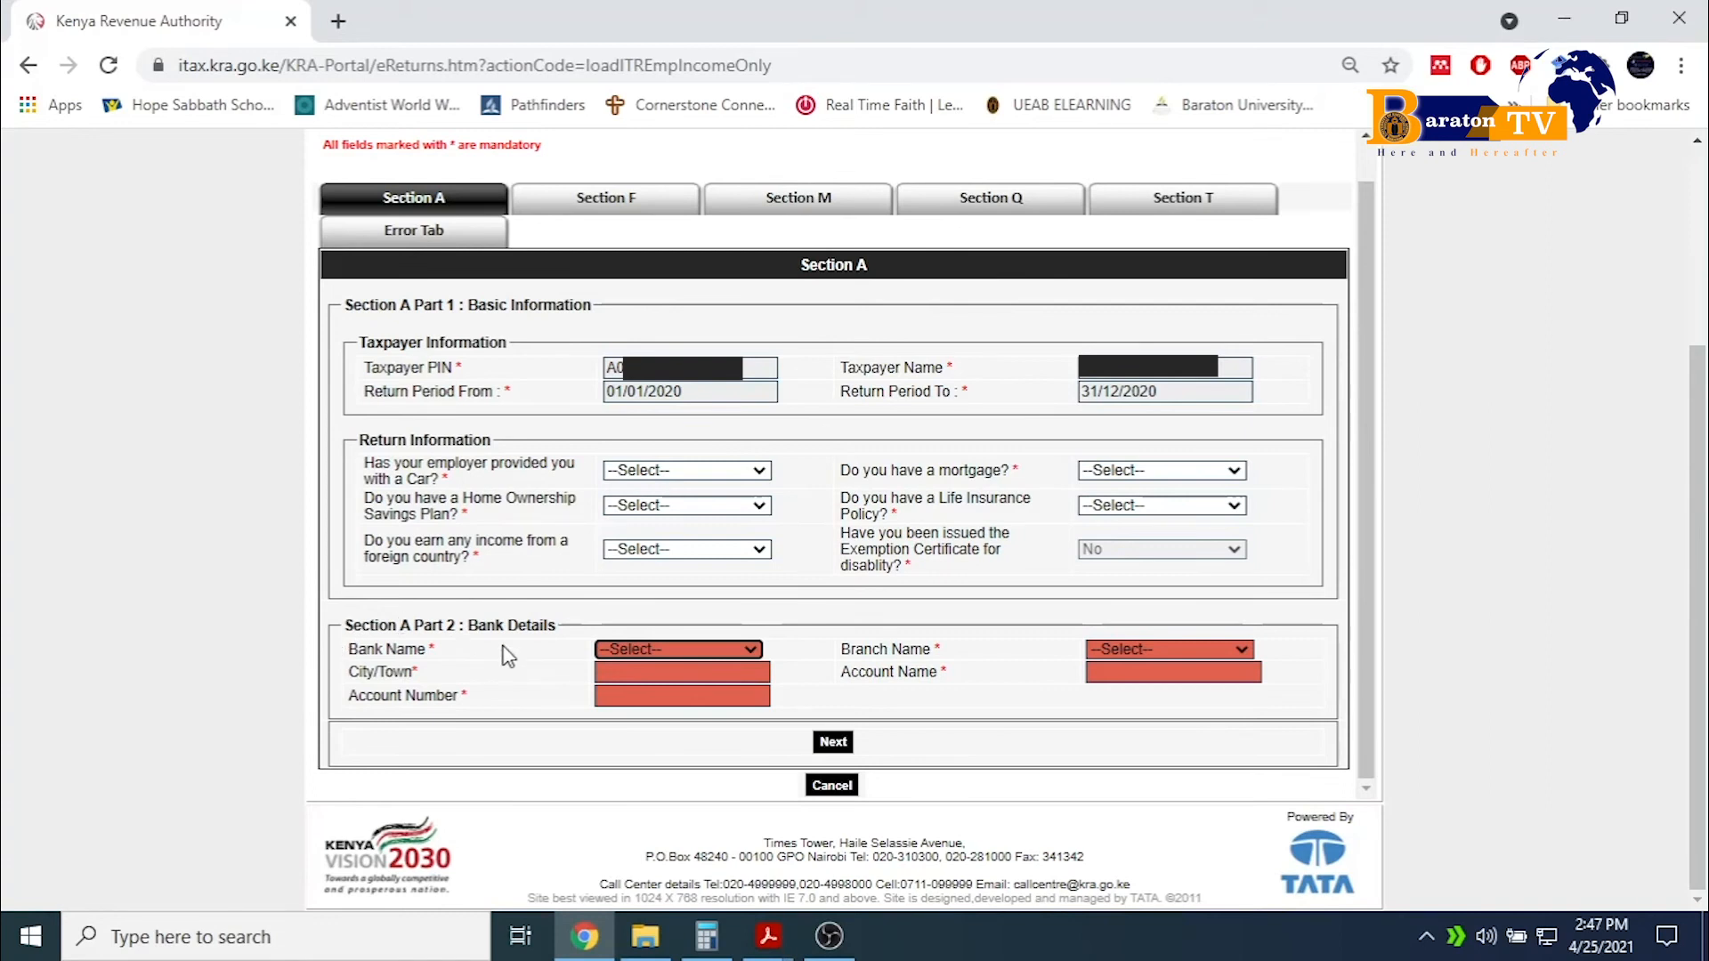
{"action": "left_click", "coordinate": [703, 650]}
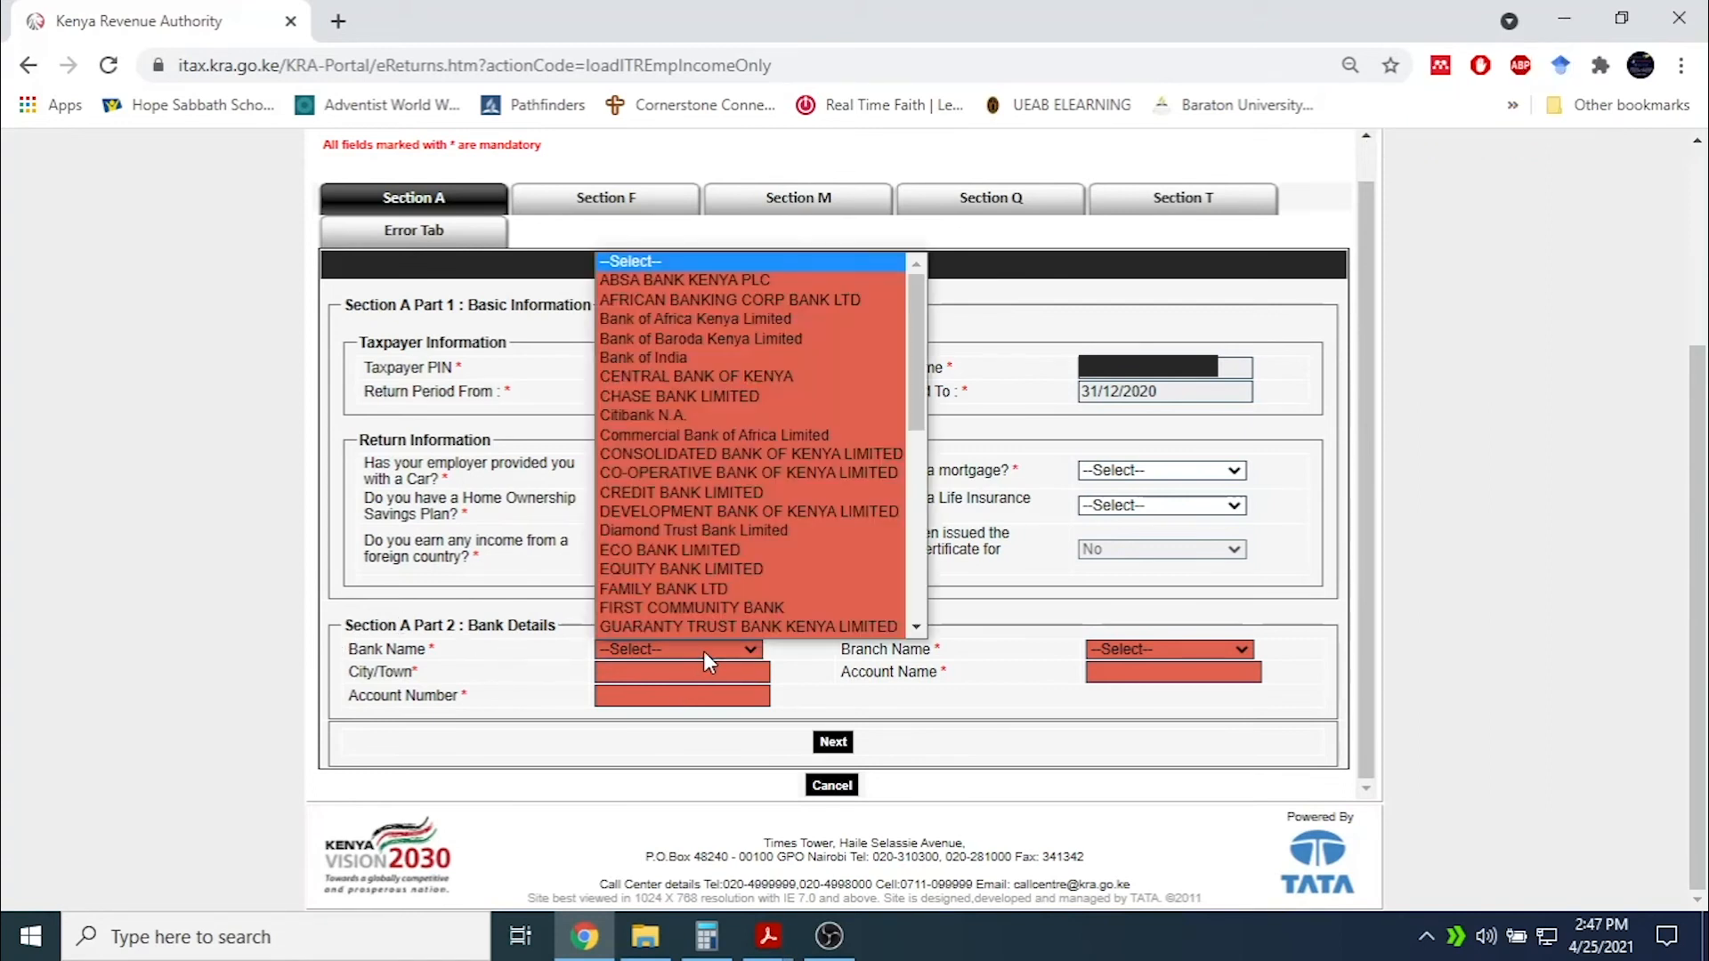
{"action": "left_click", "coordinate": [916, 627]}
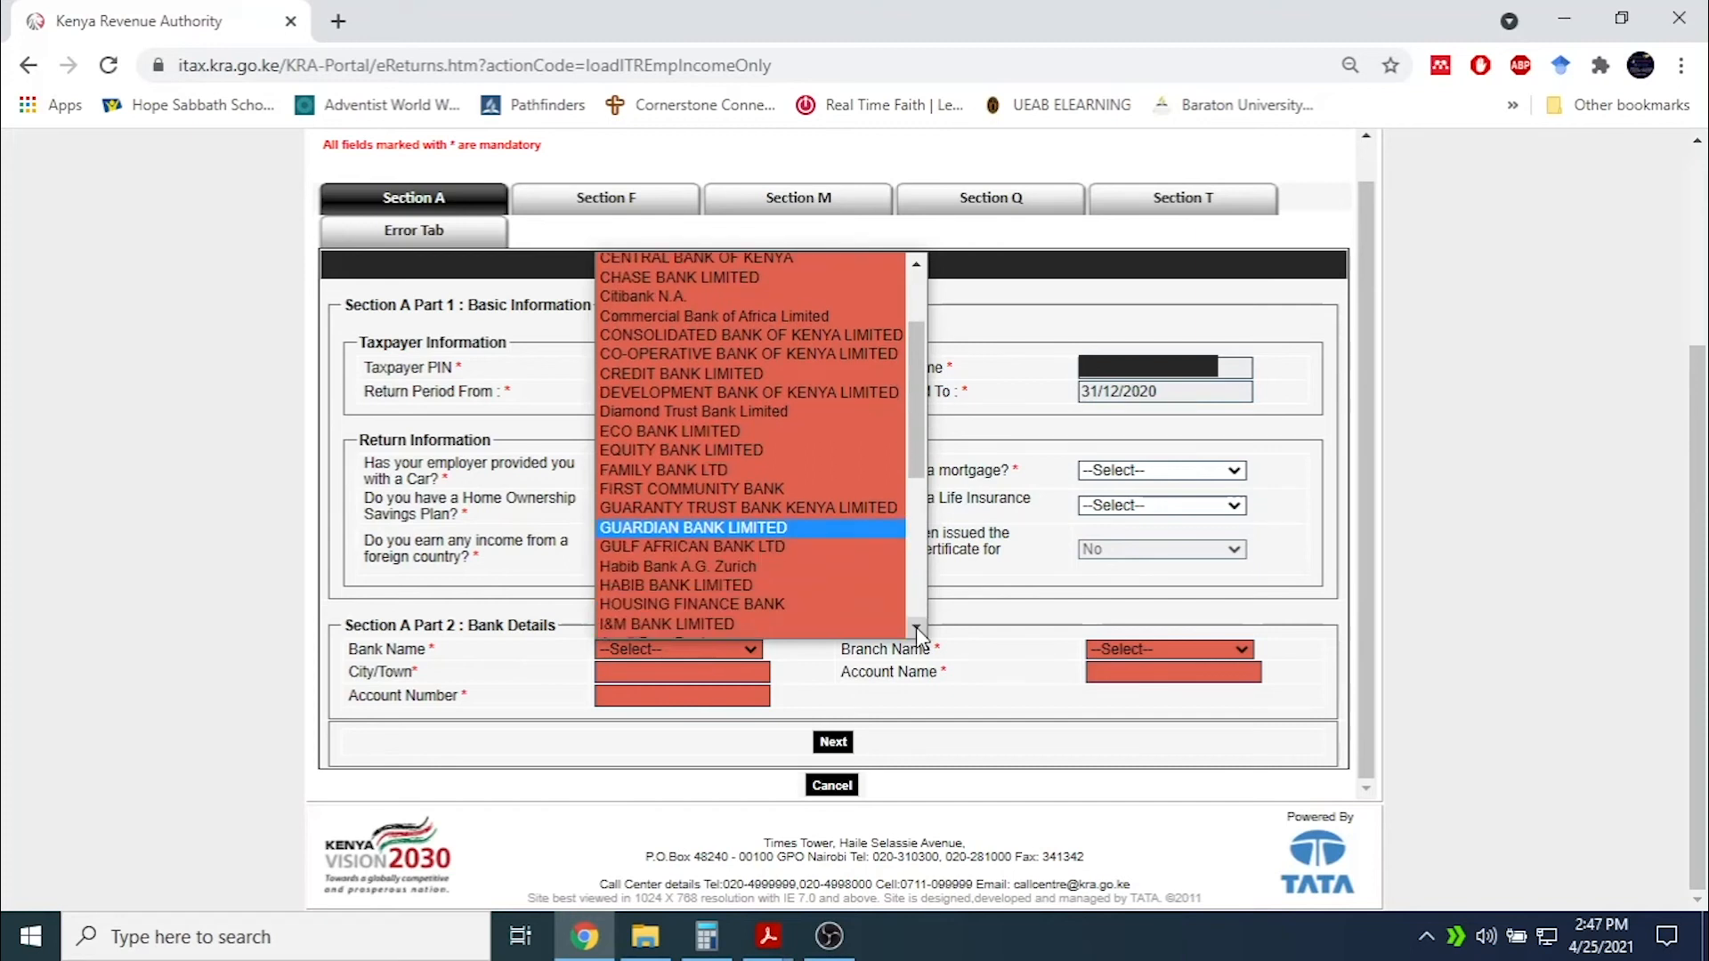
{"action": "left_click", "coordinate": [916, 626]}
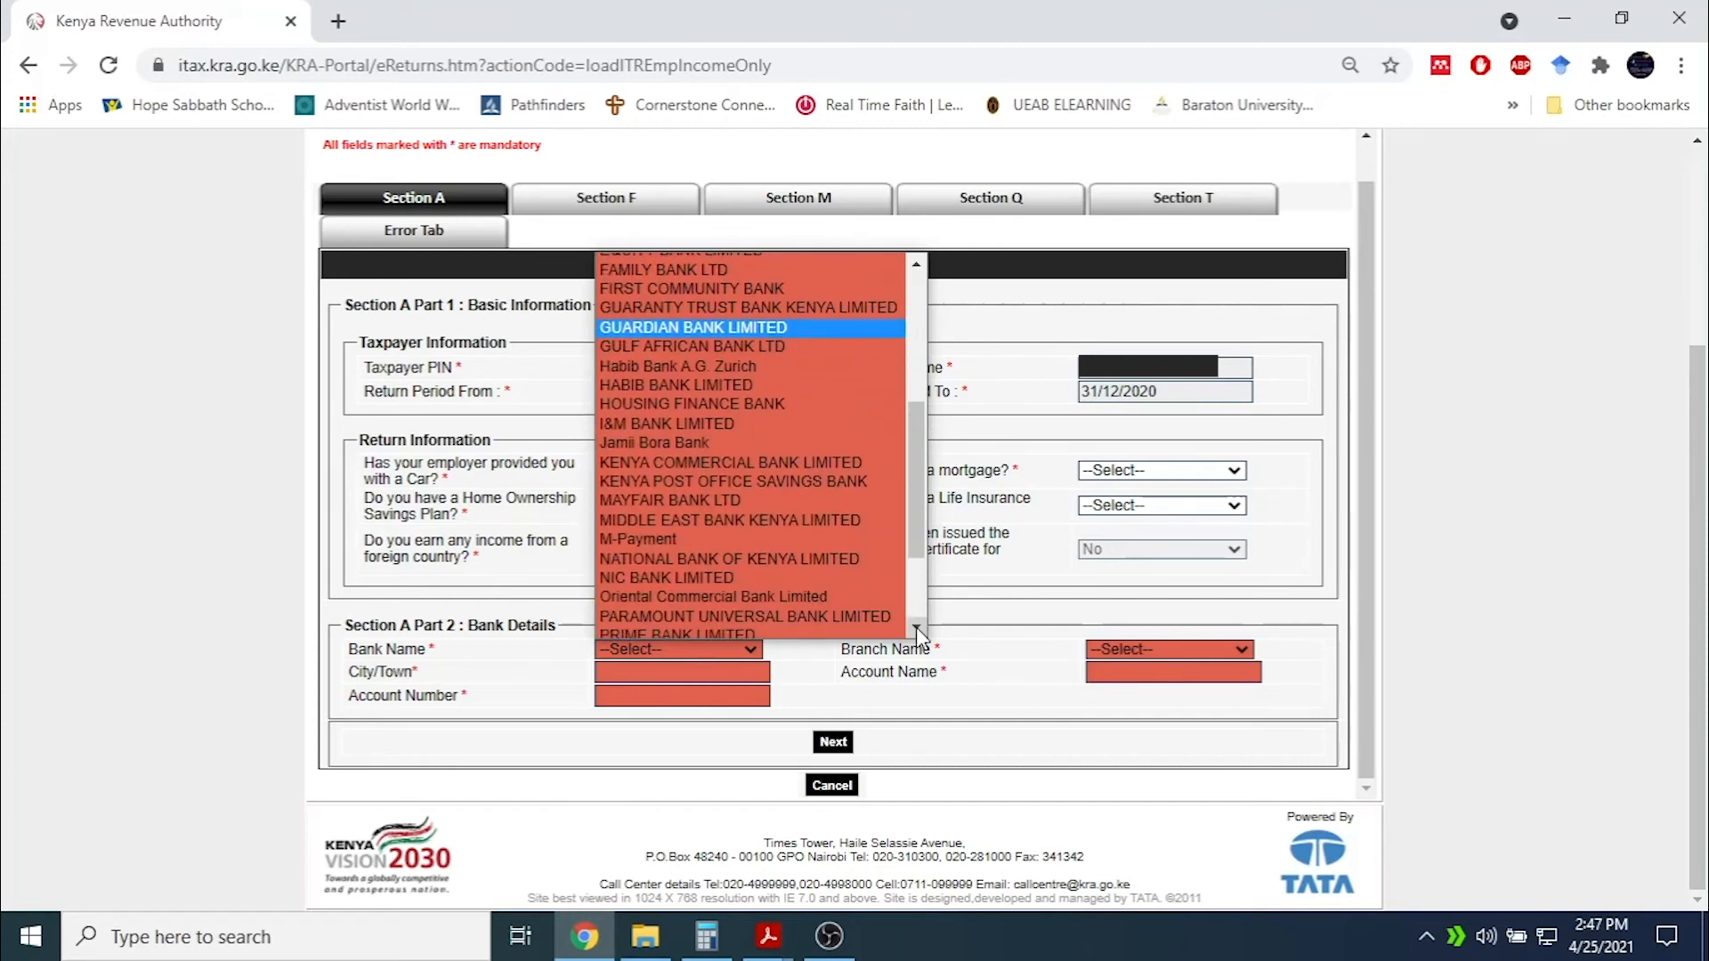
{"action": "left_click_drag", "start_coordinate": [906, 497], "coordinate": [884, 557]}
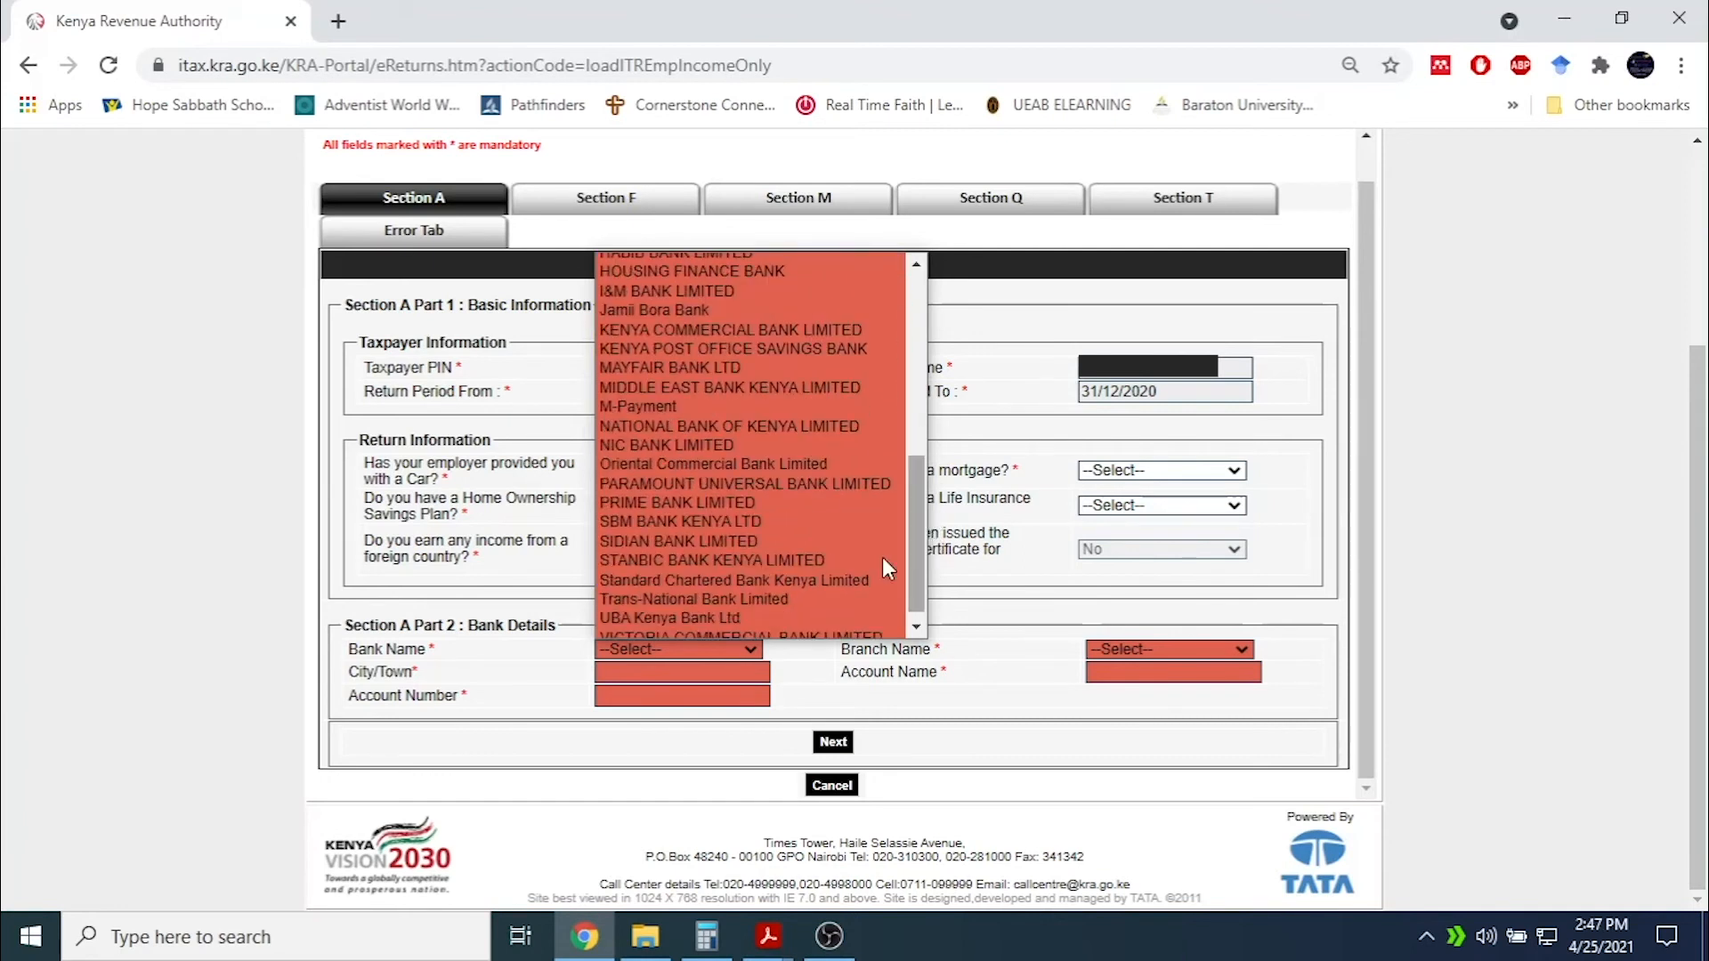
{"action": "left_click", "coordinate": [730, 411]}
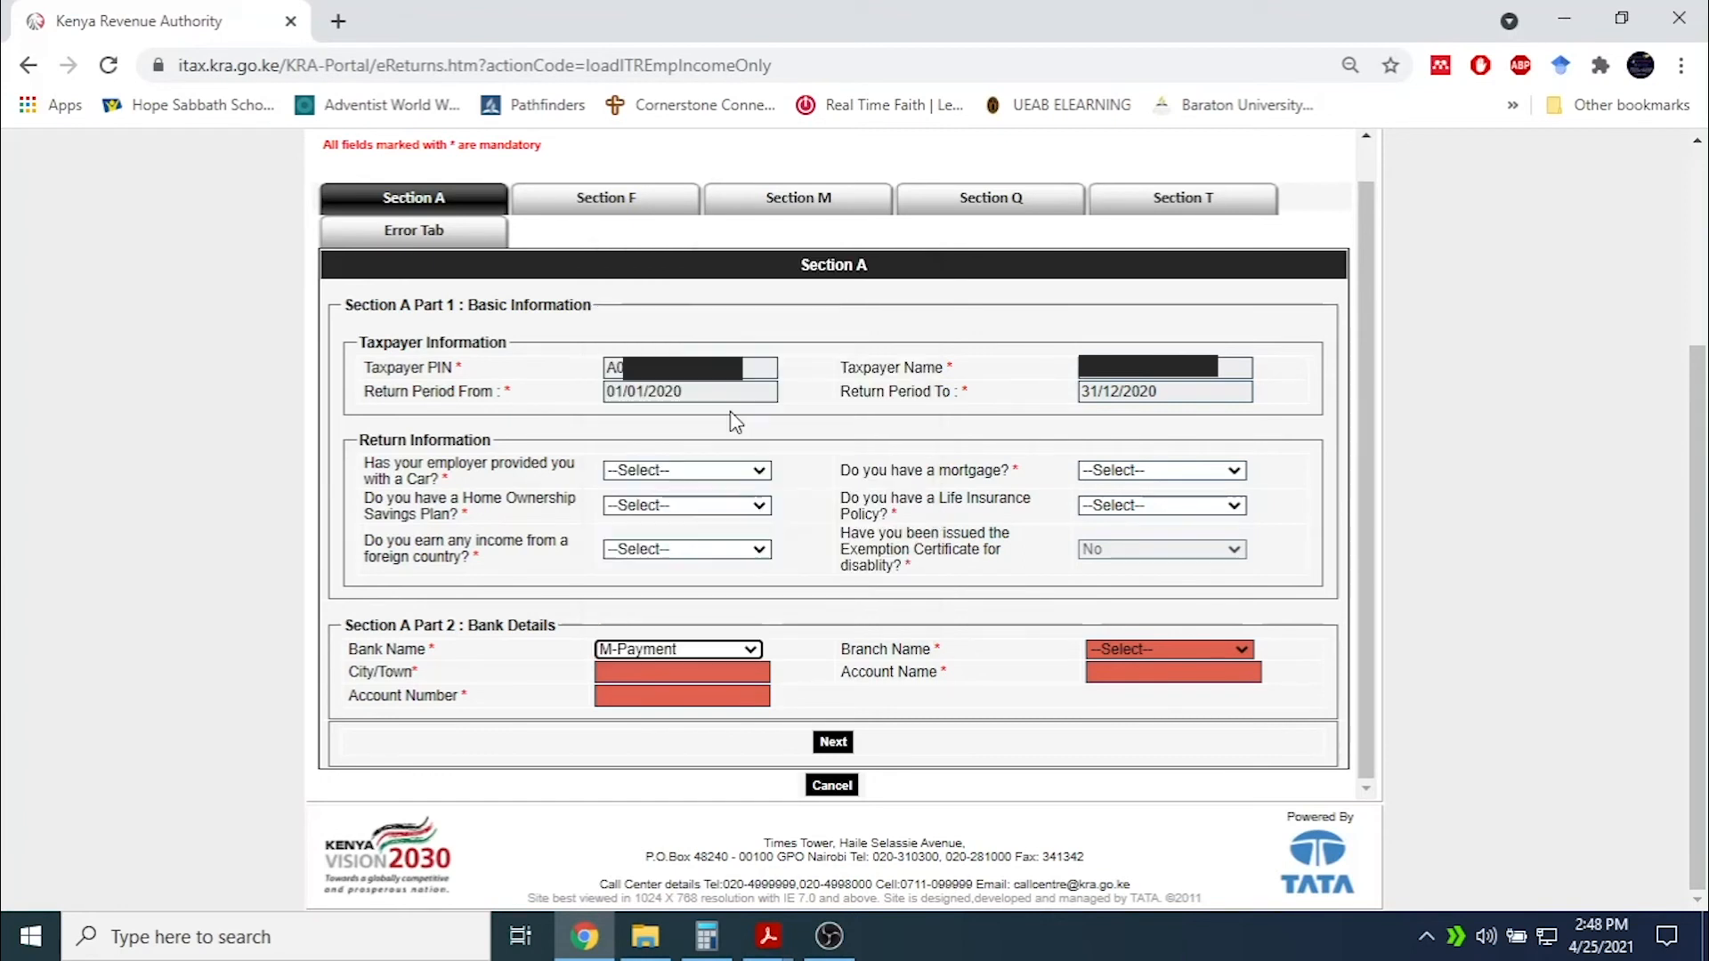
{"action": "left_click", "coordinate": [1138, 648]}
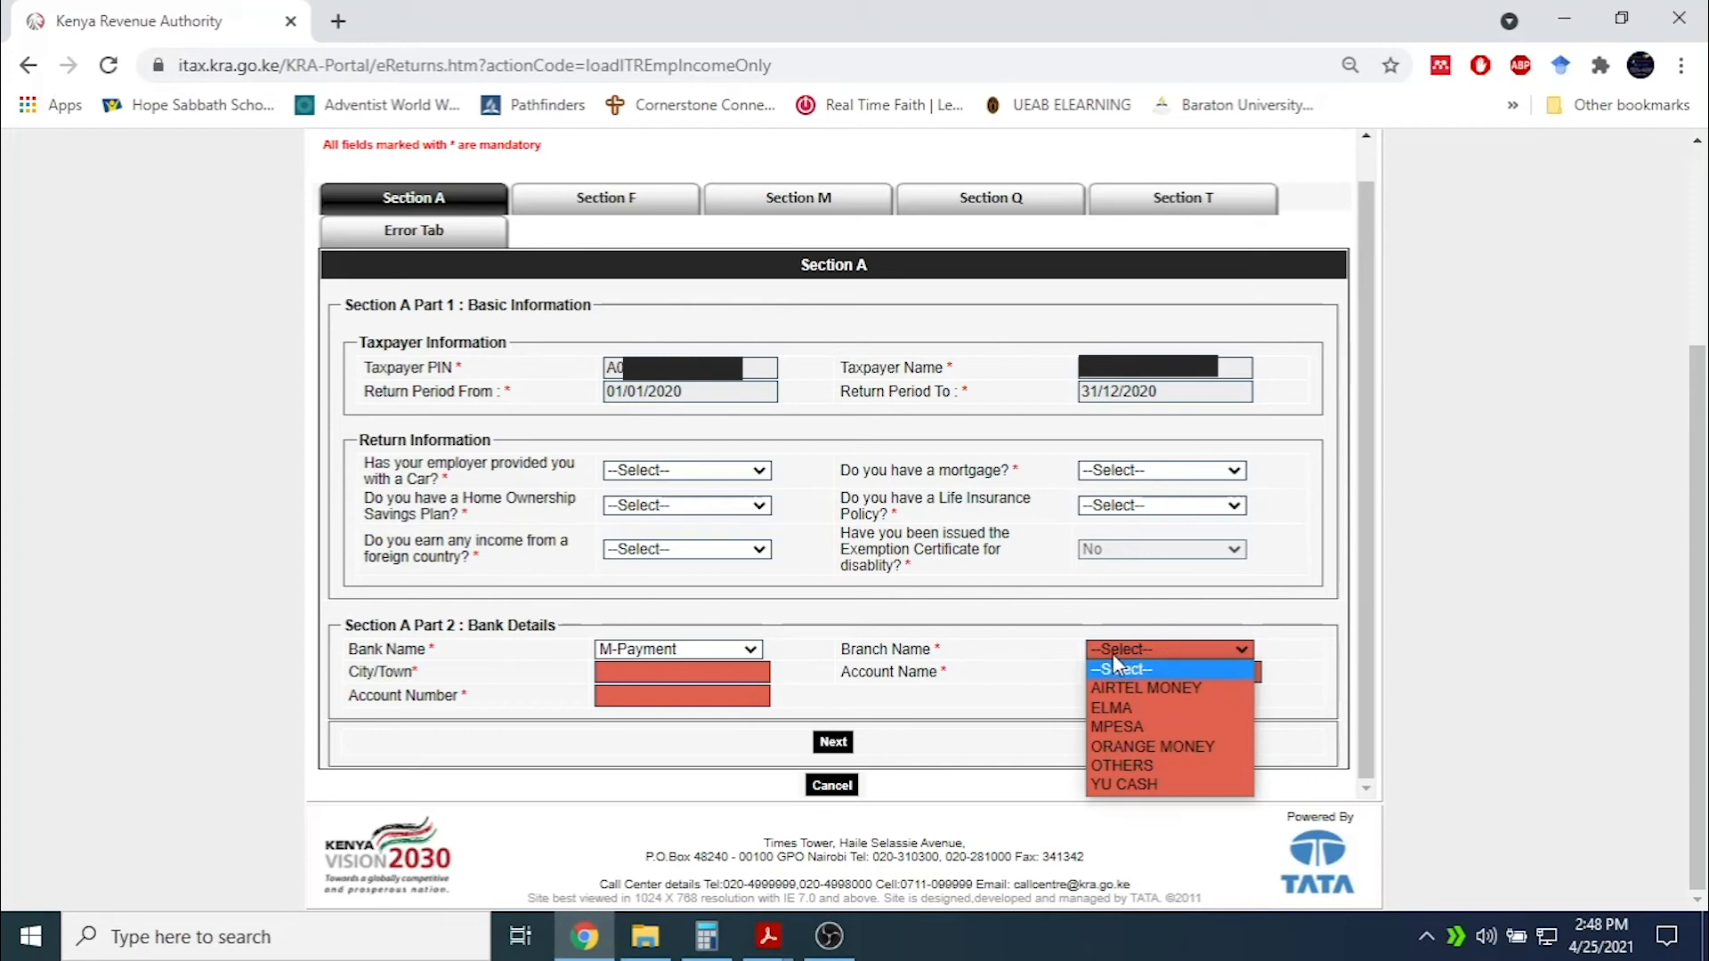
{"action": "left_click", "coordinate": [1120, 729]}
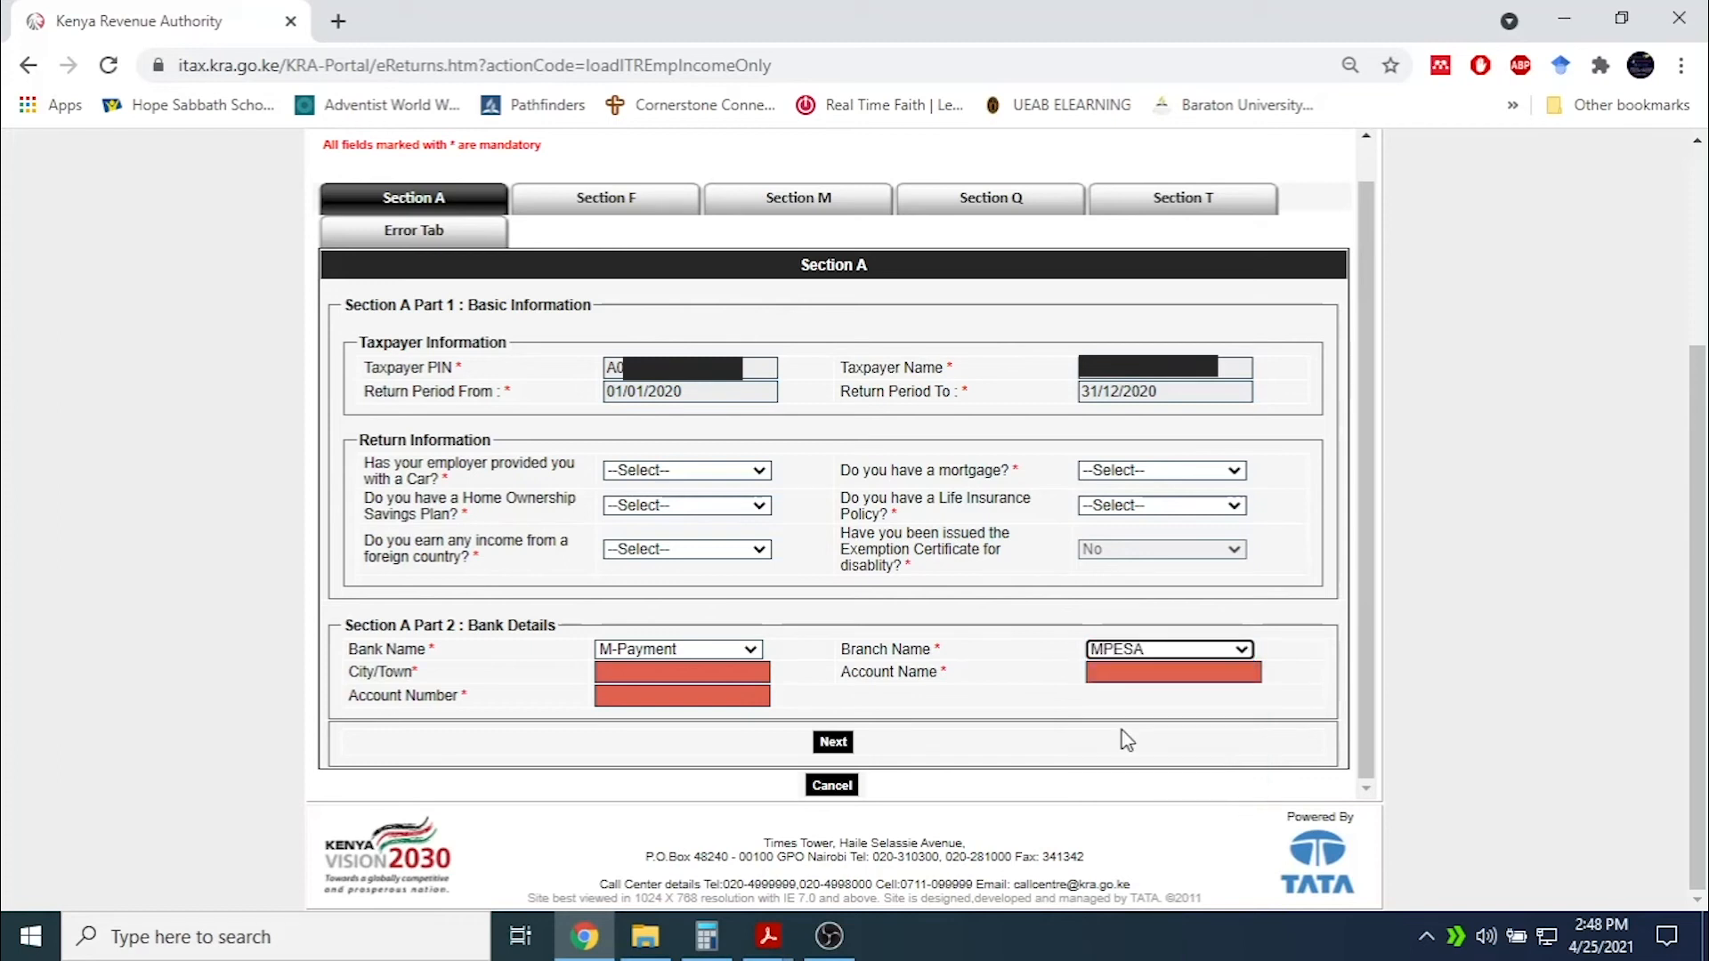
In the Section A bank details, enter KAPSABET as the City/Town and fill in the account name and account number.
{"action": "left_click", "coordinate": [691, 681]}
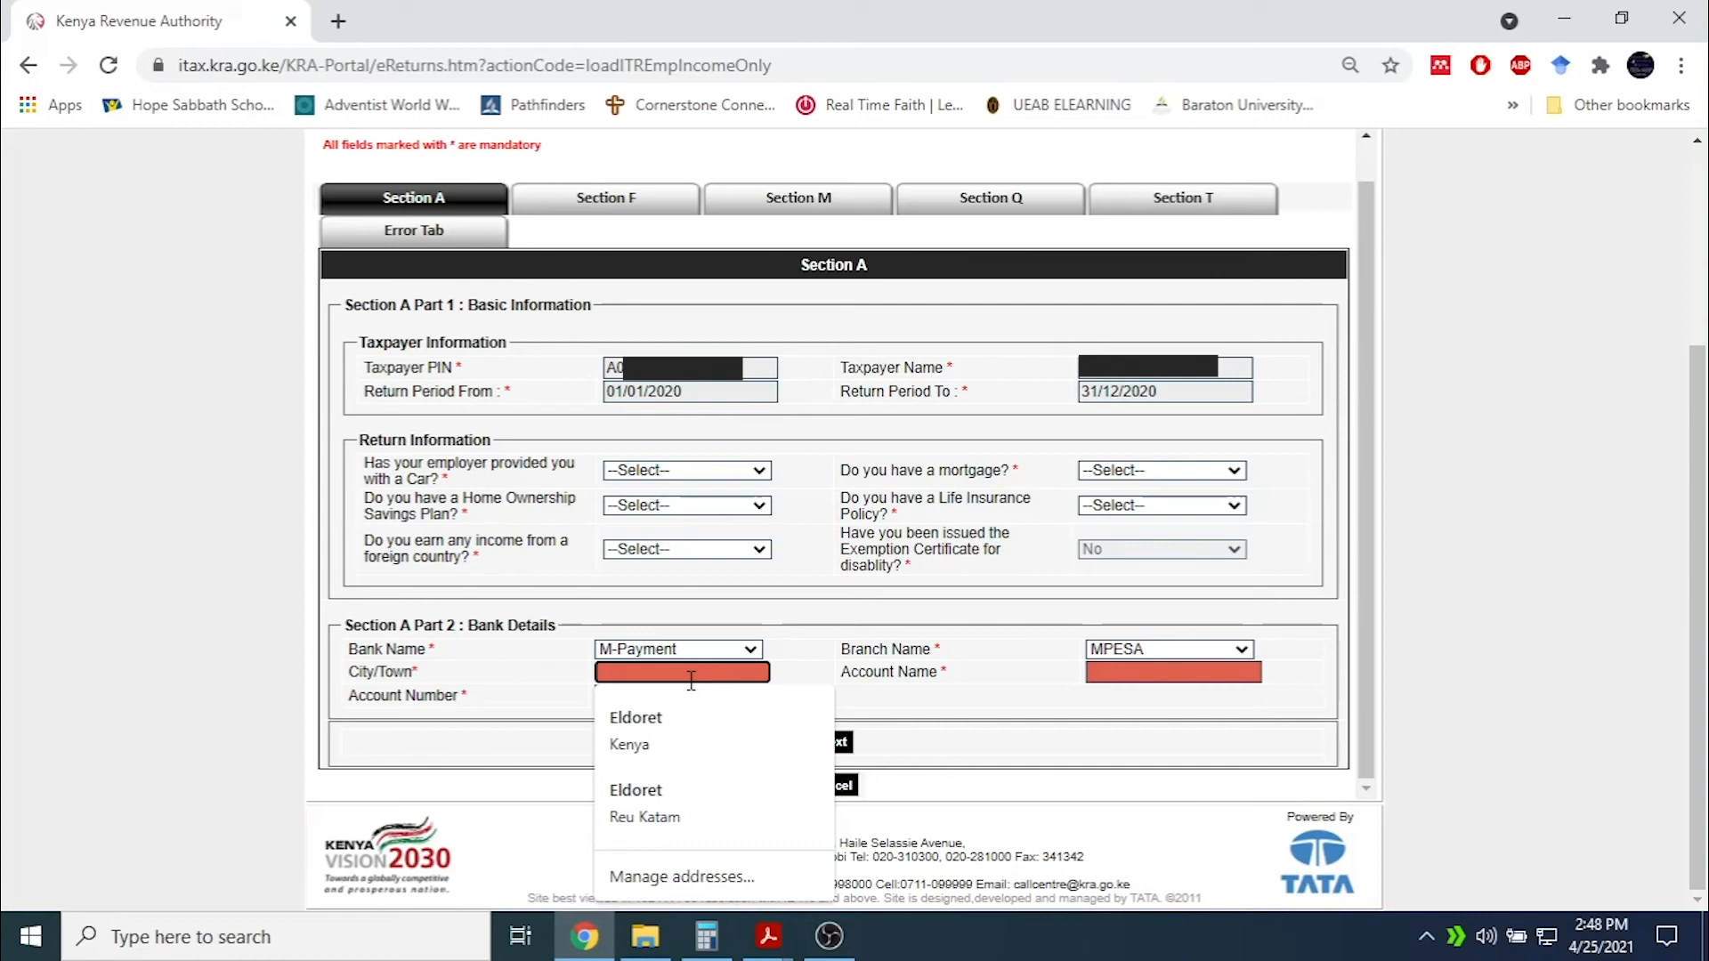
{"action": "type", "text": "KAPSABET"}
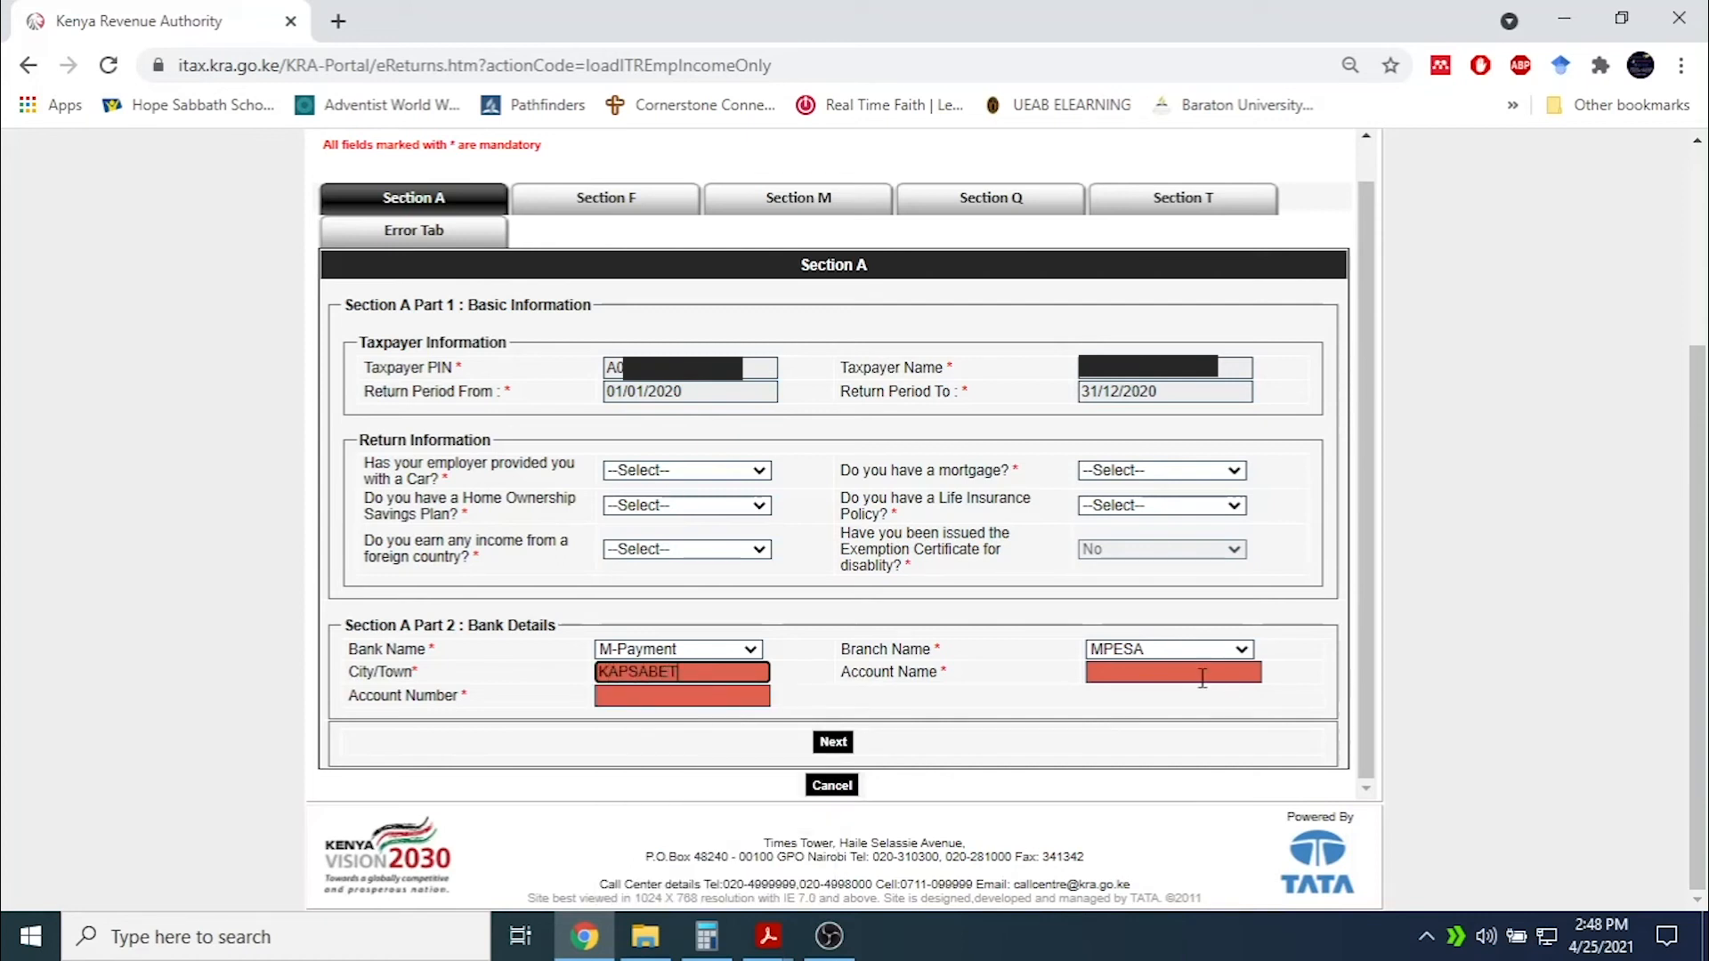
{"action": "left_click", "coordinate": [1202, 676]}
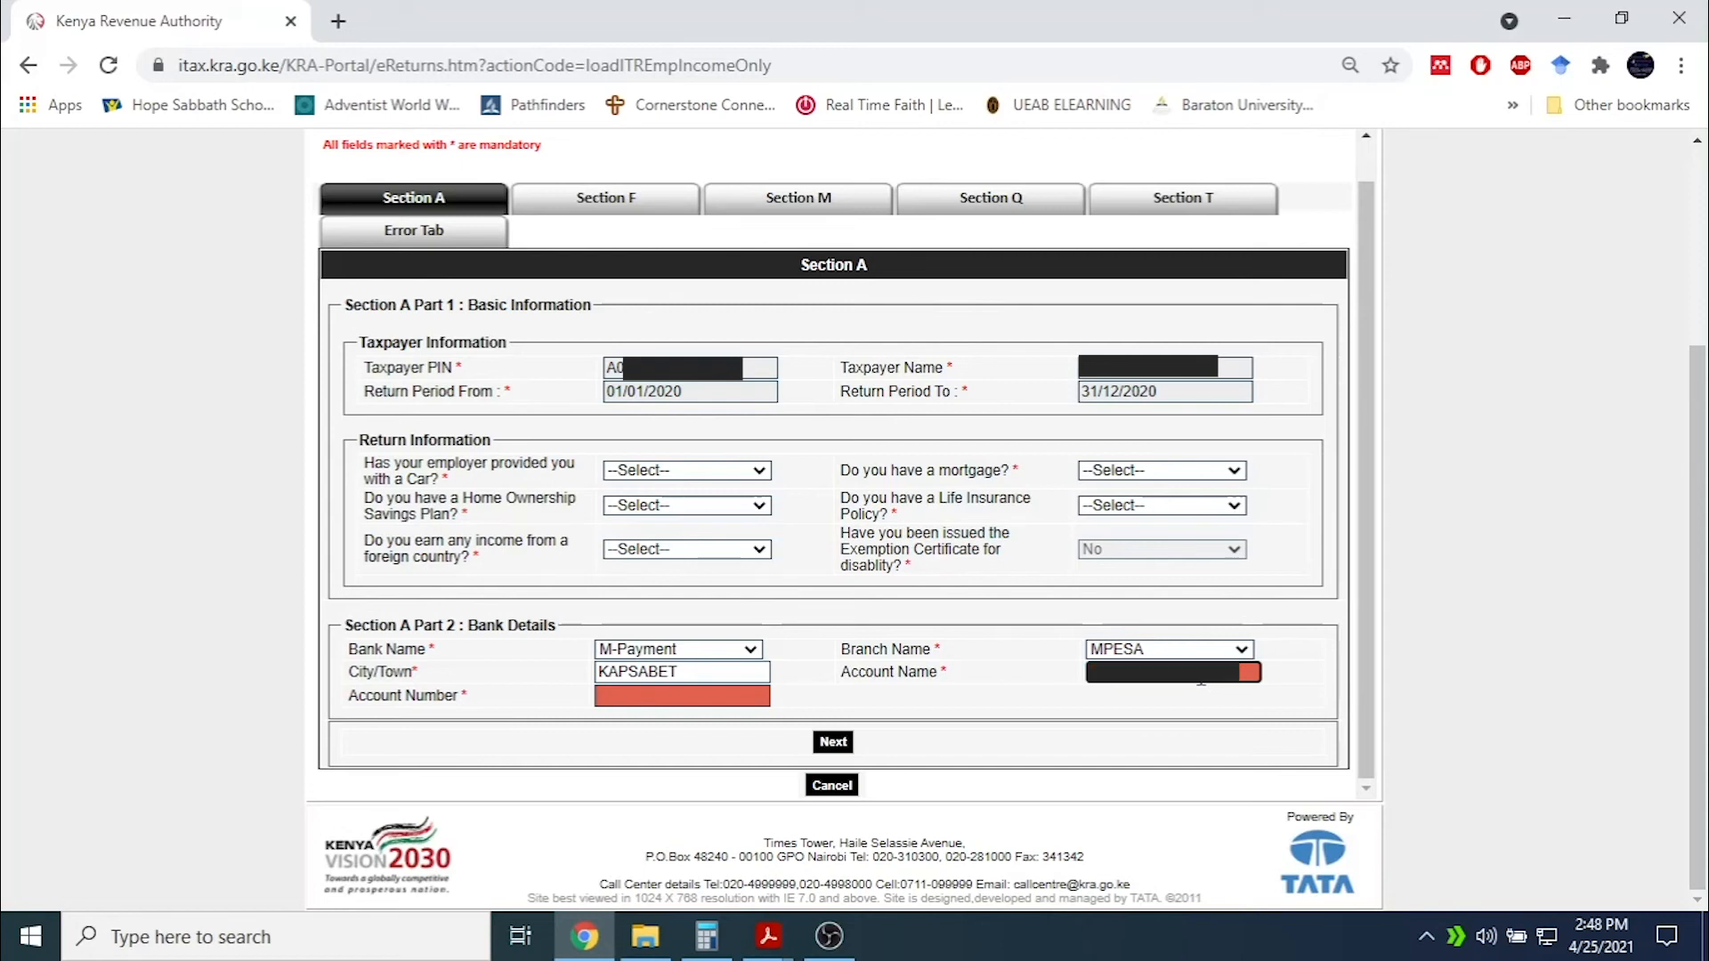
{"action": "left_click", "coordinate": [696, 698]}
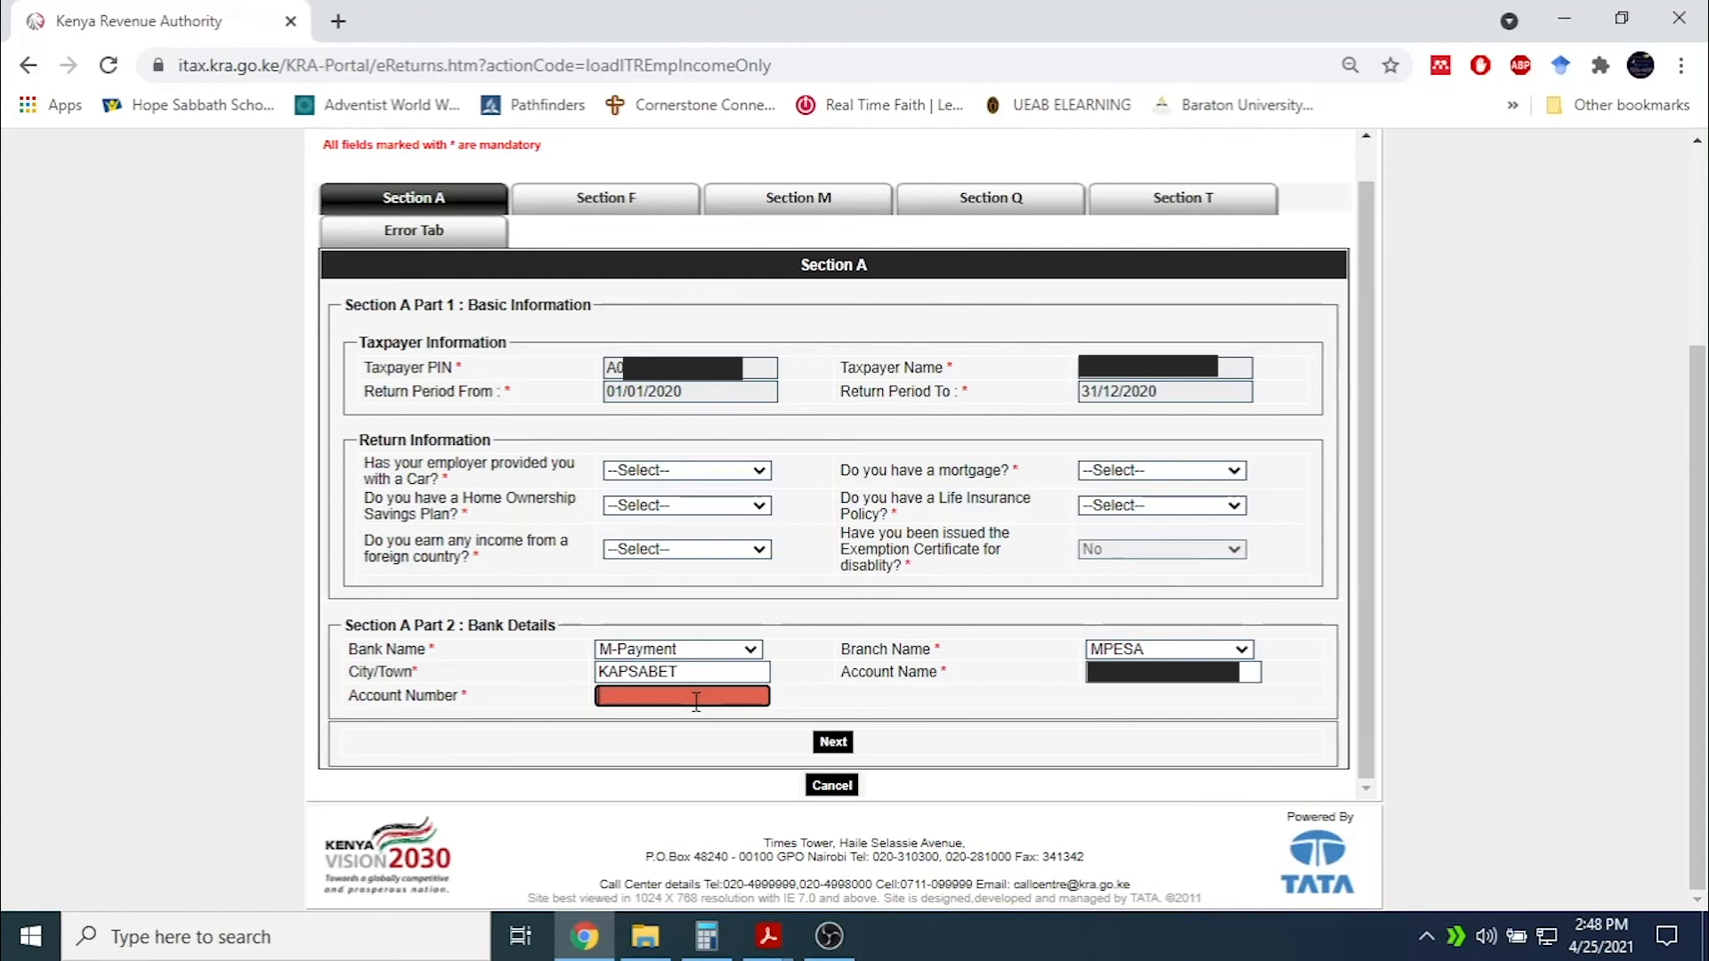
{"action": "type", "text": "07"}
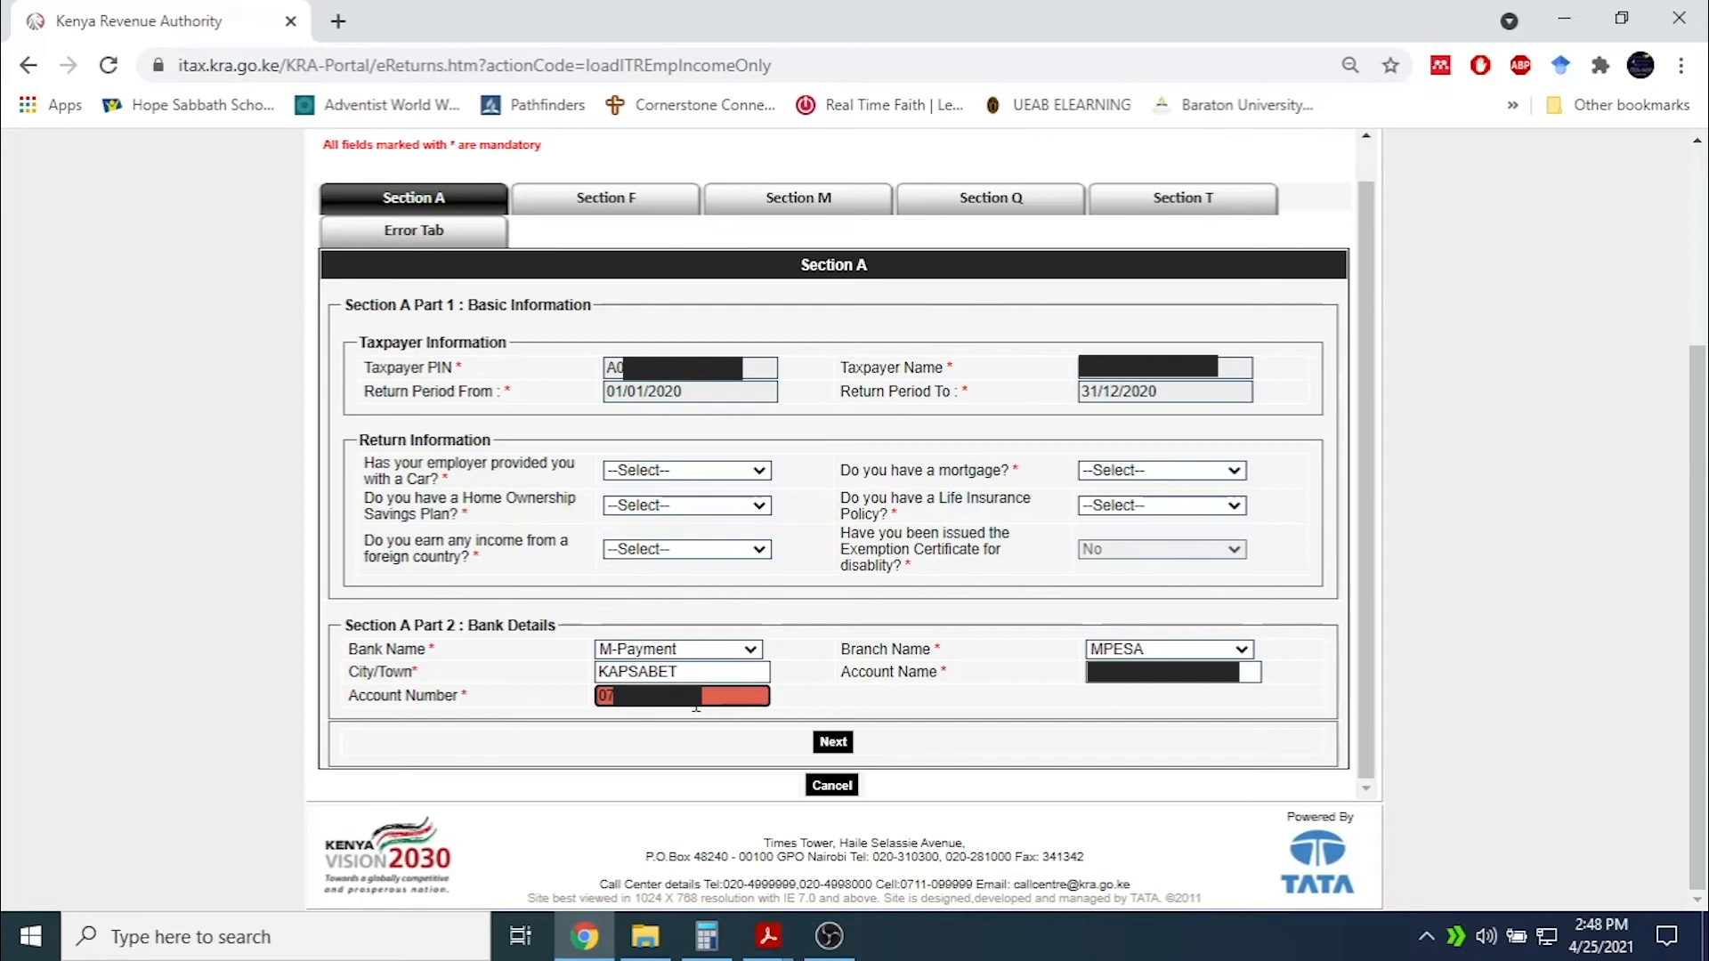
Submit the completed return from Section T and confirm the submission.
{"action": "left_click", "coordinate": [1204, 214]}
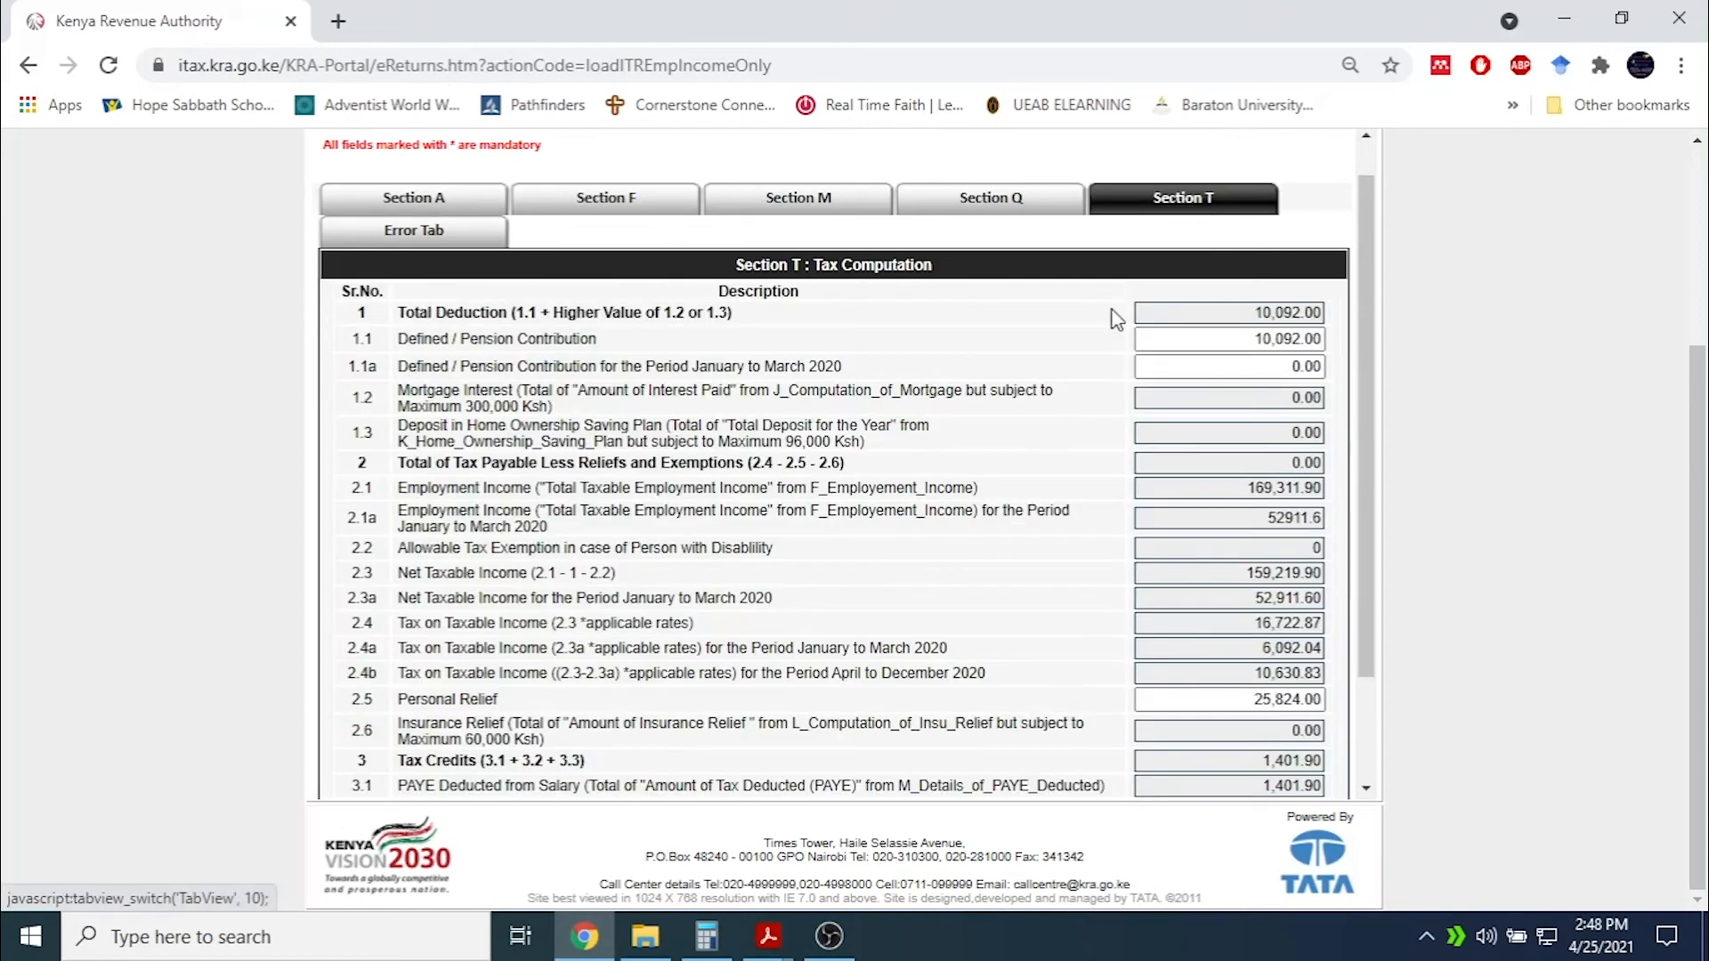
{"action": "left_click_drag", "start_coordinate": [1366, 356], "coordinate": [1367, 579]}
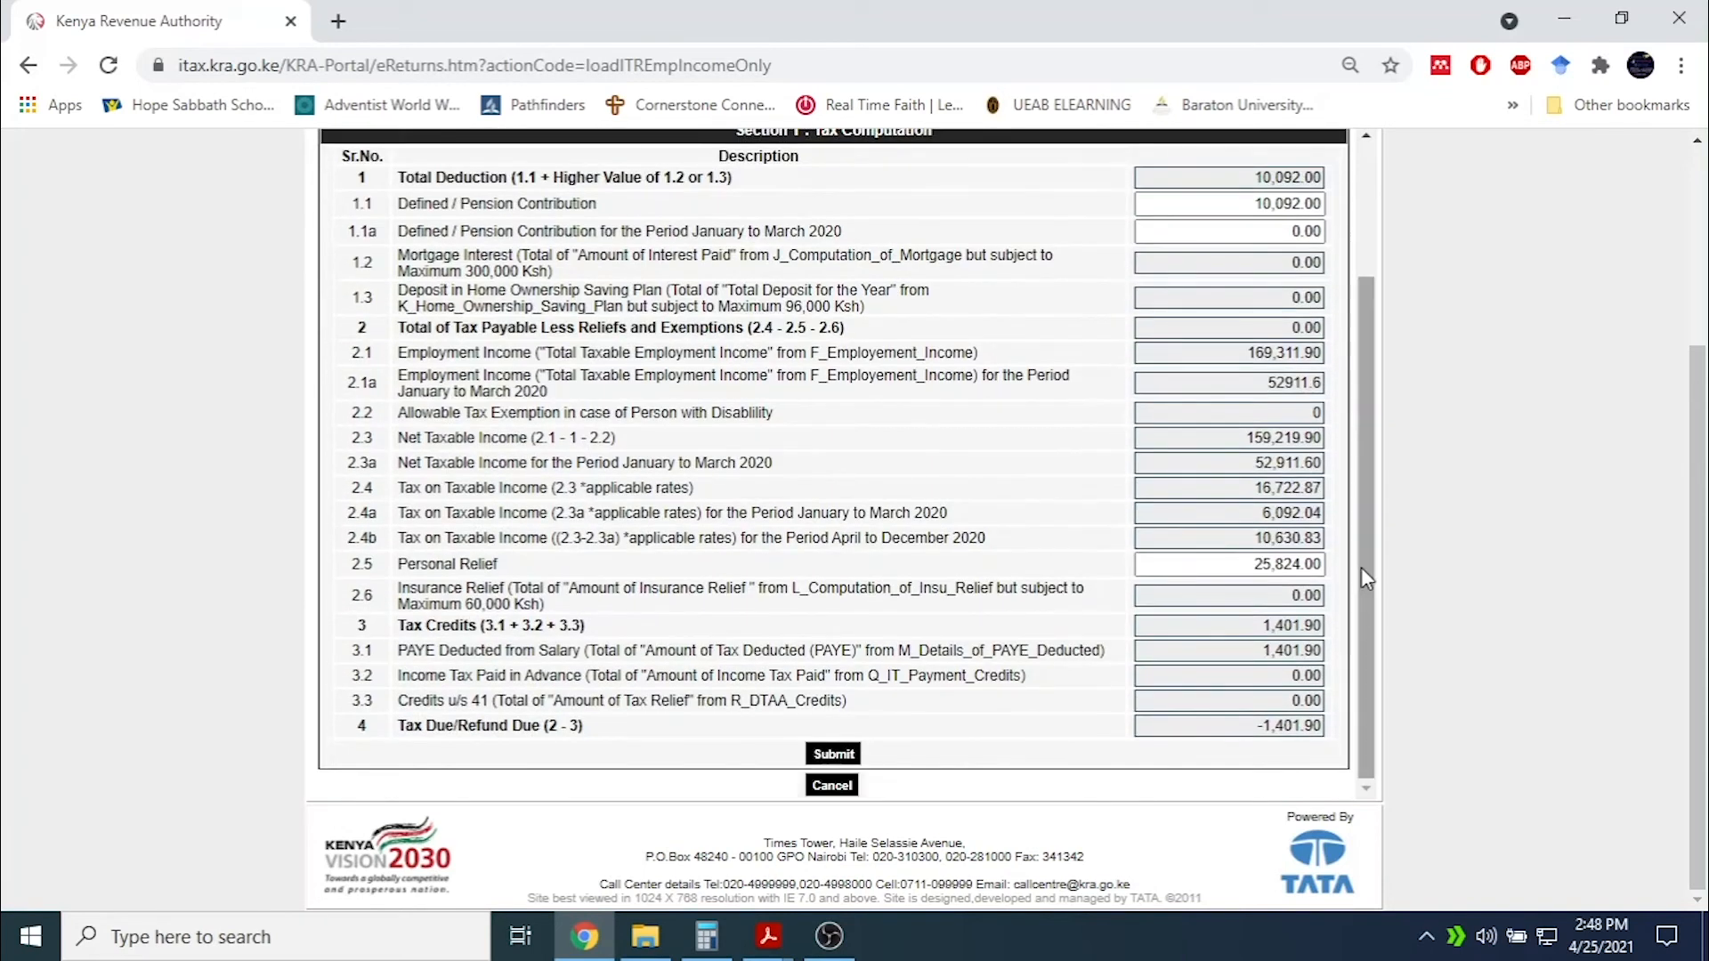
{"action": "left_click", "coordinate": [834, 756]}
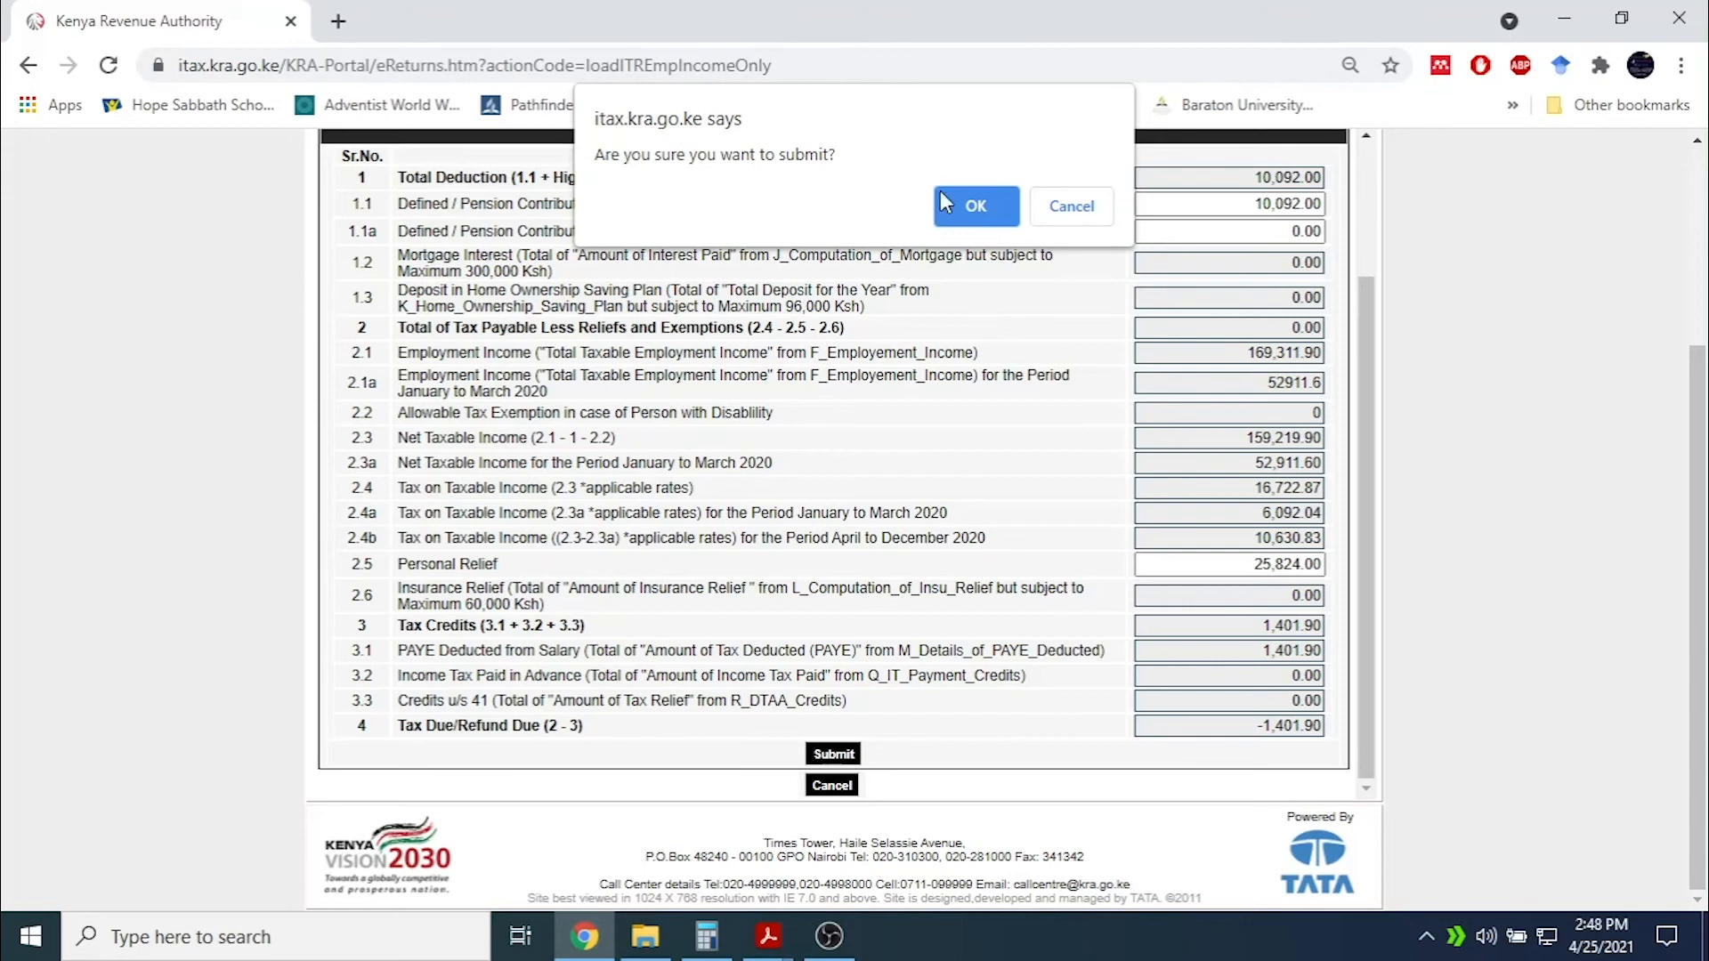
{"action": "left_click", "coordinate": [976, 207]}
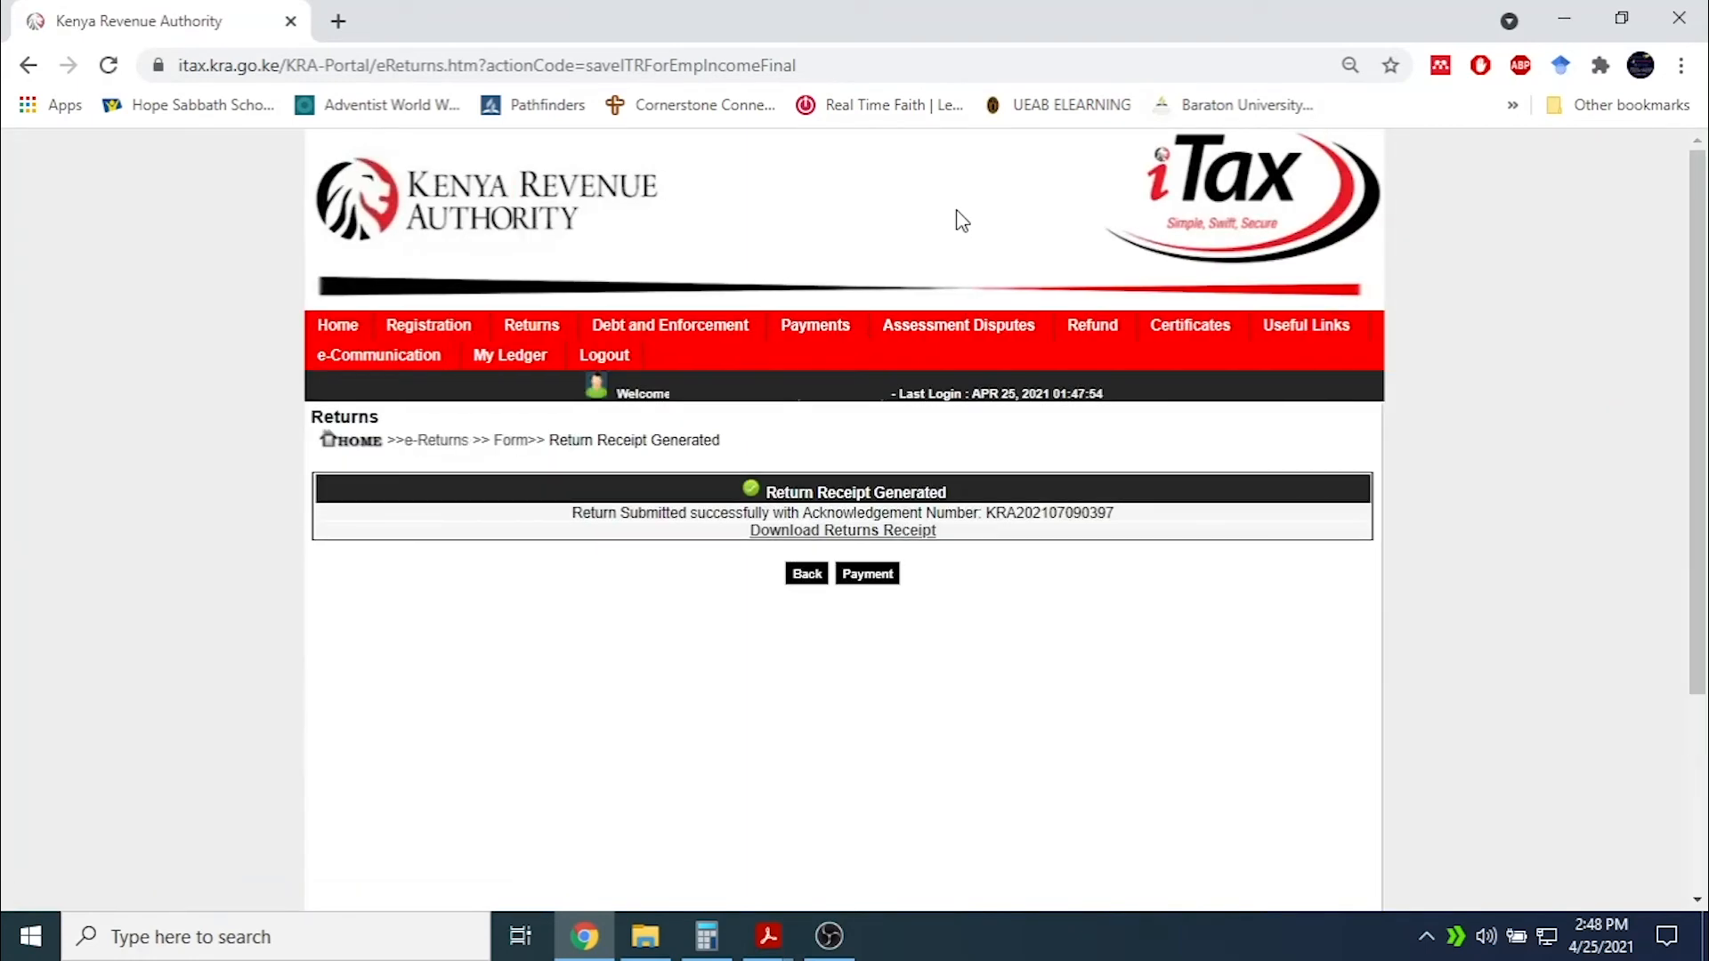
Dismiss the iTax survey, download the returns receipt as receipt_6.pdf and open it.
{"action": "left_click", "coordinate": [1093, 647]}
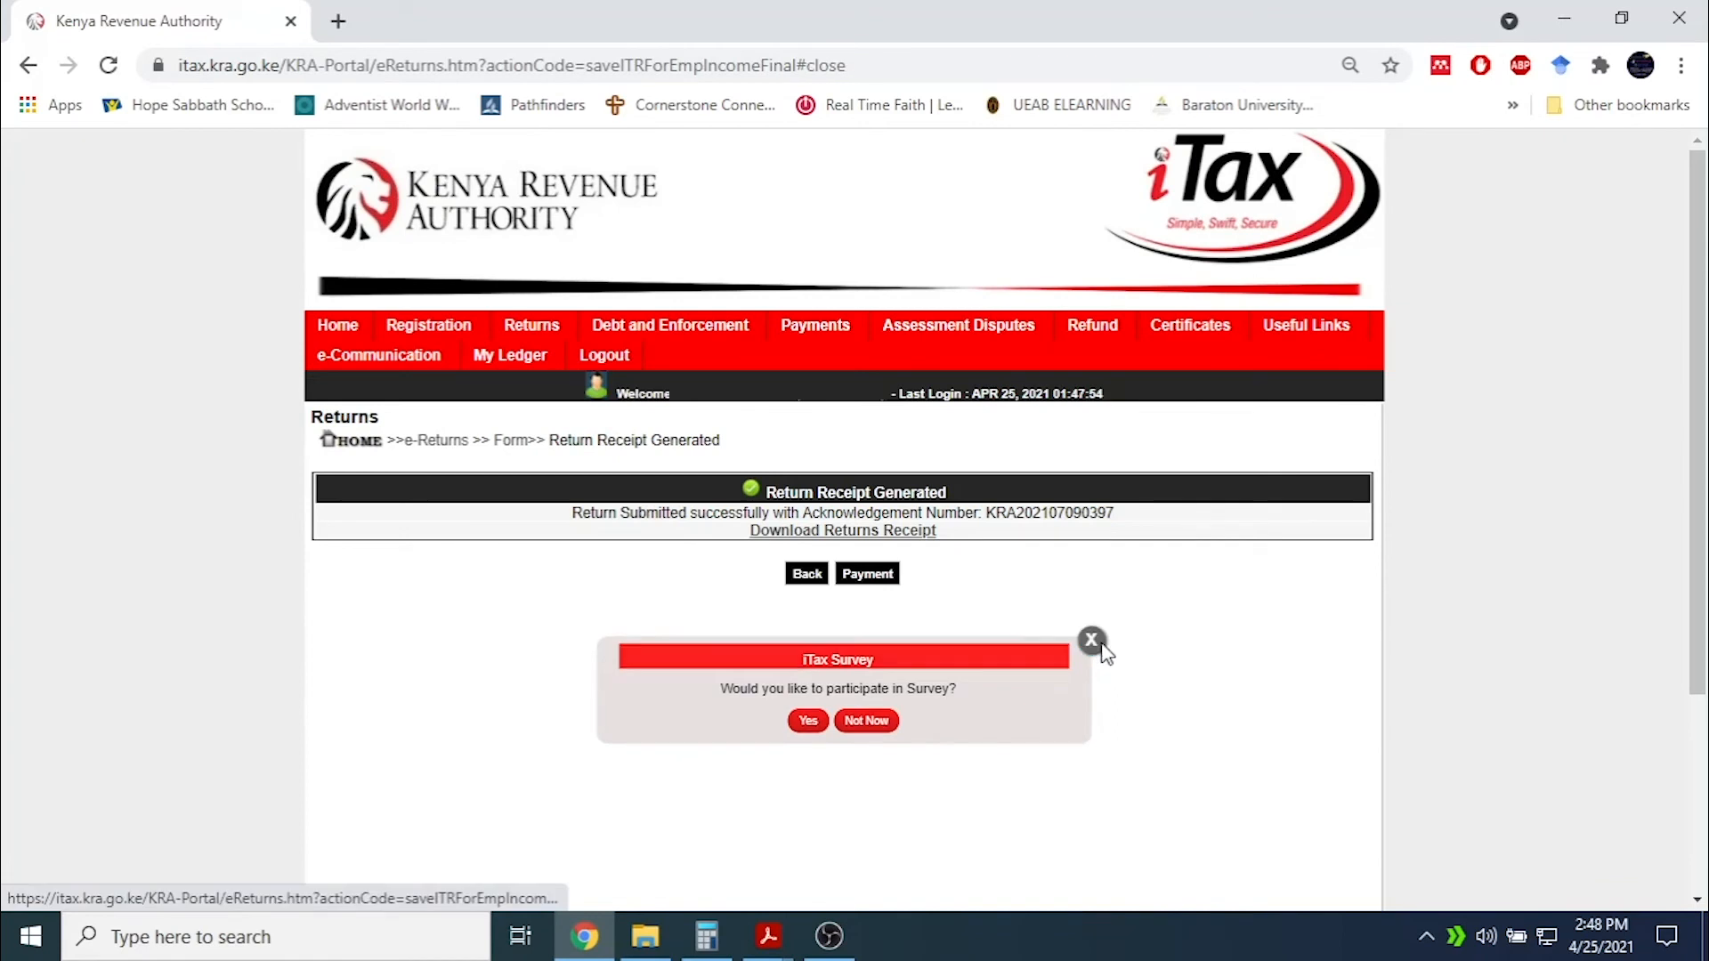
{"action": "left_click", "coordinate": [888, 538]}
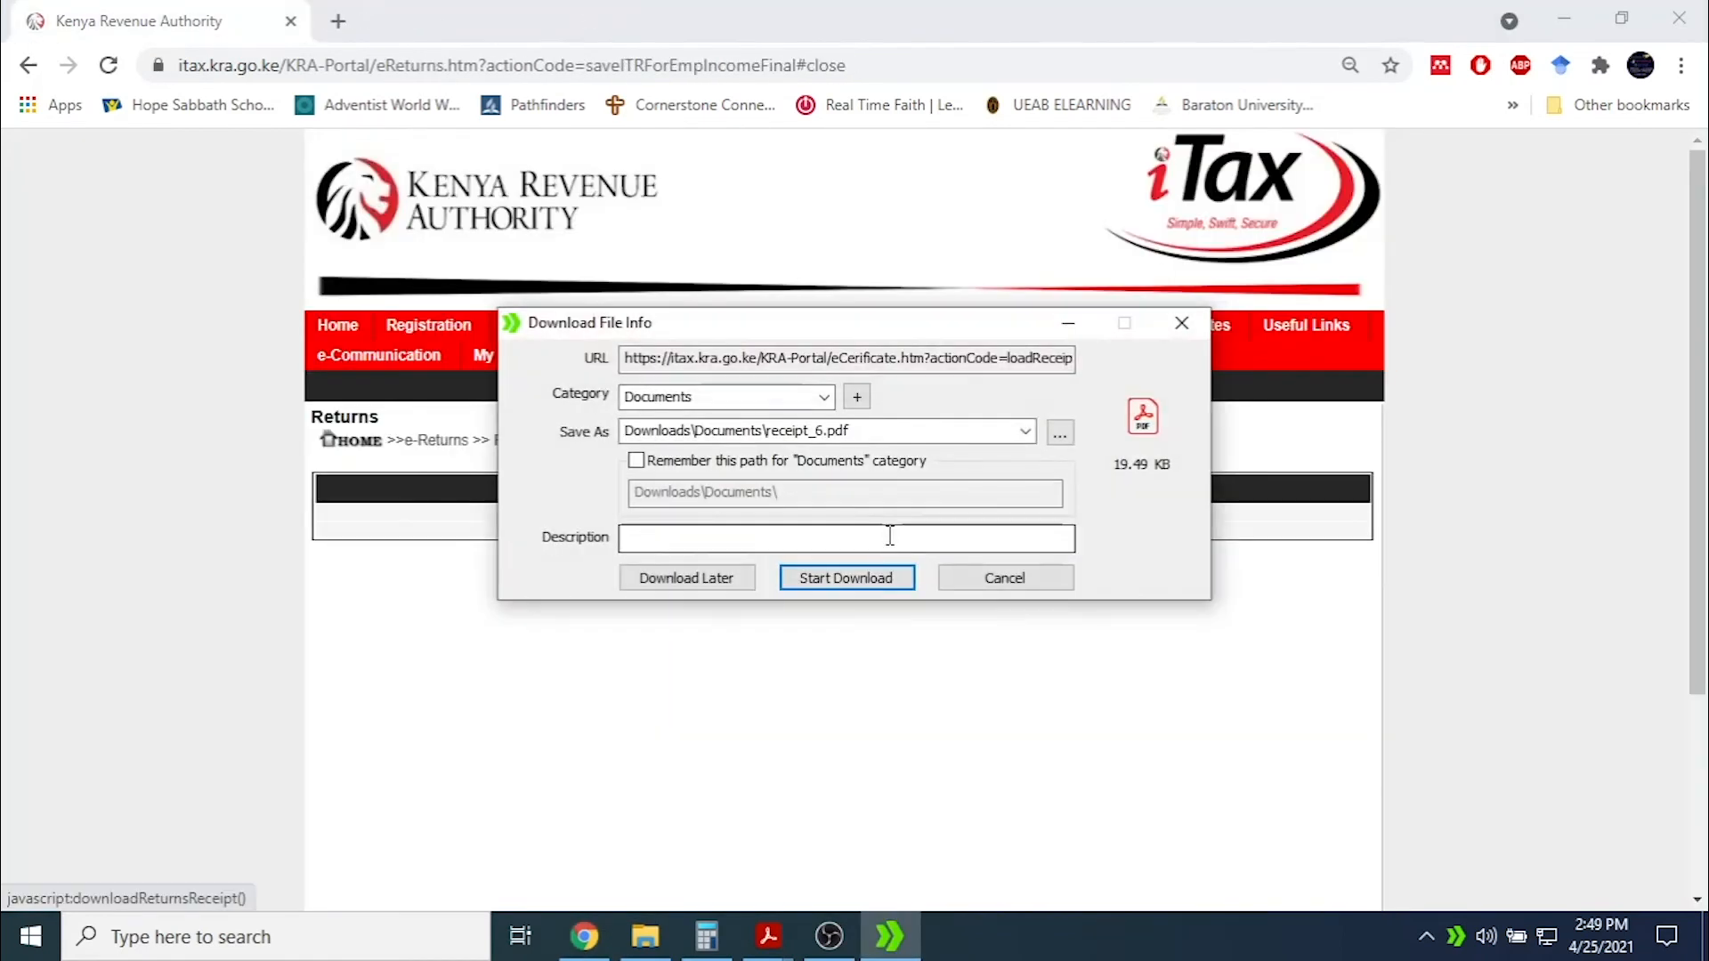
{"action": "left_click", "coordinate": [826, 580]}
{"action": "left_click", "coordinate": [659, 547]}
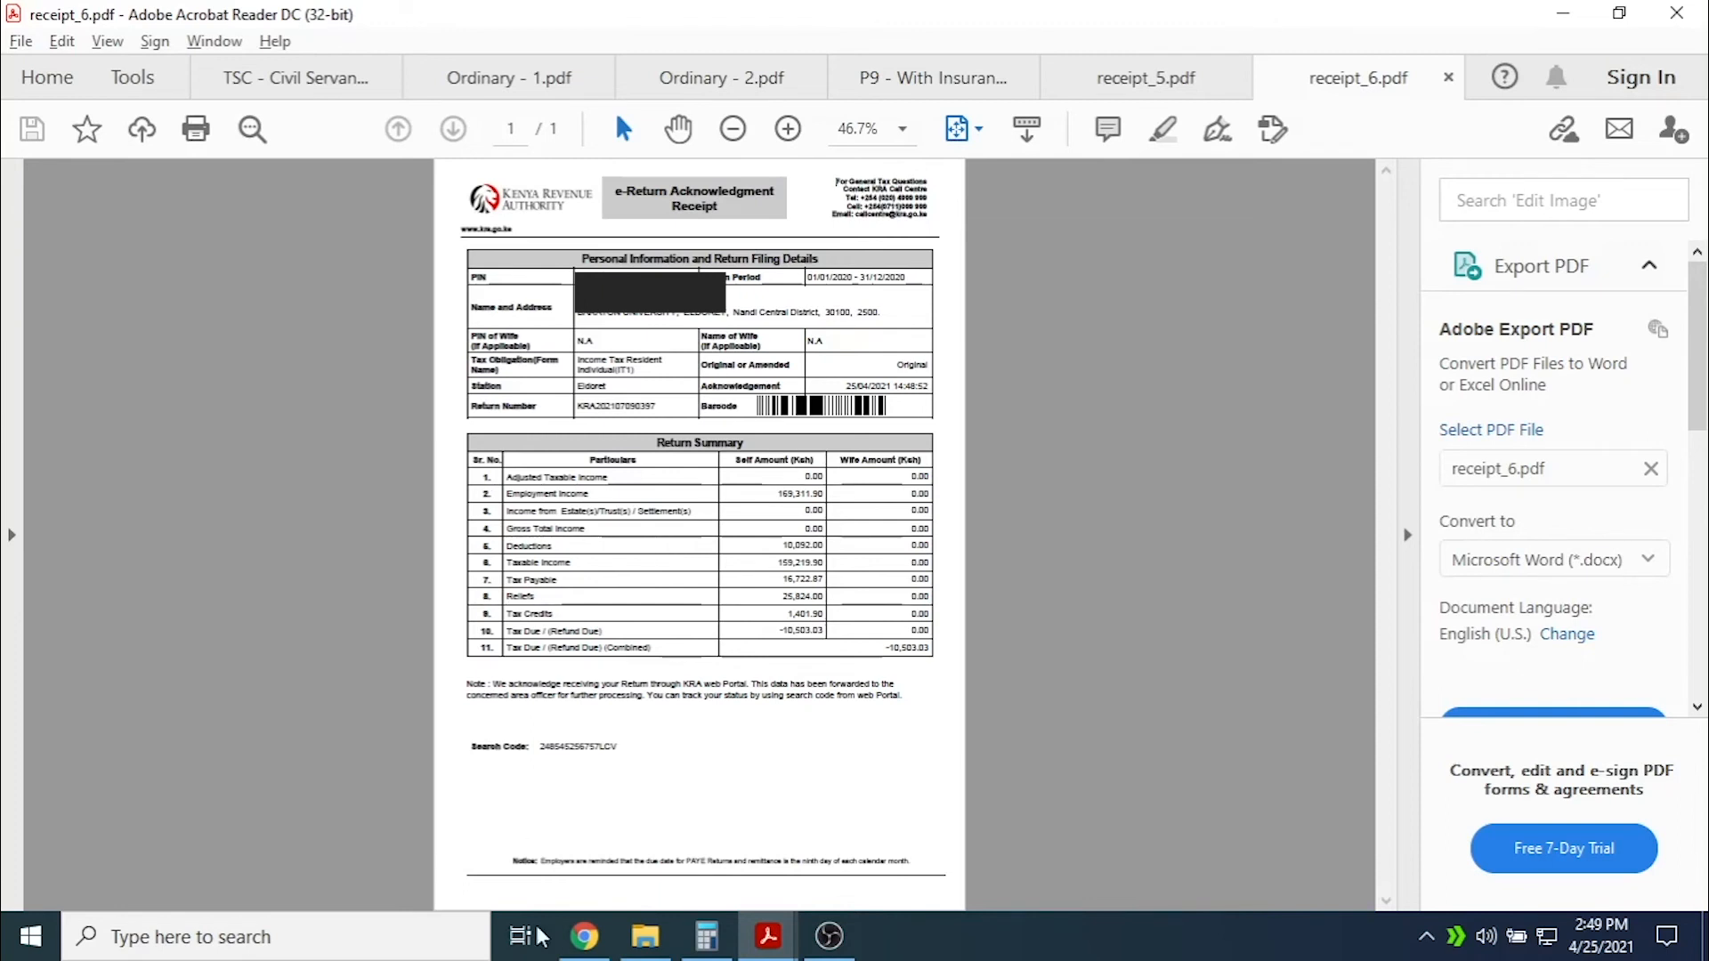
Switch back to Chrome, return from the logout page to the iTax login and enter the taxpayer's PIN.
{"action": "left_click", "coordinate": [584, 937]}
{"action": "left_click", "coordinate": [814, 332]}
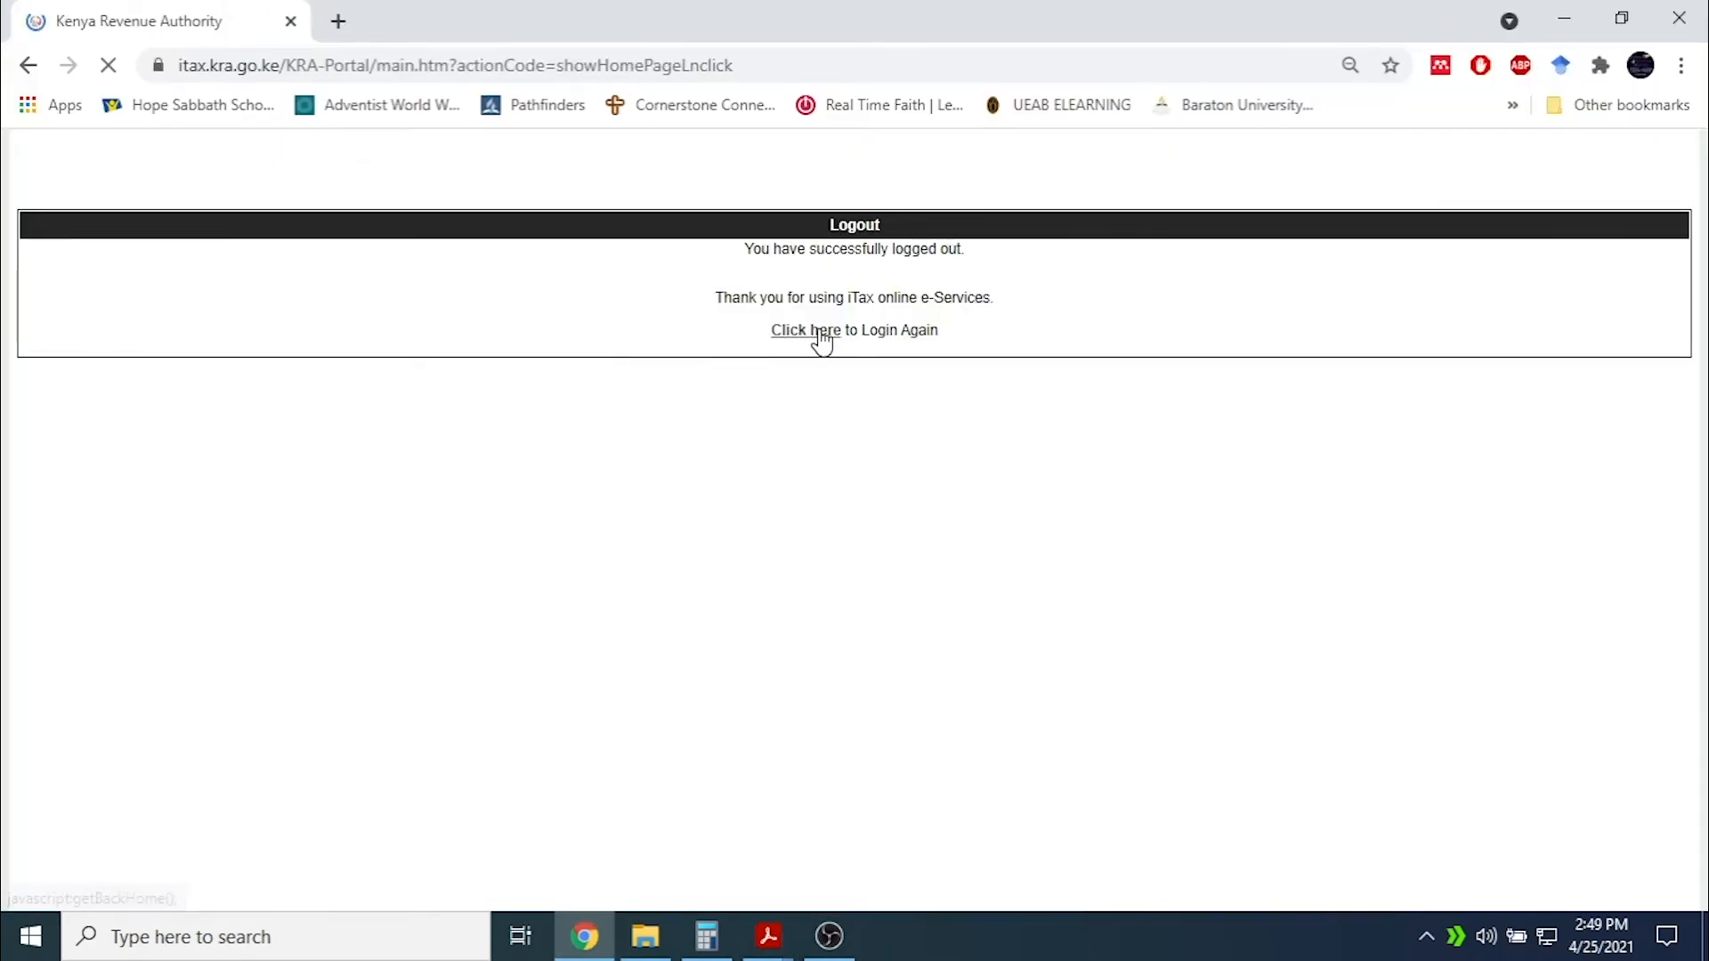
{"action": "left_click", "coordinate": [653, 381]}
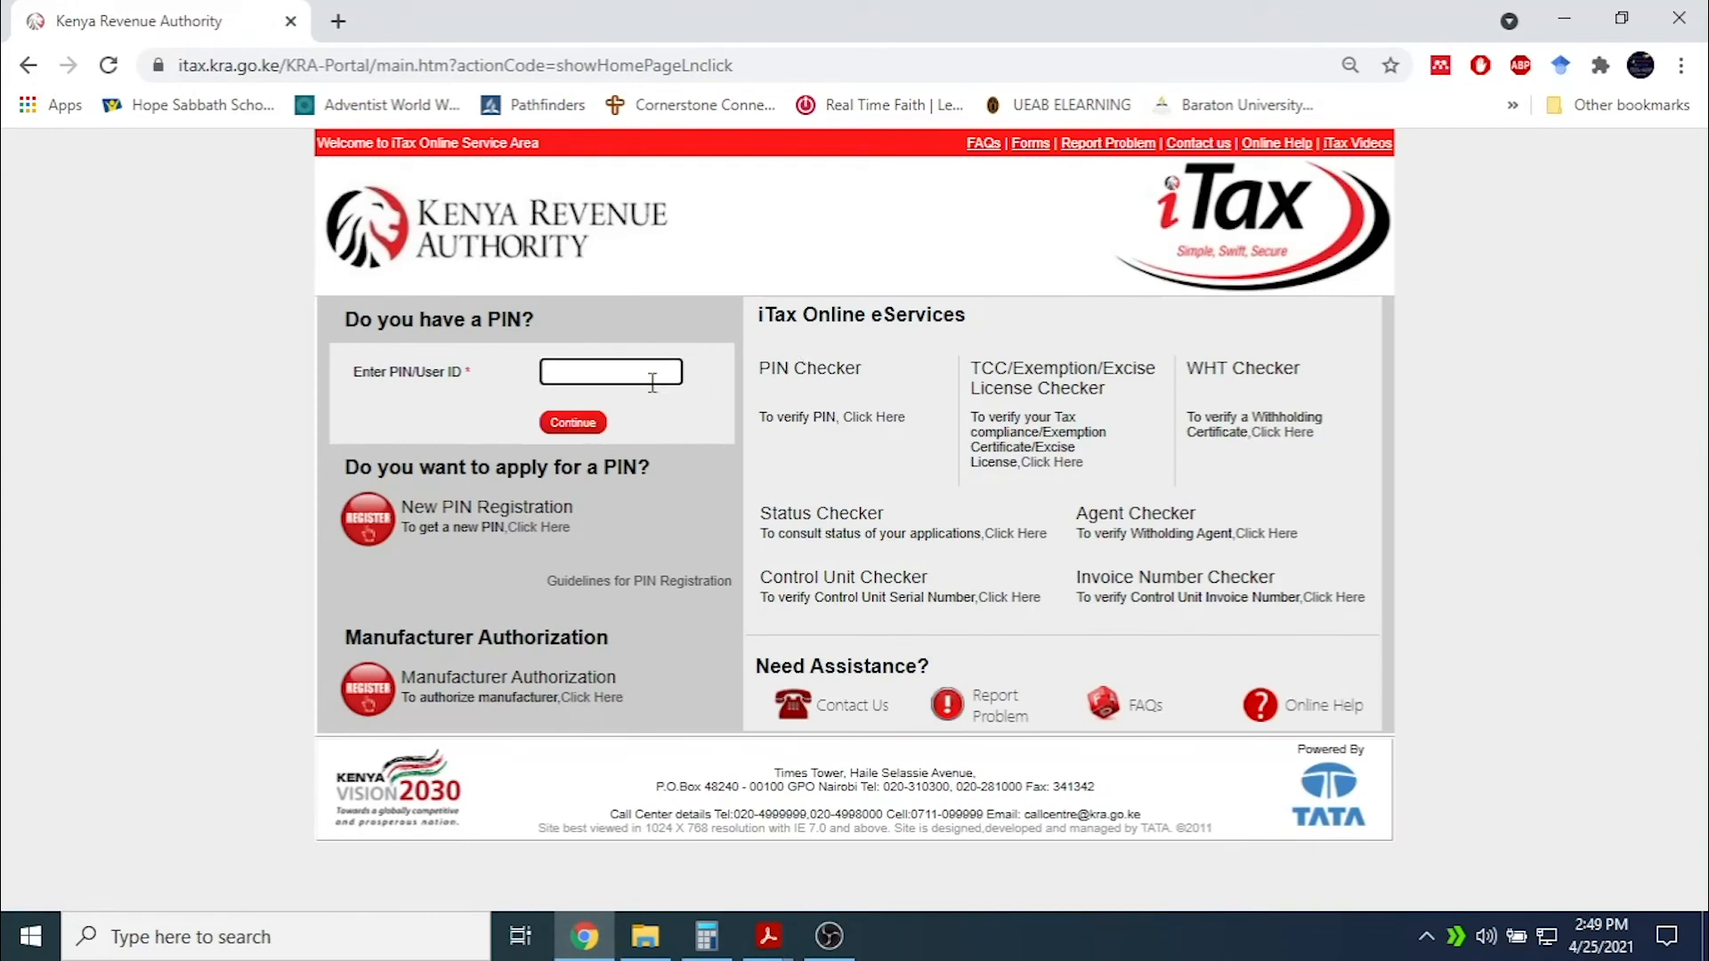
{"action": "type", "text": "A0"}
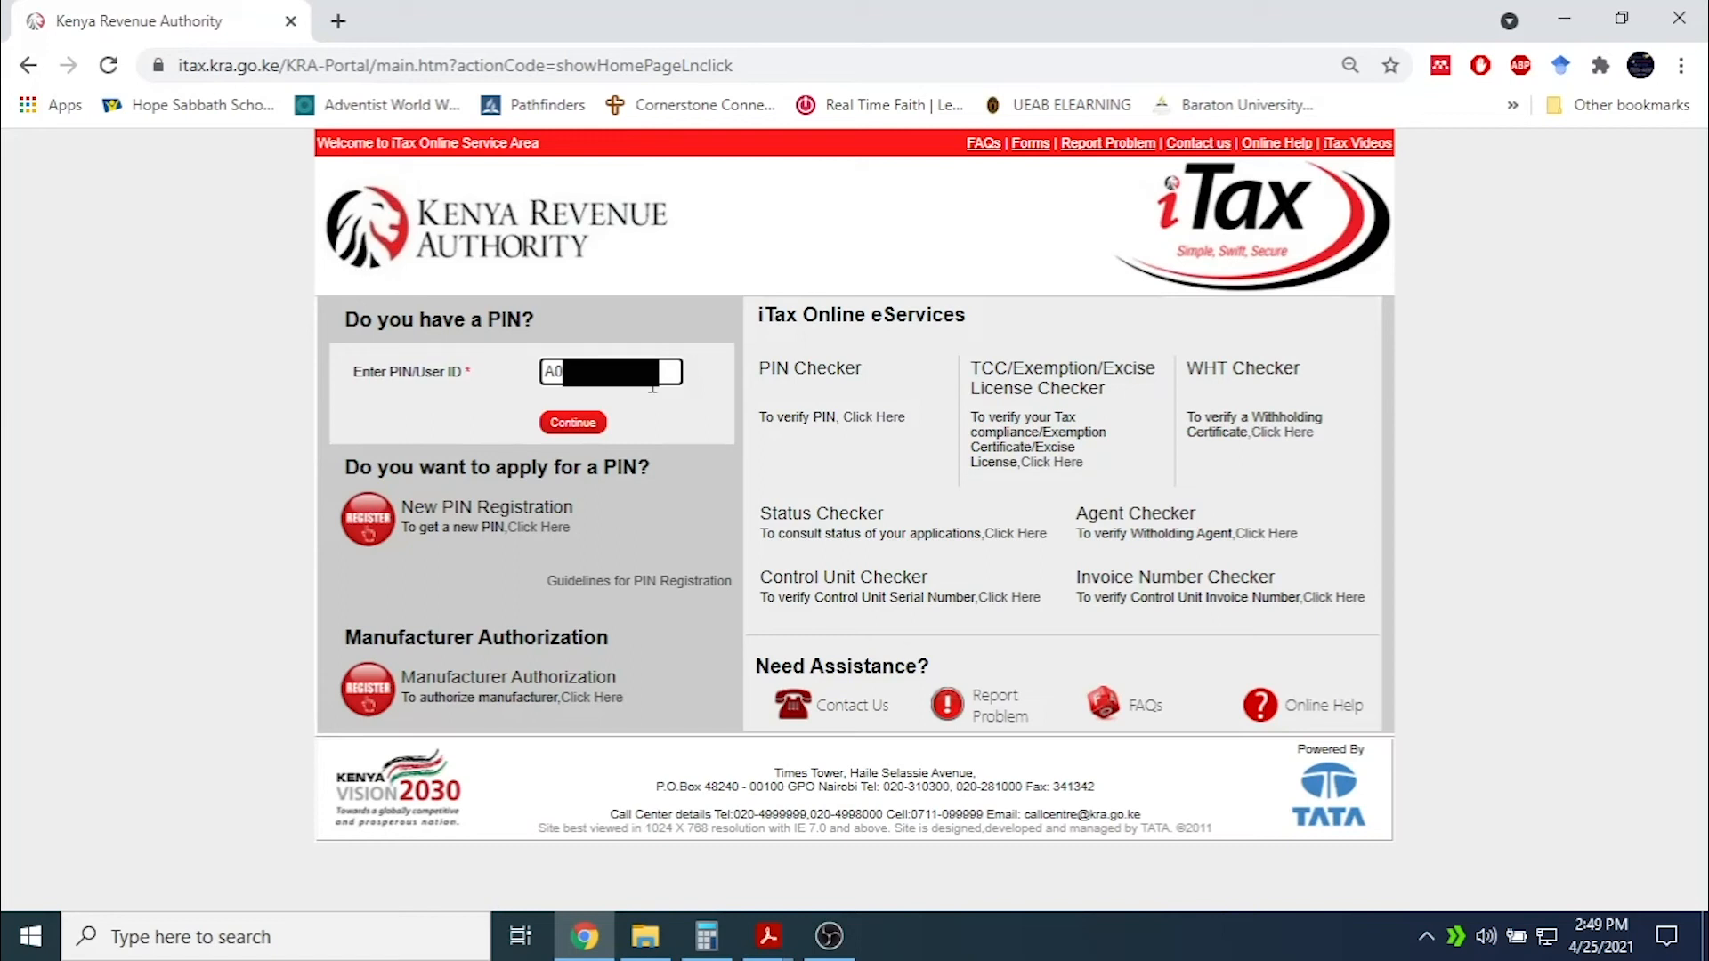
{"action": "left_click", "coordinate": [573, 423]}
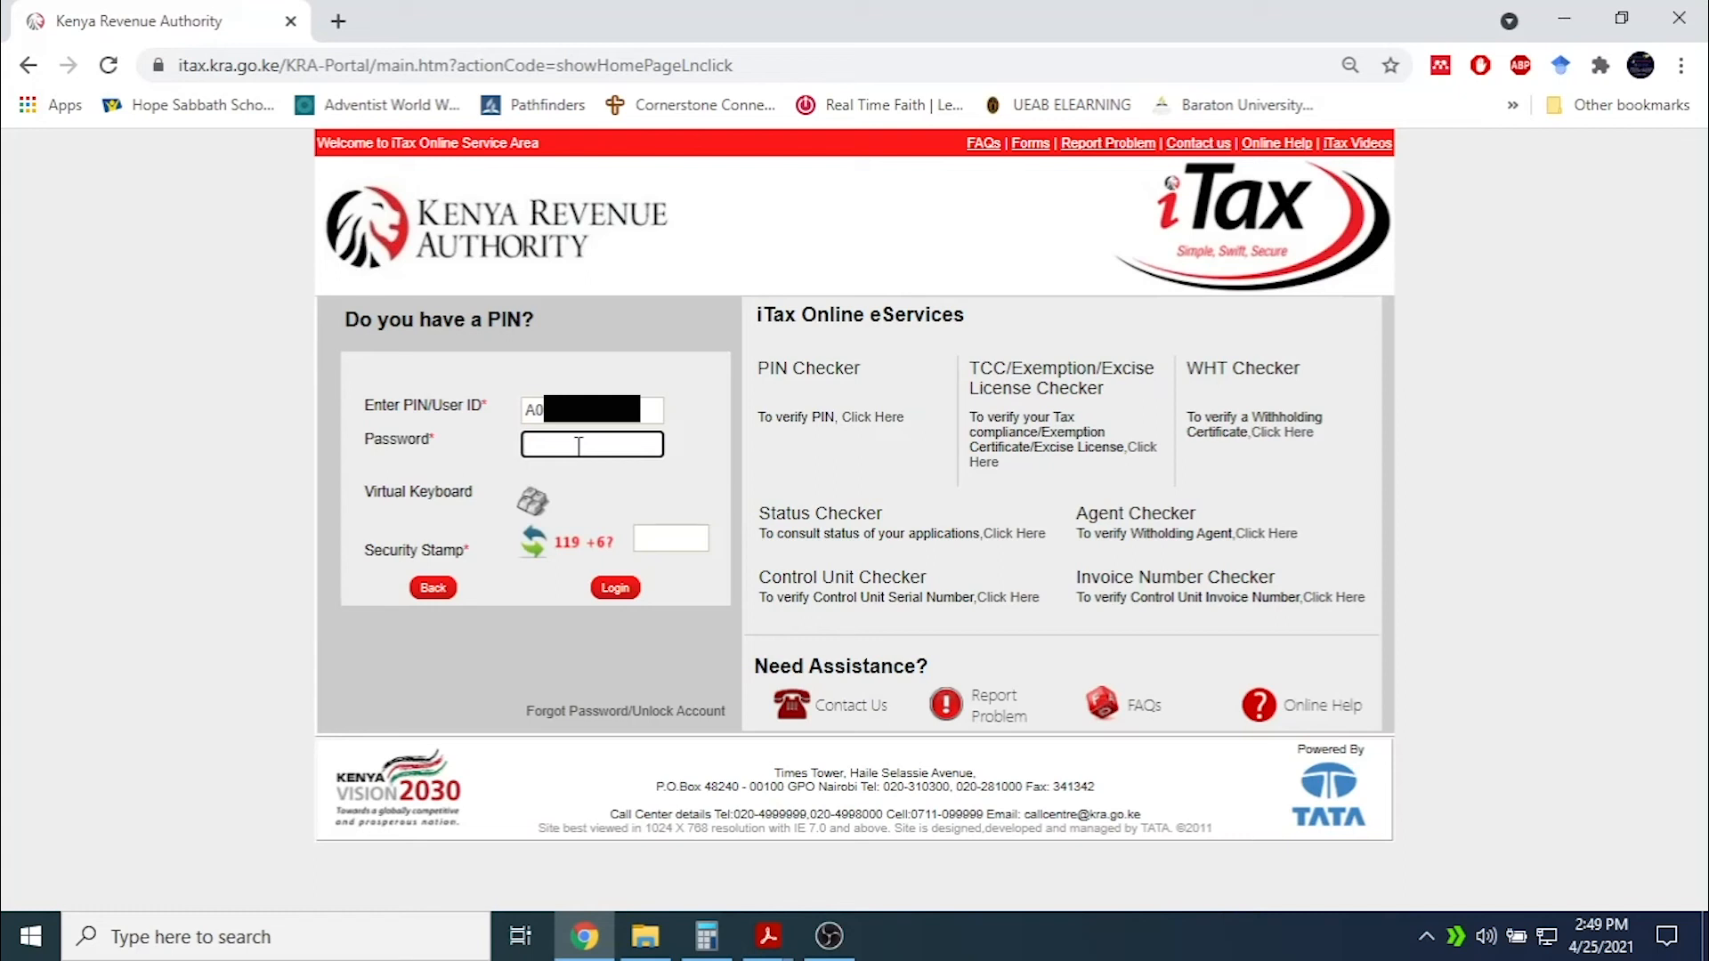
Log in to iTax with the account password and the answer to the security stamp sum.
{"action": "type", "text": "•••••••••"}
{"action": "left_click", "coordinate": [670, 543]}
{"action": "type", "text": "125"}
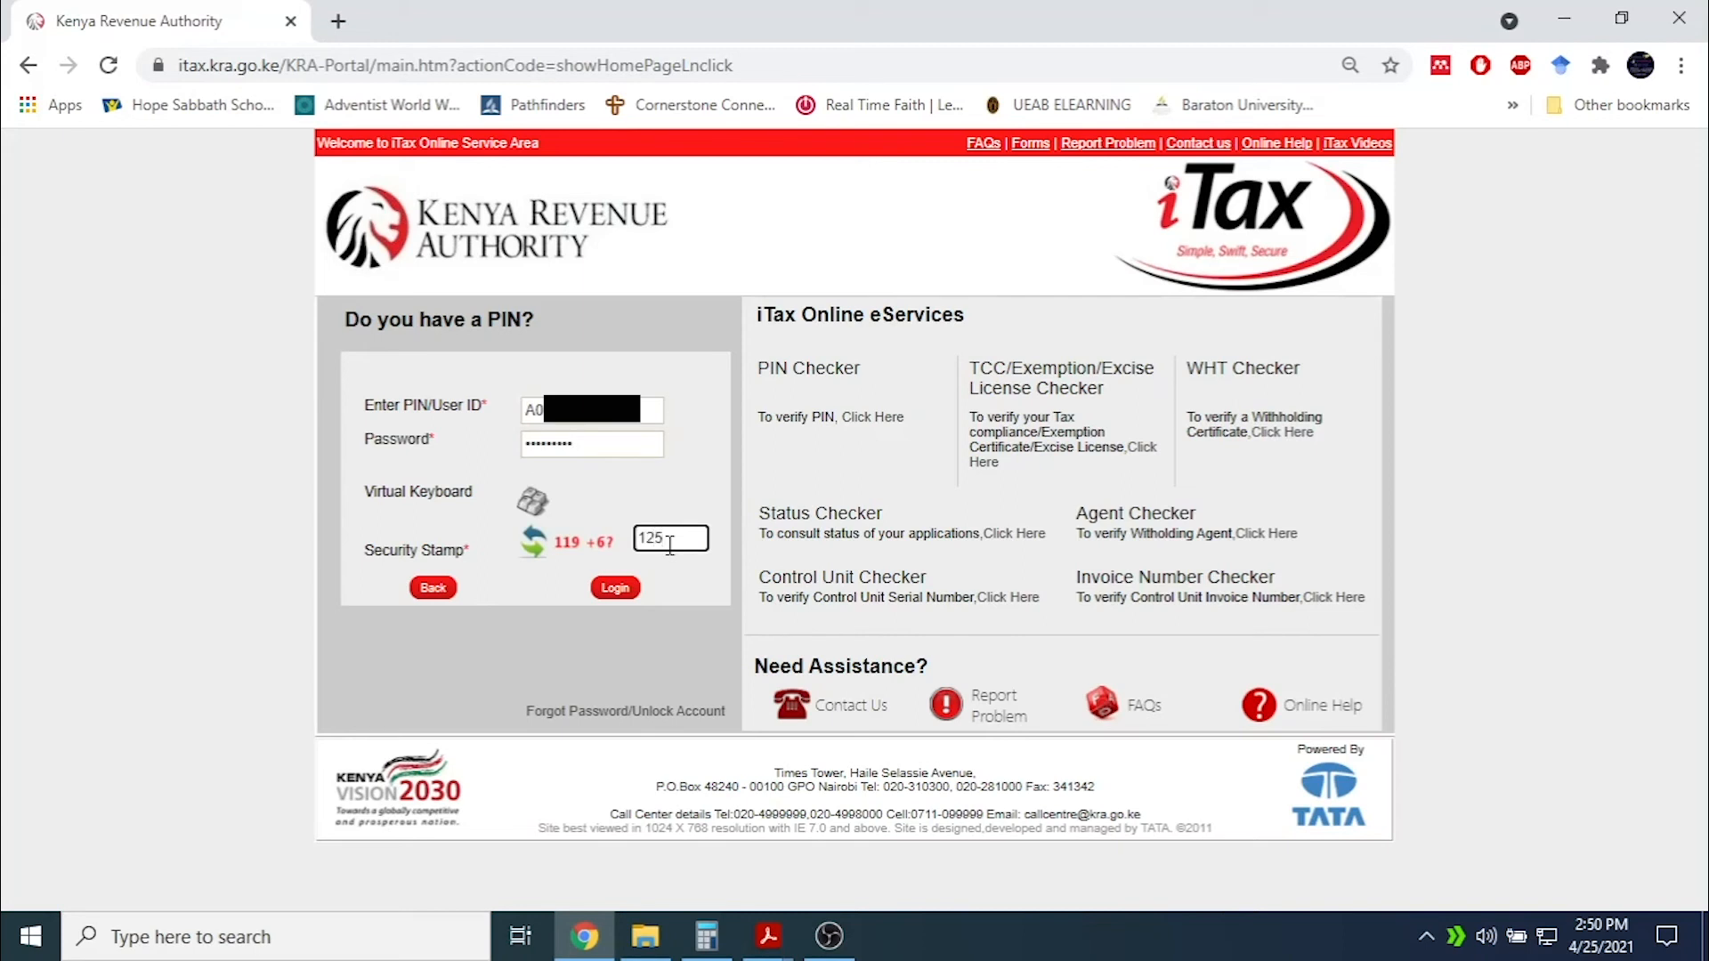
{"action": "left_click", "coordinate": [619, 589]}
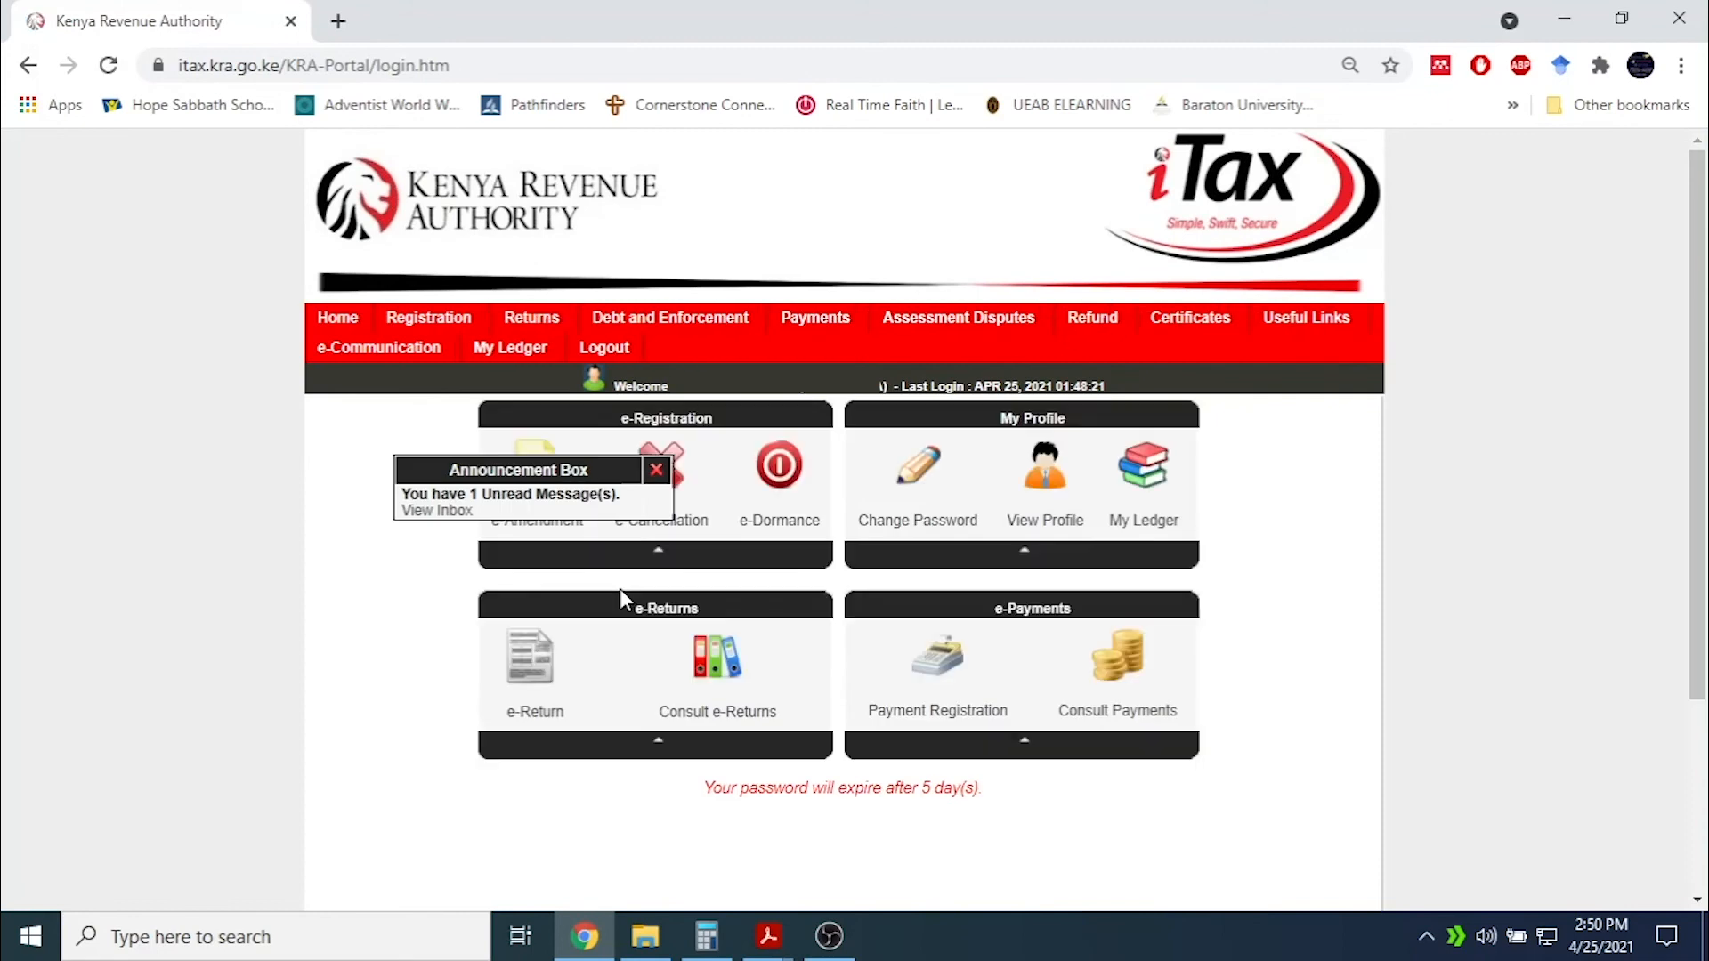
Dismiss the announcement, start an ITR For Employment Income Only return and set its Return Period From to 01/01/2020.
{"action": "left_click", "coordinate": [658, 472]}
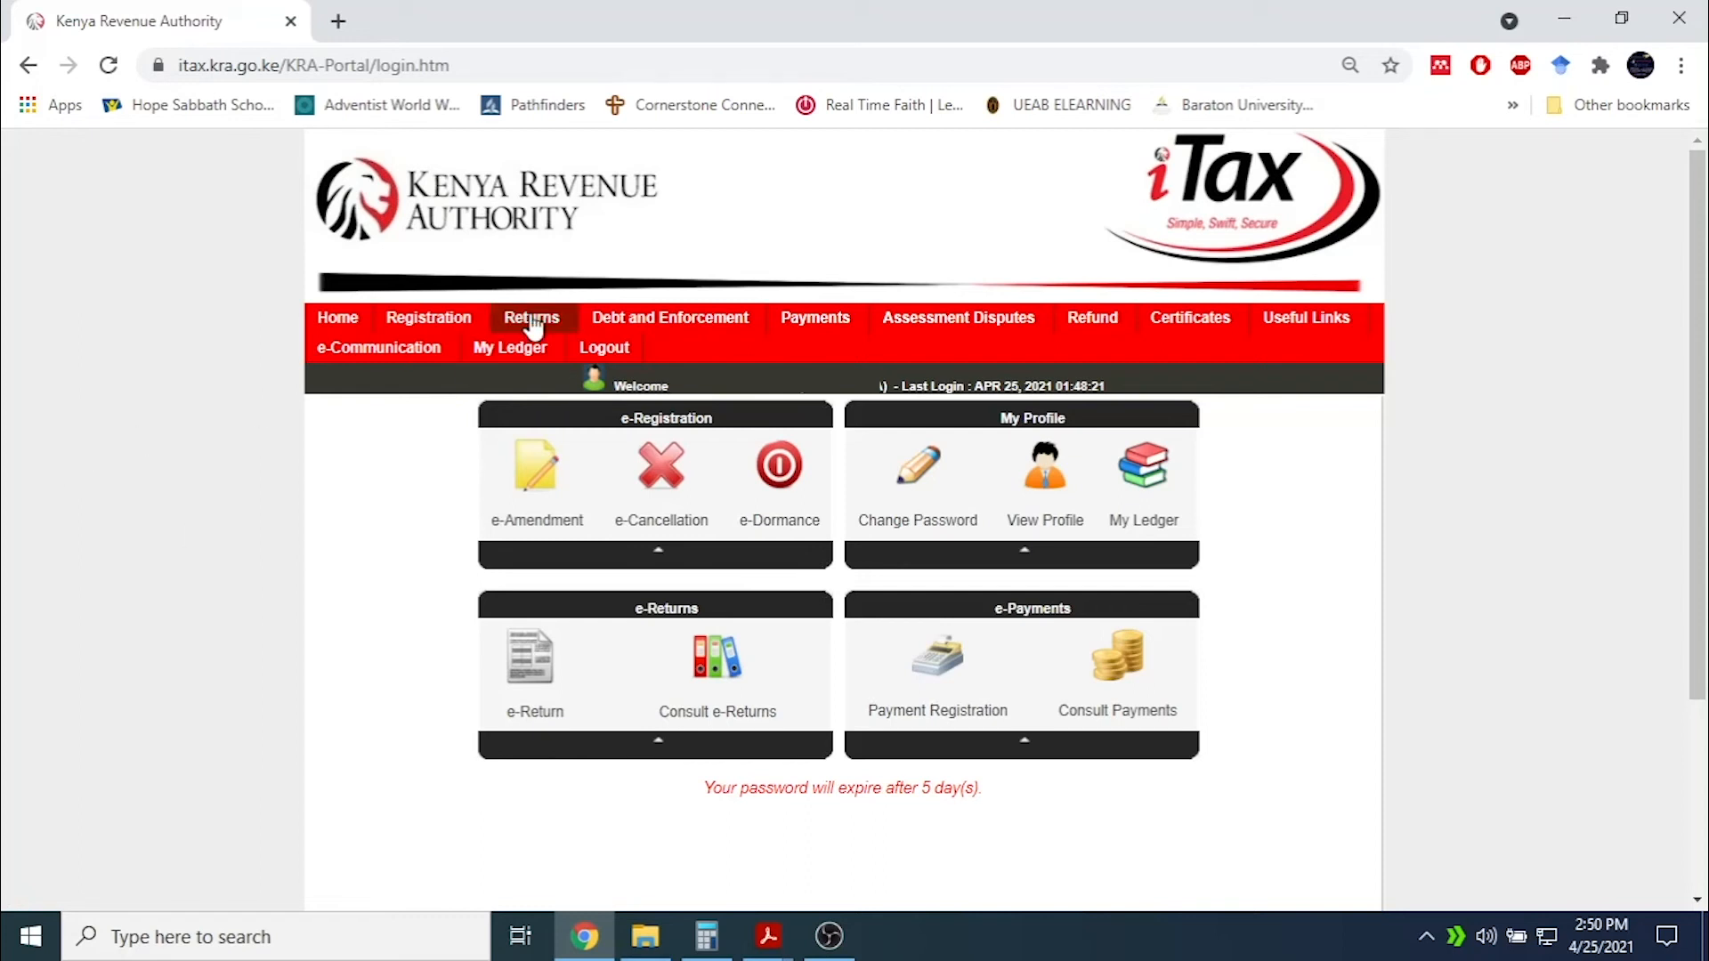
{"action": "mouse_move", "coordinate": [532, 326]}
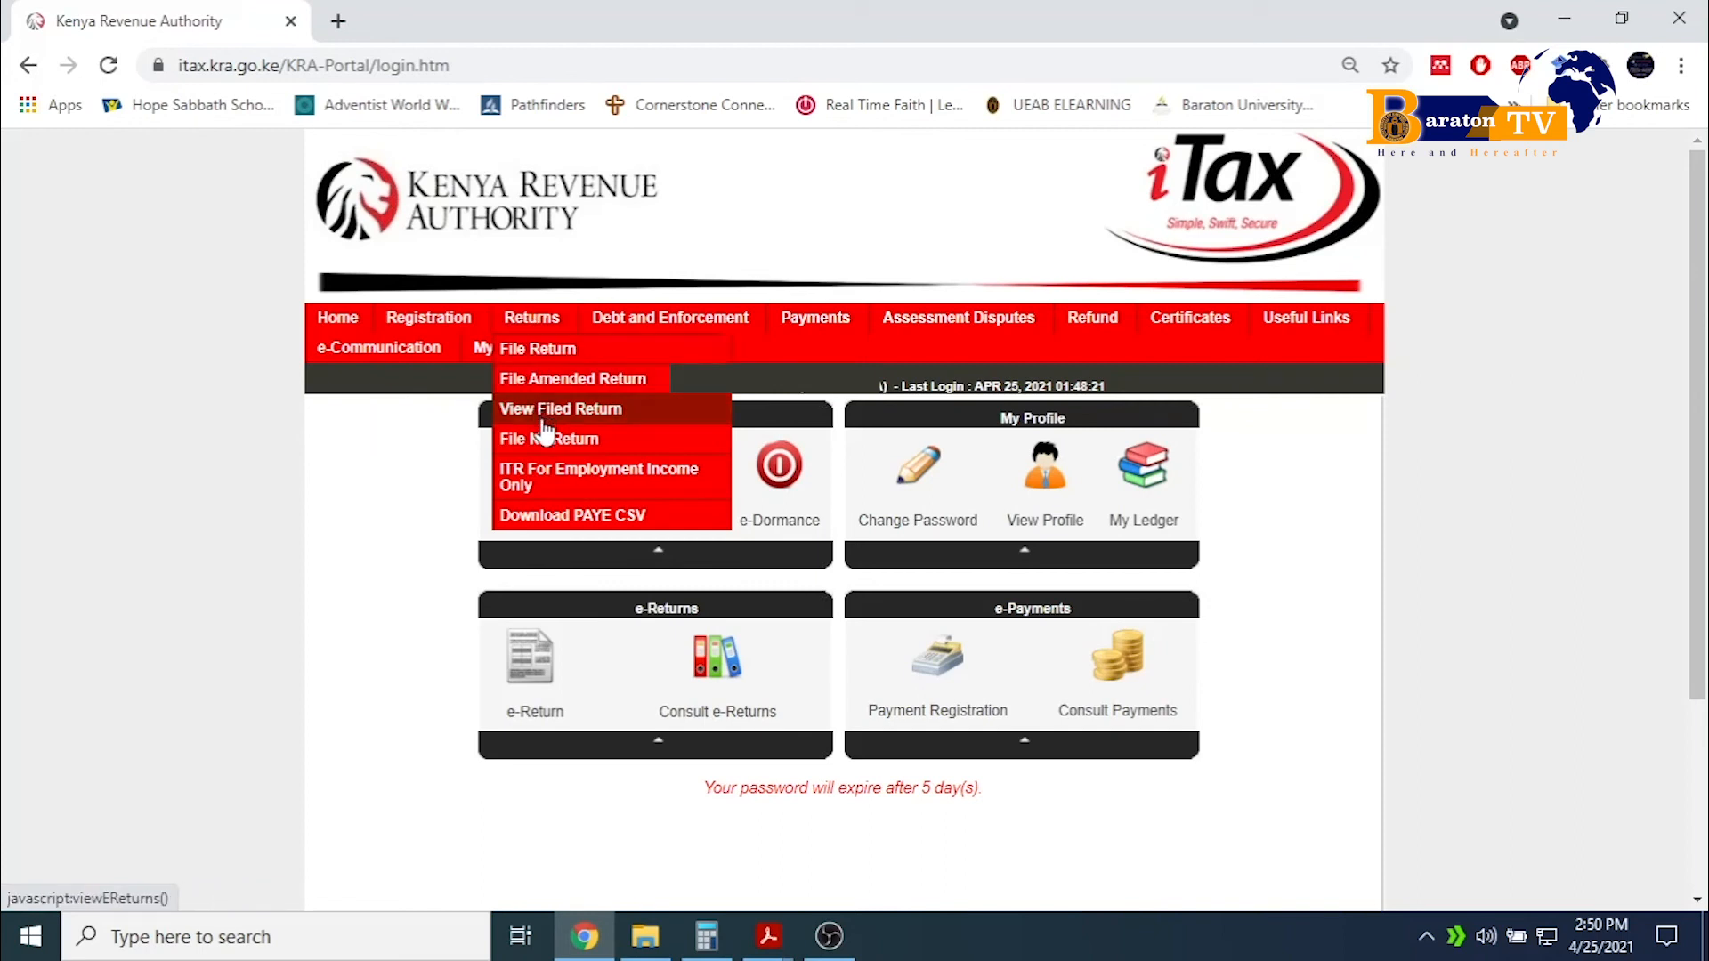
{"action": "left_click", "coordinate": [564, 486]}
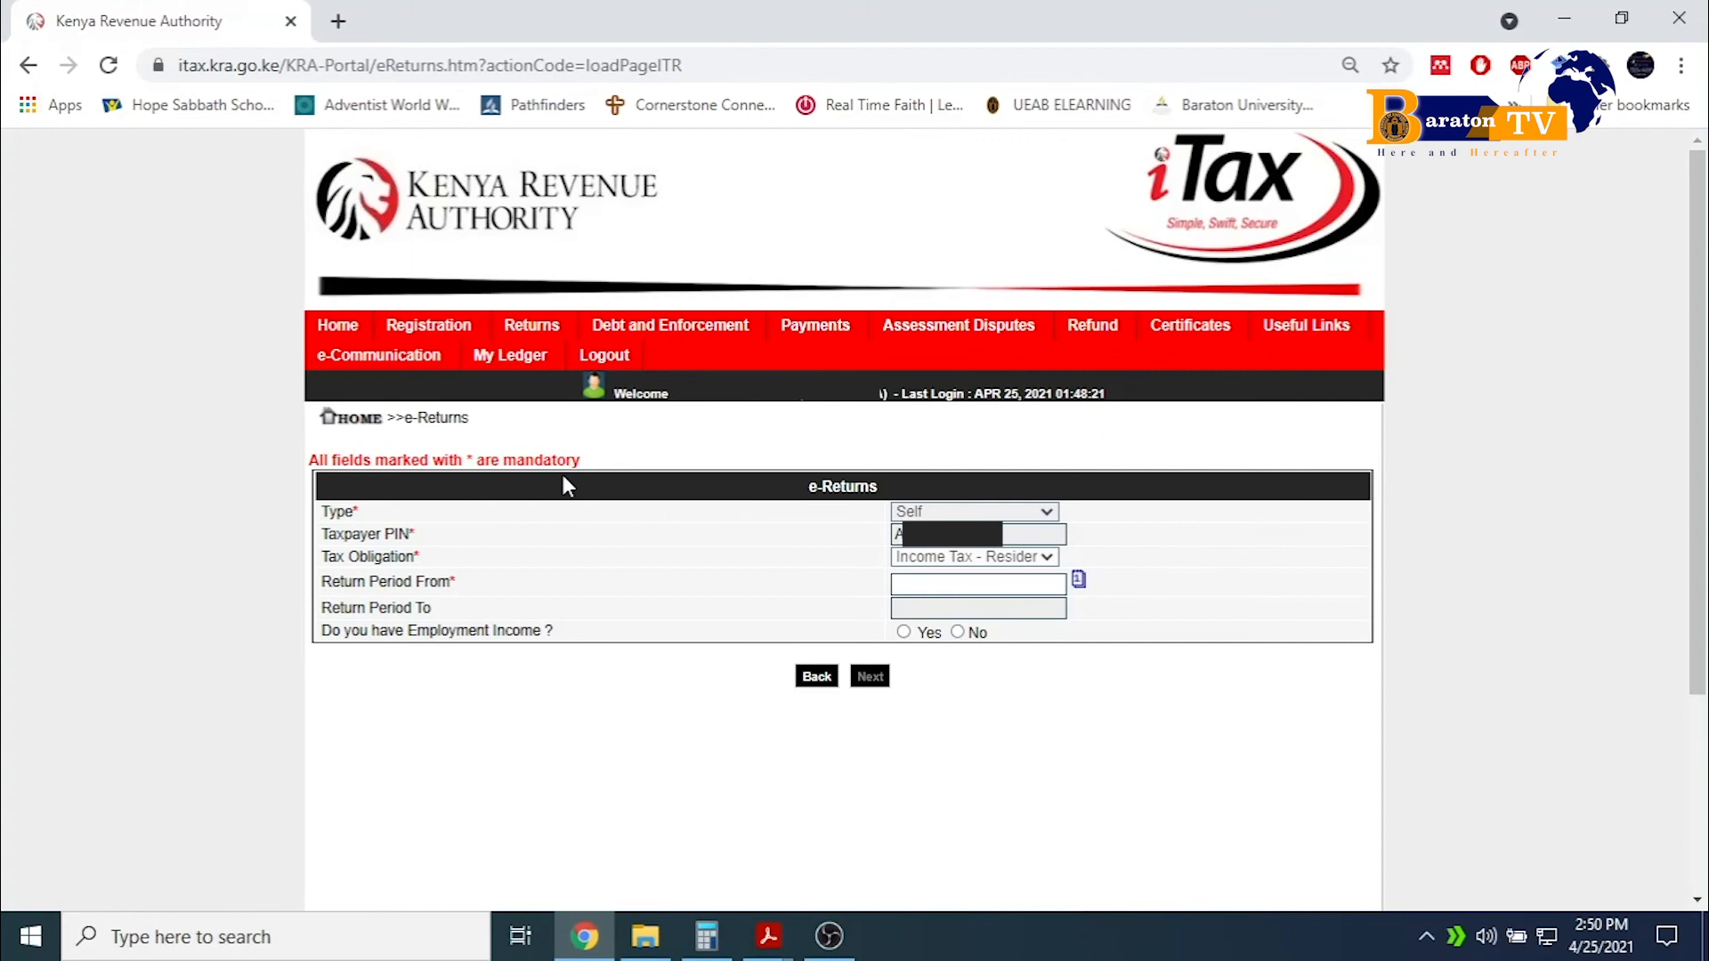
{"action": "left_click", "coordinate": [950, 591]}
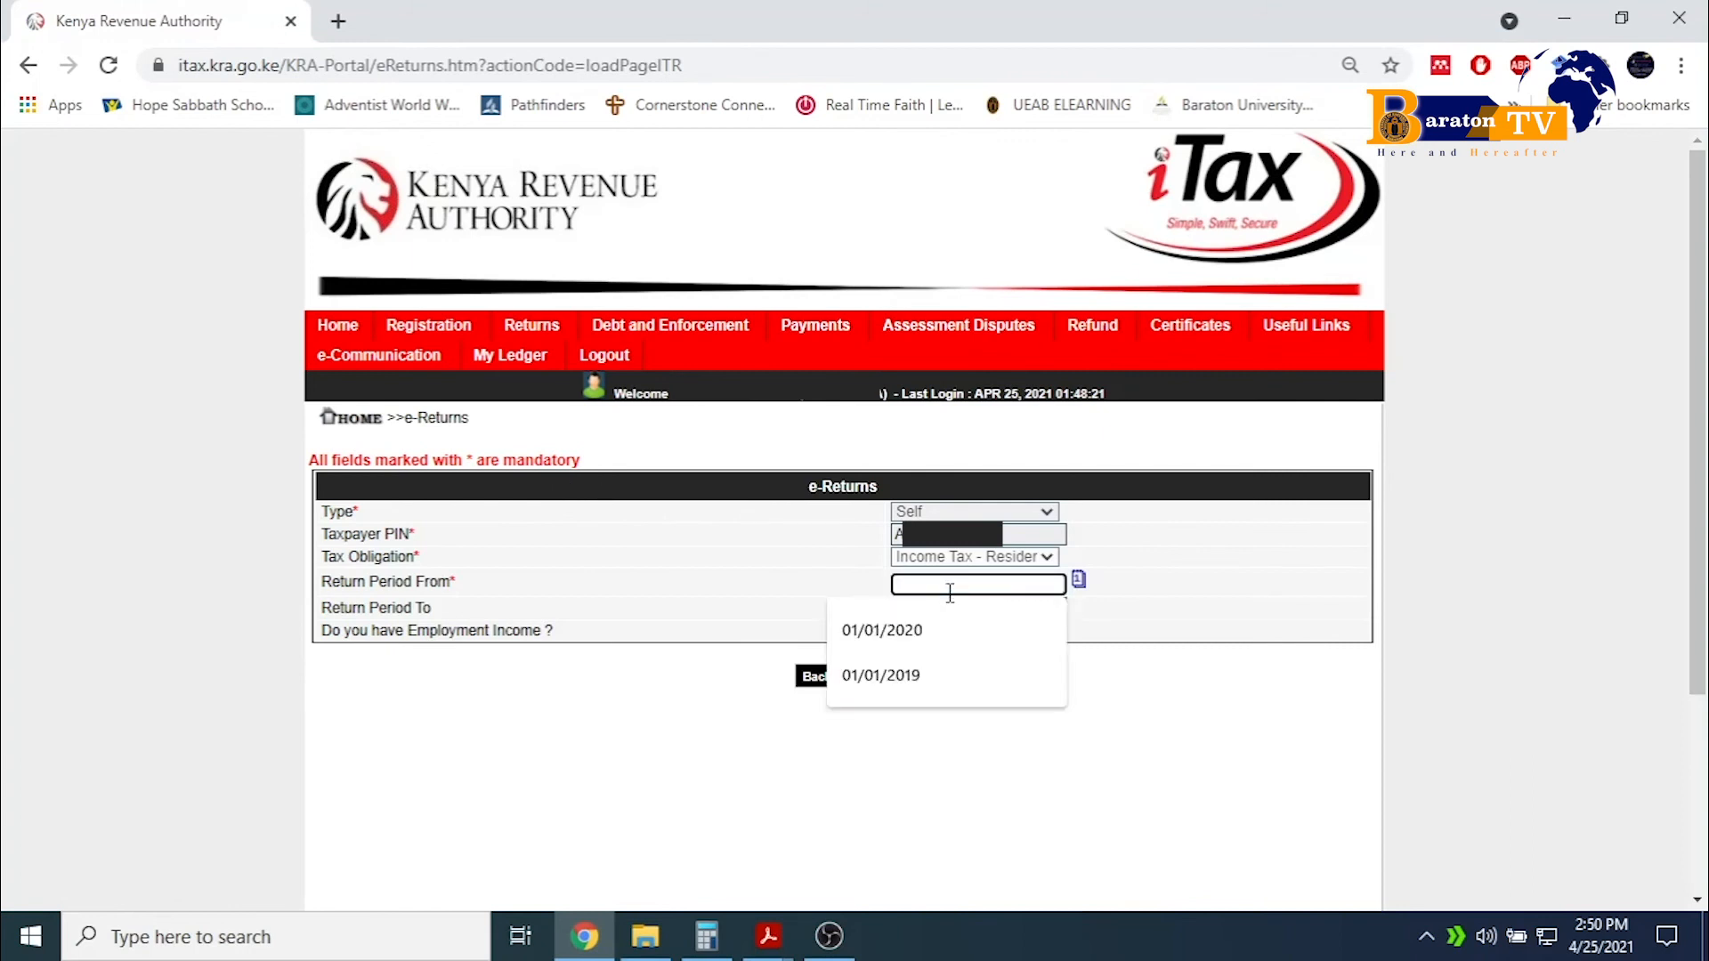
{"action": "type", "text": "01/01/2020"}
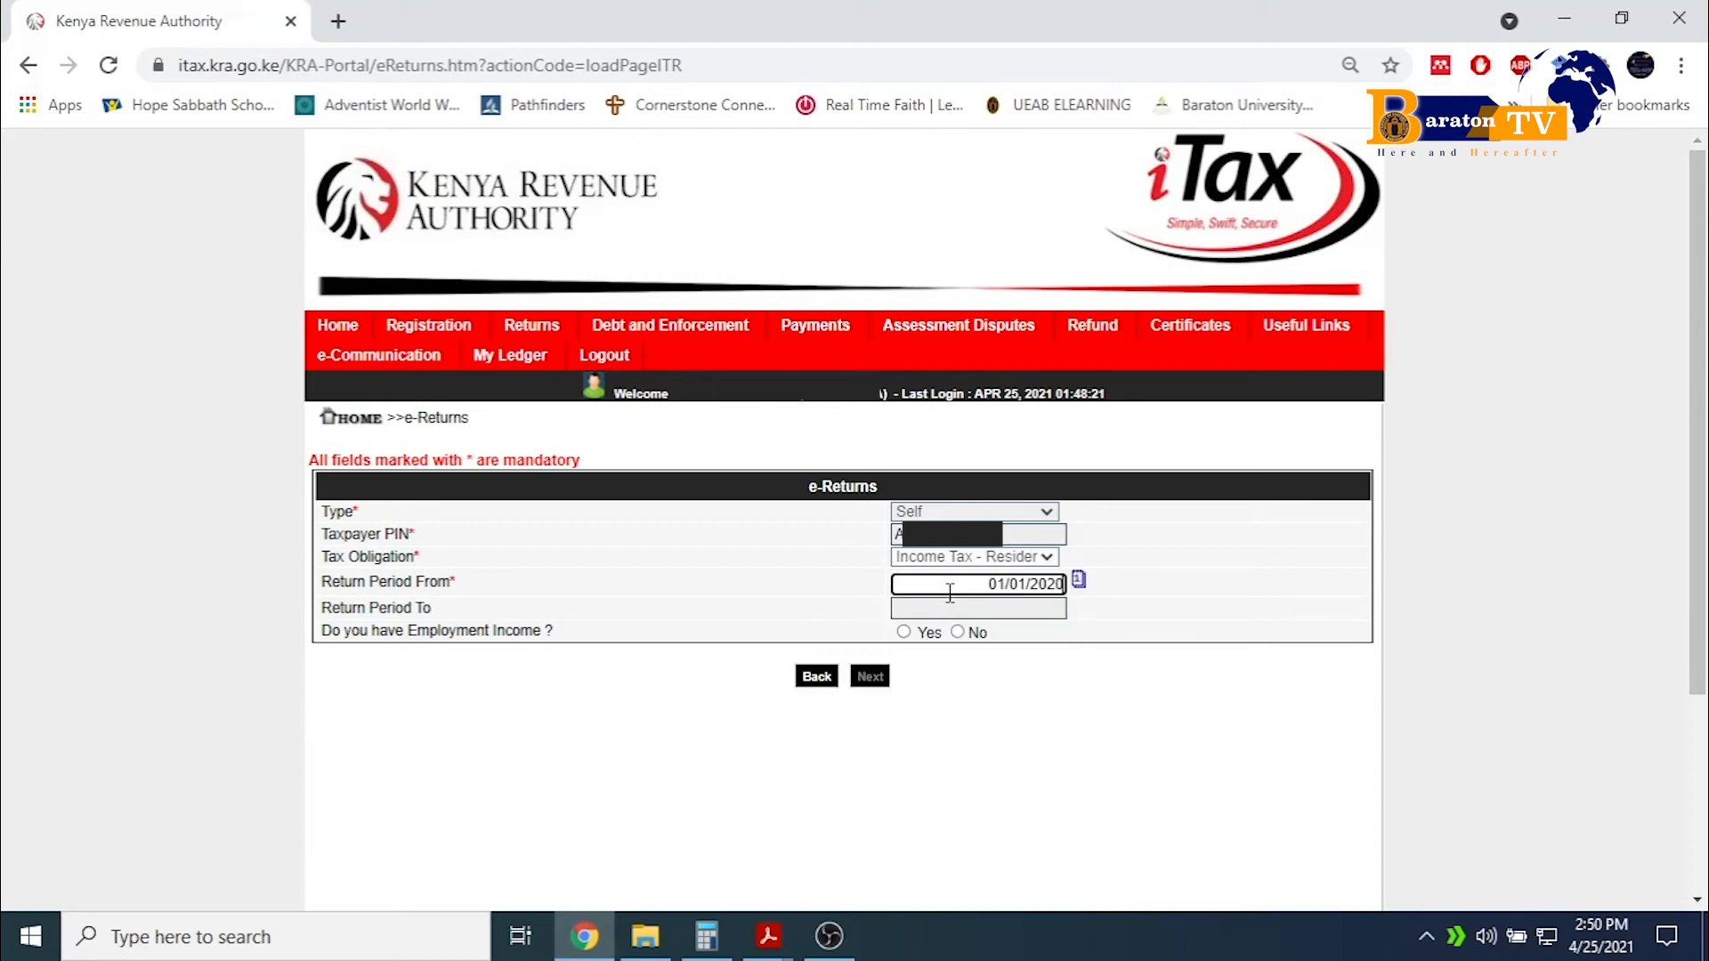
Fill in the return period end, declare having employment income and proceed to the Resident Individual Income Tax Return form.
{"action": "left_click", "coordinate": [1129, 529]}
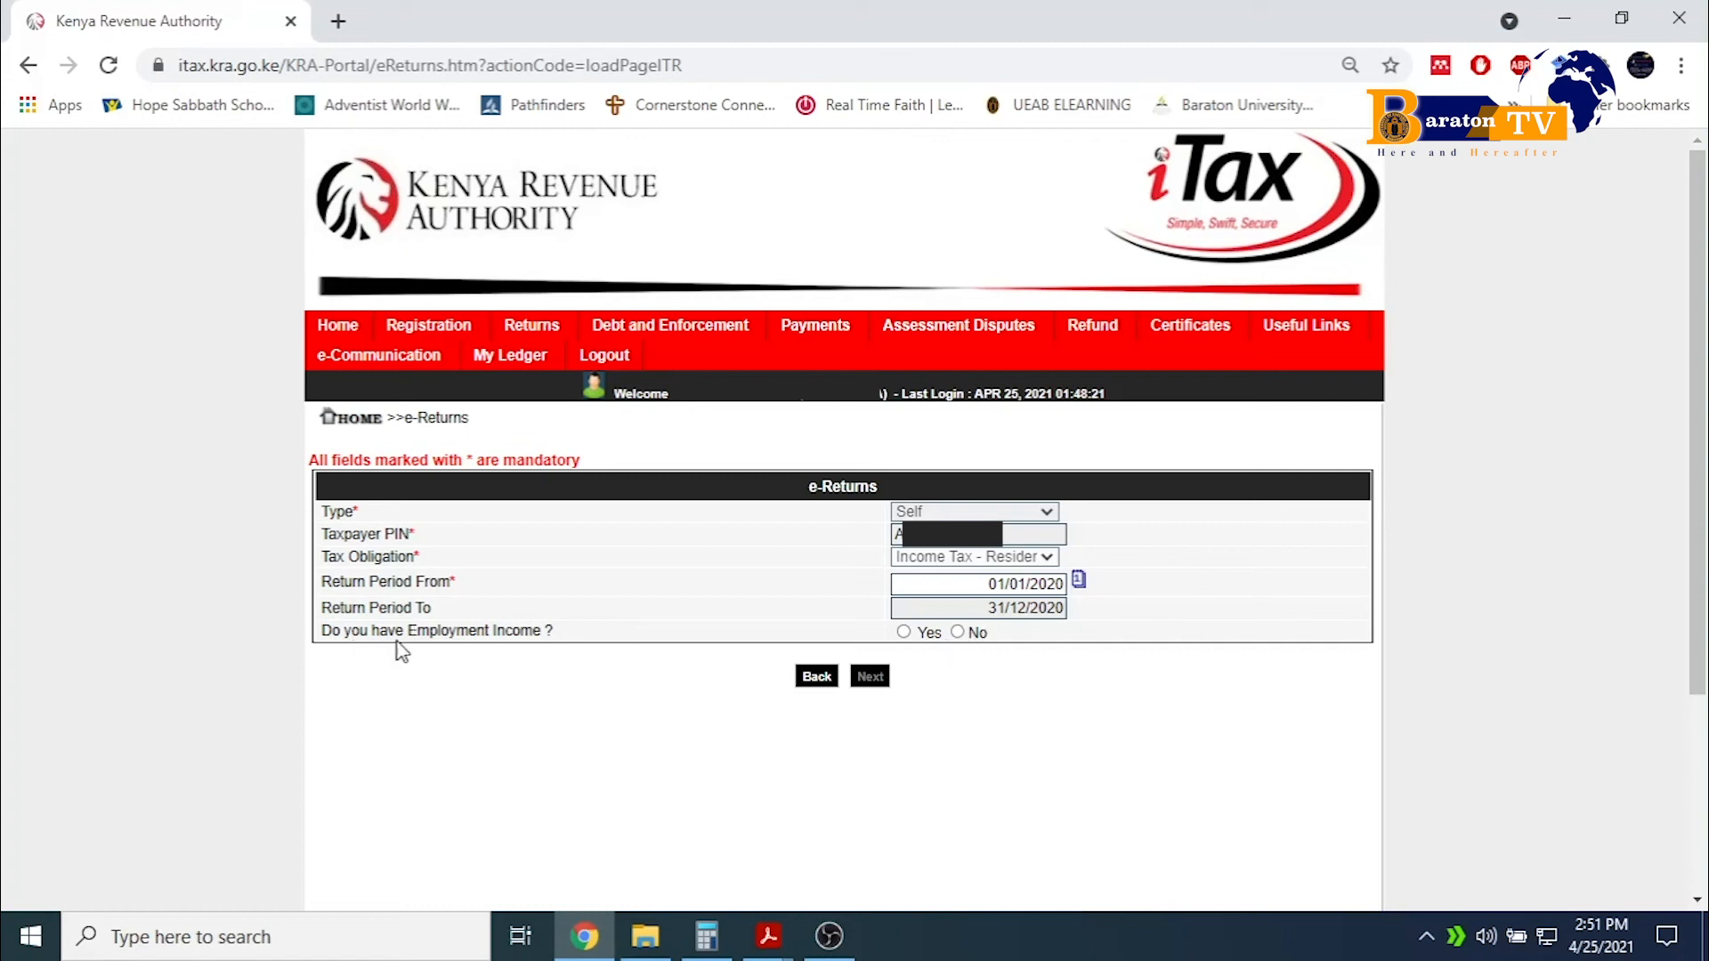
{"action": "left_click", "coordinate": [904, 633]}
{"action": "left_click", "coordinate": [876, 680]}
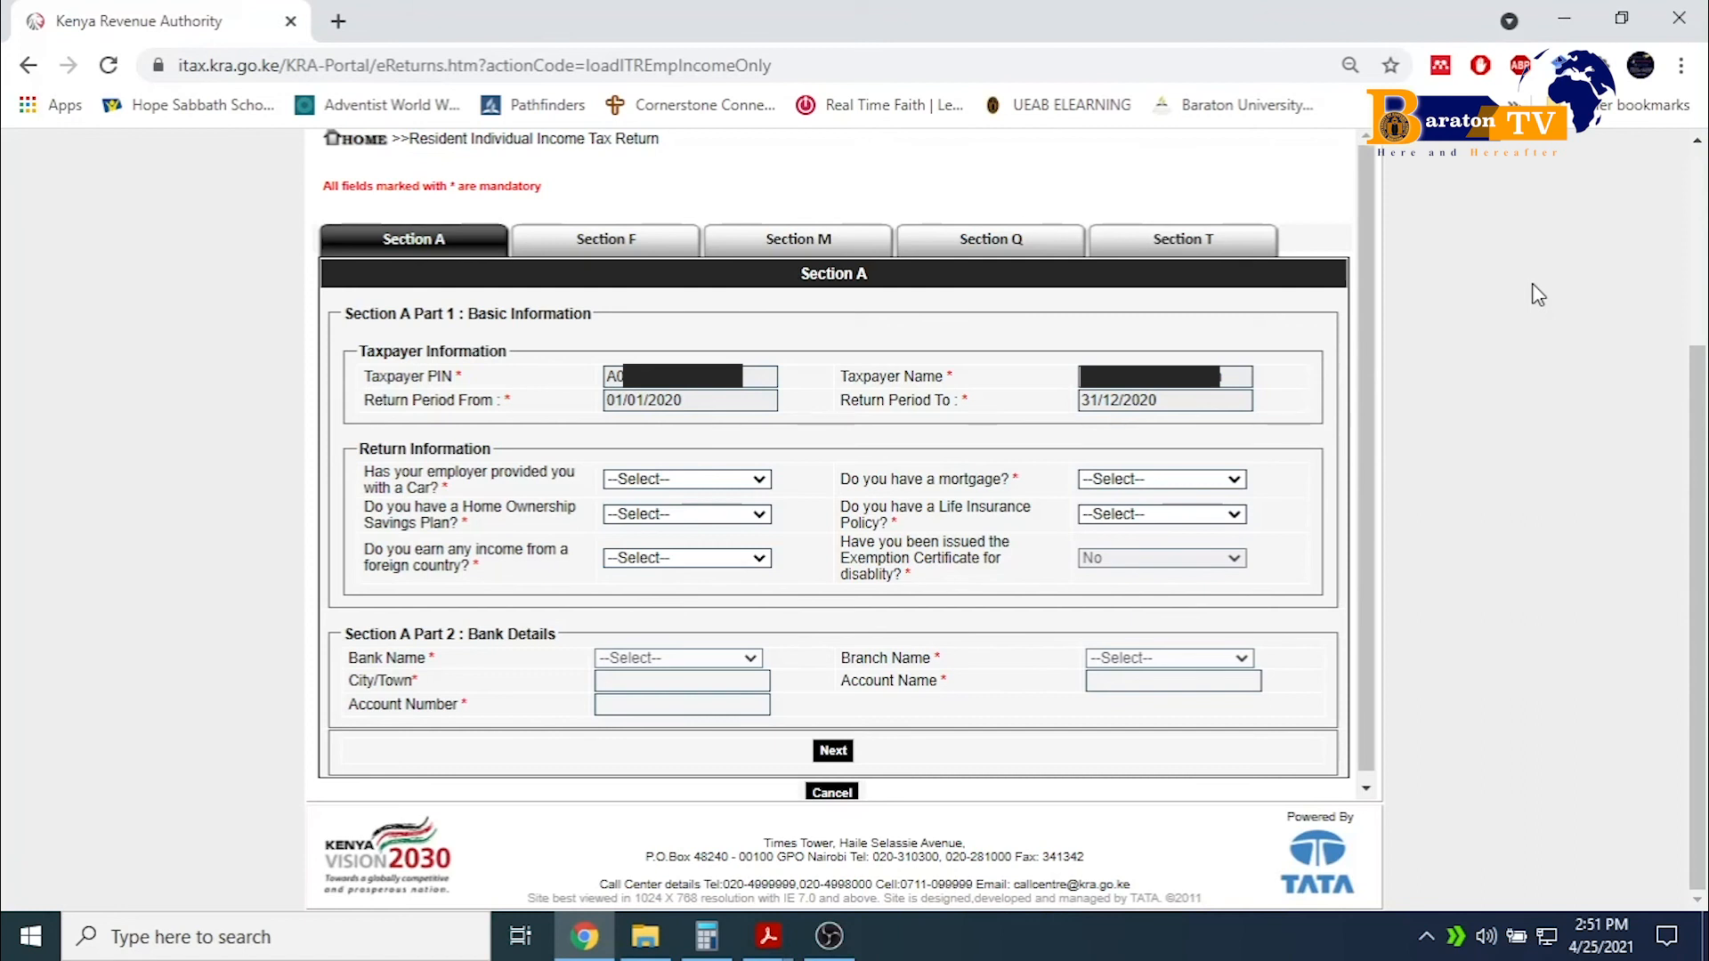
Compare the employment income details in Section F with the gross pay total on the Ordinary - 2.pdf P9 form in Acrobat Reader.
{"action": "left_click", "coordinate": [641, 240]}
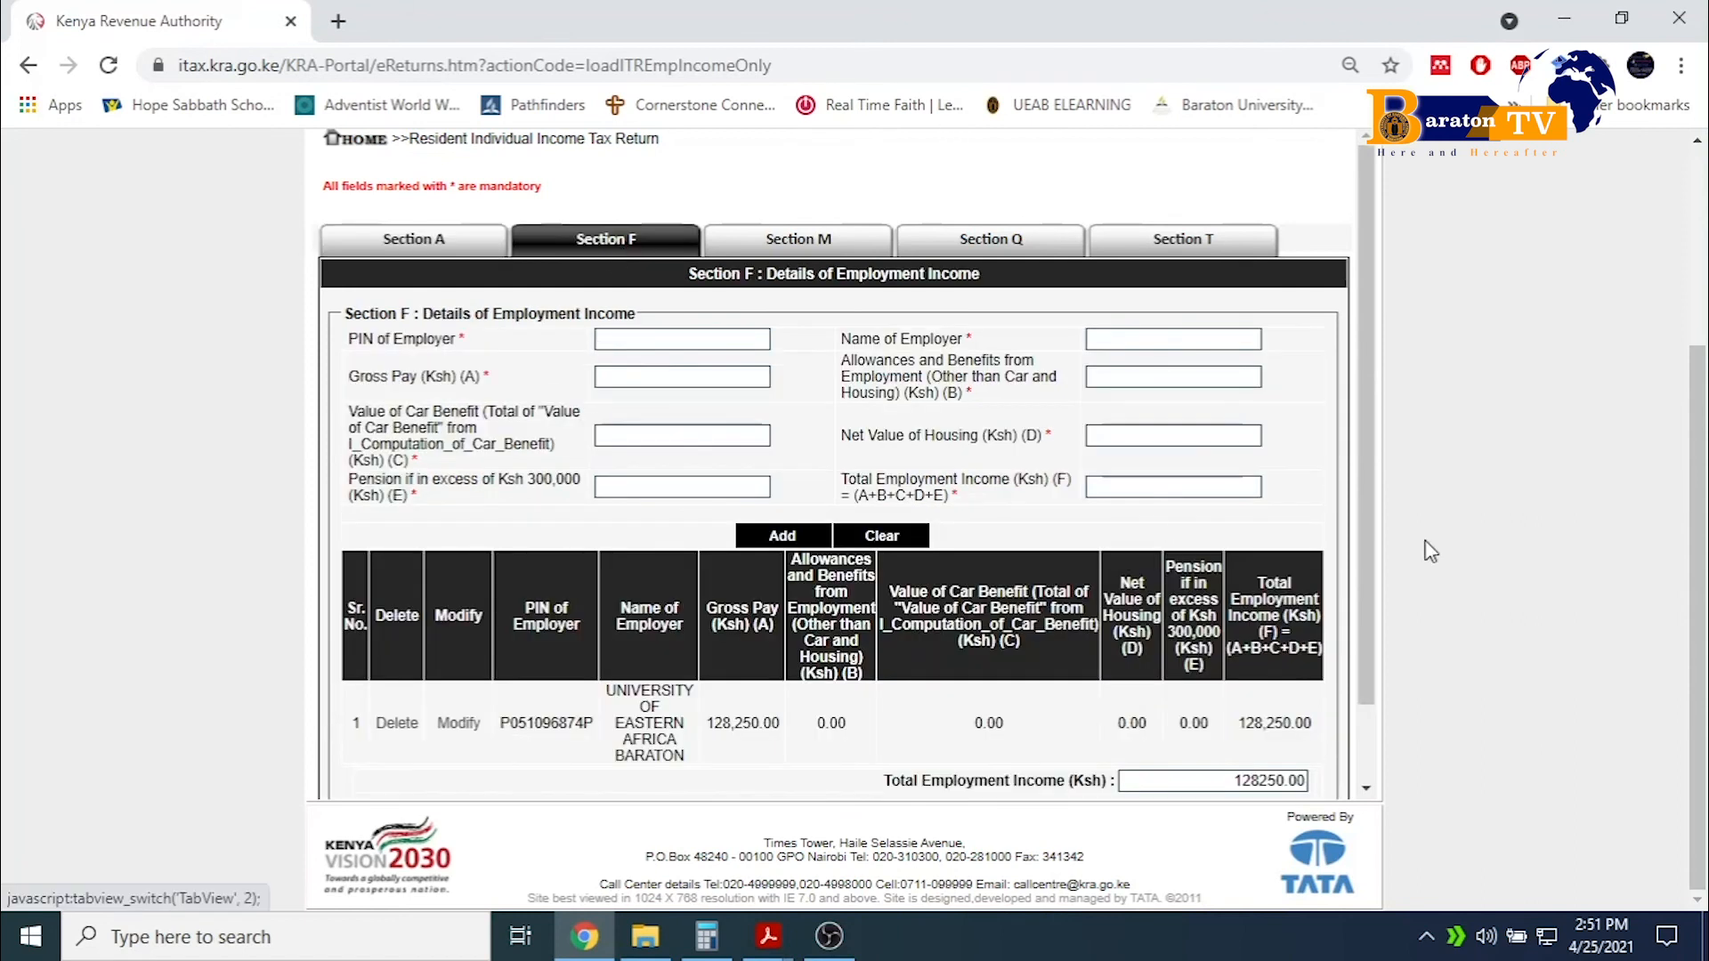
{"action": "left_click", "coordinate": [765, 946]}
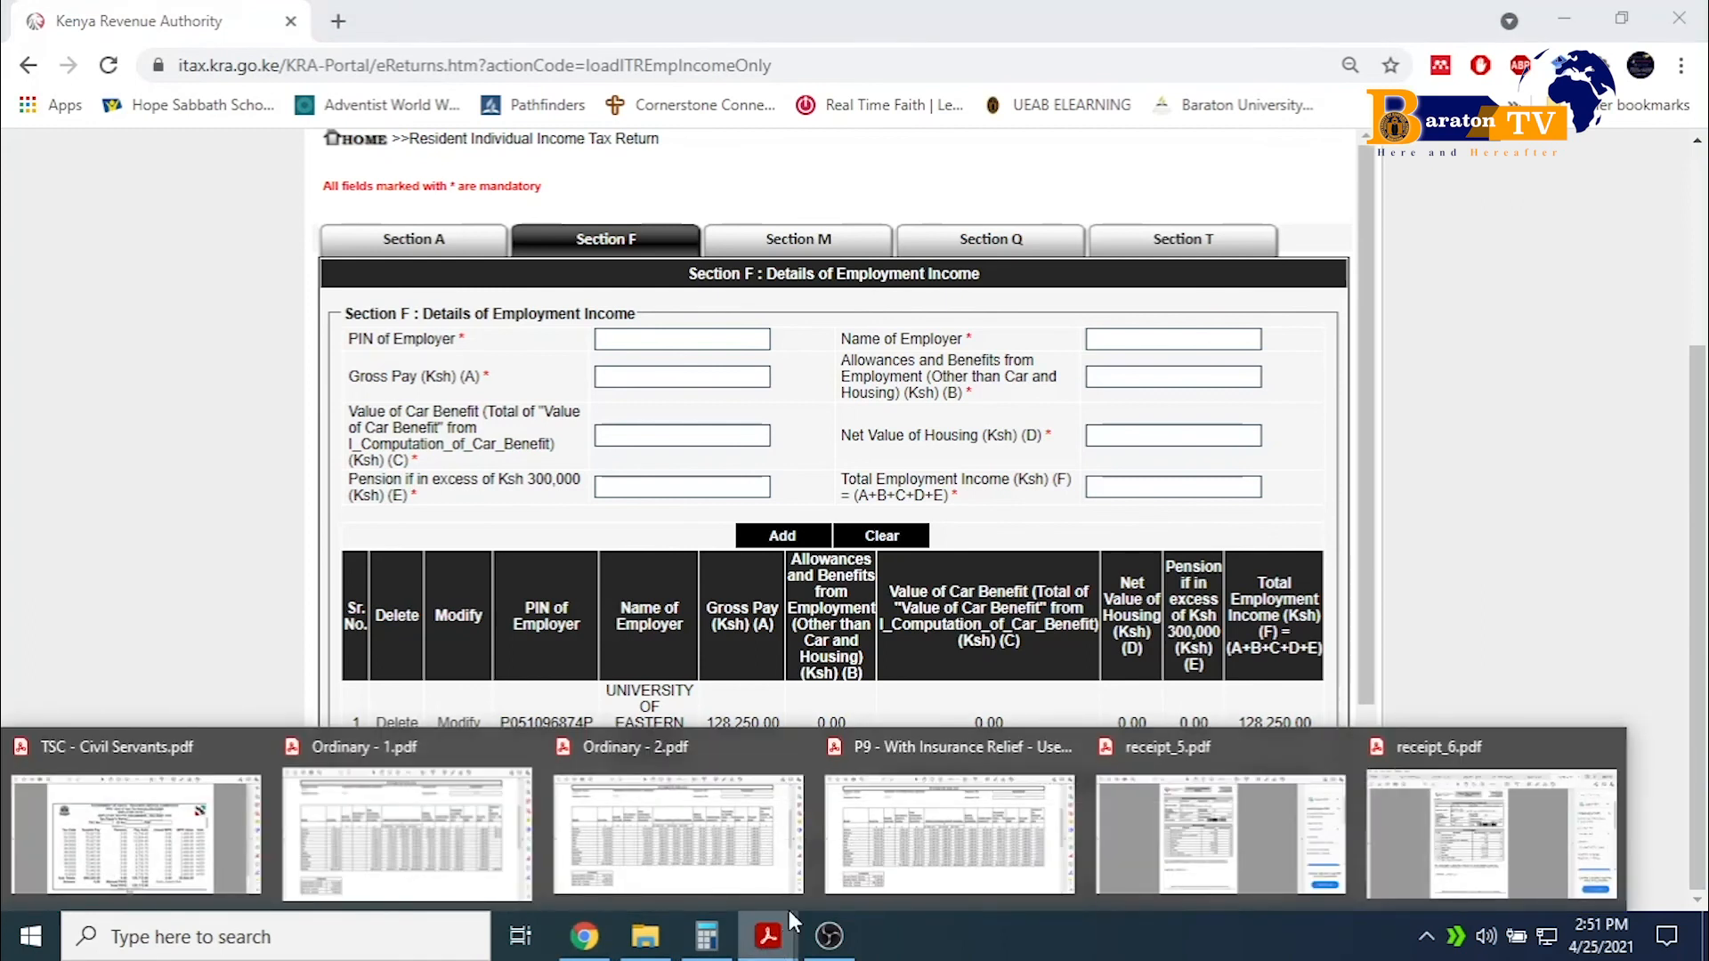
{"action": "left_click", "coordinate": [675, 830]}
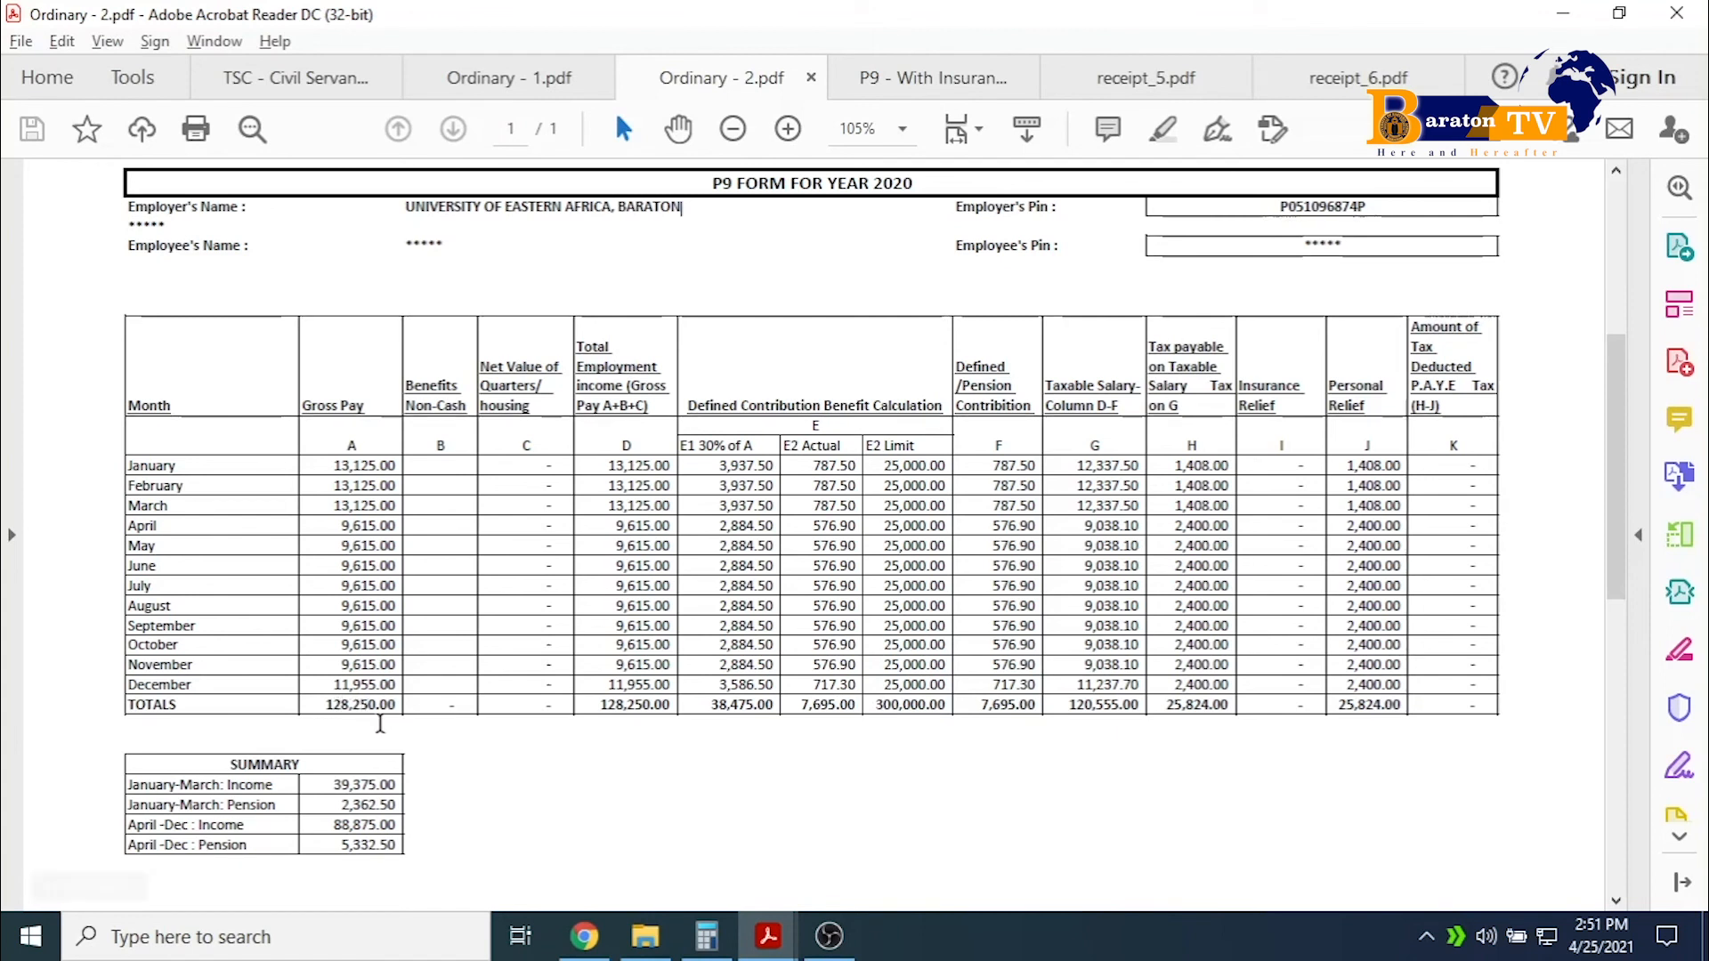
{"action": "key", "text": "alt+Tab"}
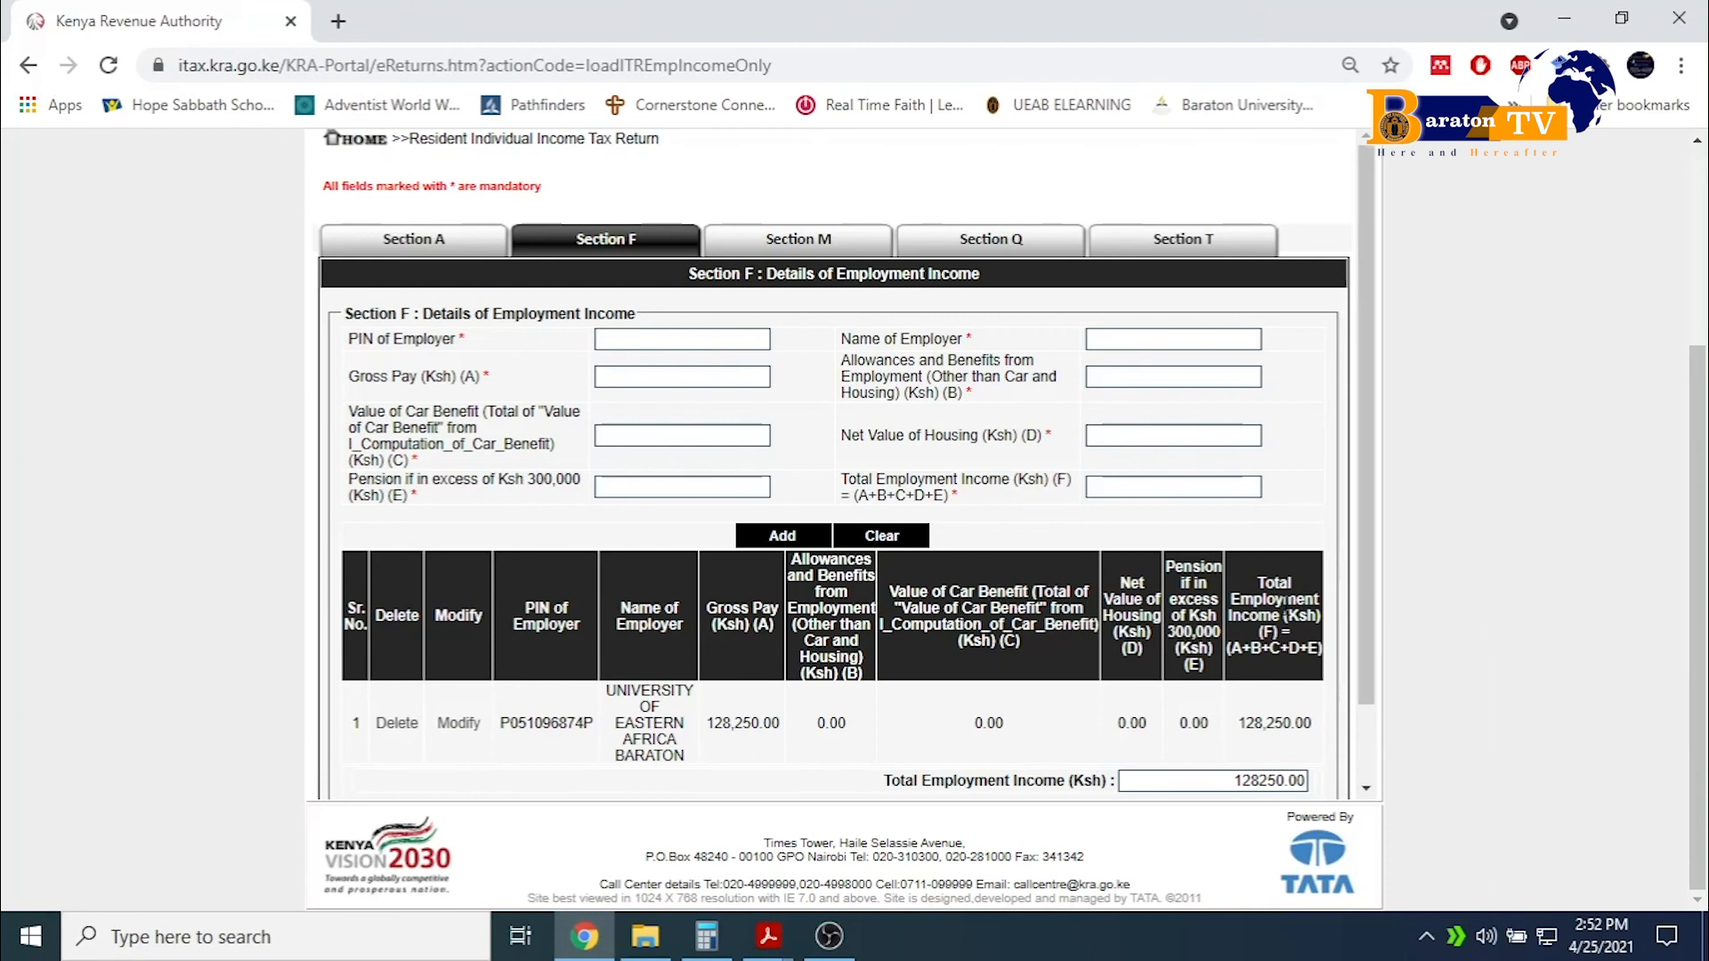
Check the PAYE deducted total in Section M against the tax deducted column of the Ordinary - 2.pdf P9 form.
{"action": "left_click", "coordinate": [800, 249]}
{"action": "key", "text": "alt+Tab"}
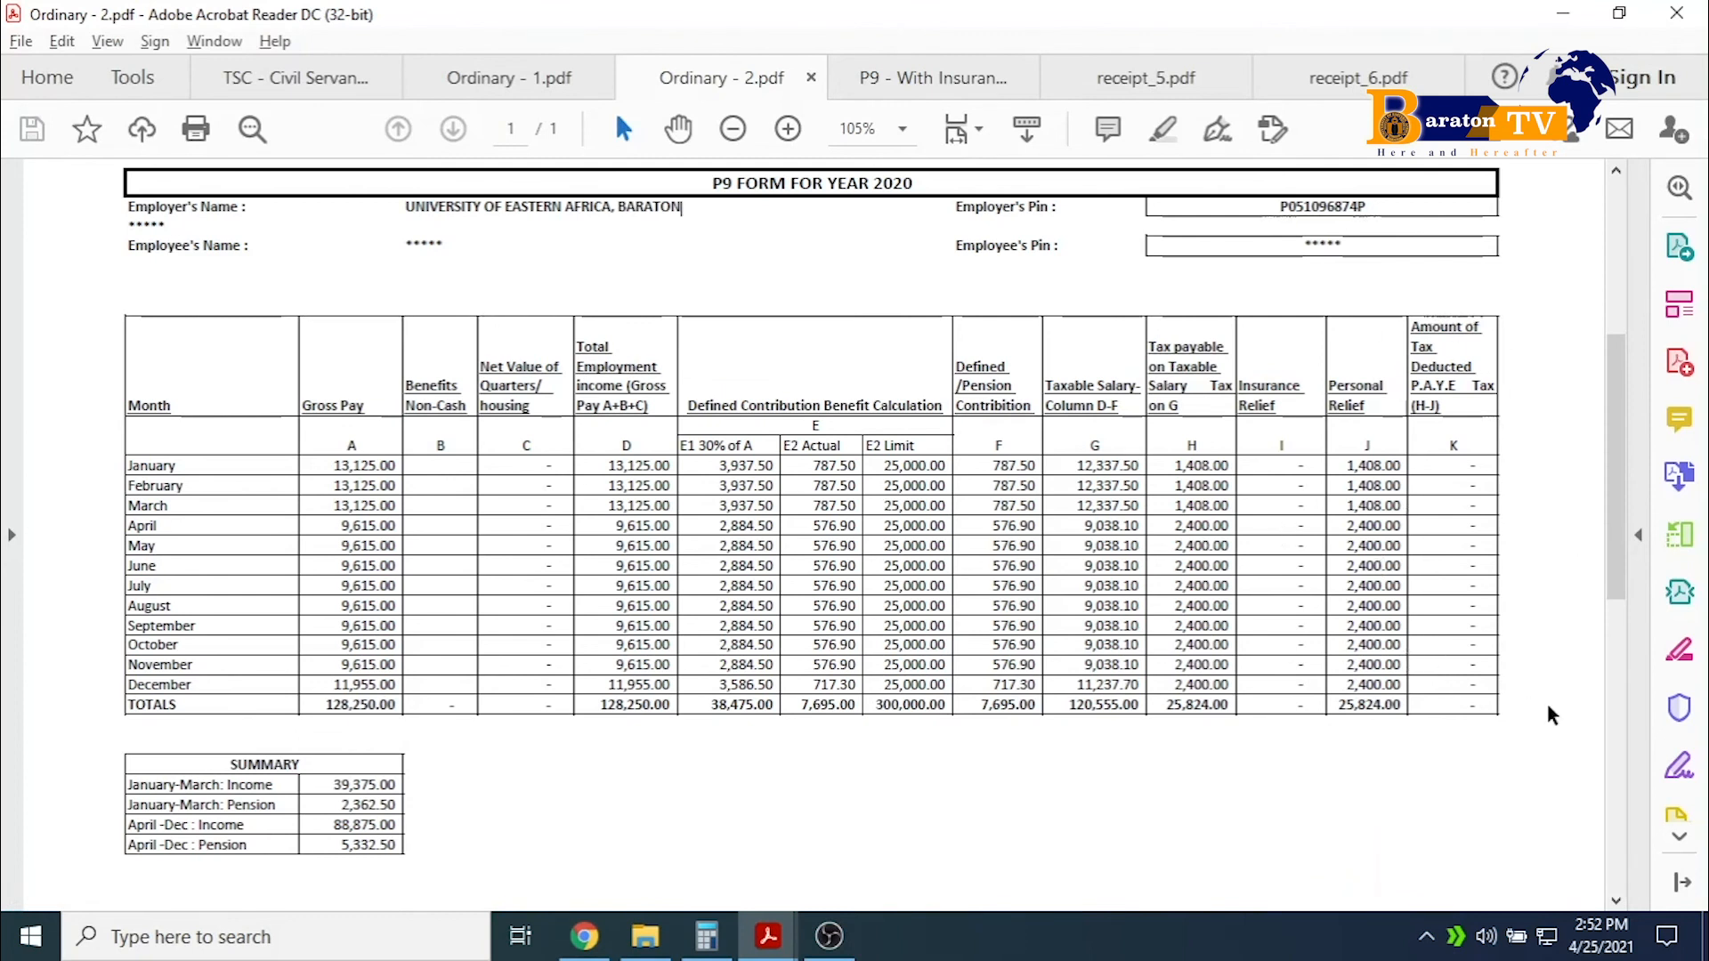
{"action": "left_click_drag", "start_coordinate": [1467, 703], "coordinate": [1479, 705]}
{"action": "key", "text": "alt+Tab"}
{"action": "left_click", "coordinate": [1319, 586]}
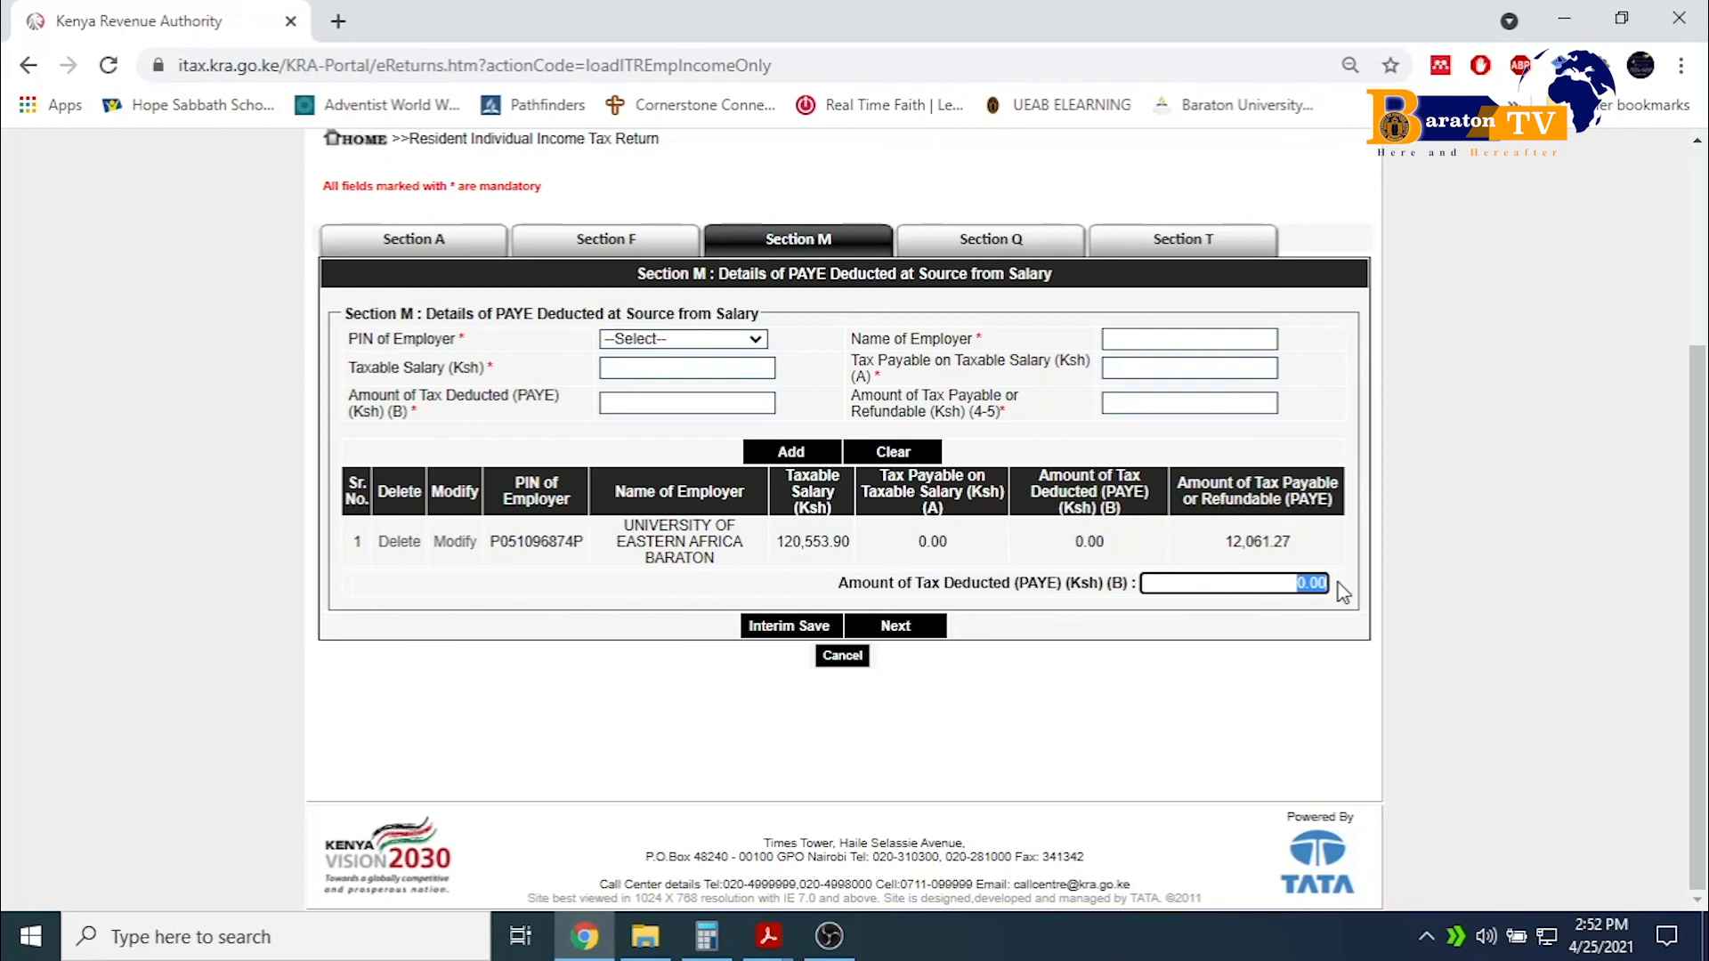
Set the Defined / Pension Contribution in Section T to 7,695, taken from the P9 form total.
{"action": "left_click", "coordinate": [1176, 258]}
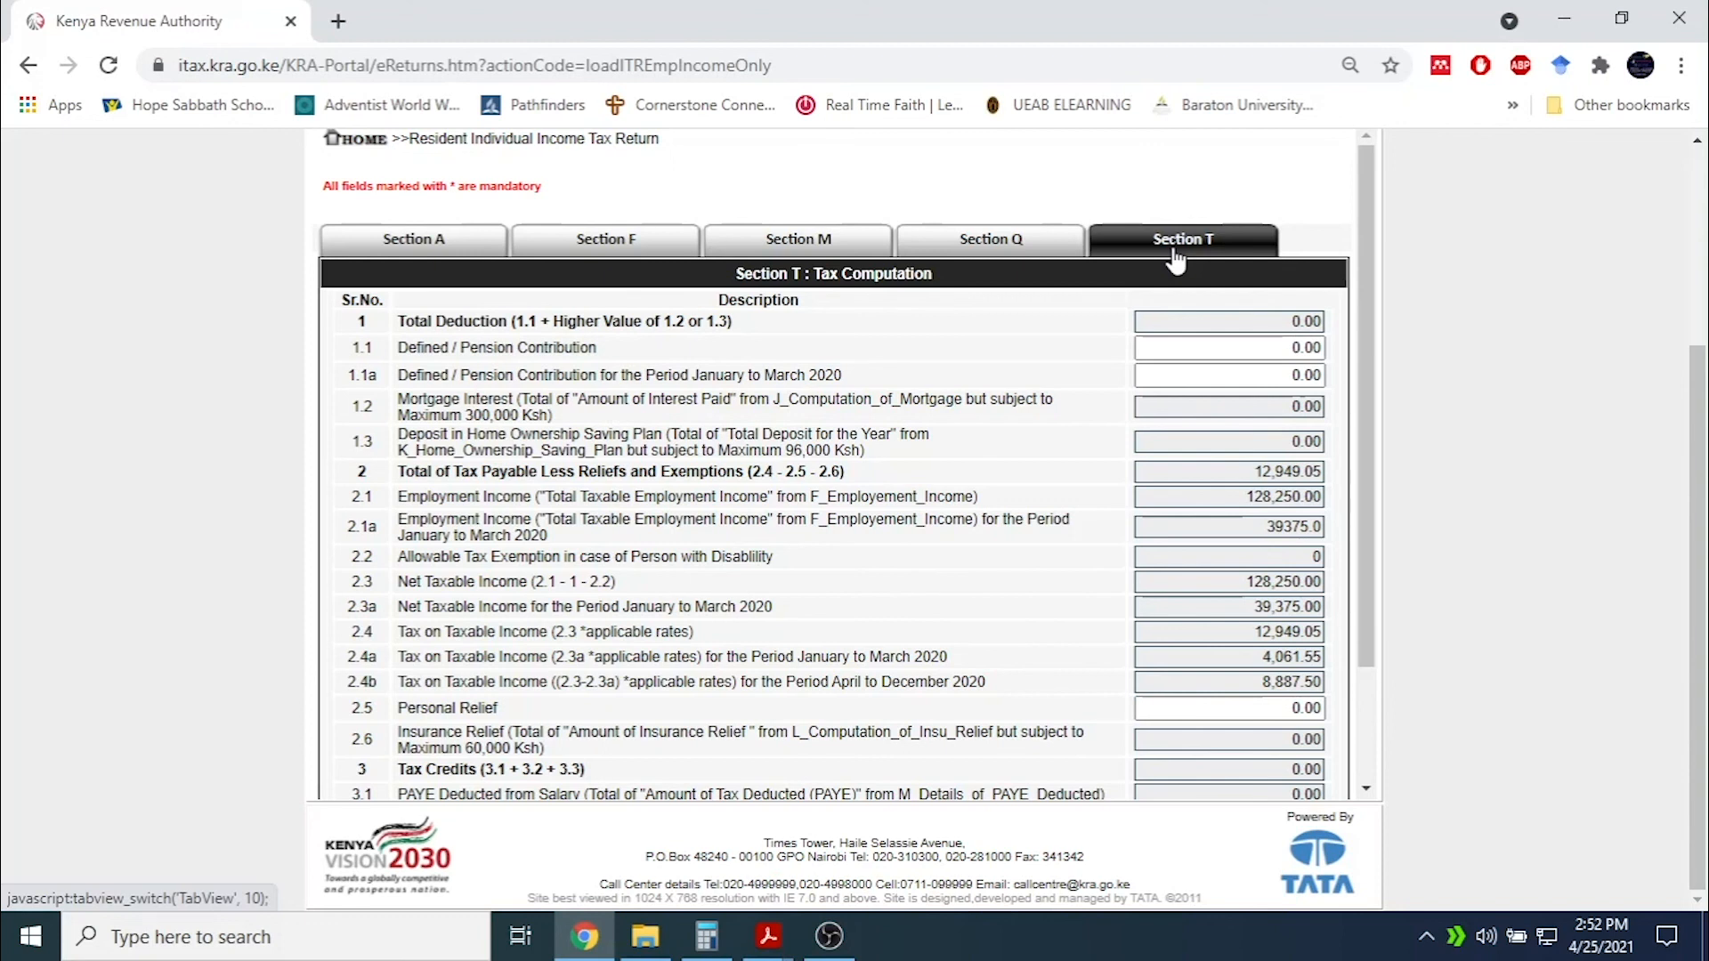
{"action": "key", "text": "alt+Tab"}
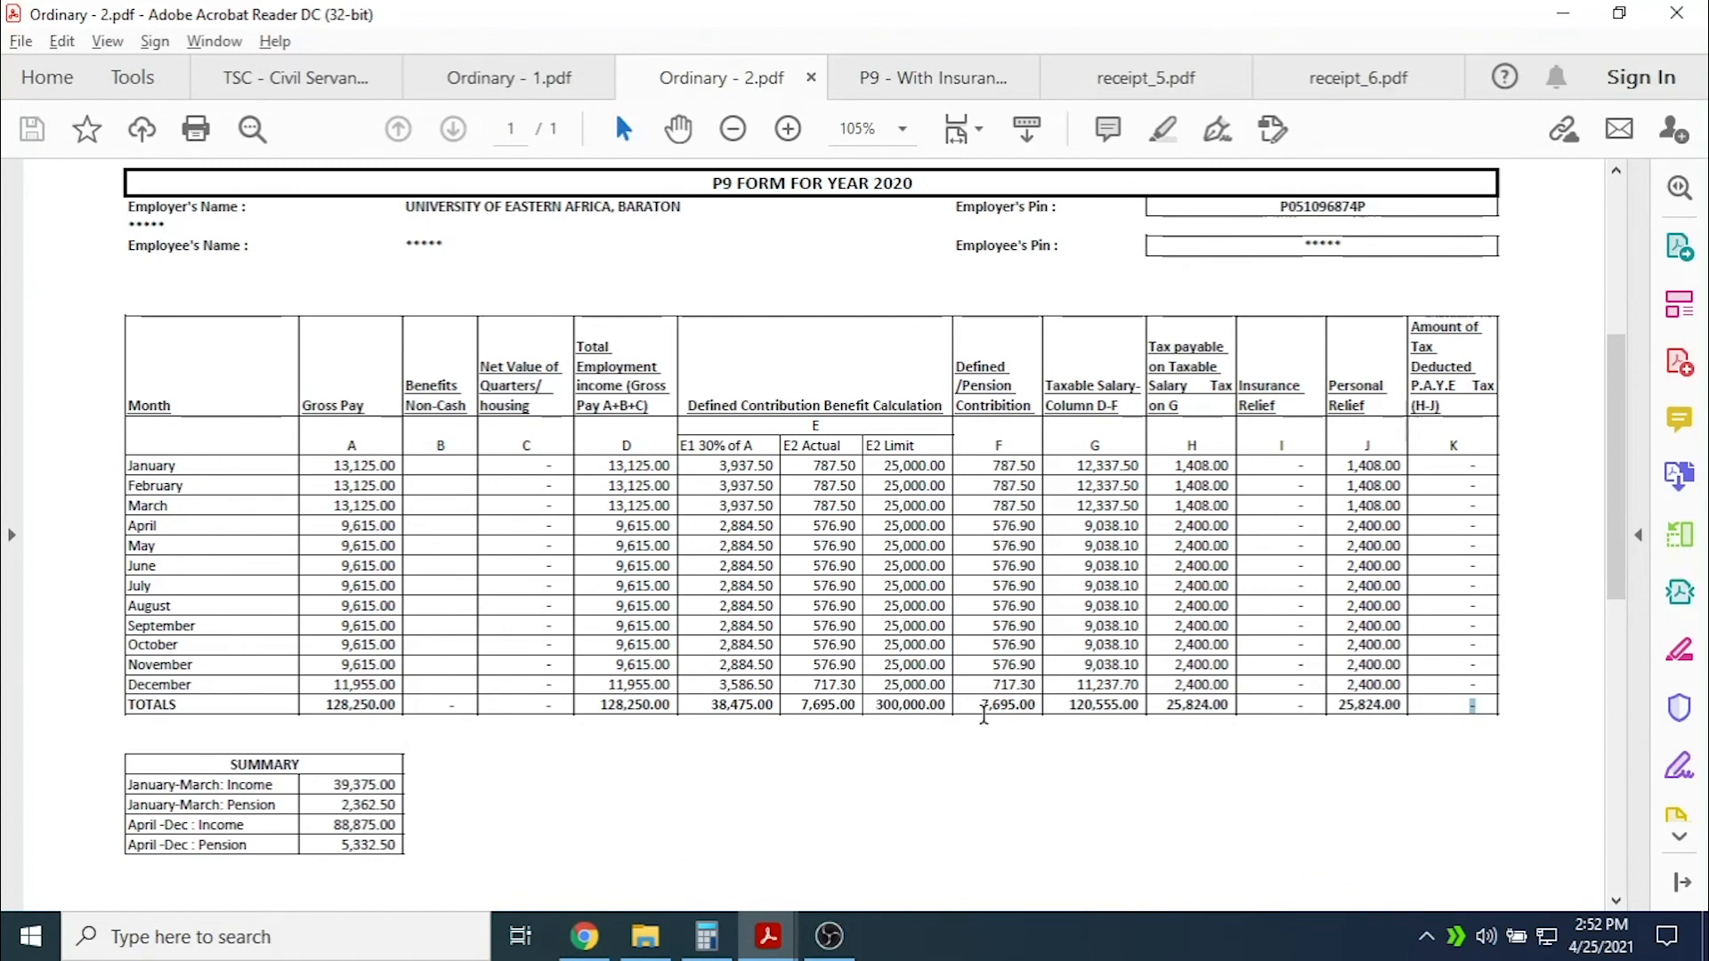
{"action": "key", "text": "alt+Tab"}
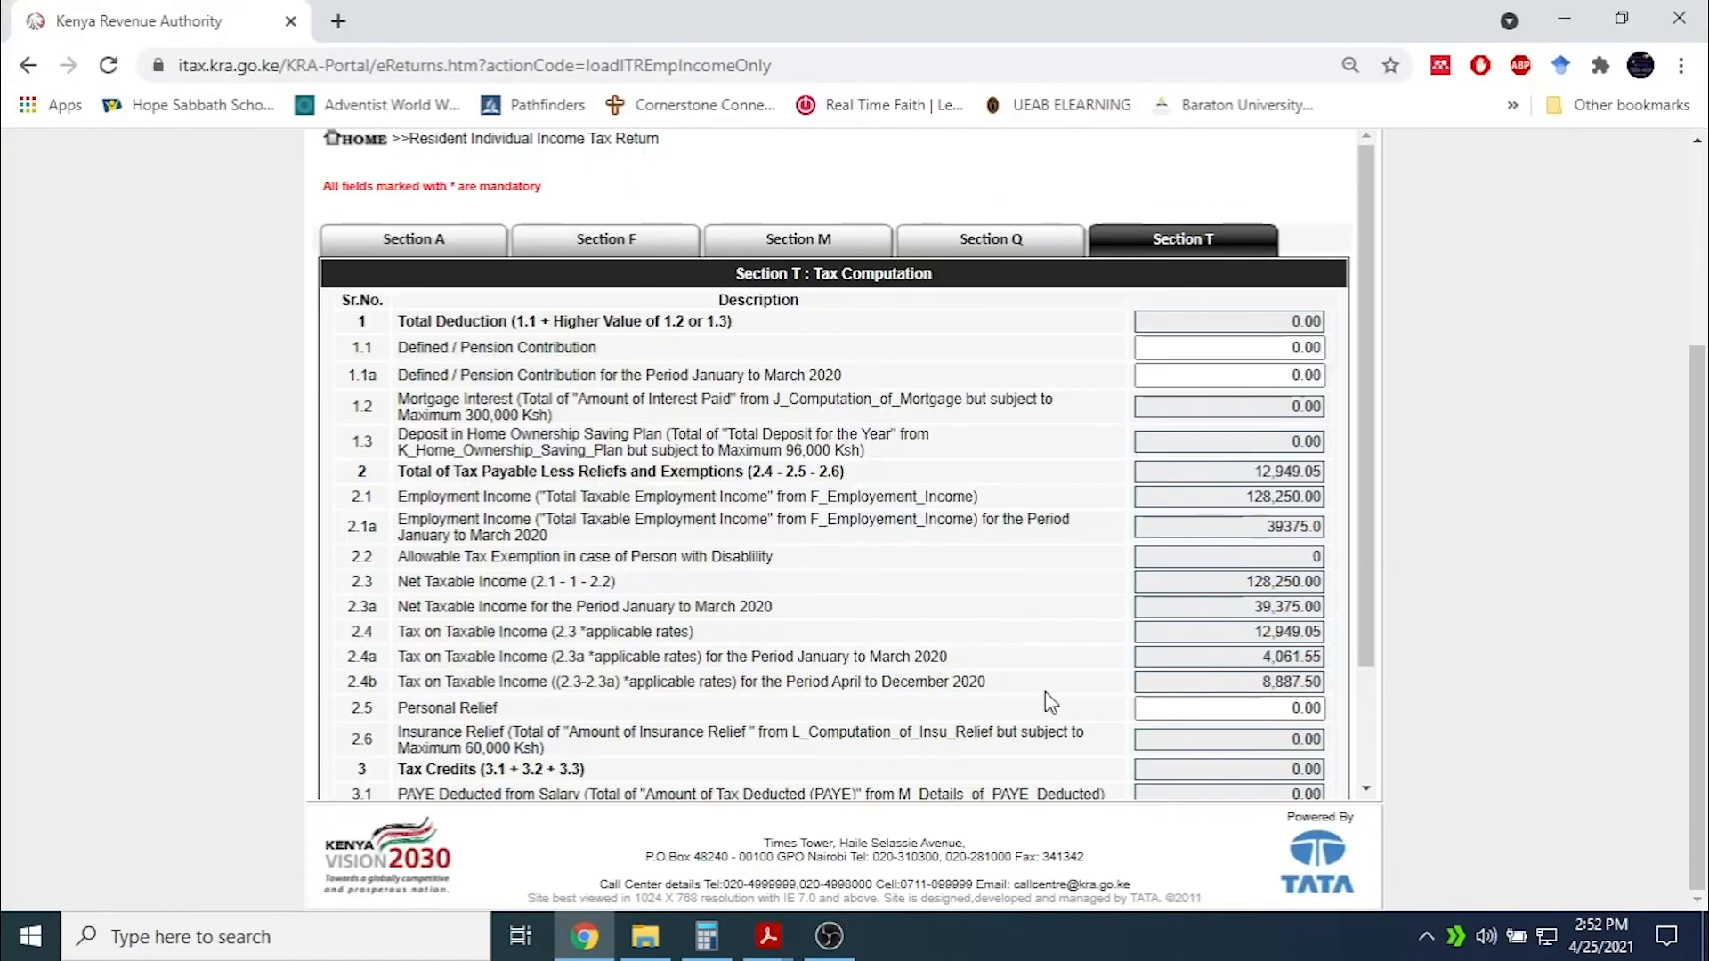
{"action": "left_click", "coordinate": [1285, 354]}
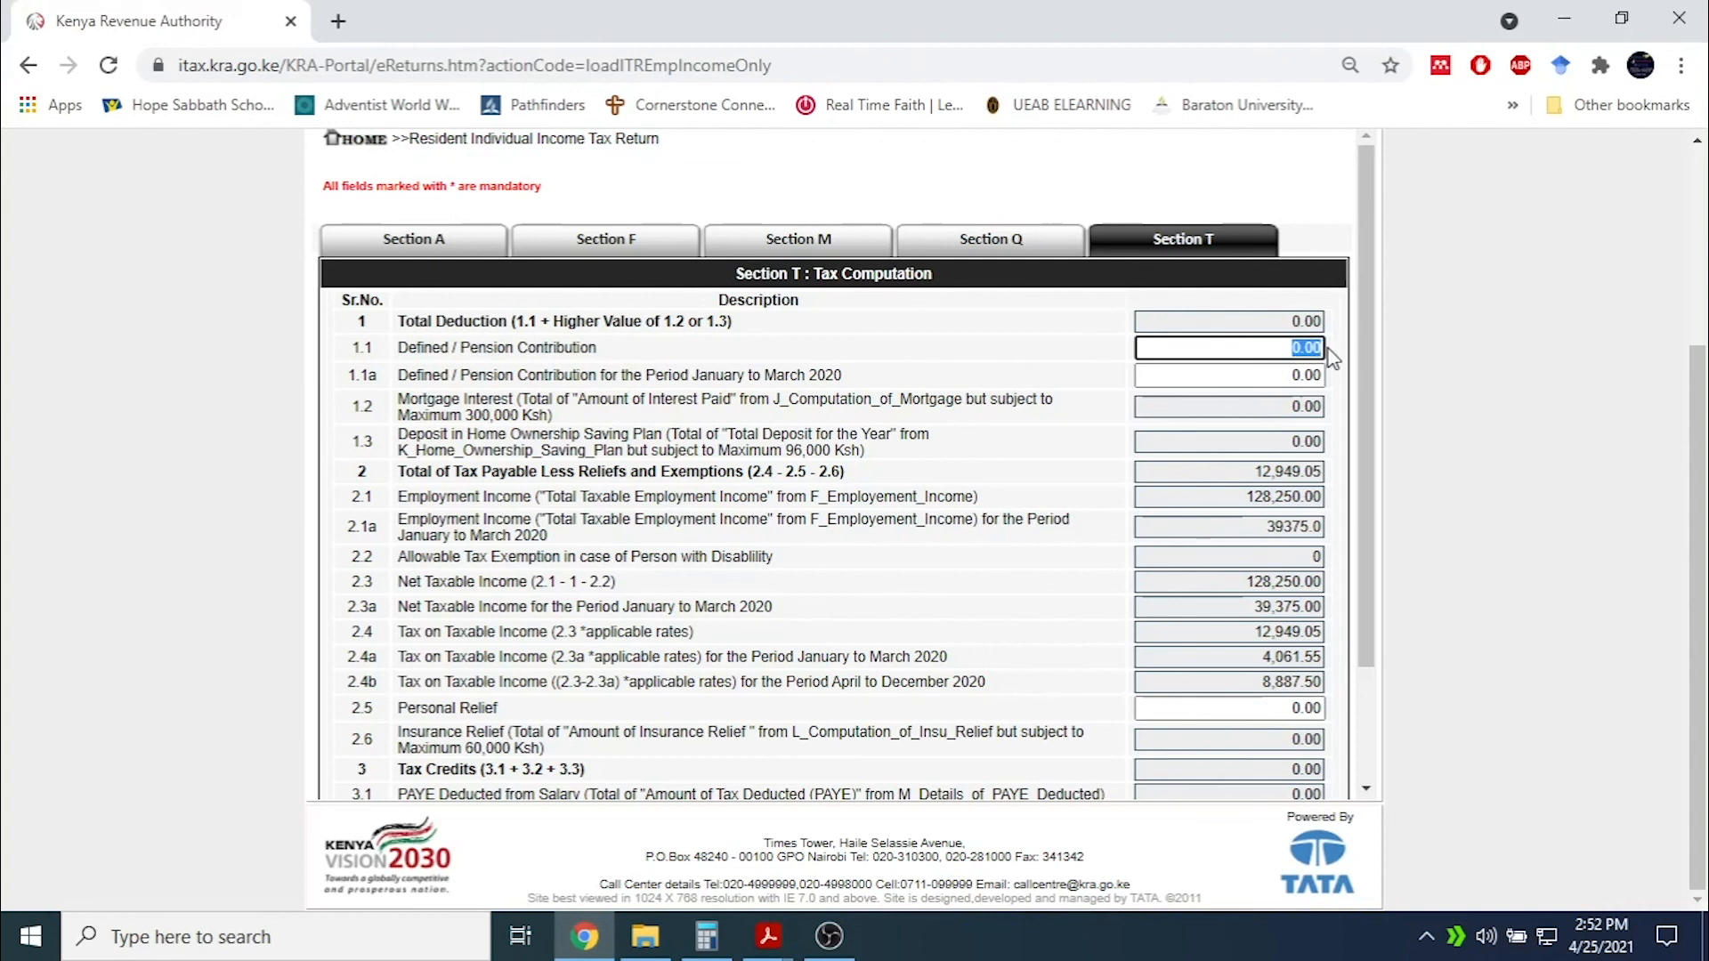
{"action": "type", "text": "7,"}
{"action": "type", "text": "695"}
Set the Personal Relief in Section T to 25,824 and check it against the Ordinary - 2.pdf P9 form.
{"action": "key", "text": "alt+Tab"}
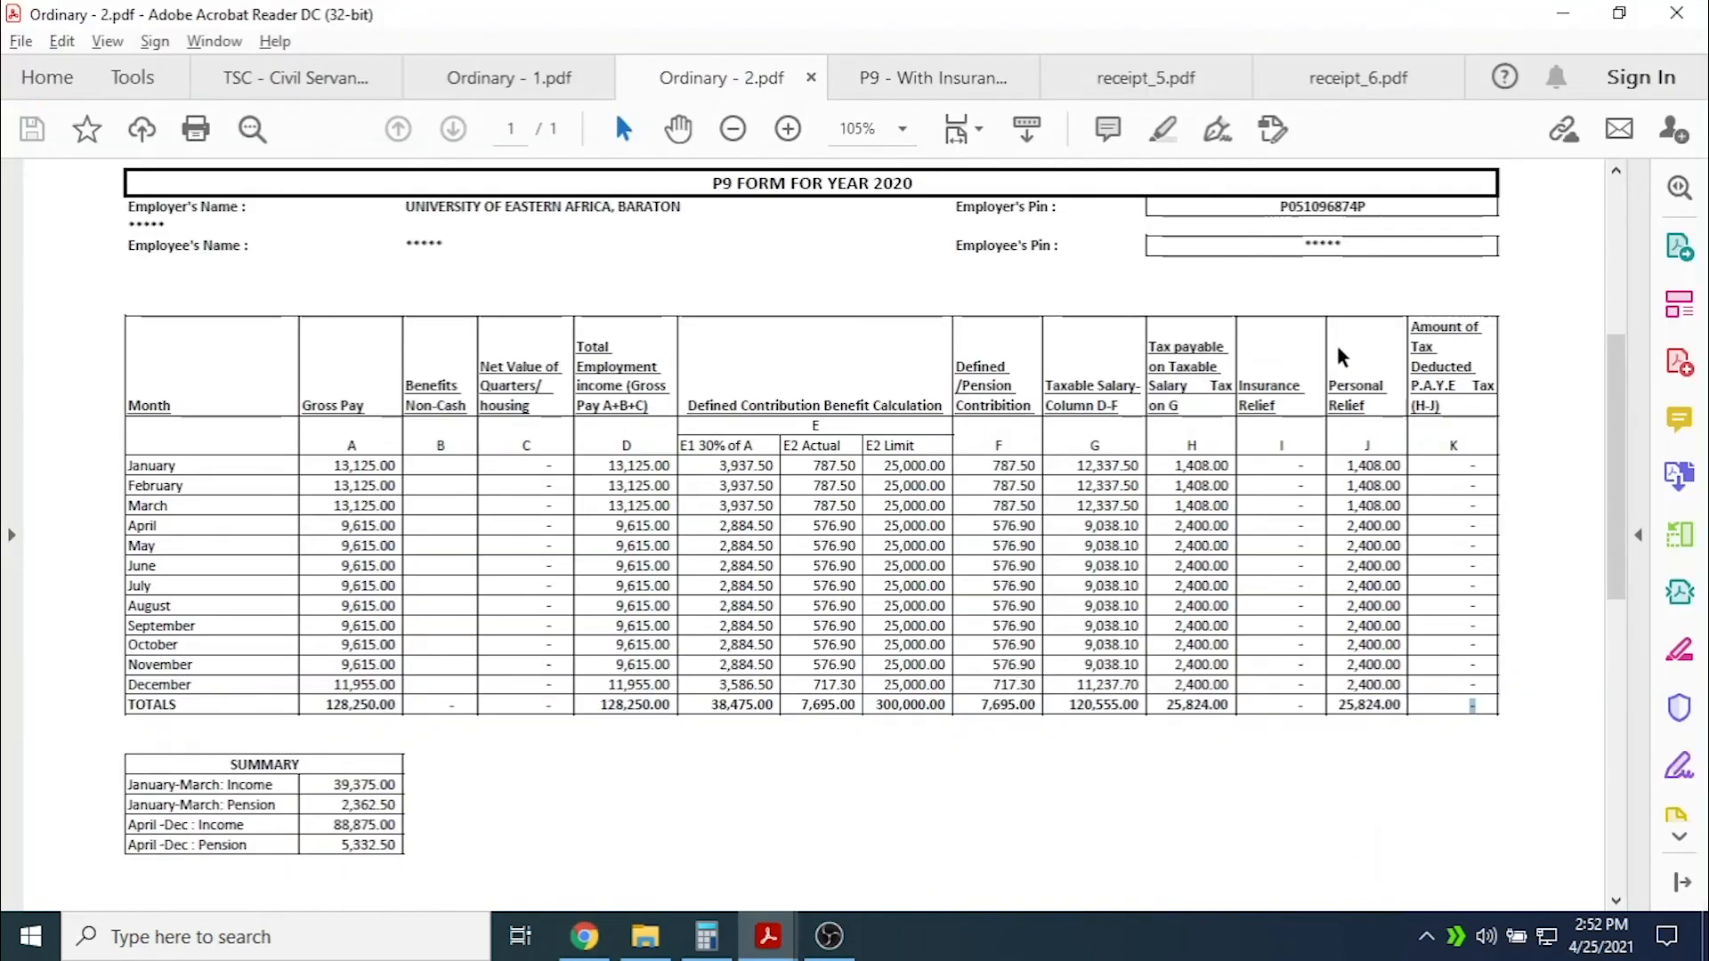
{"action": "key", "text": "alt+Tab"}
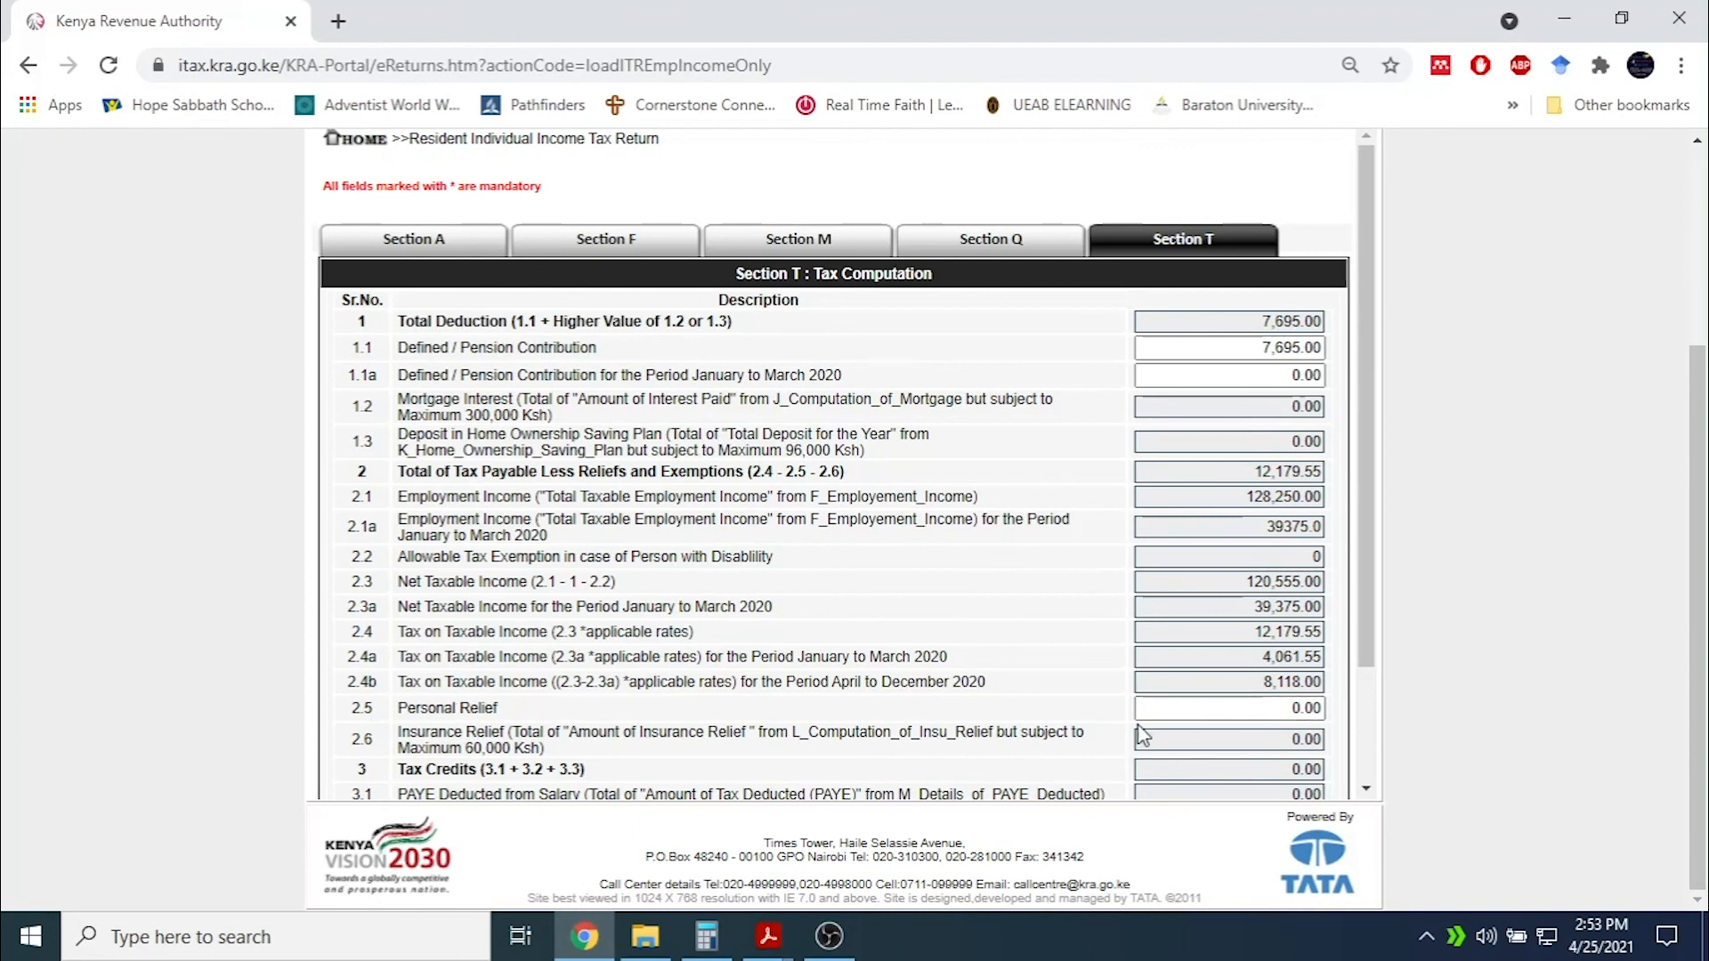
{"action": "double_click", "coordinate": [1293, 709]}
{"action": "key", "text": "alt+Tab"}
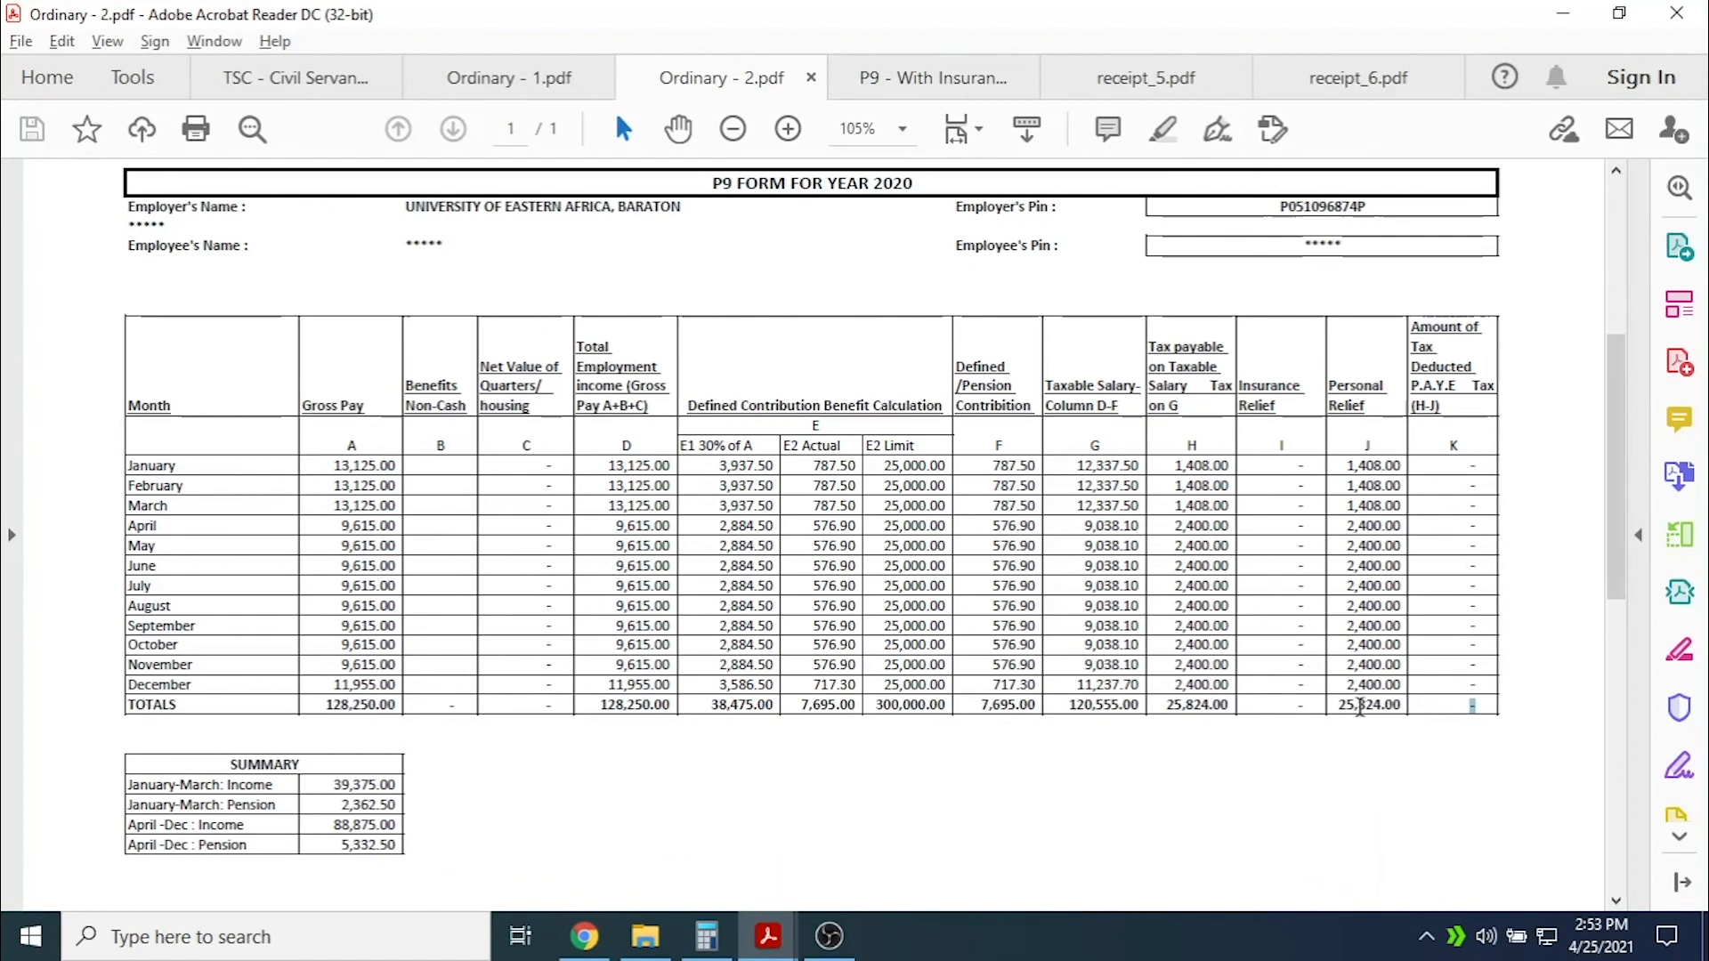
{"action": "key", "text": "alt+Tab"}
{"action": "type", "text": "258"}
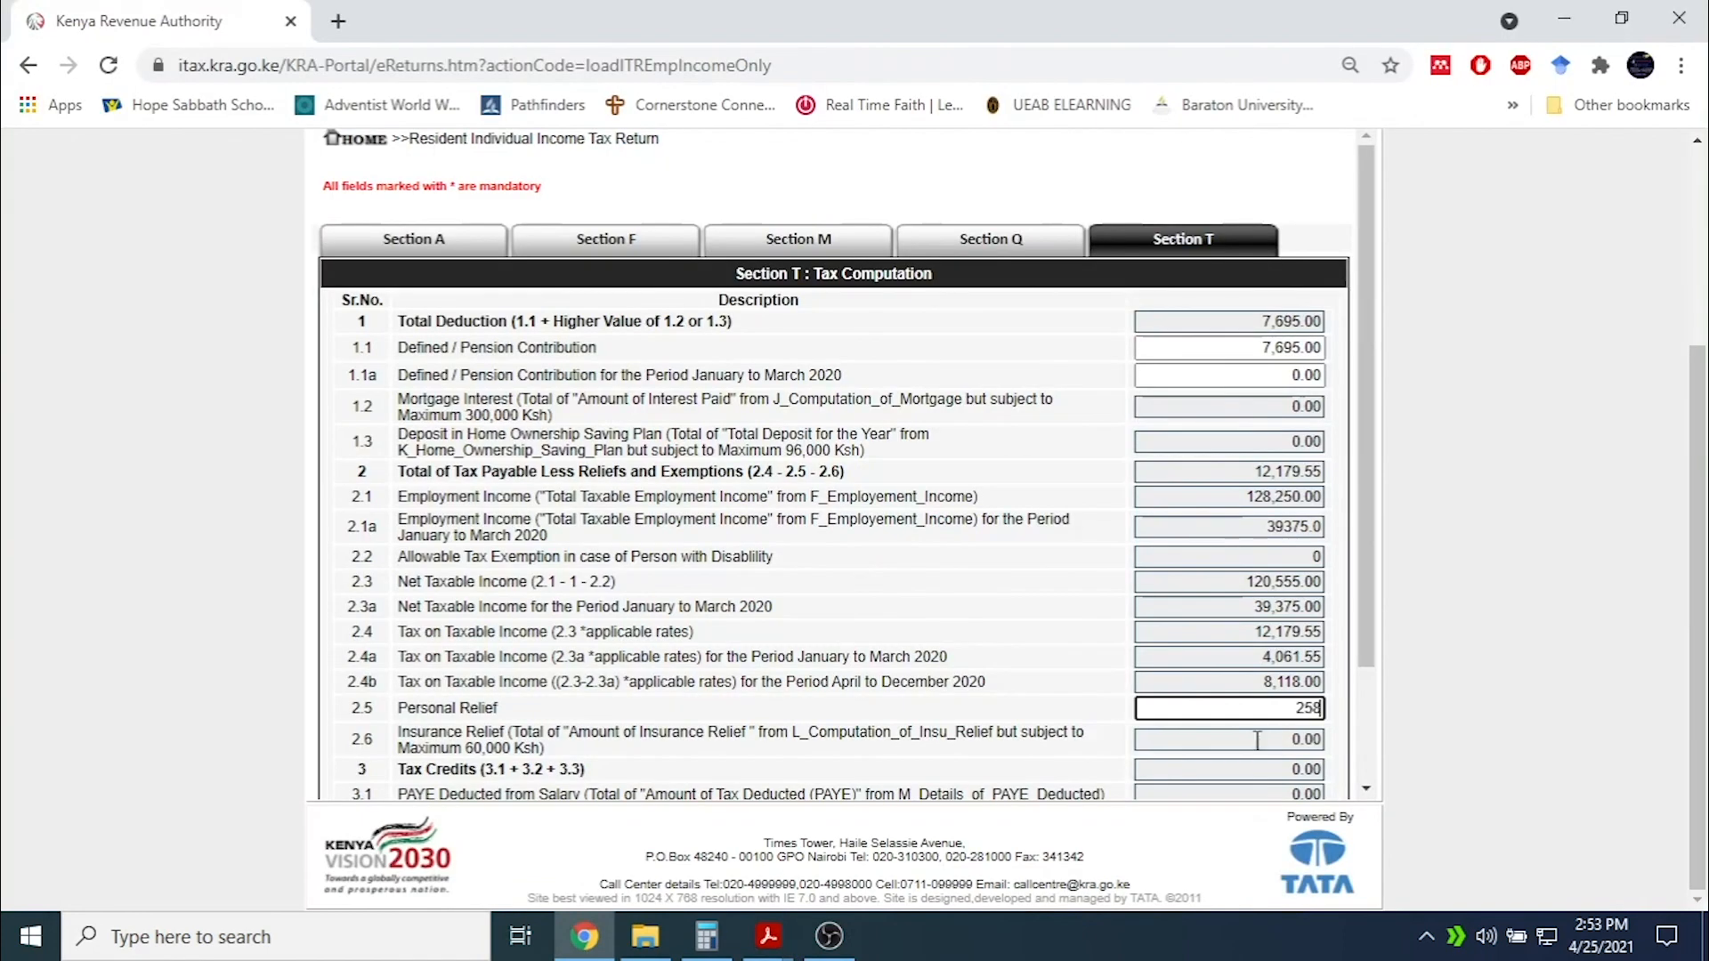
{"action": "type", "text": "24"}
{"action": "key", "text": "alt+Tab"}
{"action": "key", "text": "alt+Tab"}
Review the Tax Due/Refund Due amount in the tax computation, submit the return and accept the submission confirmation.
{"action": "left_click_drag", "start_coordinate": [1372, 440], "coordinate": [1385, 649]}
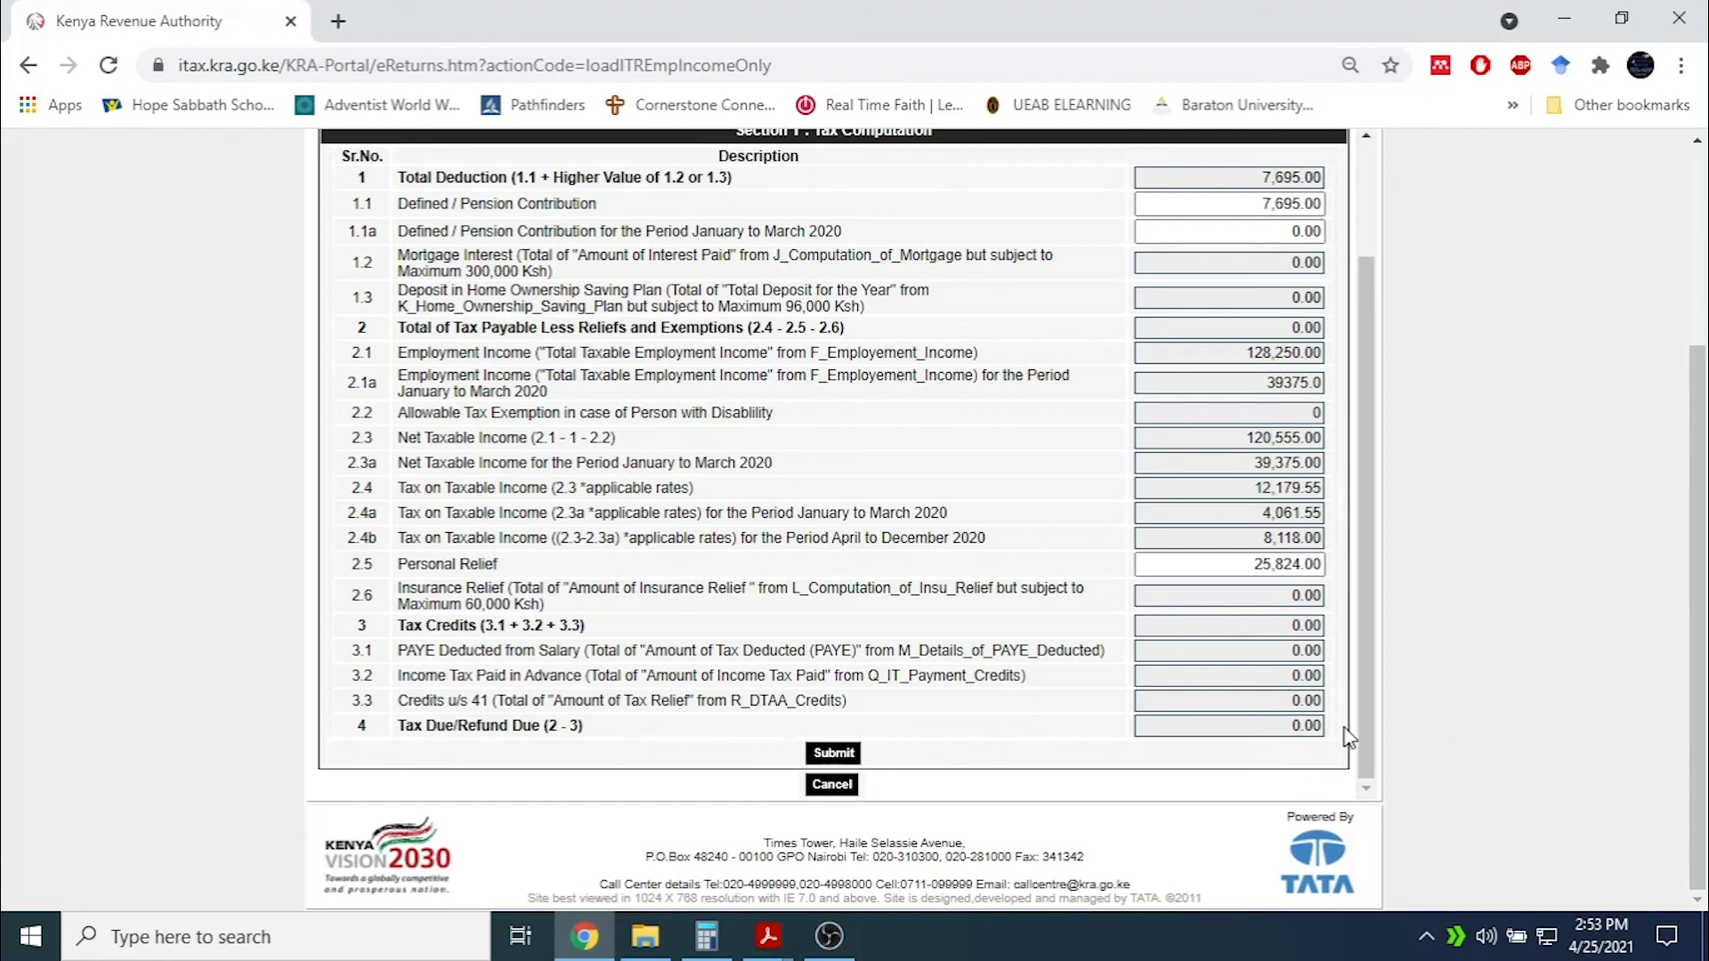
{"action": "left_click", "coordinate": [1279, 730]}
{"action": "left_click", "coordinate": [1276, 730]}
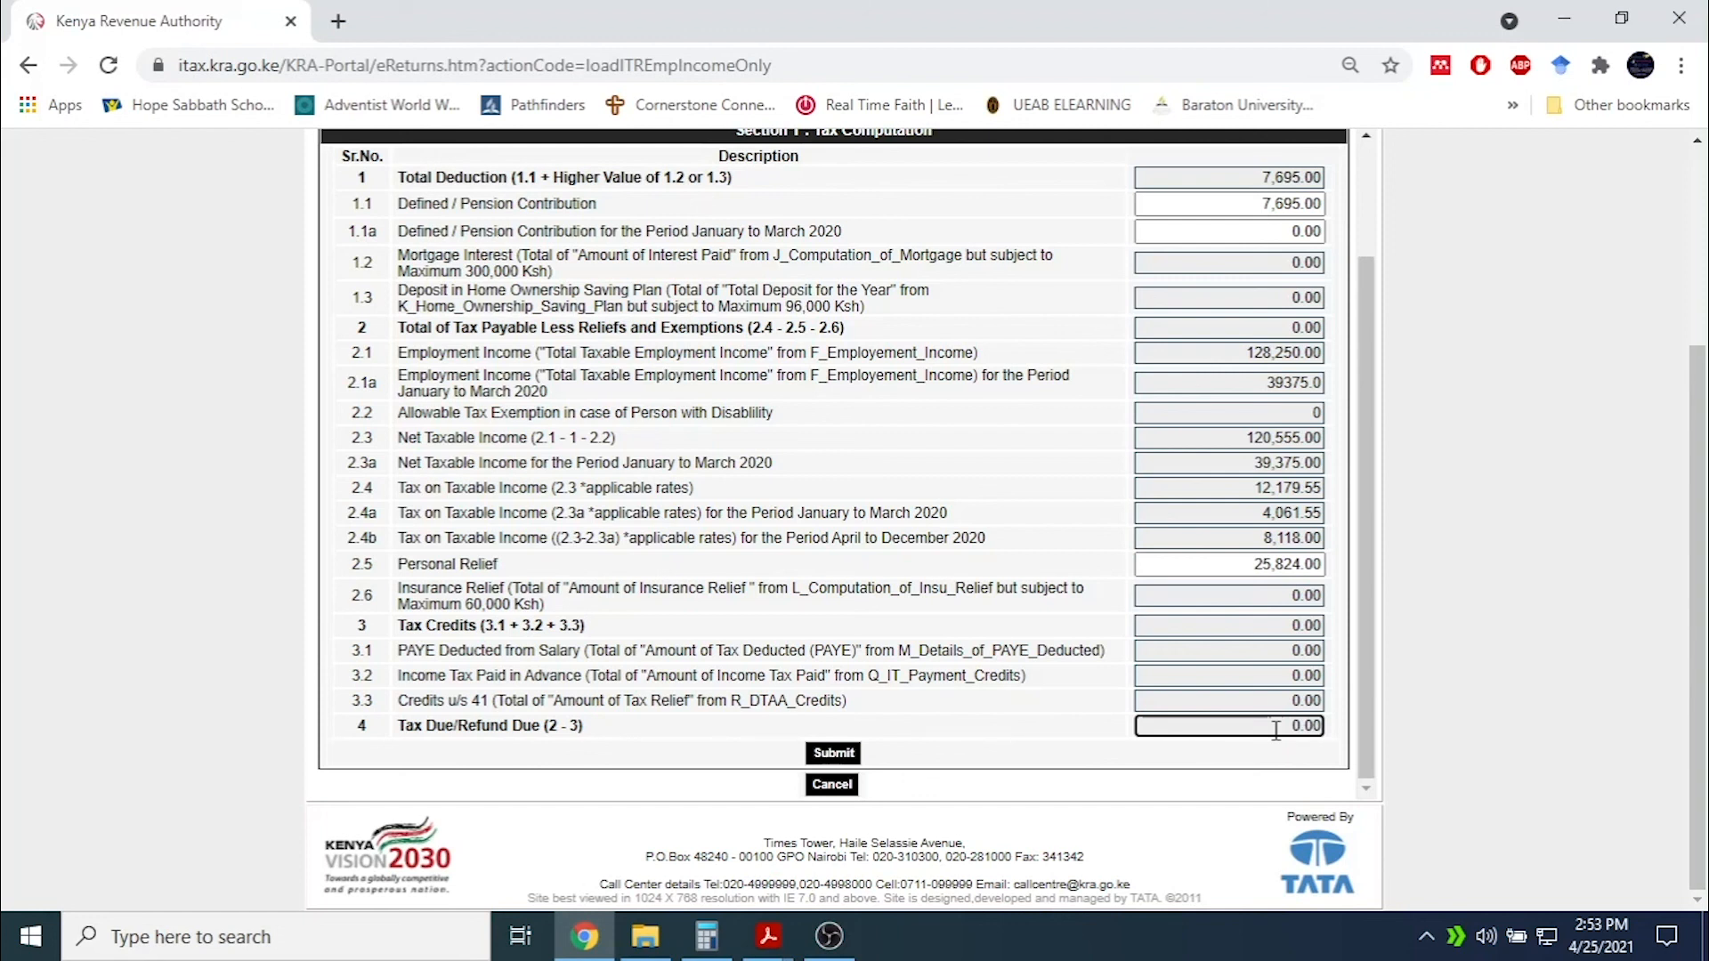
{"action": "left_click", "coordinate": [837, 756]}
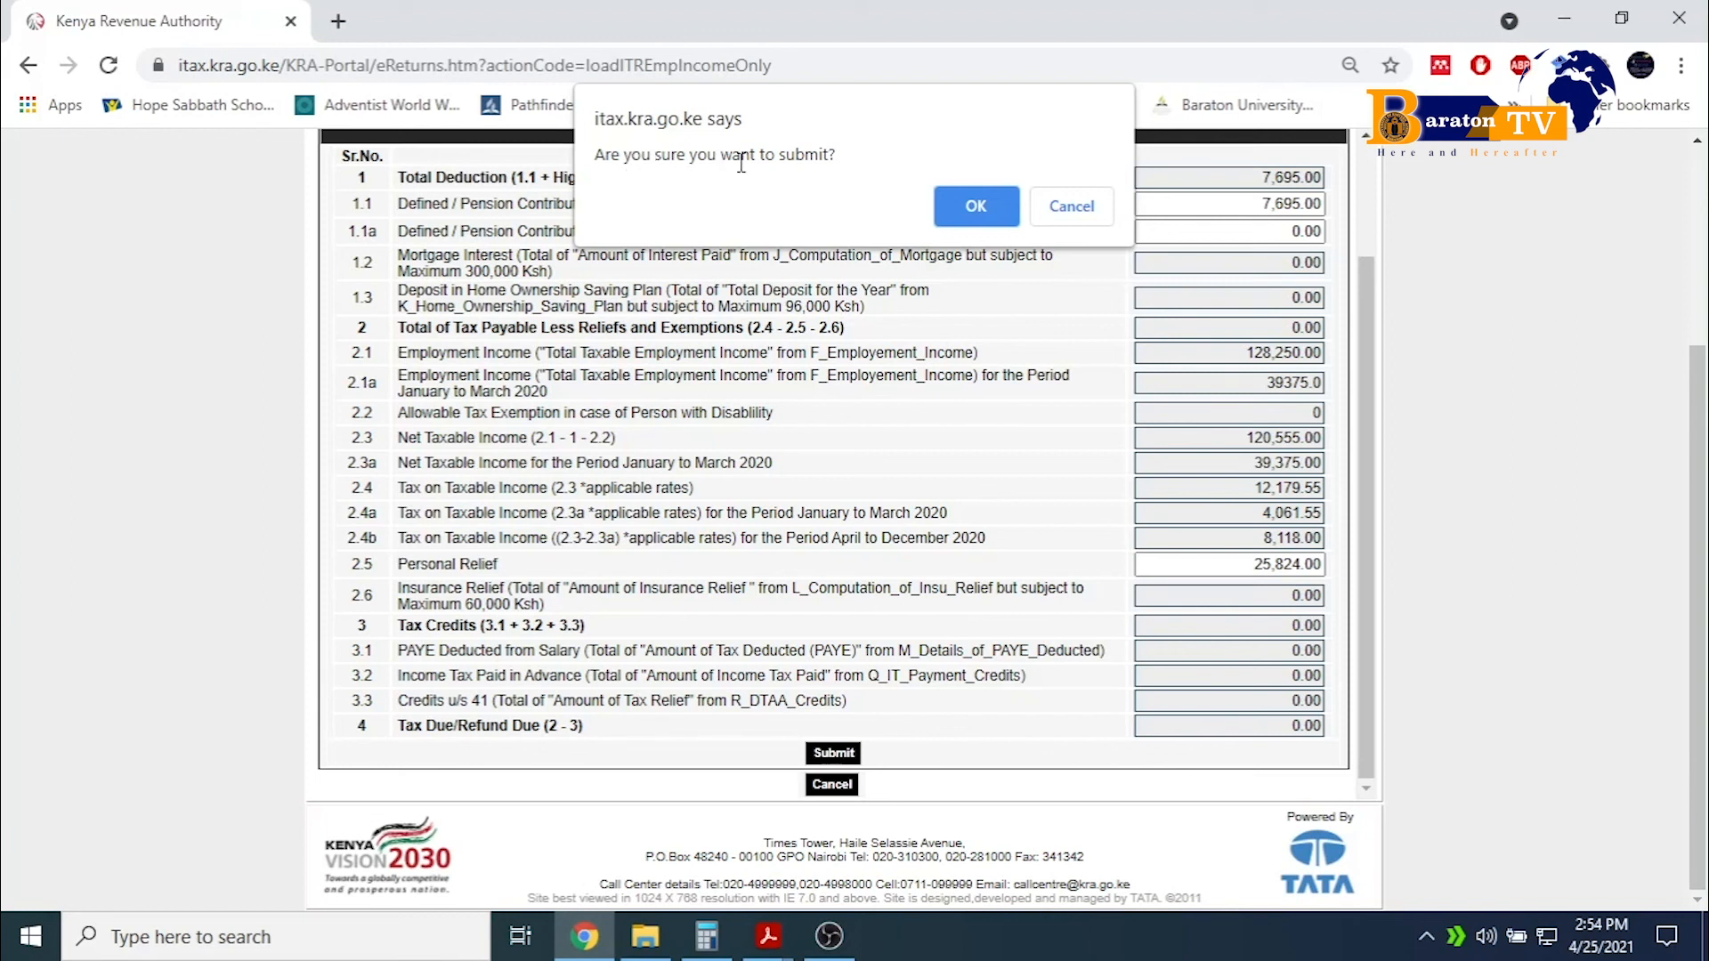
{"action": "left_click", "coordinate": [976, 205]}
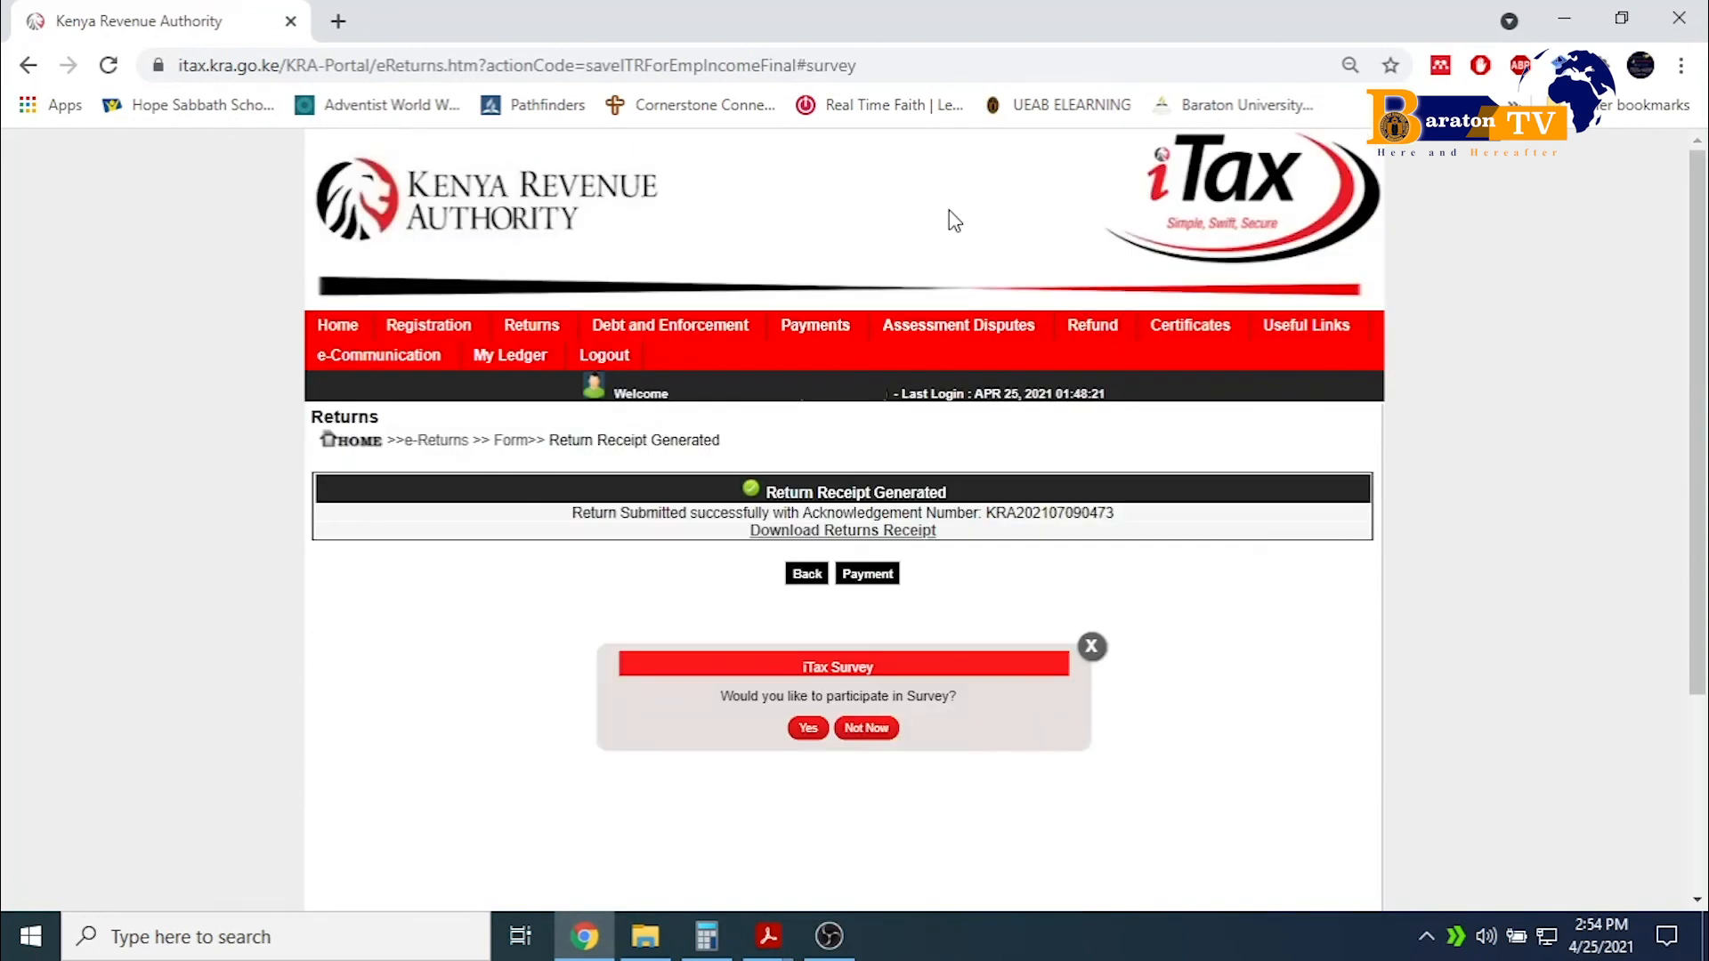
Download the returns receipt as receipt_7.pdf and open it.
{"action": "left_click", "coordinate": [845, 533]}
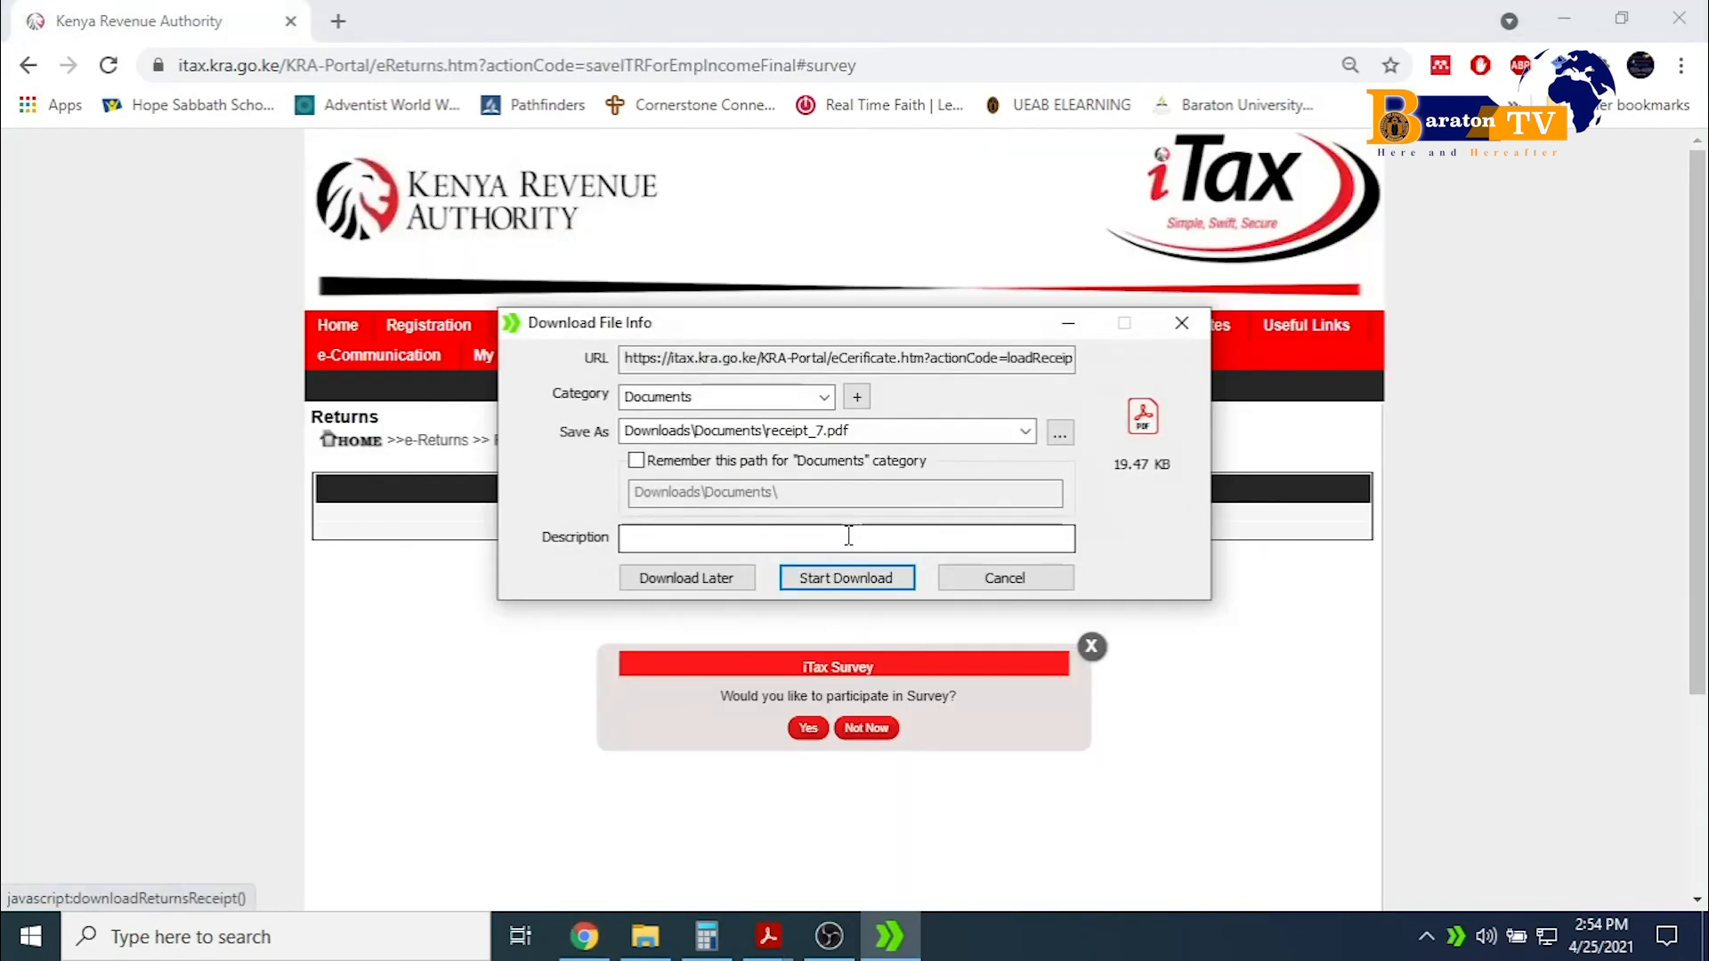
{"action": "left_click", "coordinate": [846, 574]}
{"action": "left_click", "coordinate": [671, 545]}
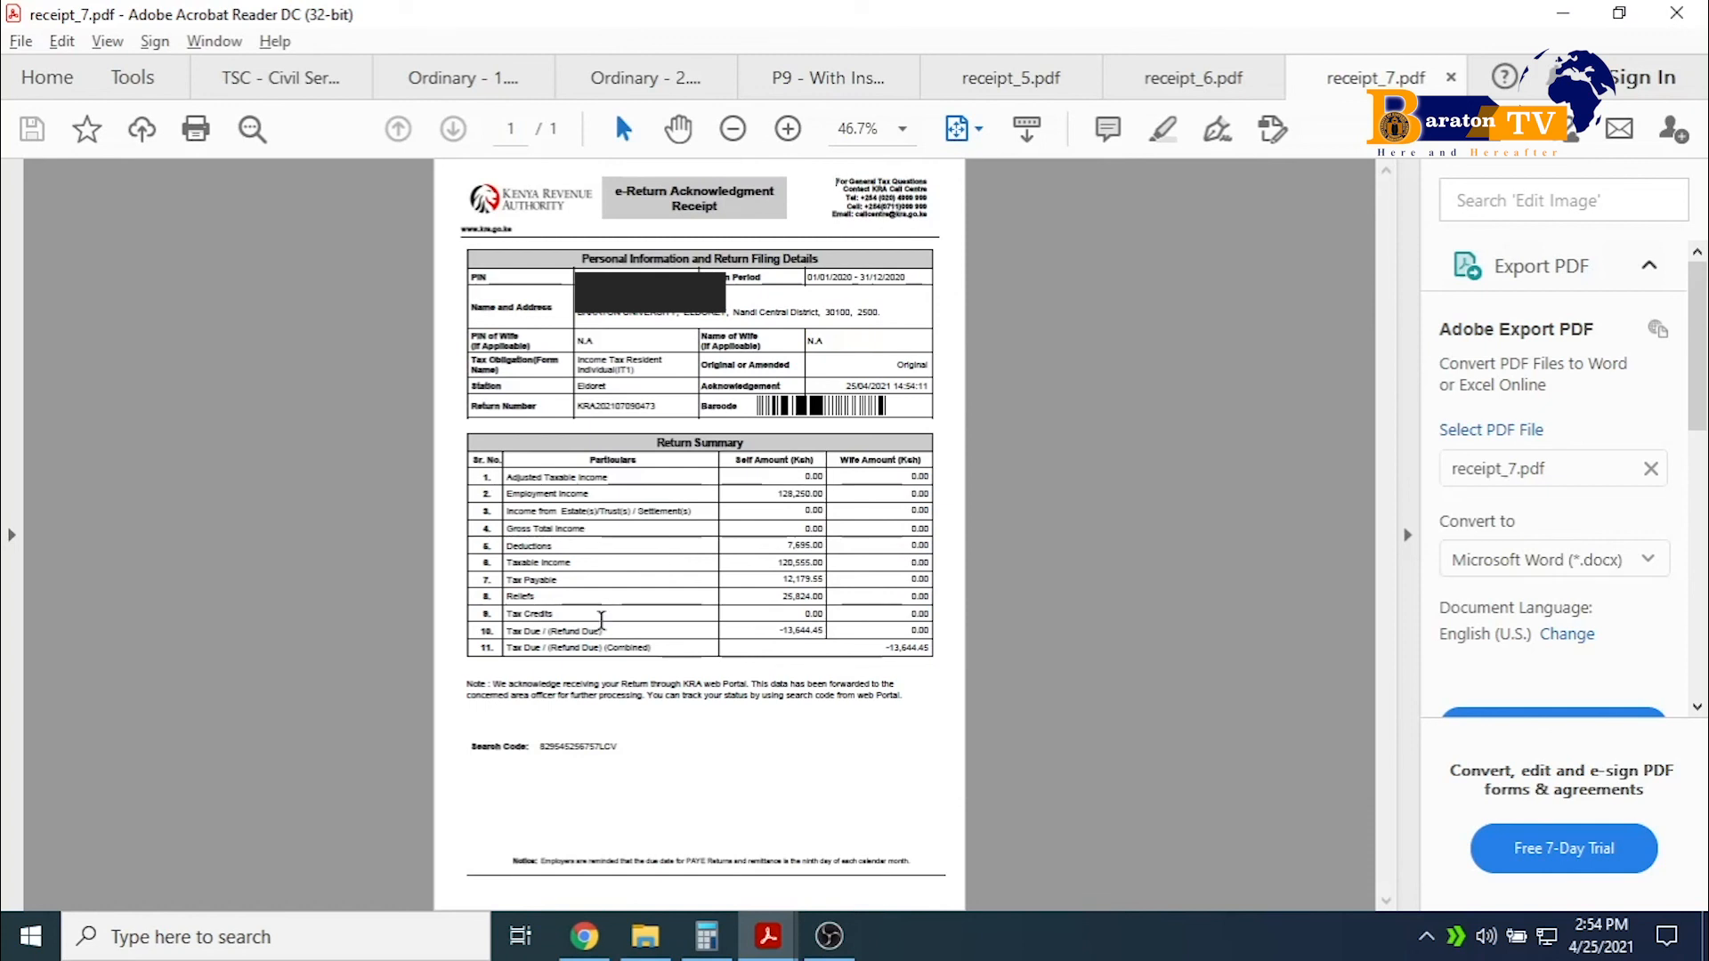
Bring up the P9 - With Insurance Relief - Use for filings.pdf form in Acrobat Reader.
{"action": "mouse_move", "coordinate": [764, 941]}
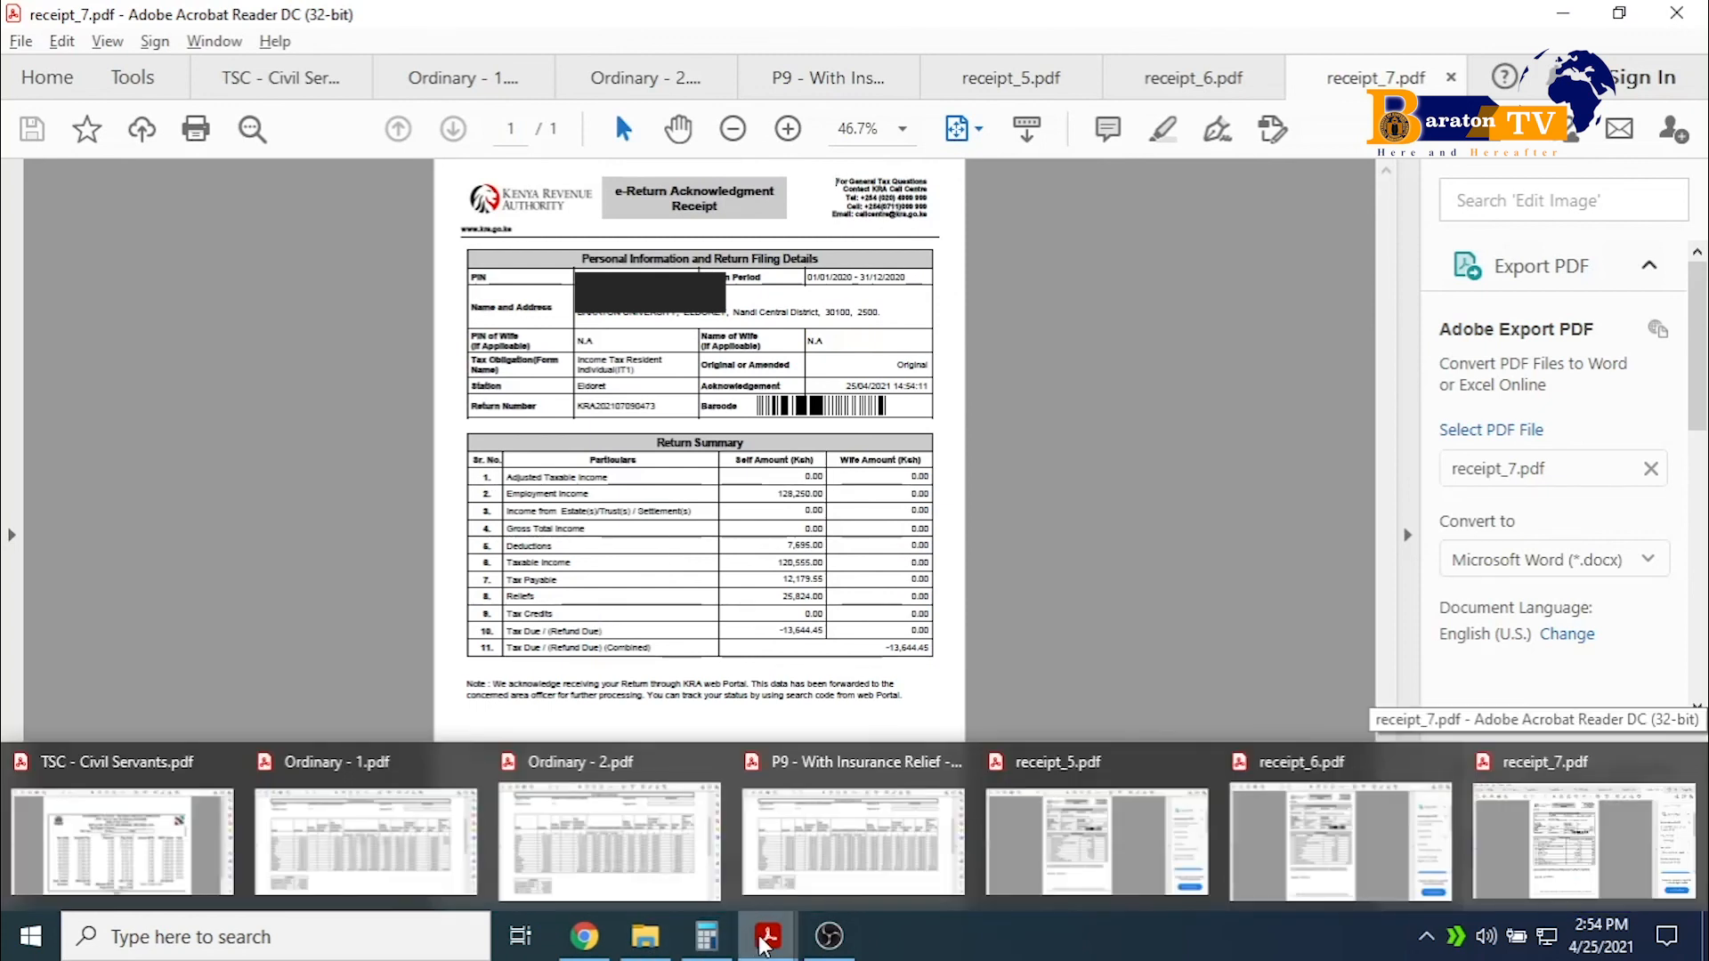
{"action": "left_click", "coordinate": [864, 844]}
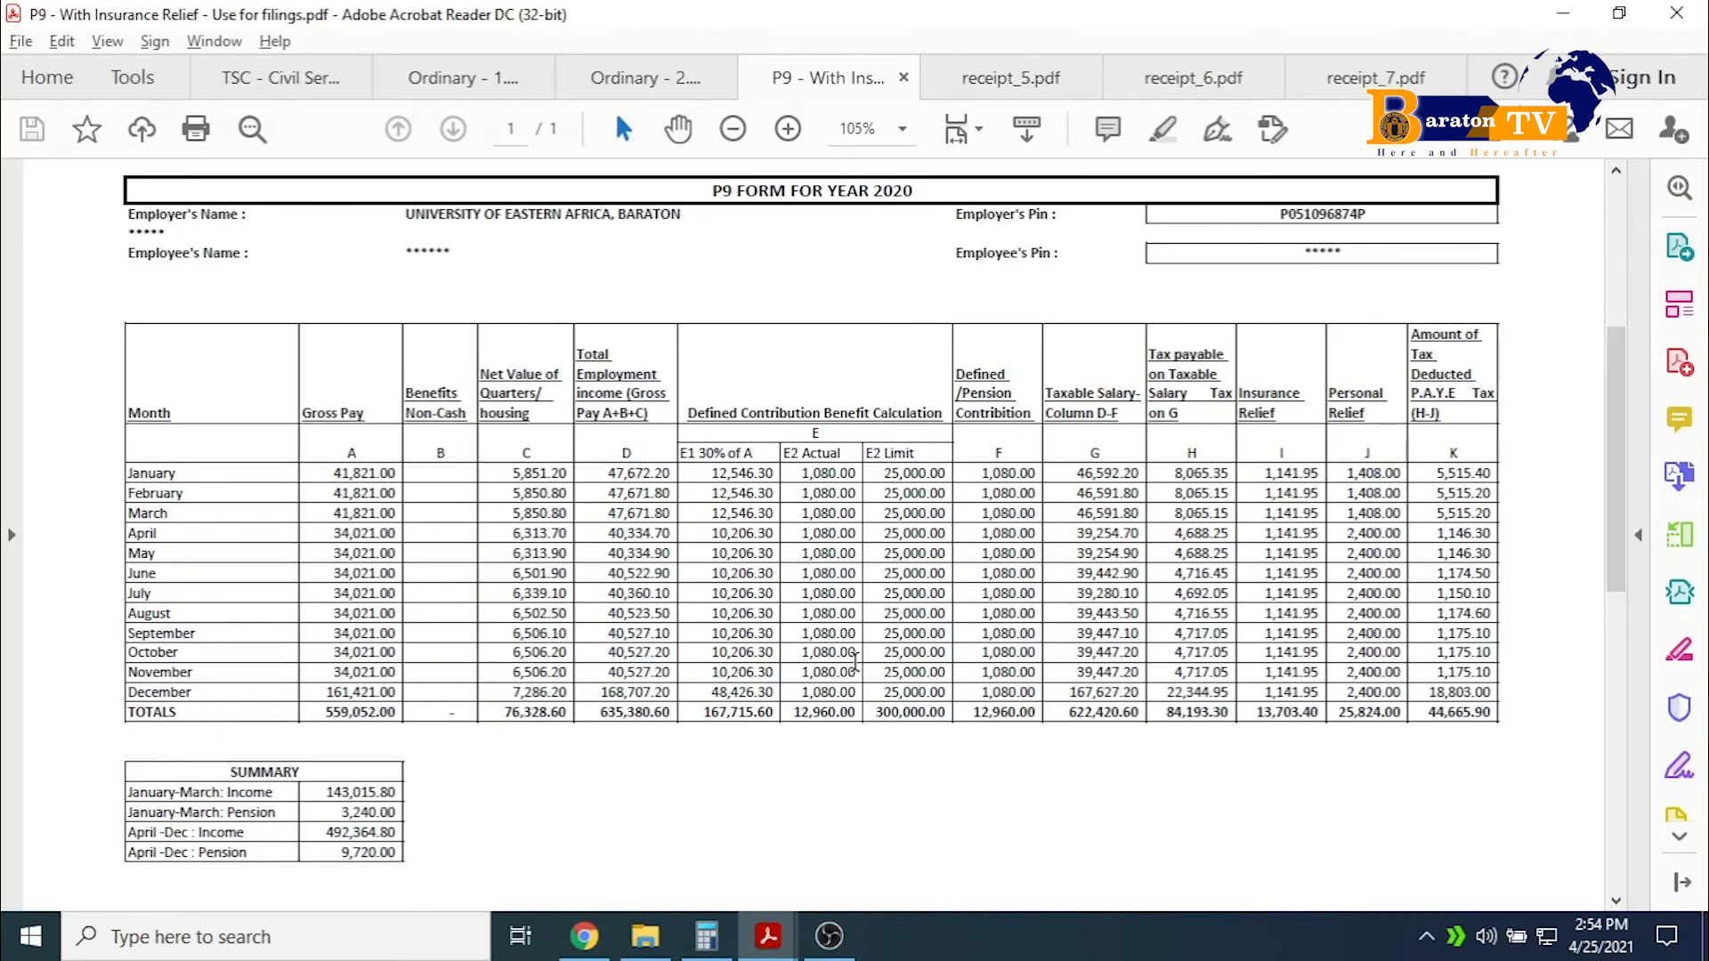